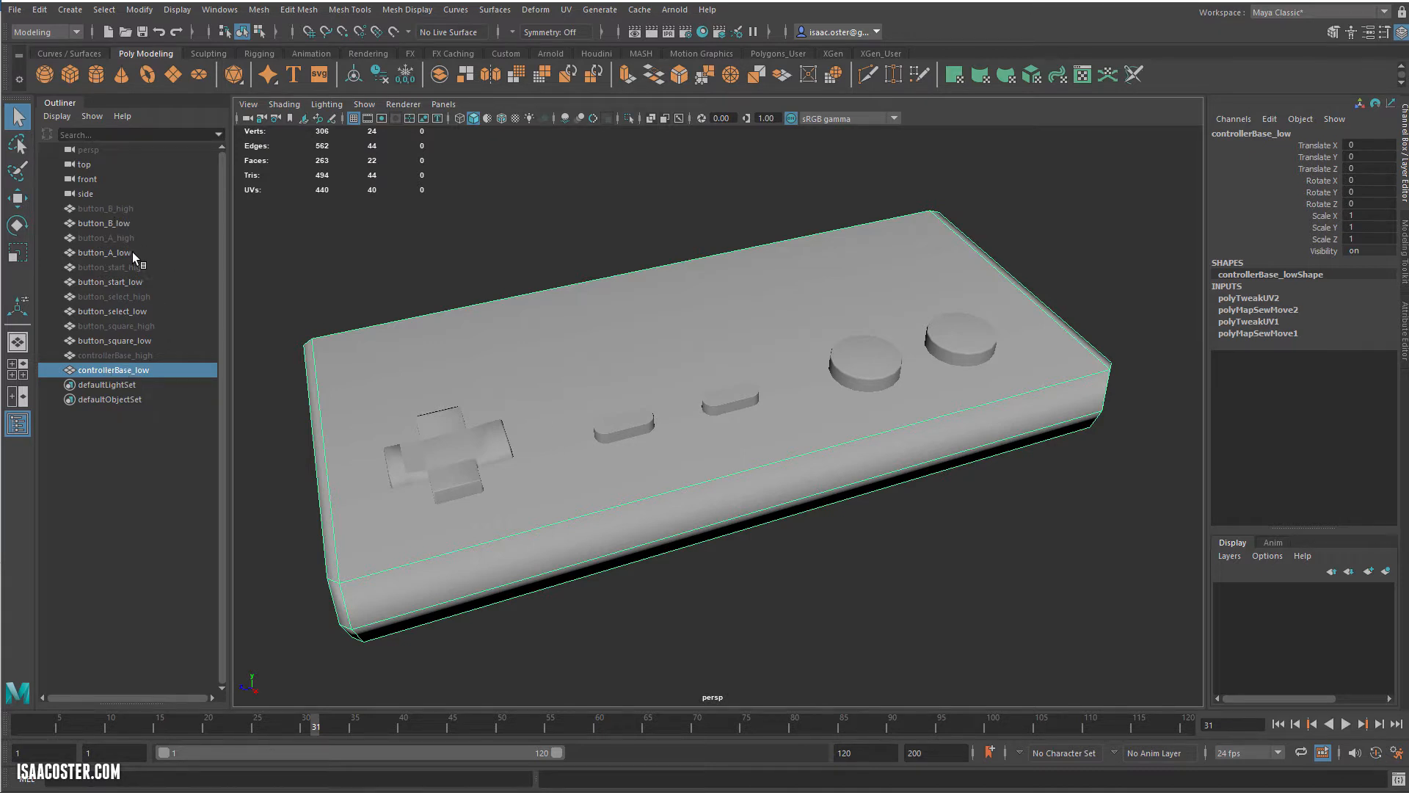
# - Select all the low-poly controller meshes and freeze their transformations, keeping all of them selected
pyautogui.click(365, 243)
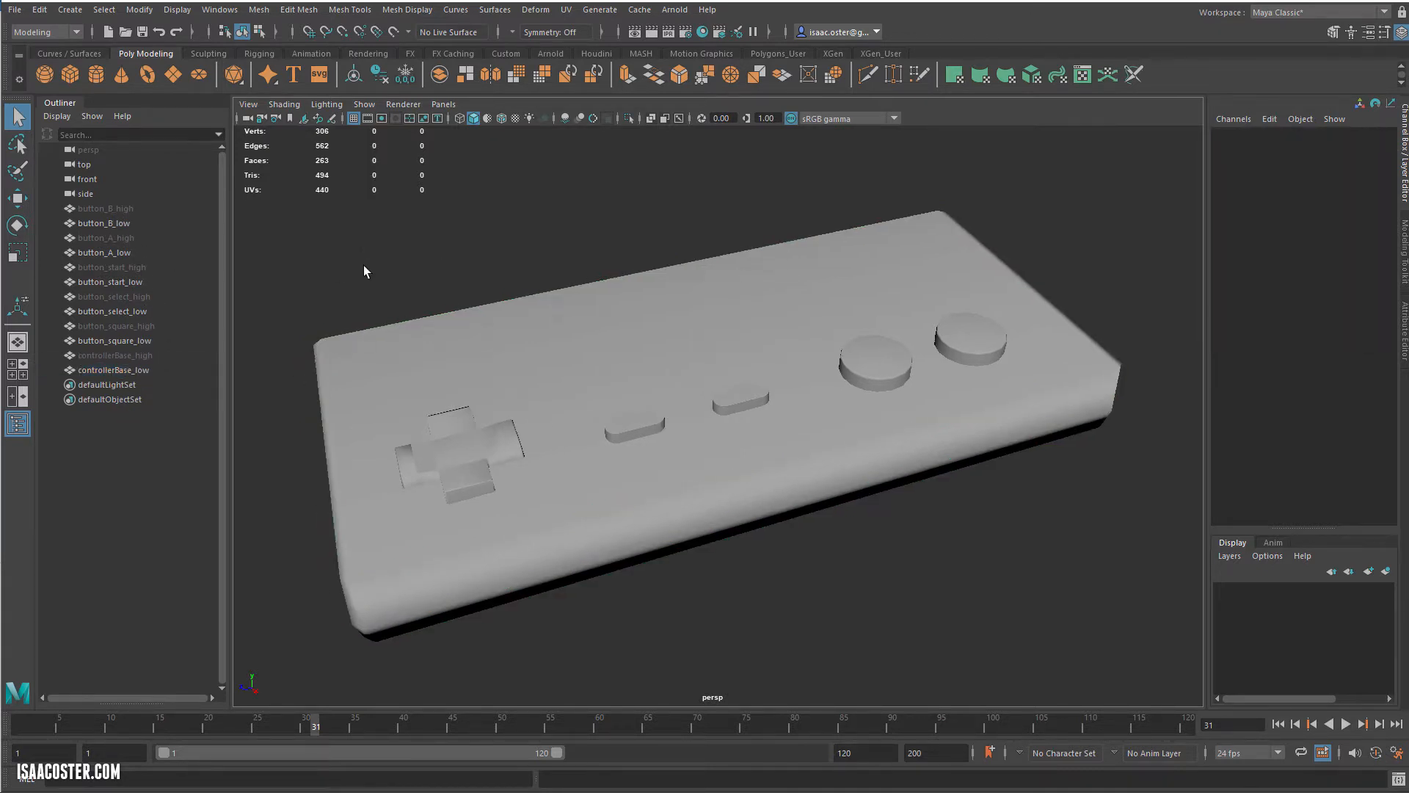
pyautogui.click(136, 313)
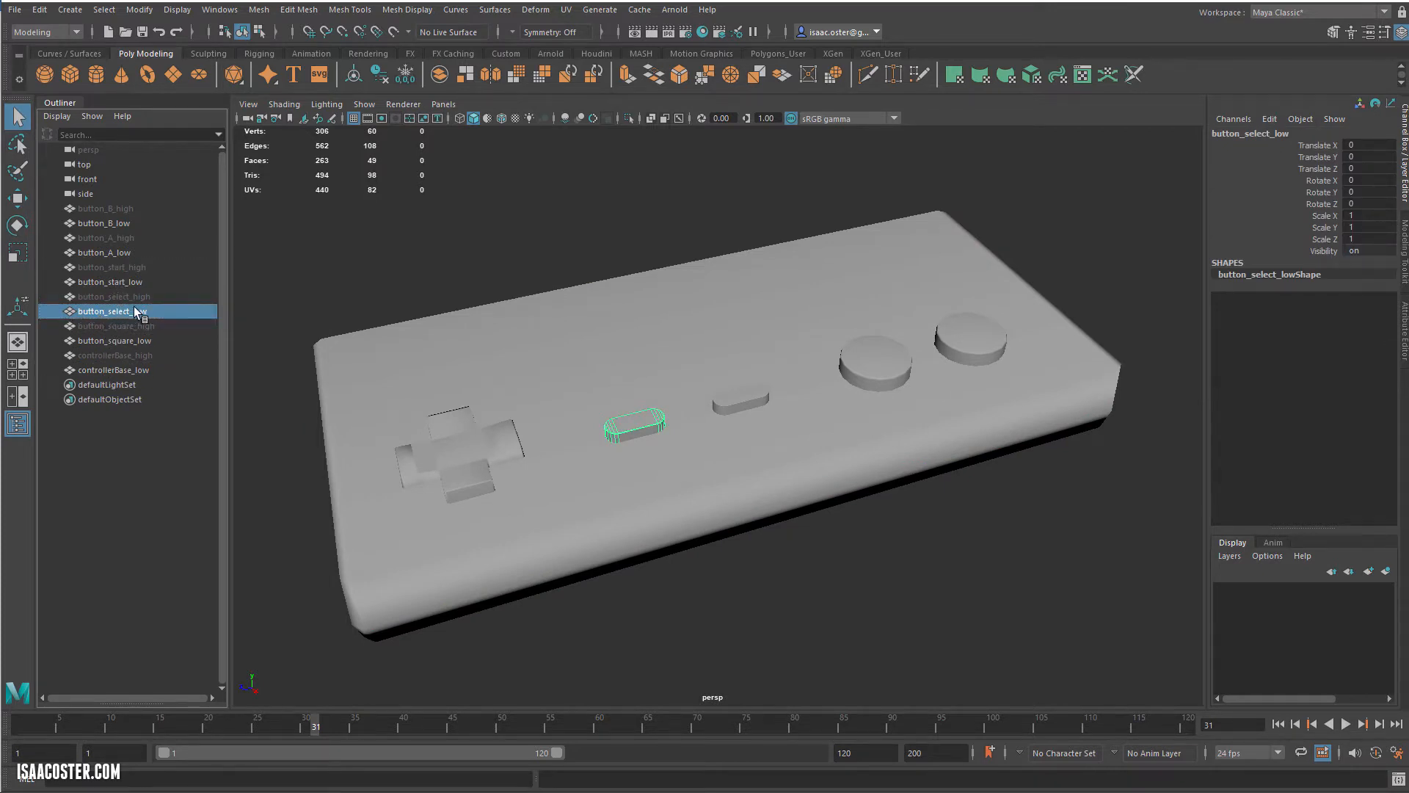
pyautogui.keyDown('alt'); pyautogui.moveTo(398, 261); pyautogui.dragTo(1048, 217); pyautogui.keyUp('alt')
pyautogui.moveTo(435, 560); pyautogui.dragTo(290, 642)
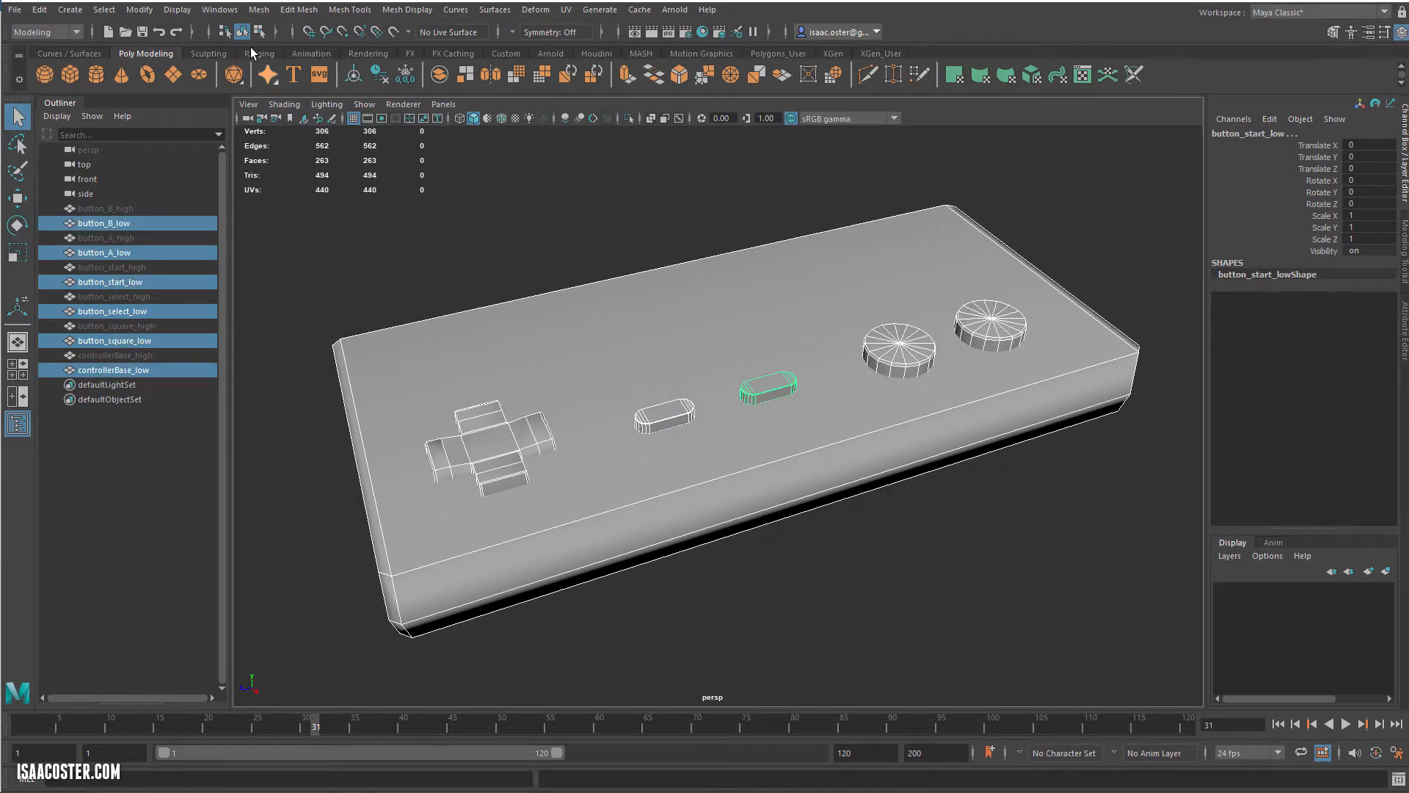
pyautogui.click(233, 14)
pyautogui.moveTo(139, 9)
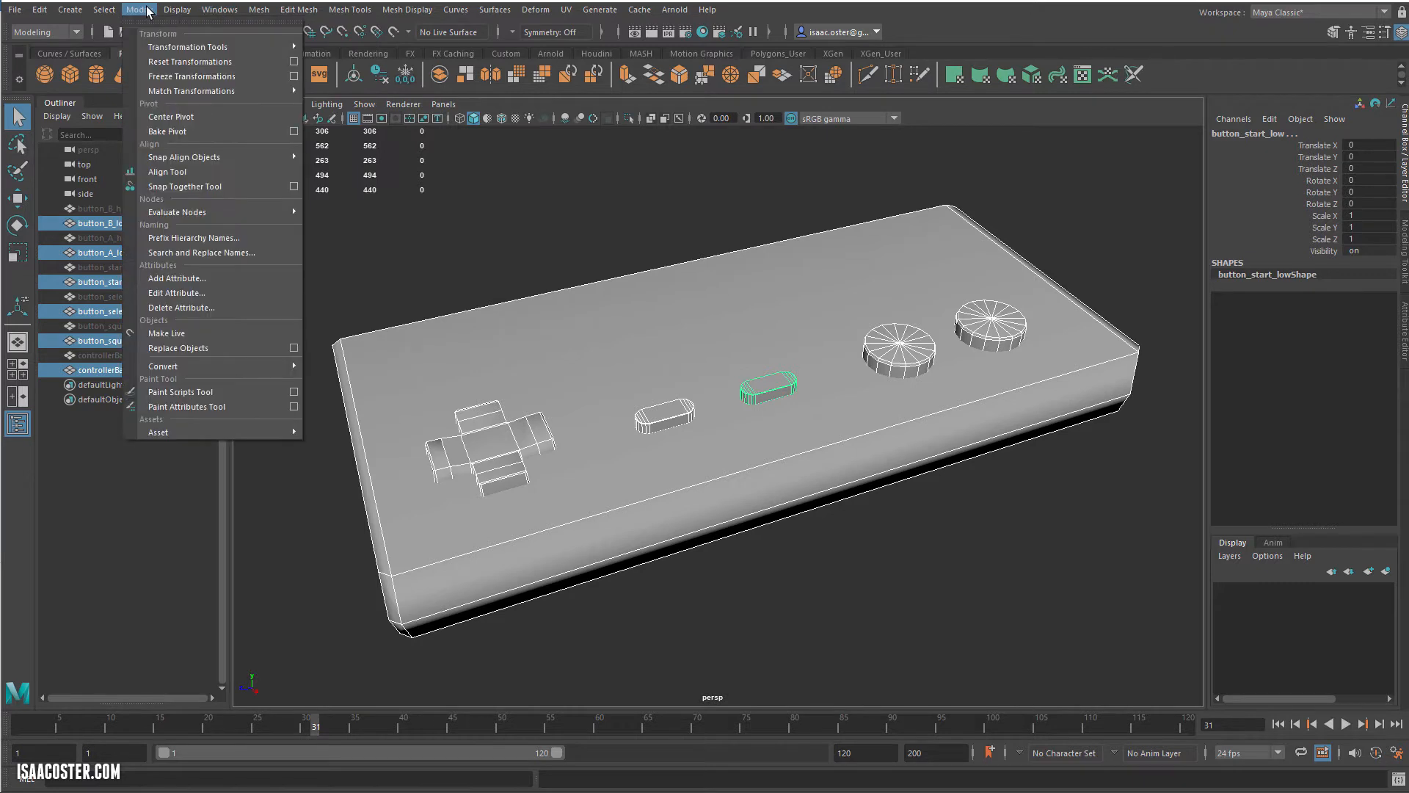
pyautogui.click(219, 77)
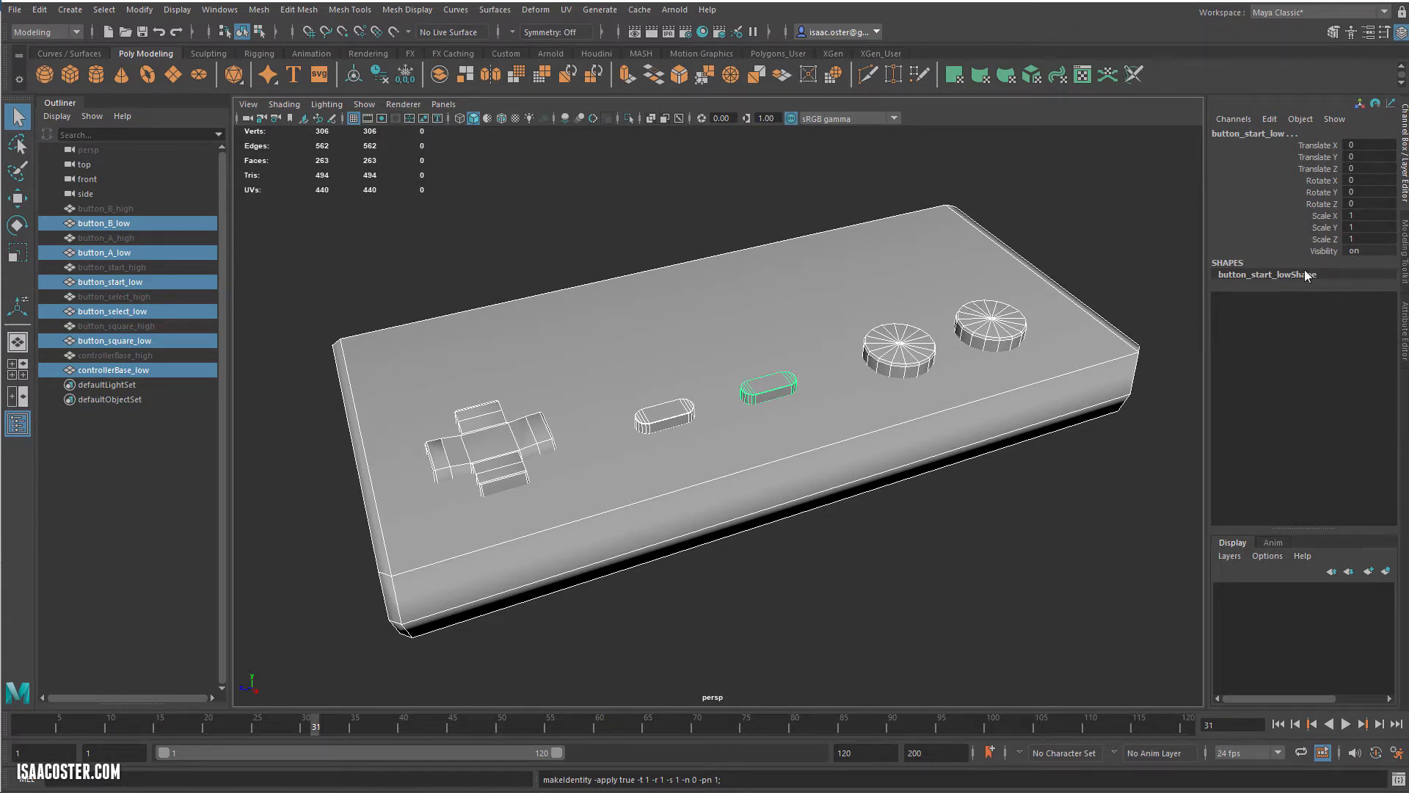
pyautogui.click(1005, 324)
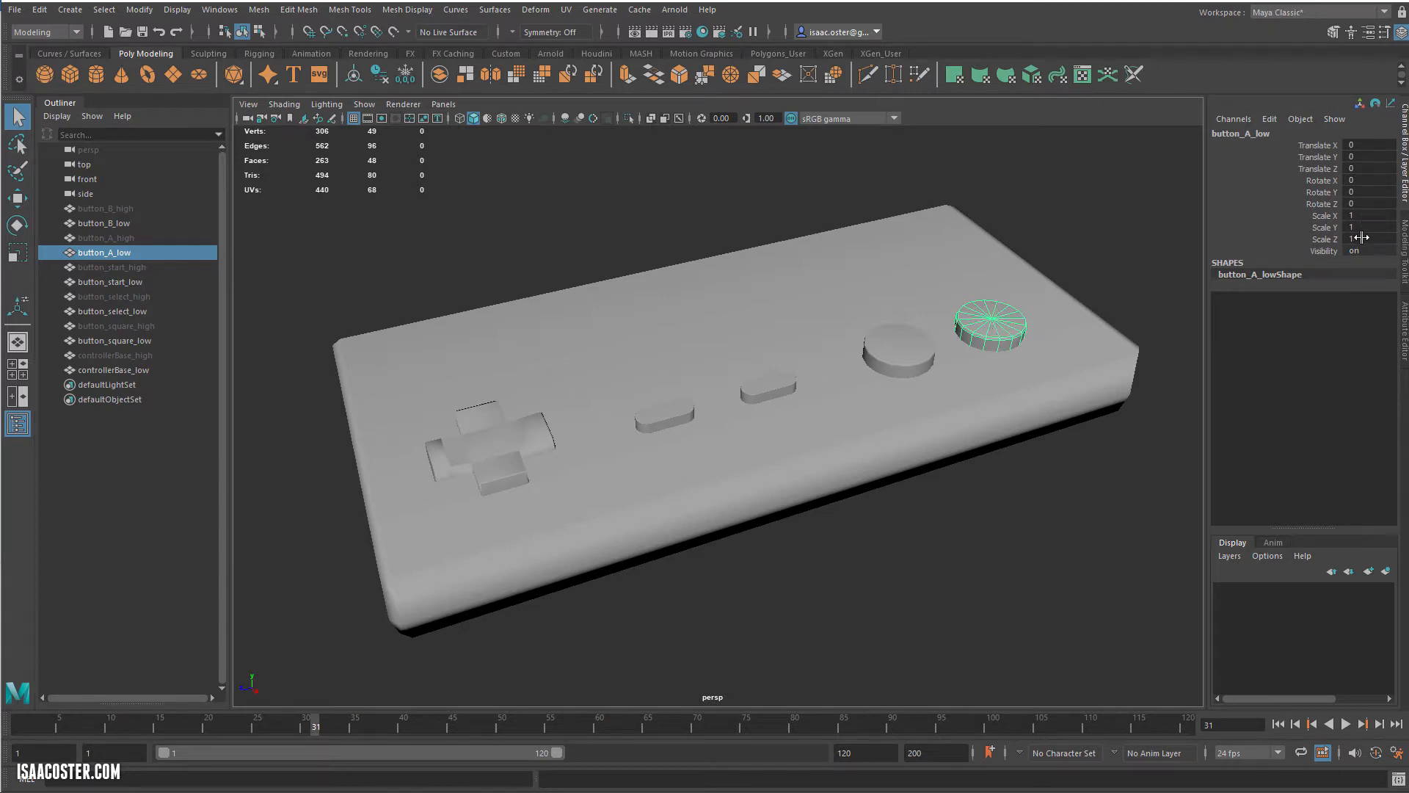
pyautogui.hotkey('ctrl', 'z')
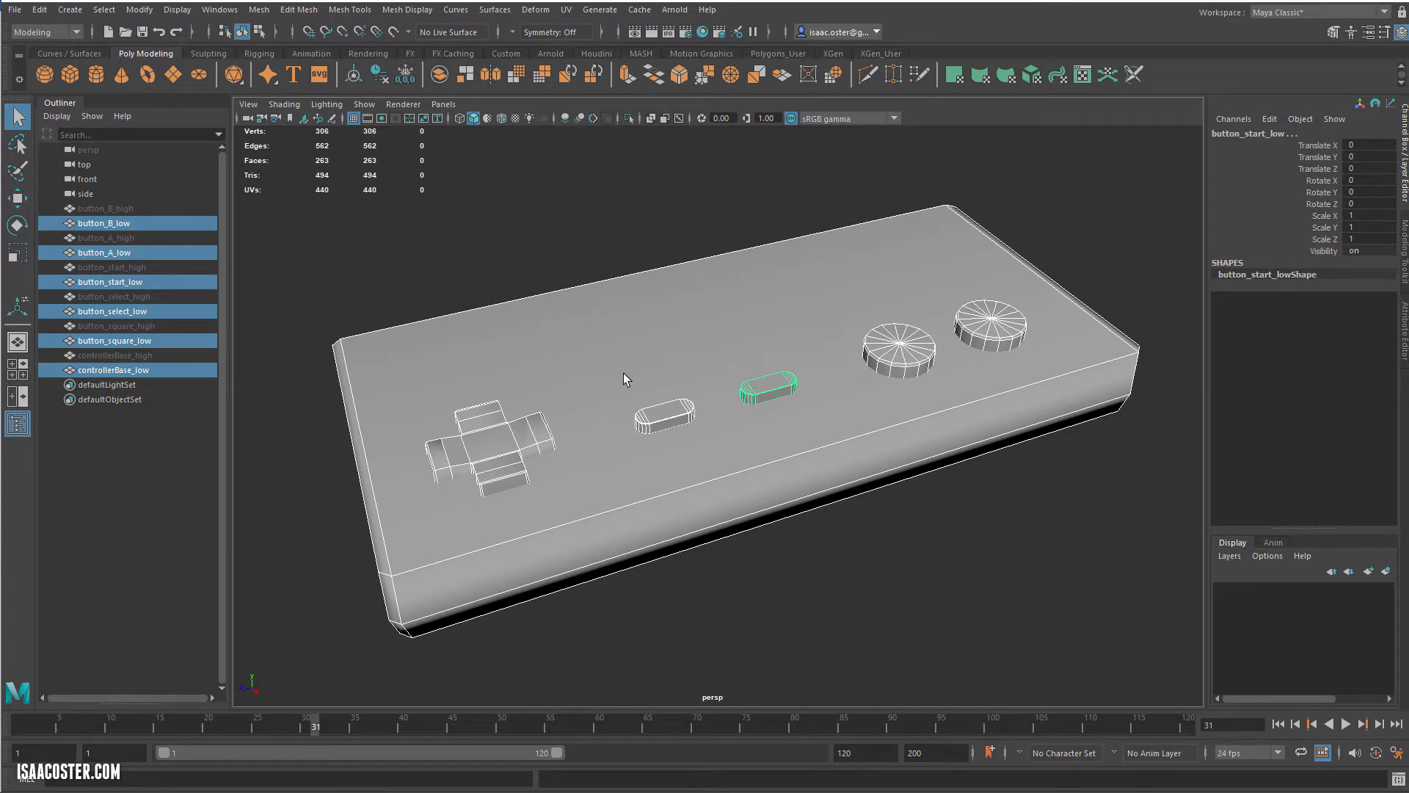
# - Open the UV Editor and the Layout UVs options, and set Shell Pre-Scaling to Preserve 3D Ratios
pyautogui.click(566, 9)
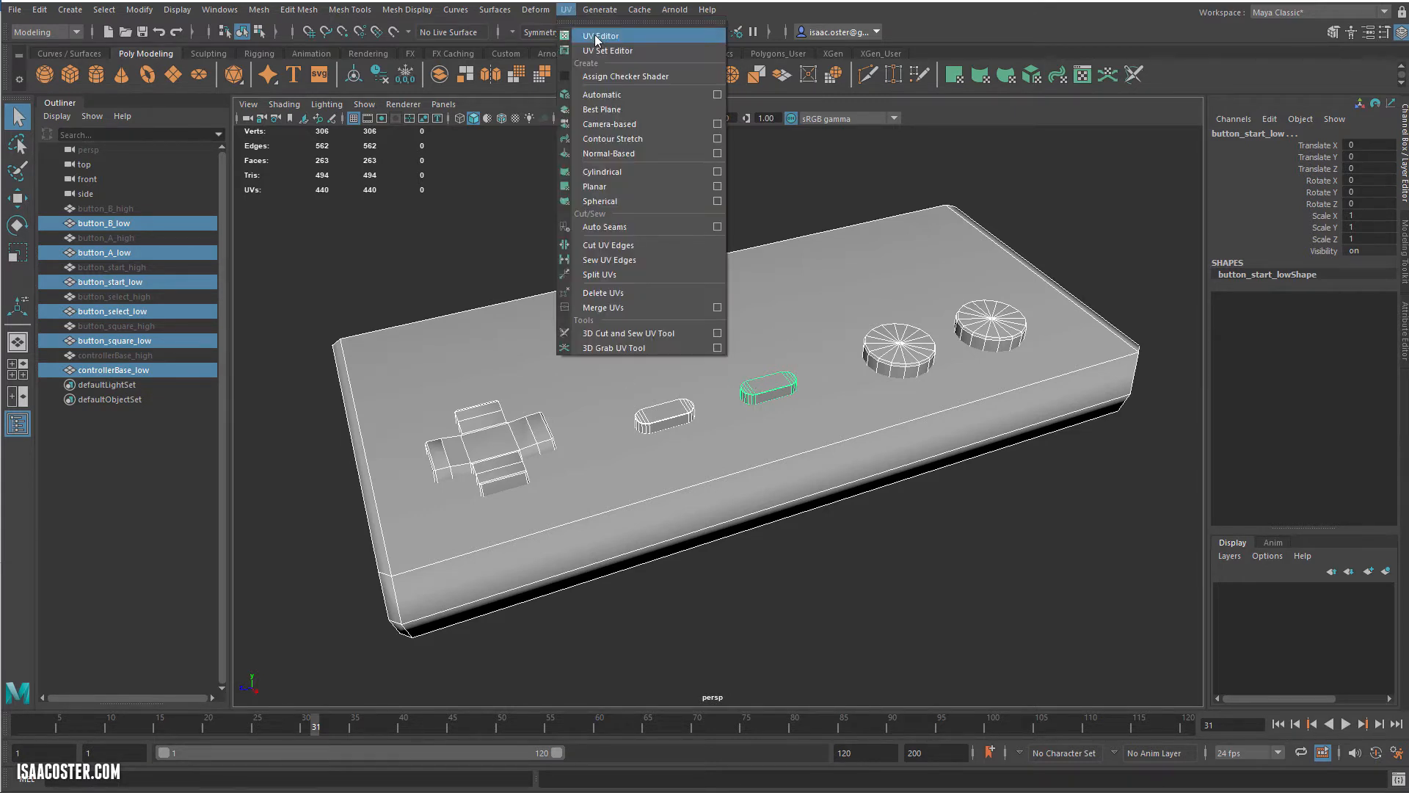
pyautogui.click(602, 33)
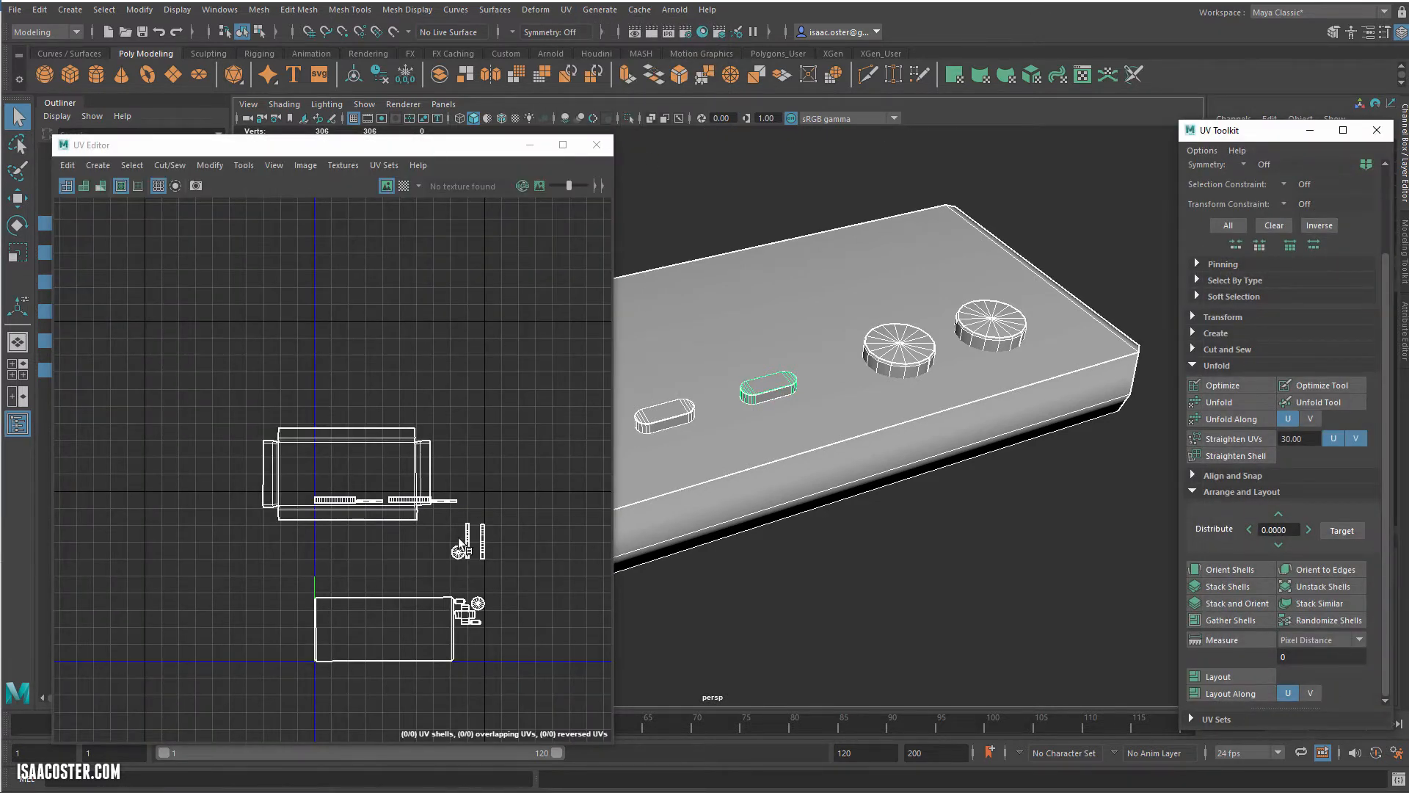
pyautogui.scroll(2, 458, 537)
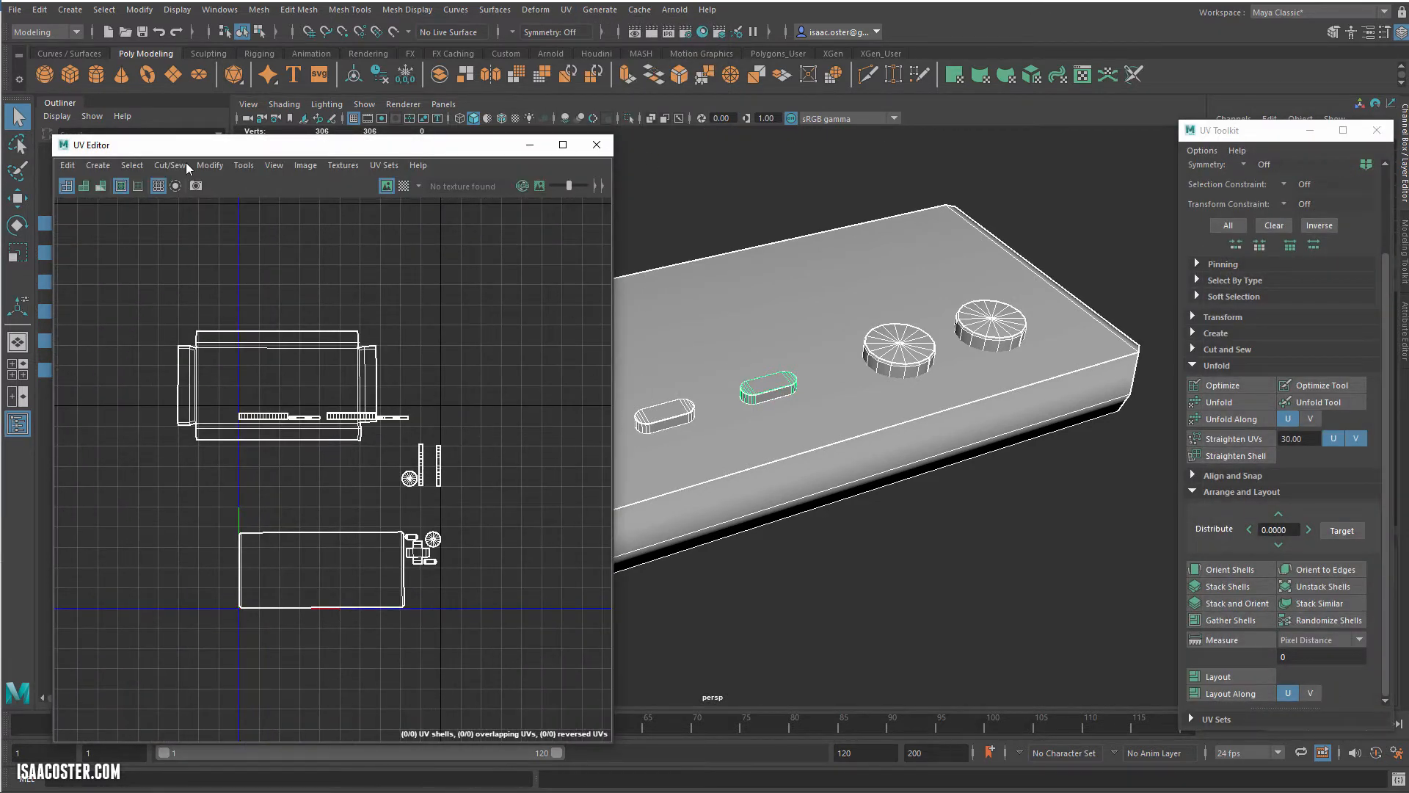
pyautogui.keyDown('shift'); pyautogui.click(1239, 677); pyautogui.keyUp('shift')
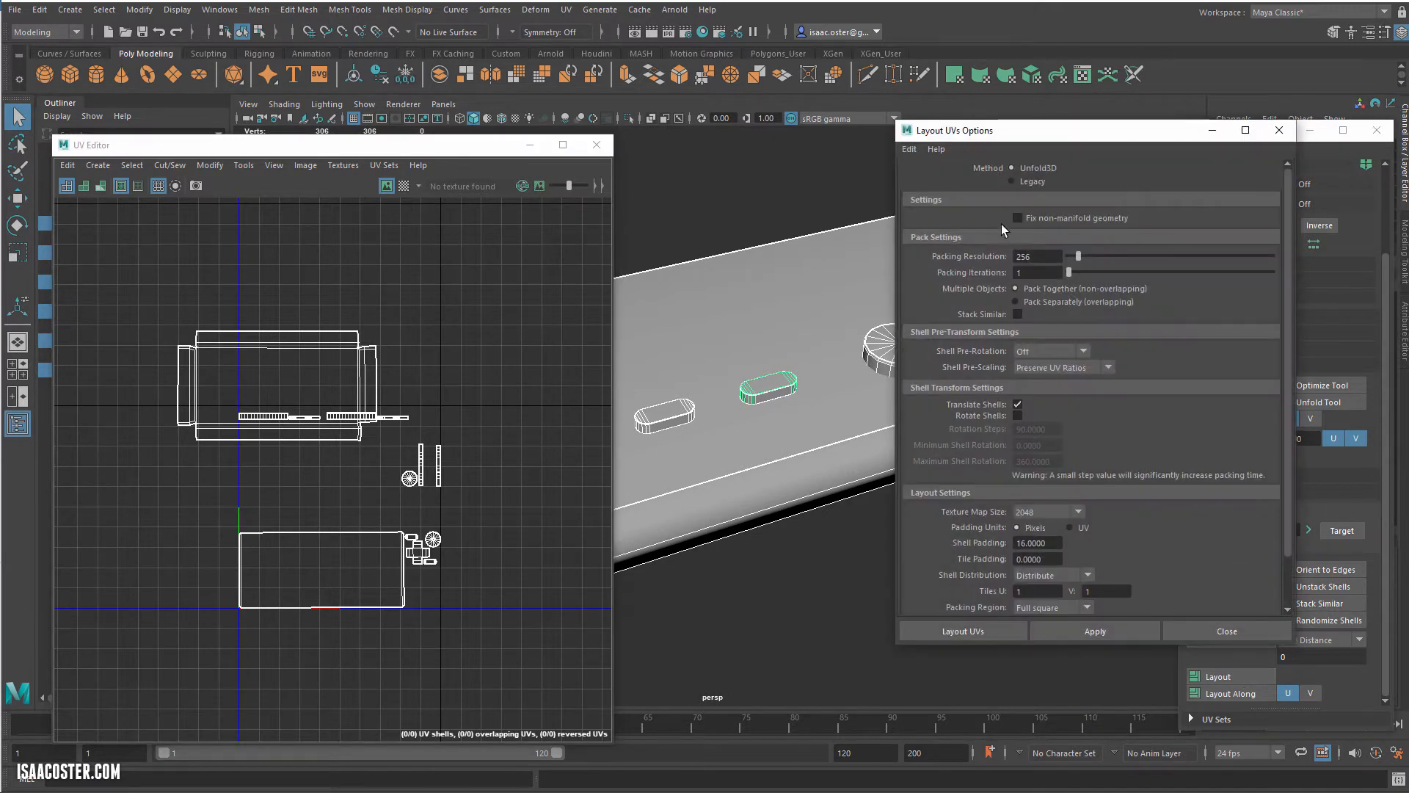
pyautogui.click(1065, 367)
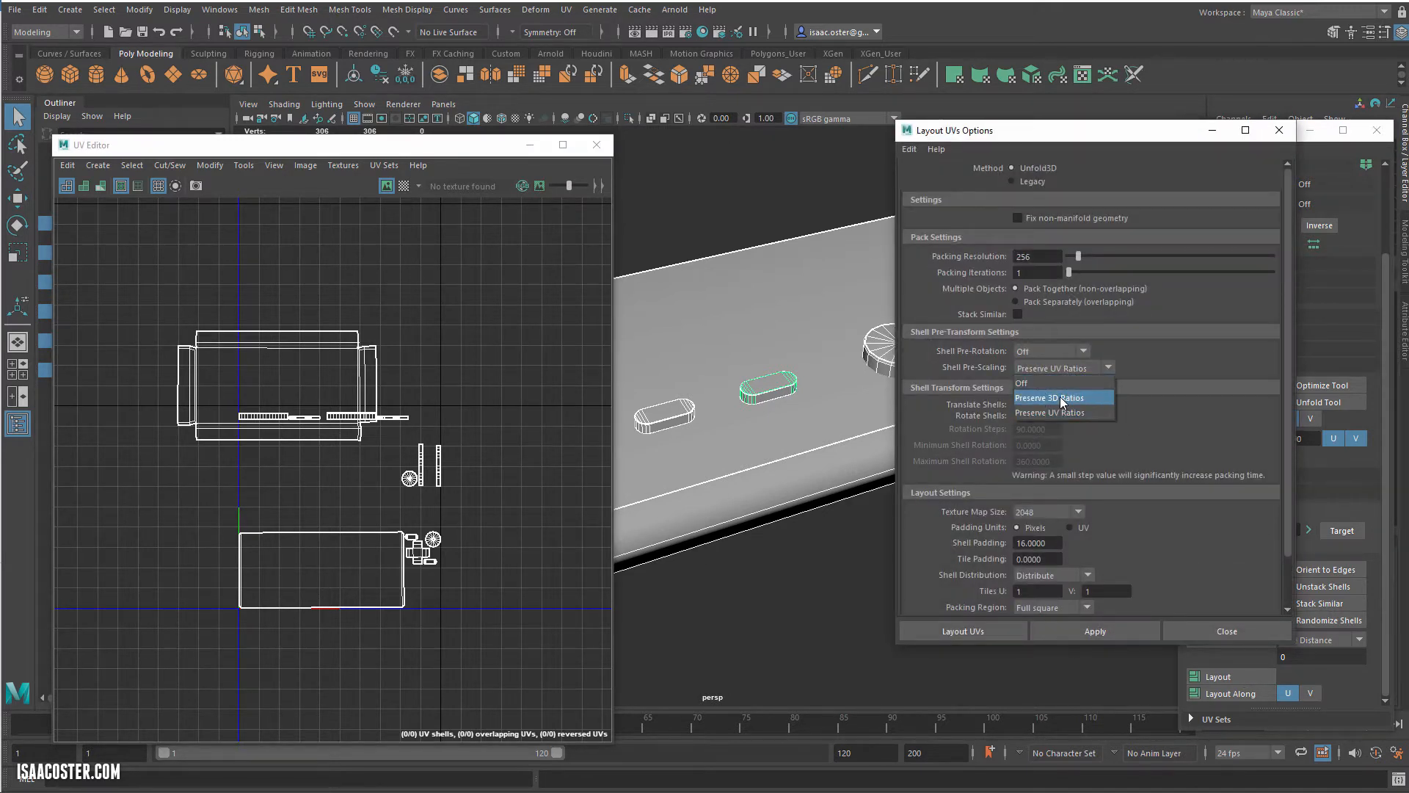
pyautogui.click(1059, 397)
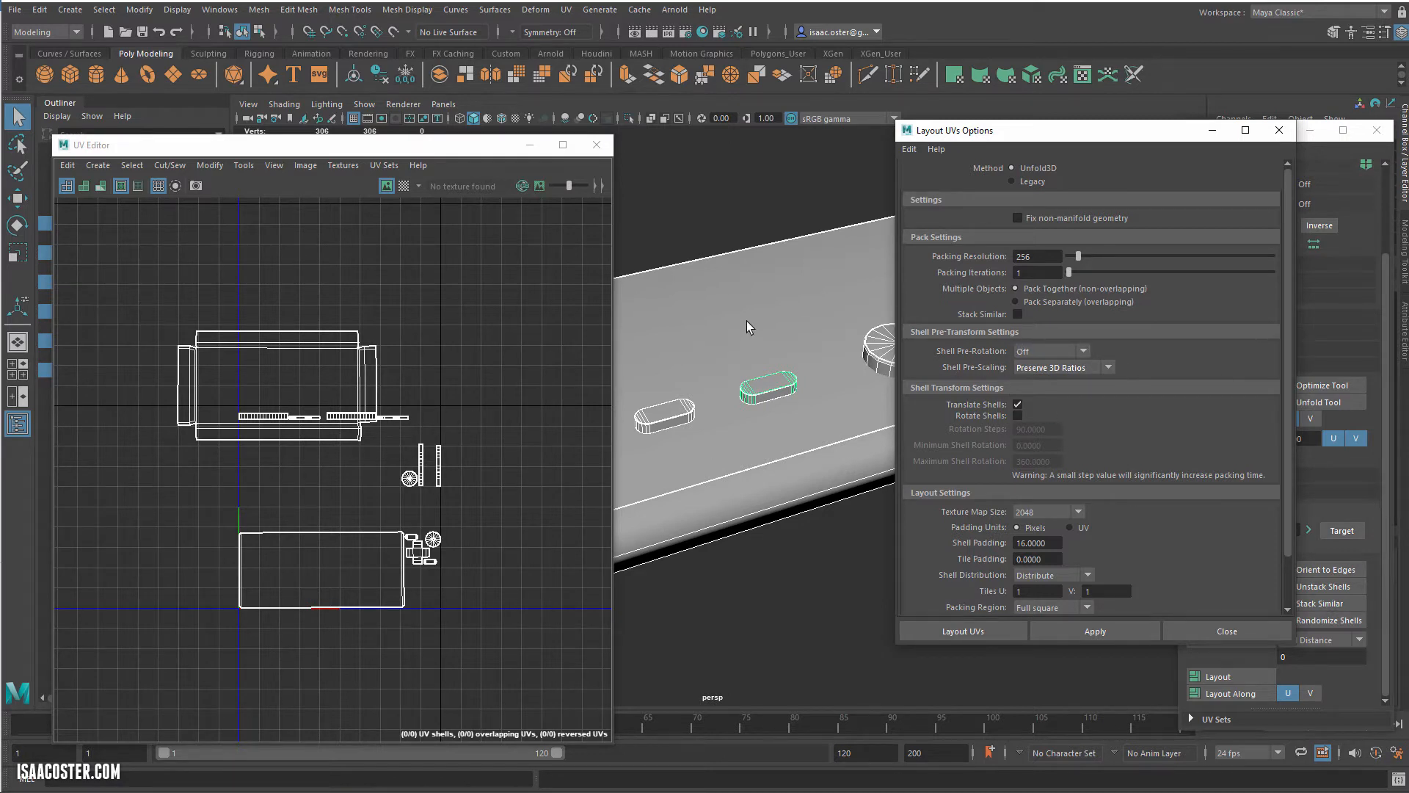
# - Close the UV Toolkit and apply the UV layout to all the selected controller meshes
pyautogui.scroll(-3, 747, 326)
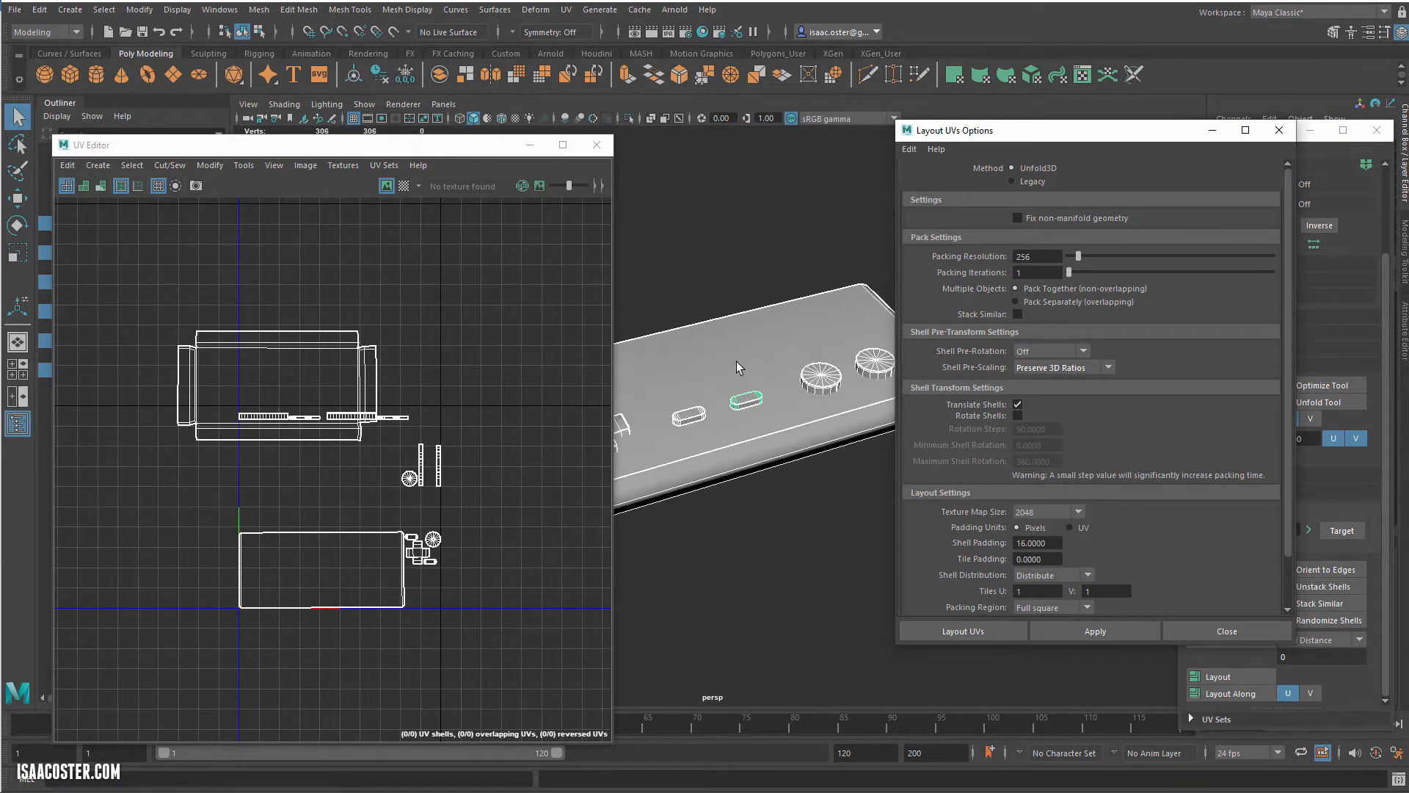
pyautogui.scroll(1, 738, 367)
pyautogui.moveTo(1026, 138); pyautogui.dragTo(1086, 144)
pyautogui.click(1377, 130)
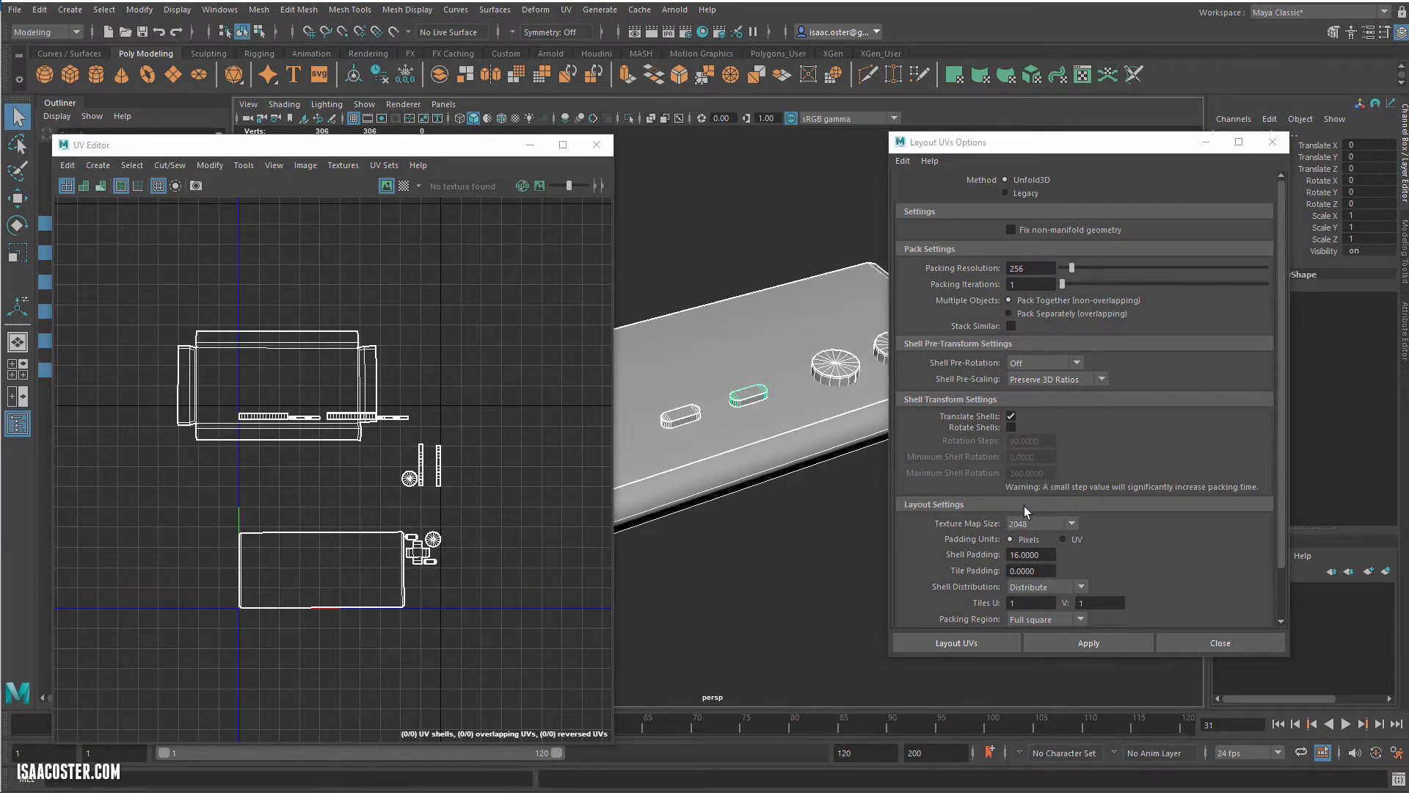
pyautogui.click(1049, 553)
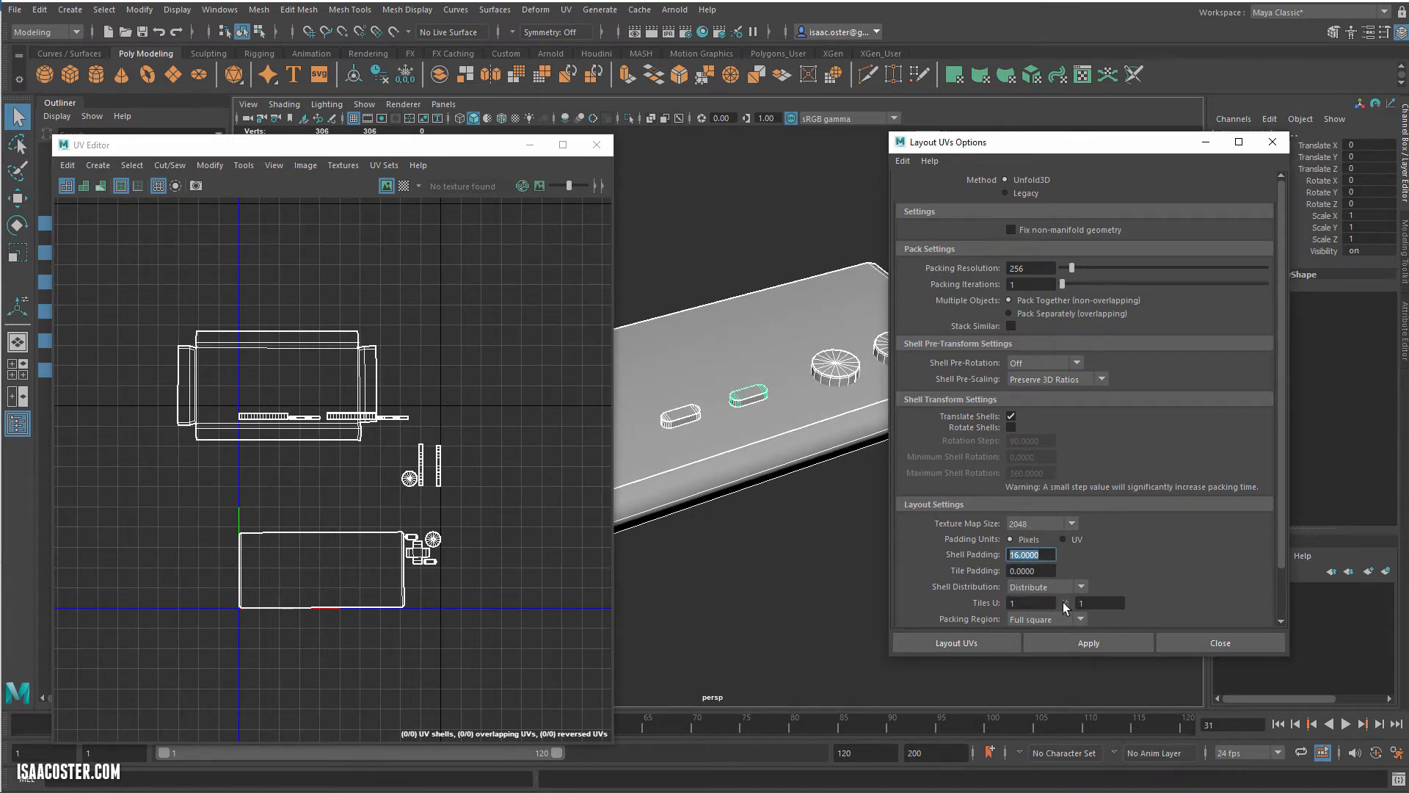
pyautogui.scroll(-2, 1145, 536)
pyautogui.click(1079, 644)
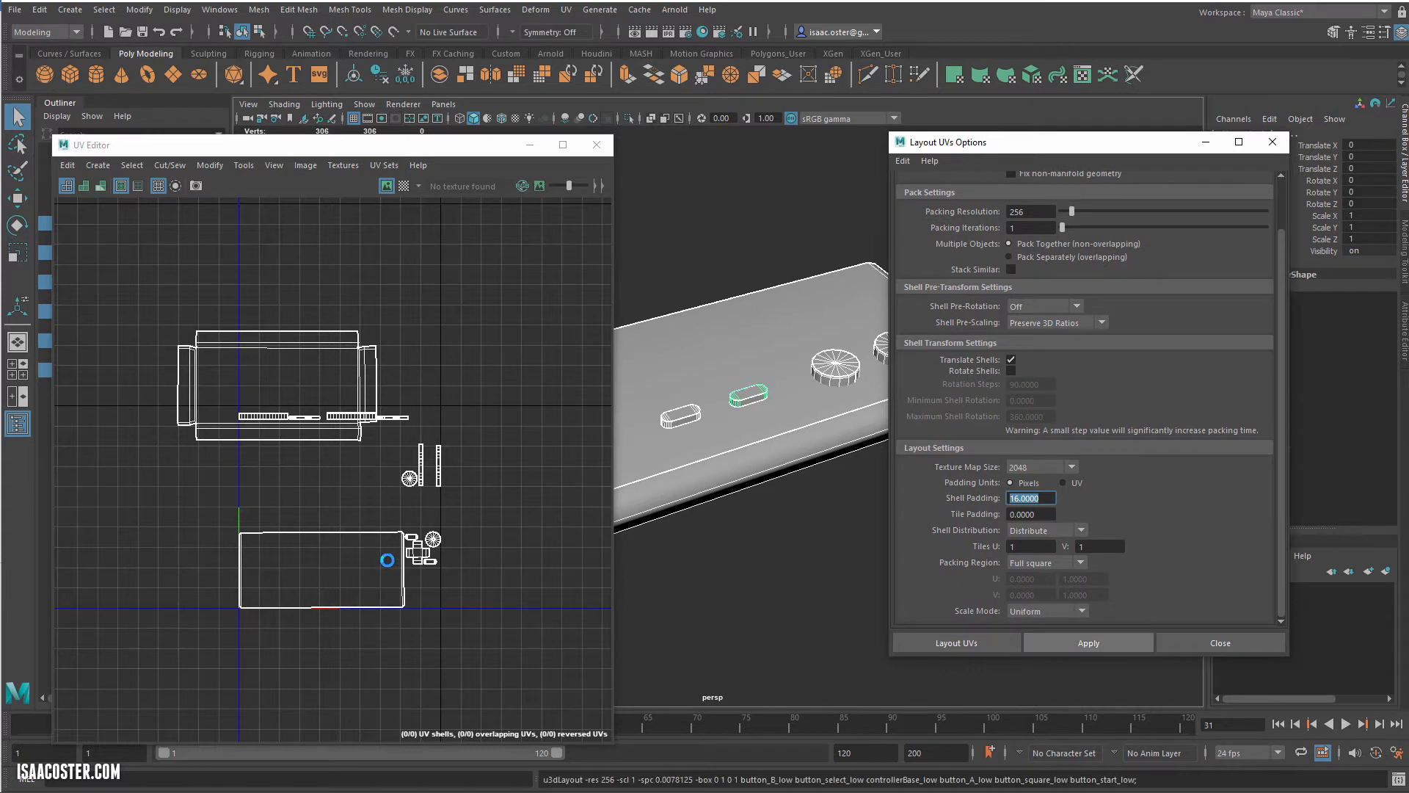
pyautogui.scroll(6, 469, 499)
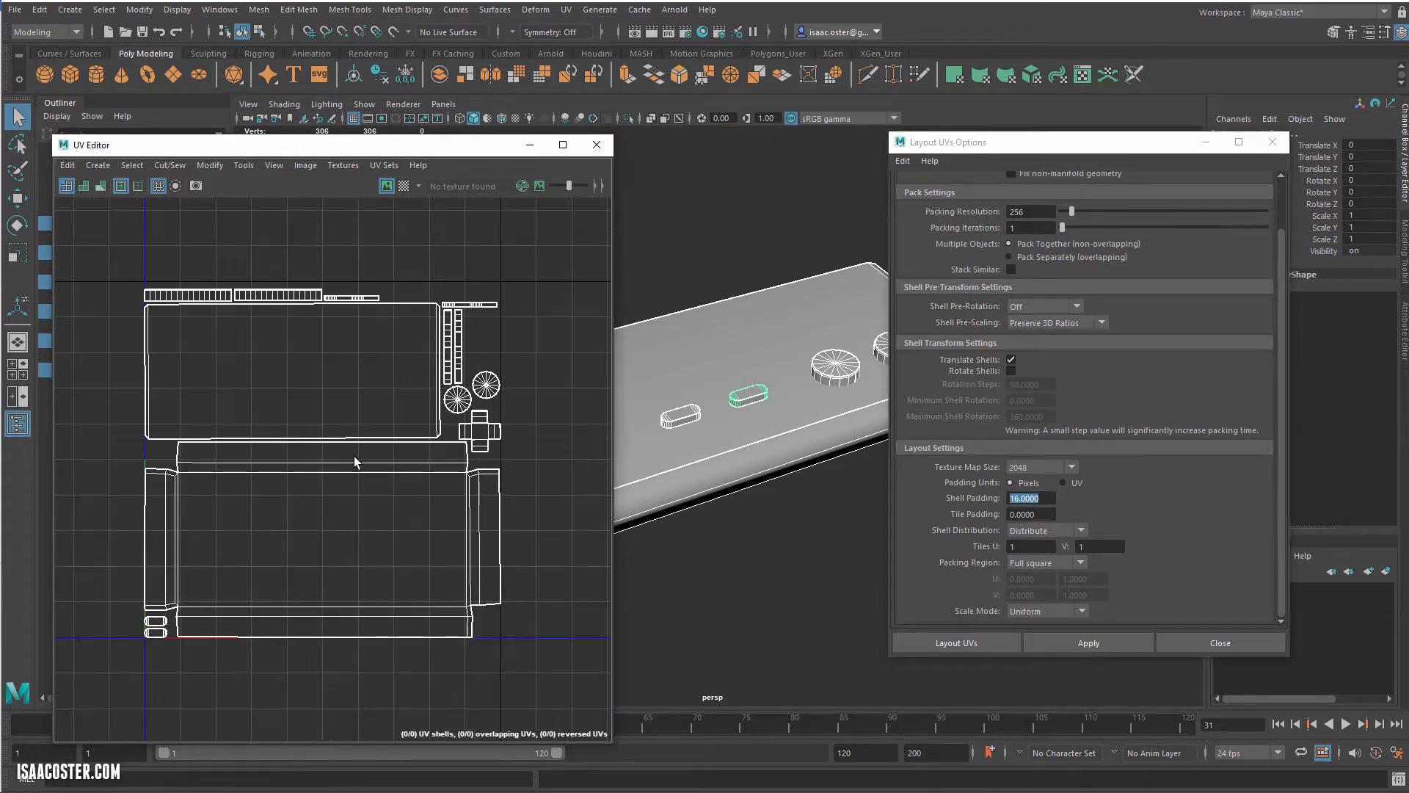
# - Examine the controller base's underside, selecting its large bottom face to locate it in the UV layout
pyautogui.moveTo(1021, 148); pyautogui.dragTo(1183, 146)
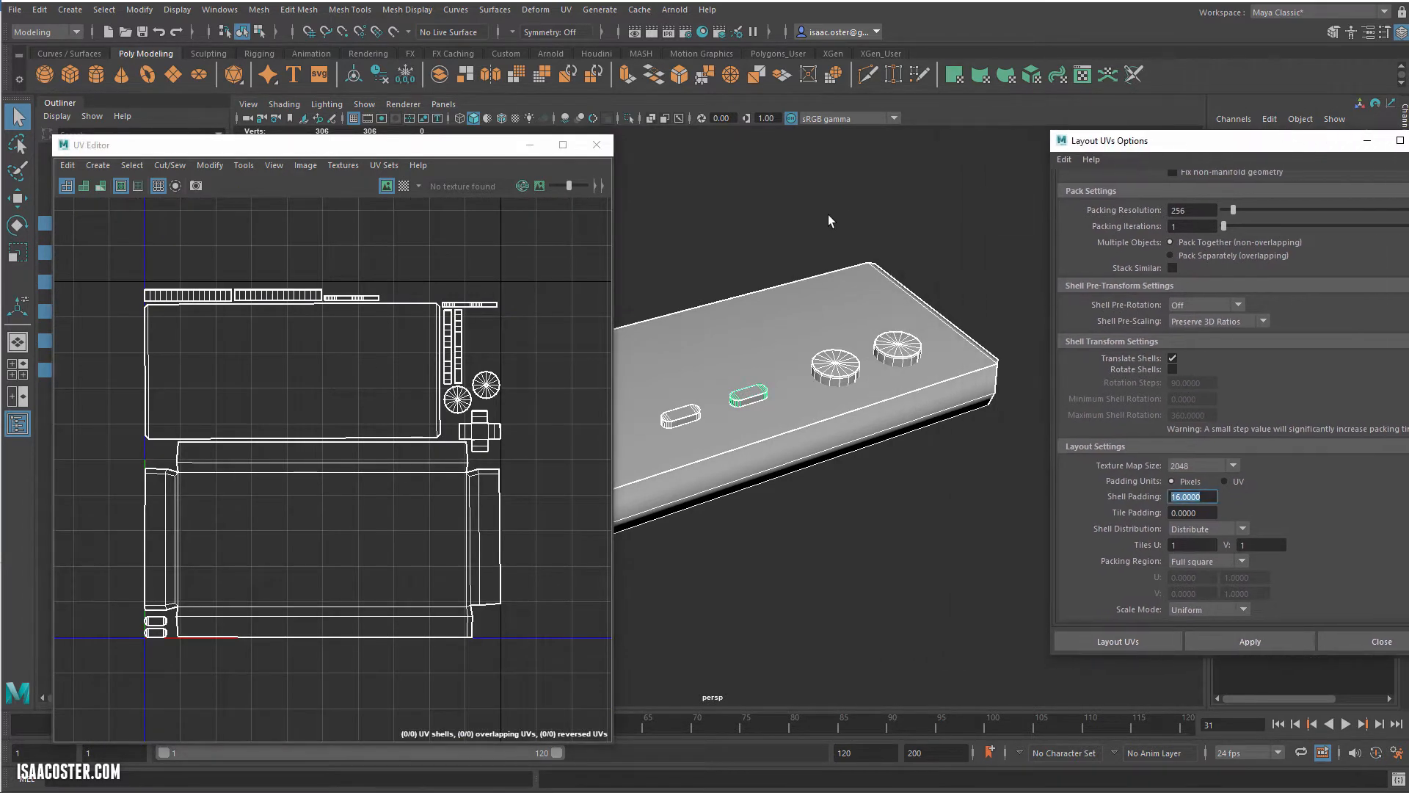
pyautogui.keyDown('alt'); pyautogui.moveTo(797, 246); pyautogui.dragTo(652, 209); pyautogui.keyUp('alt')
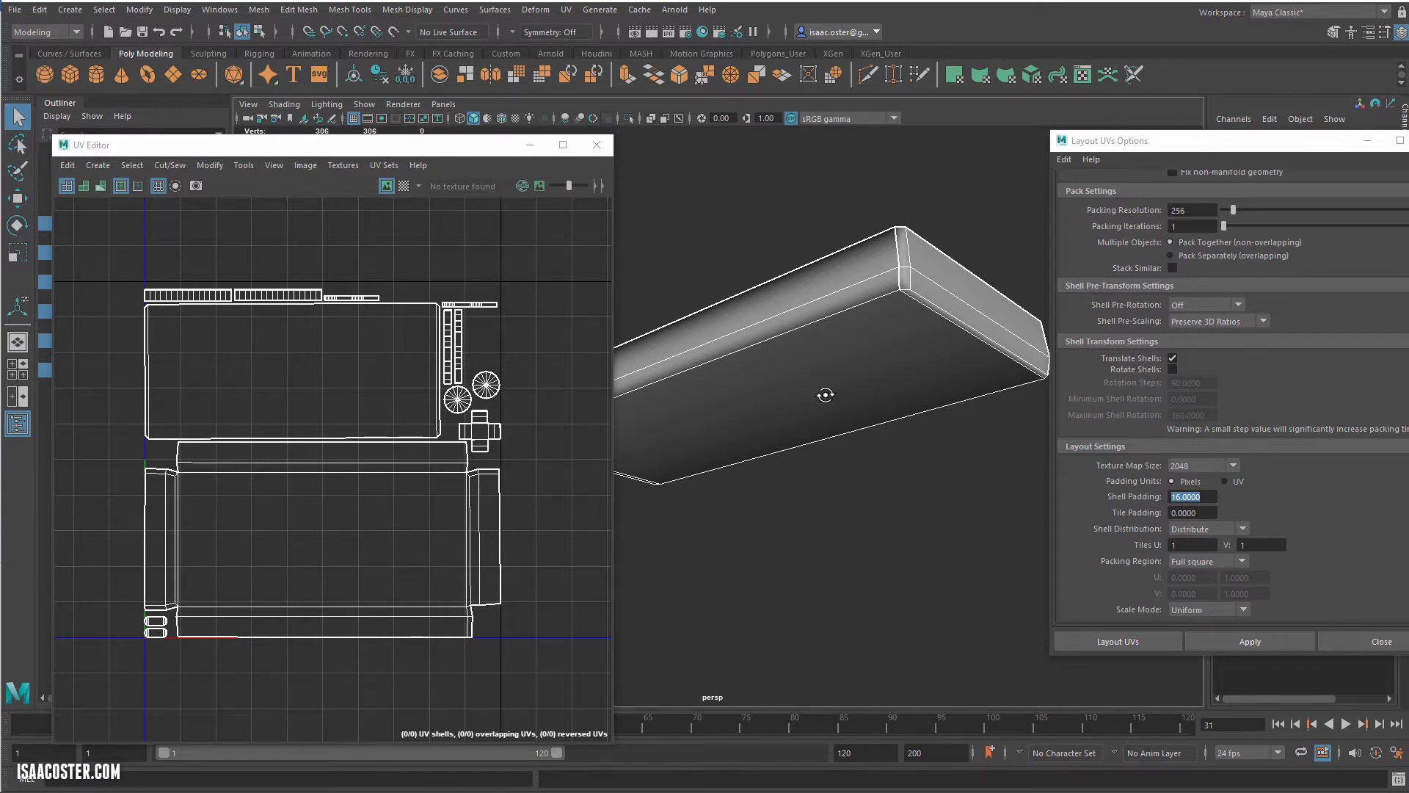
pyautogui.keyDown('alt'); pyautogui.moveTo(824, 393); pyautogui.dragTo(712, 376); pyautogui.keyUp('alt')
pyautogui.keyDown('alt'); pyautogui.moveTo(864, 365); pyautogui.dragTo(810, 400); pyautogui.keyUp('alt')
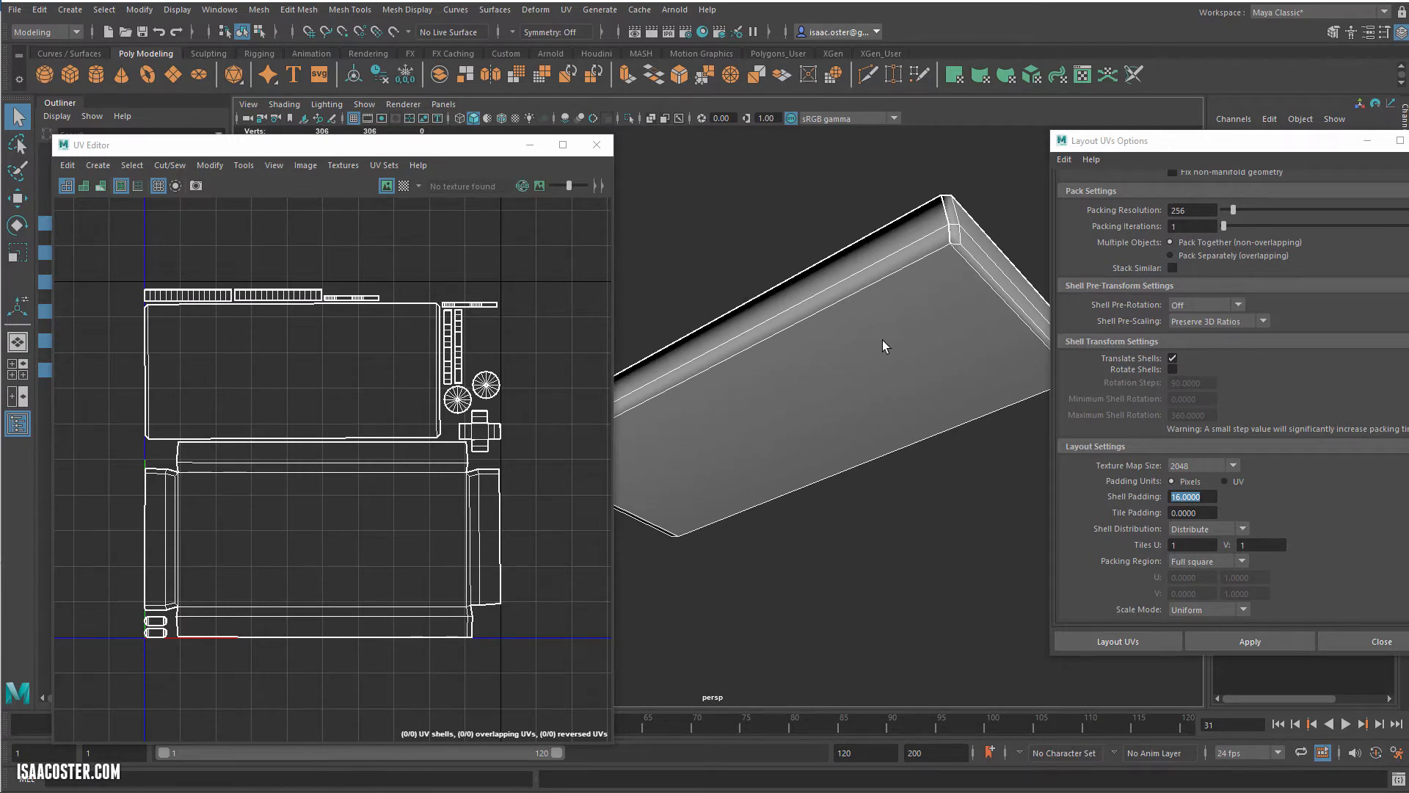
pyautogui.moveTo(953, 315); pyautogui.dragTo(954, 352, button='right')
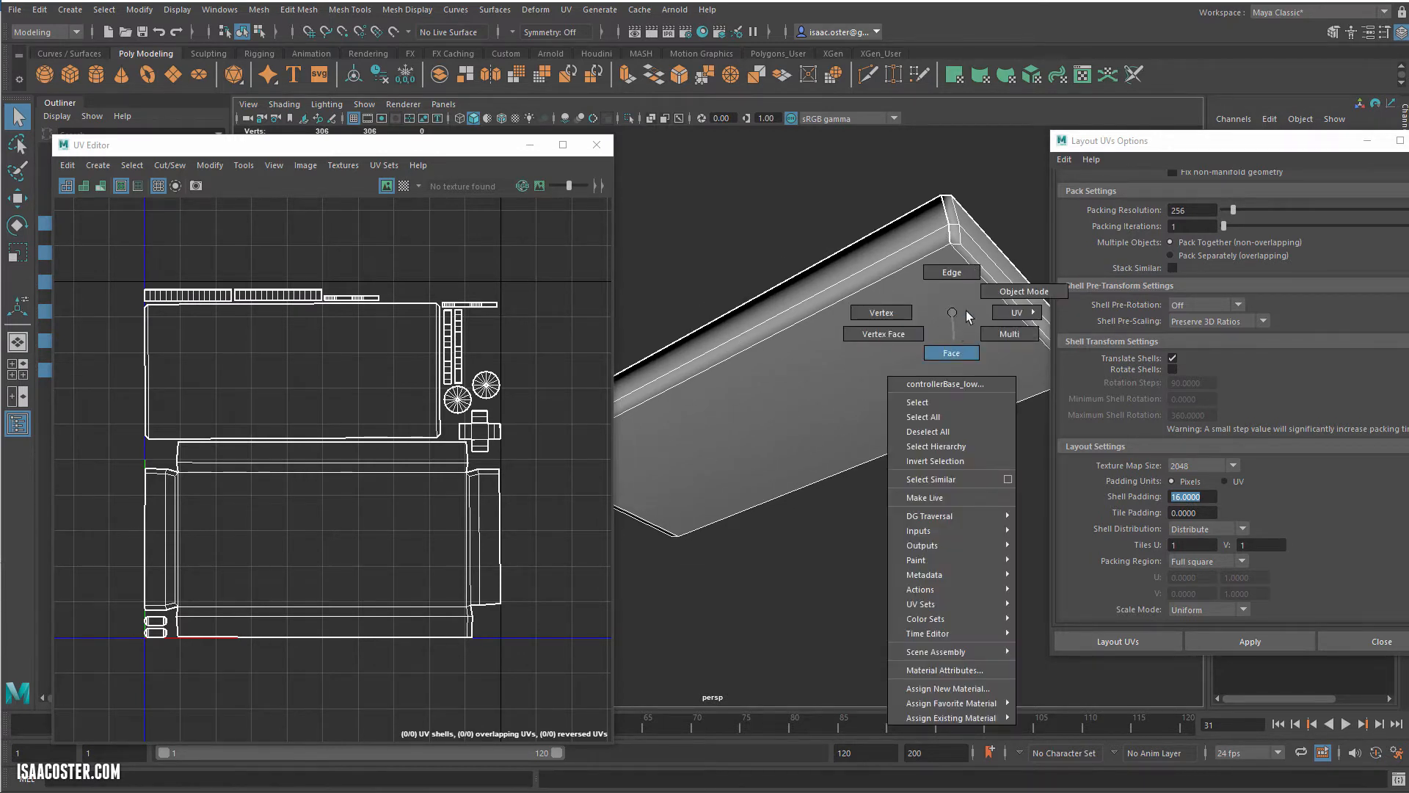
pyautogui.click(985, 277)
pyautogui.keyDown('shift'); pyautogui.click(787, 403); pyautogui.keyUp('shift')
pyautogui.keyDown('alt'); pyautogui.moveTo(734, 402); pyautogui.dragTo(789, 389); pyautogui.keyUp('alt')
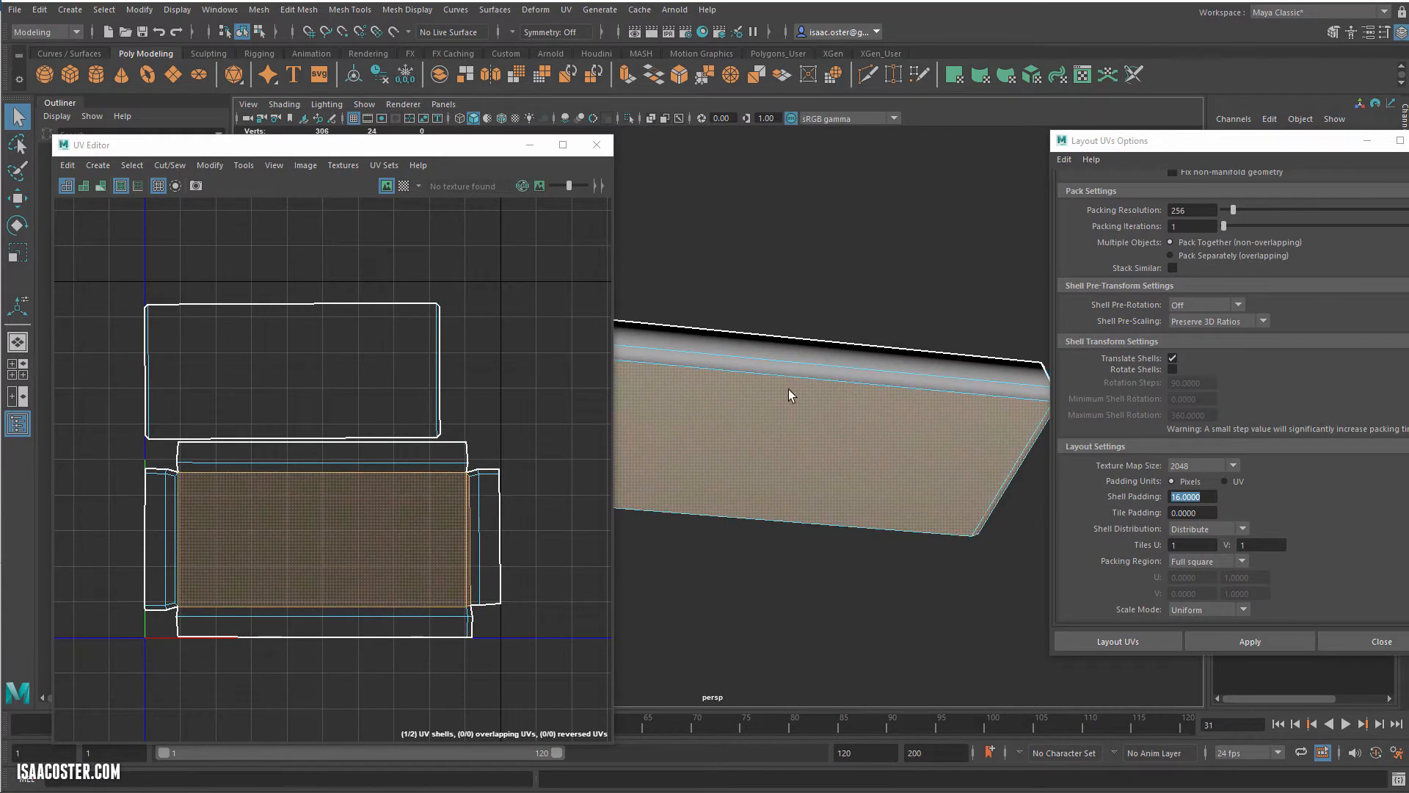
pyautogui.keyDown('alt'); pyautogui.moveTo(788, 389); pyautogui.dragTo(946, 388, button='middle'); pyautogui.keyUp('alt')
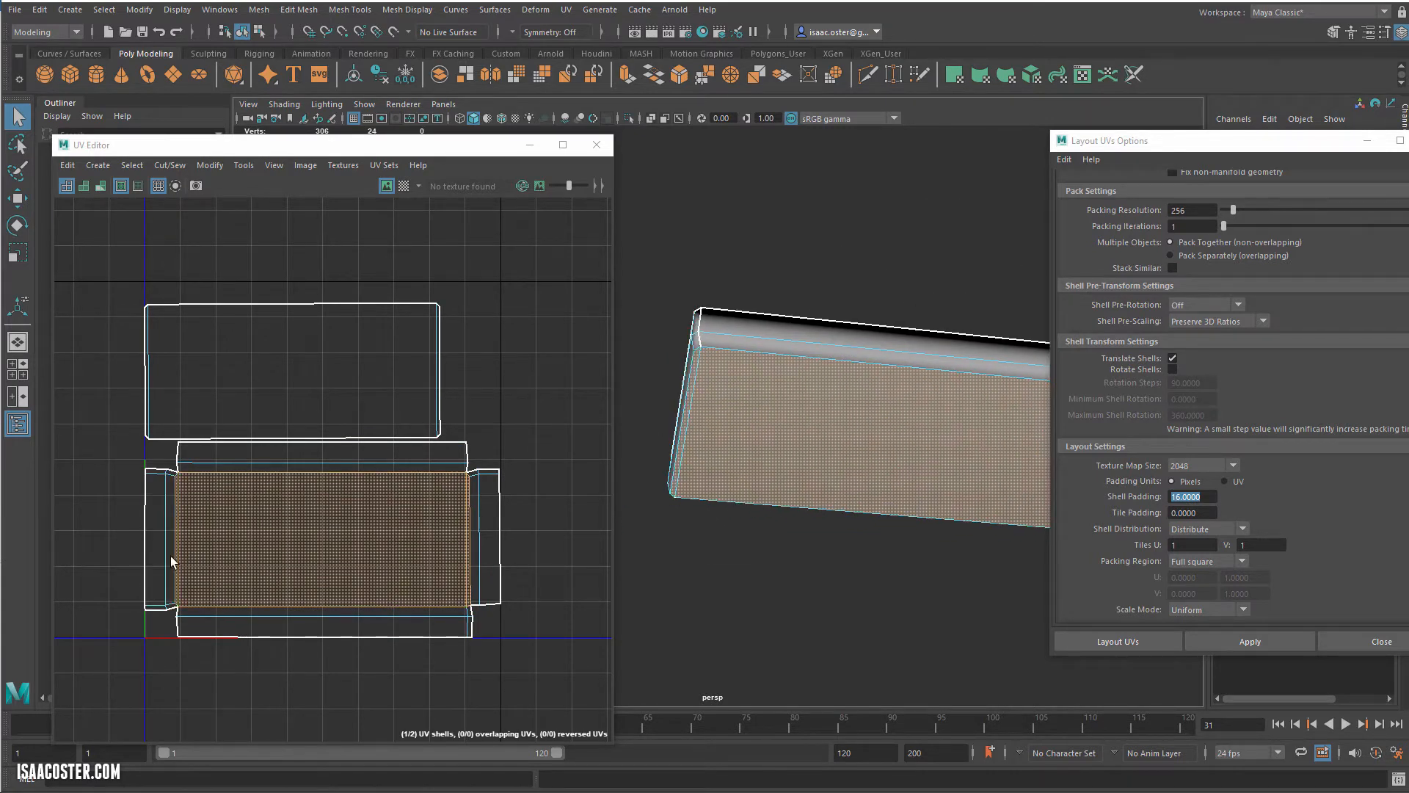
pyautogui.scroll(3, 174, 566)
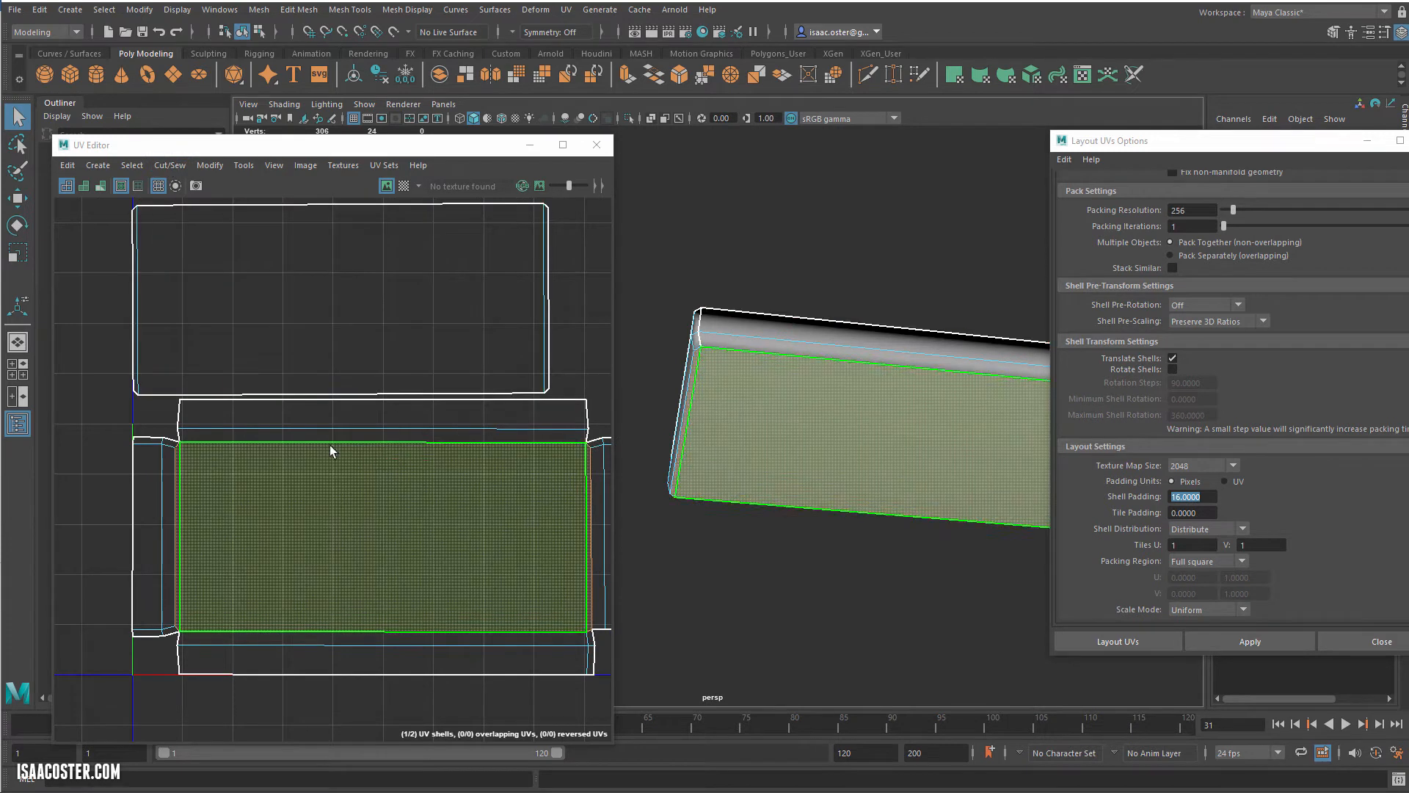
pyautogui.click(778, 428)
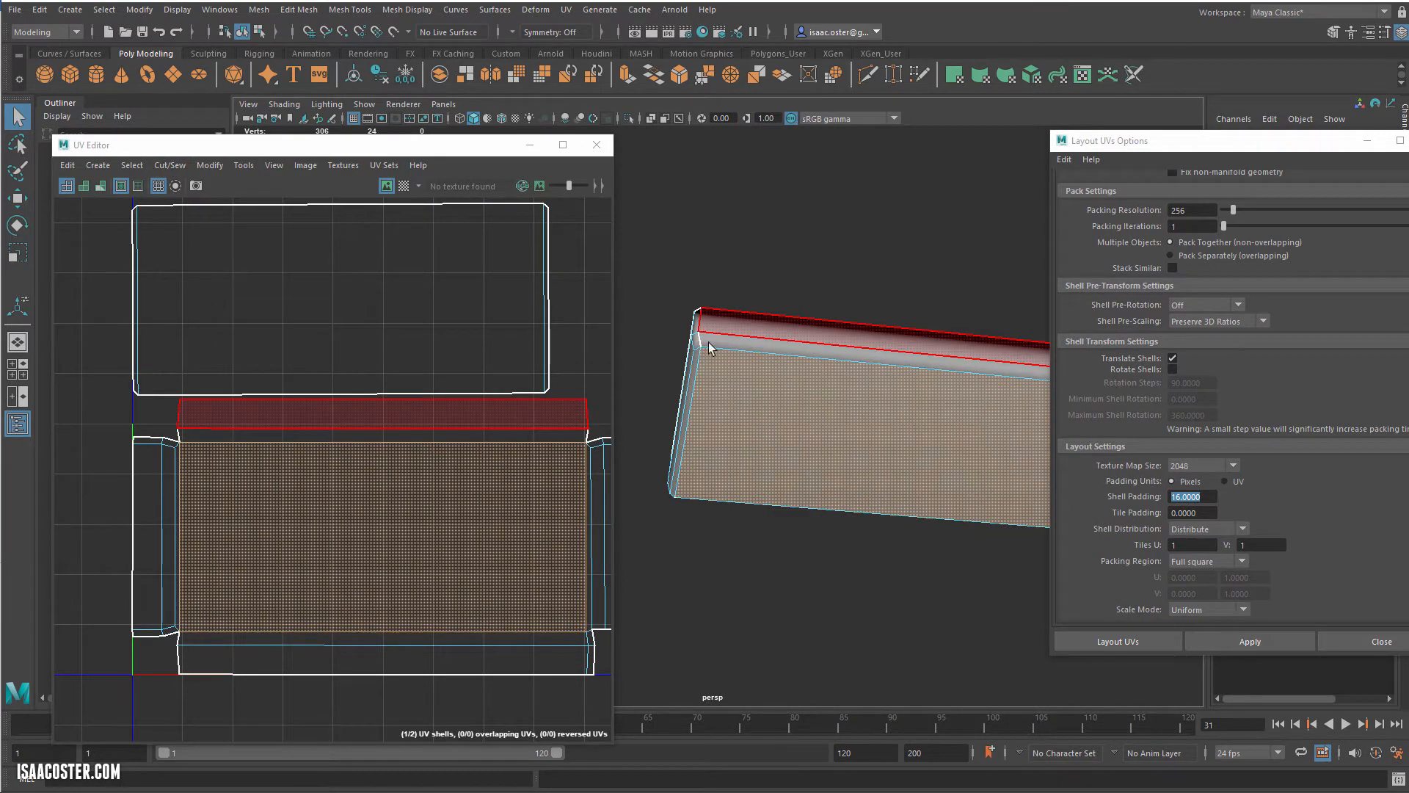
pyautogui.keyDown('alt'); pyautogui.moveTo(764, 438); pyautogui.dragTo(755, 390); pyautogui.keyUp('alt')
pyautogui.keyDown('alt'); pyautogui.moveTo(927, 476); pyautogui.dragTo(986, 381); pyautogui.keyUp('alt')
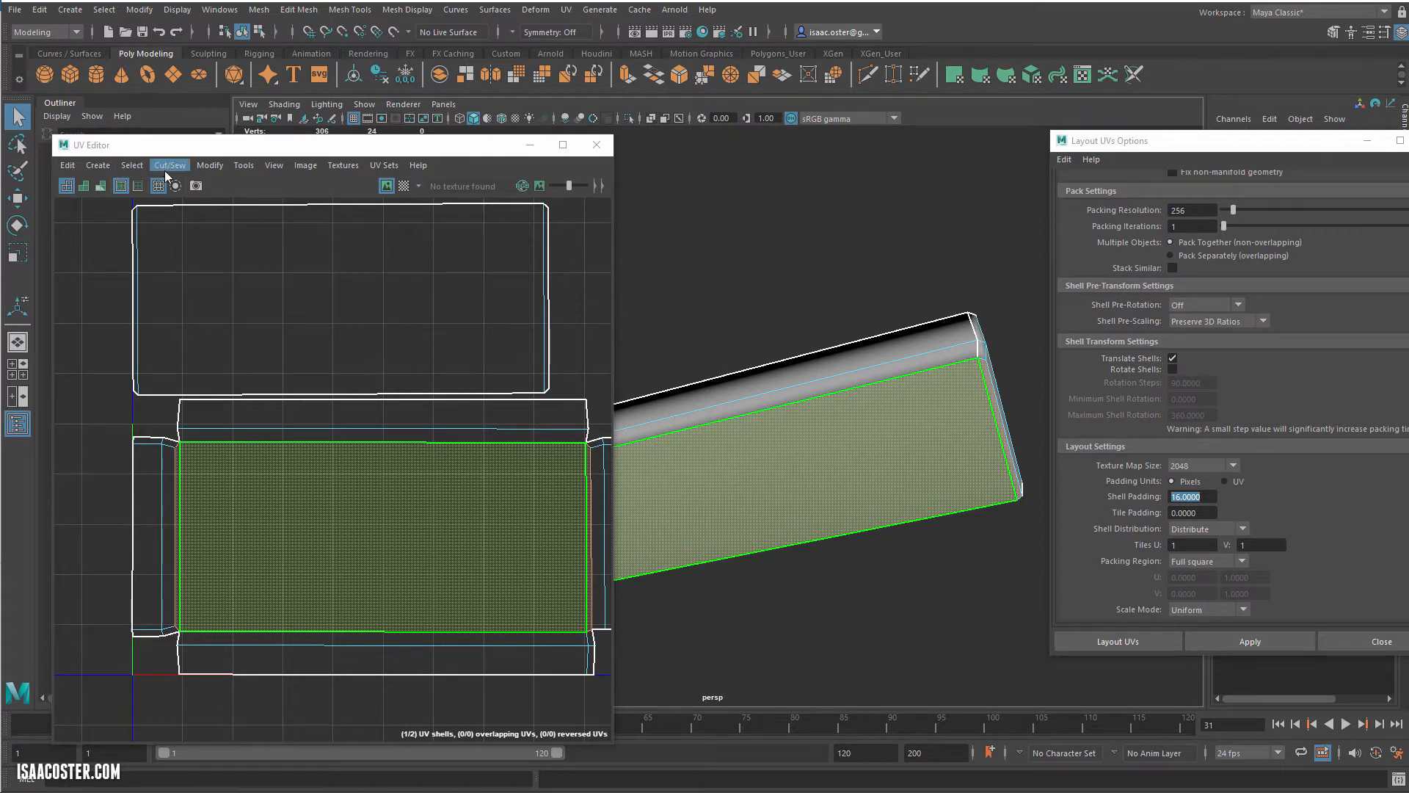
# - Select the edges around the controller base's large bottom face in the UV Editor and cut the UVs along them
pyautogui.click(82, 467)
pyautogui.scroll(5, 177, 447)
pyautogui.scroll(-3, 201, 472)
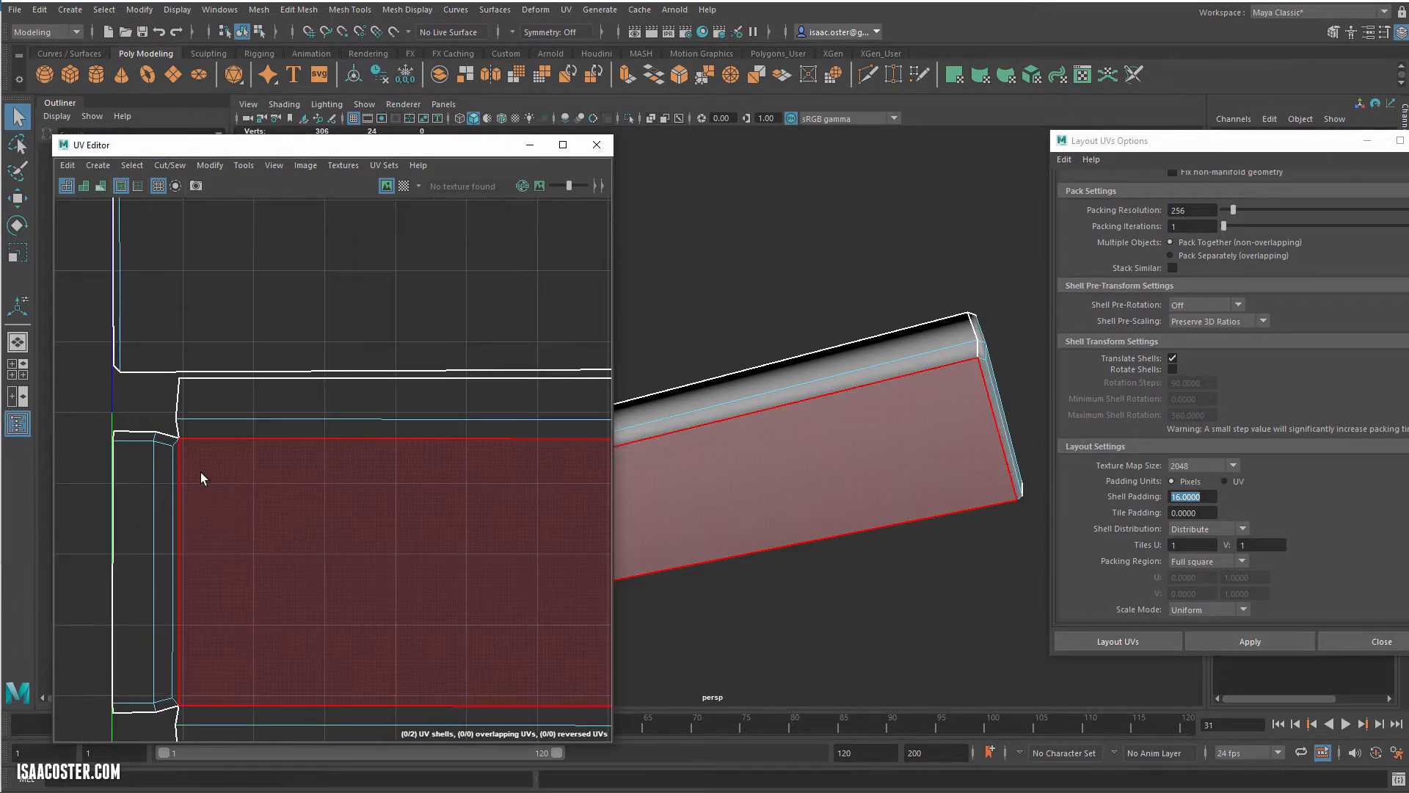
pyautogui.moveTo(252, 497); pyautogui.dragTo(246, 458, button='right')
pyautogui.click(211, 441)
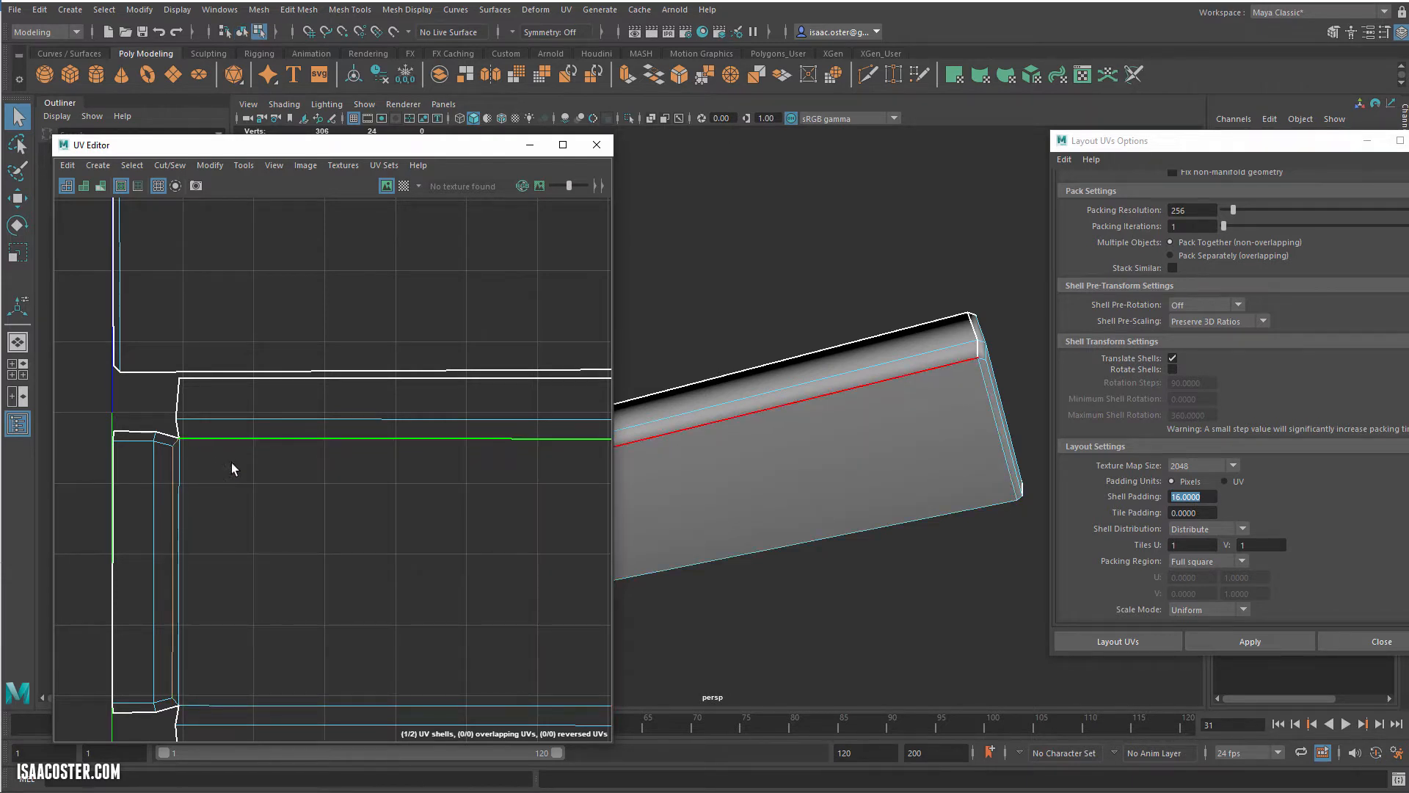
pyautogui.keyDown('alt'); pyautogui.moveTo(593, 543); pyautogui.dragTo(41, 535, button='middle'); pyautogui.keyUp('alt')
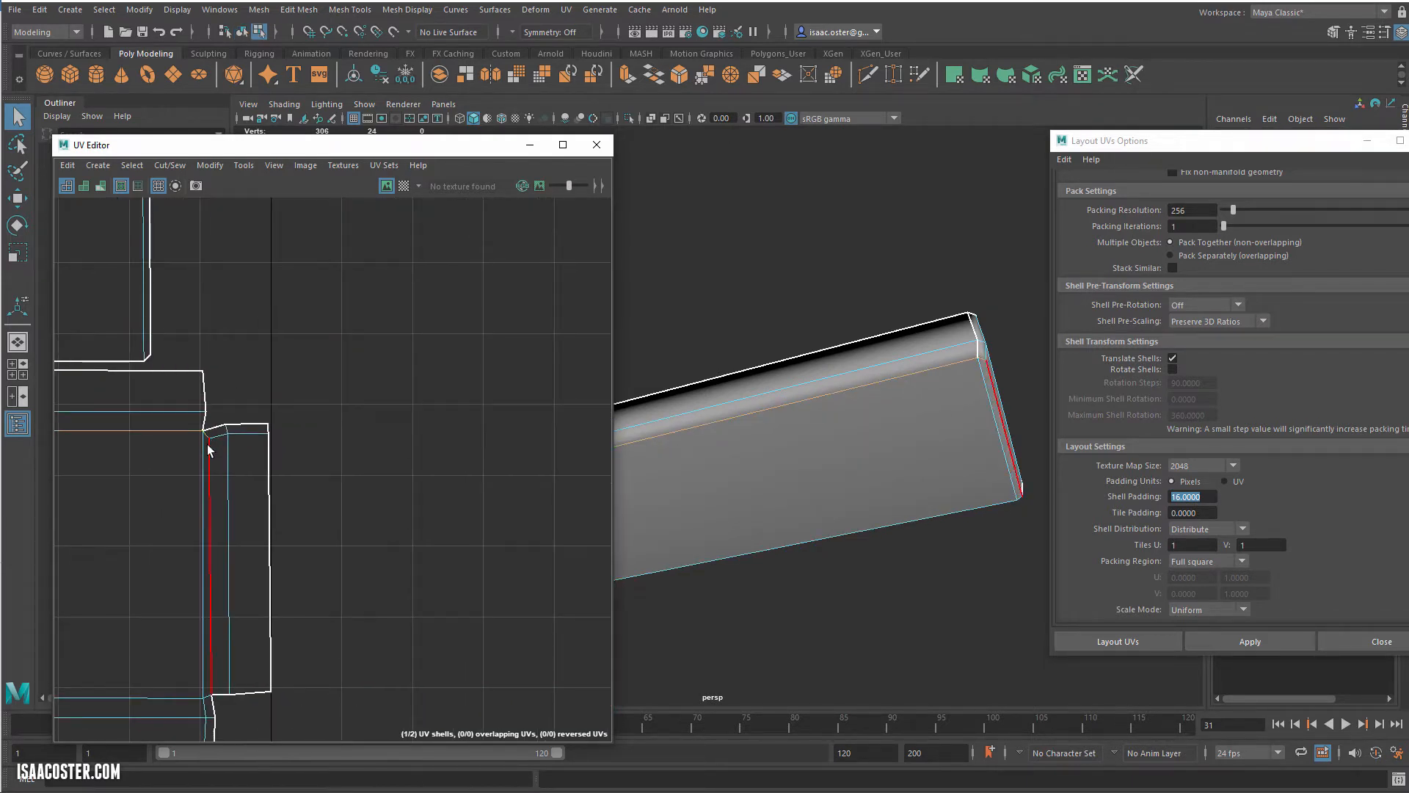
pyautogui.keyDown('shift'); pyautogui.click(212, 452); pyautogui.keyUp('shift')
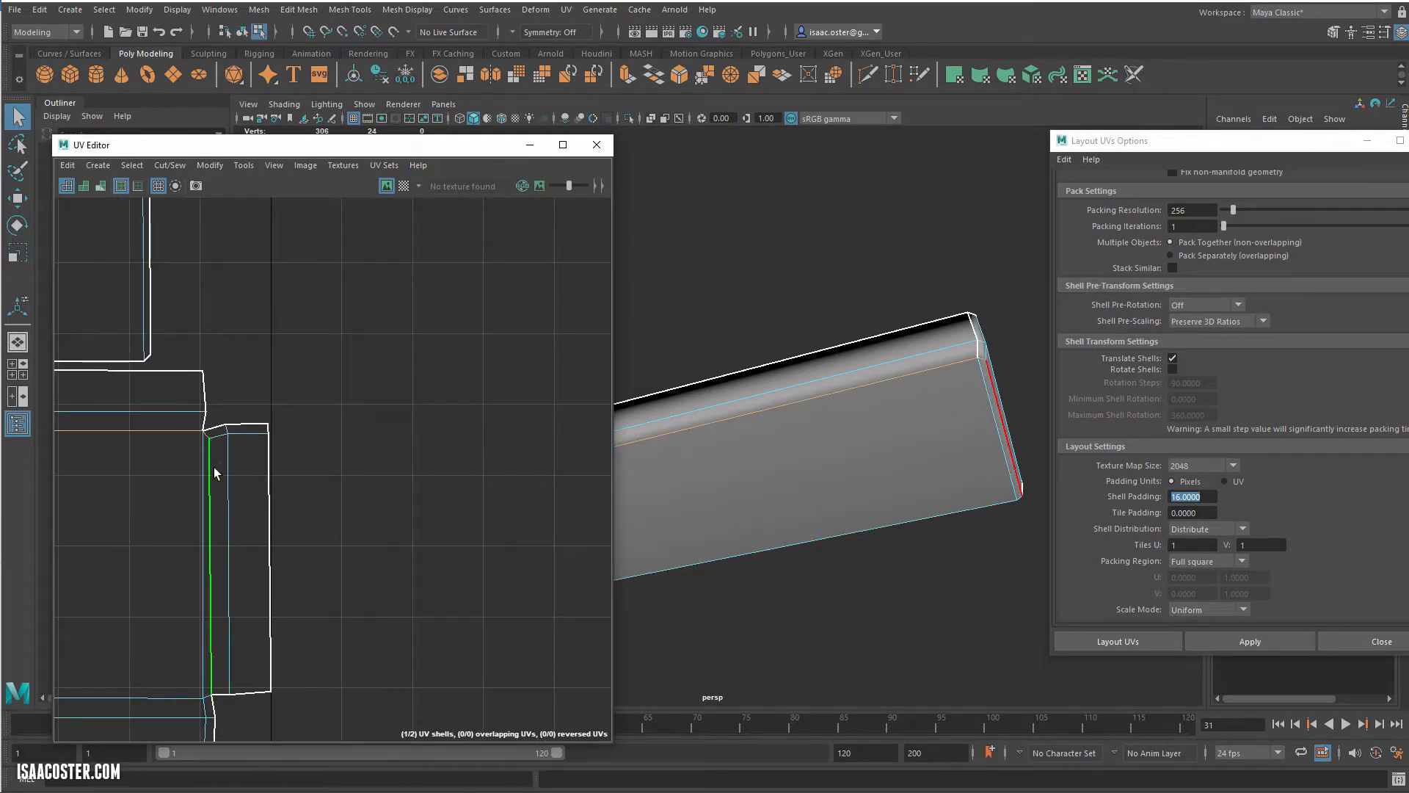
pyautogui.keyDown('shift'); pyautogui.click(197, 699); pyautogui.keyUp('shift')
pyautogui.keyDown('alt'); pyautogui.moveTo(172, 615); pyautogui.dragTo(710, 520, button='middle'); pyautogui.keyUp('alt')
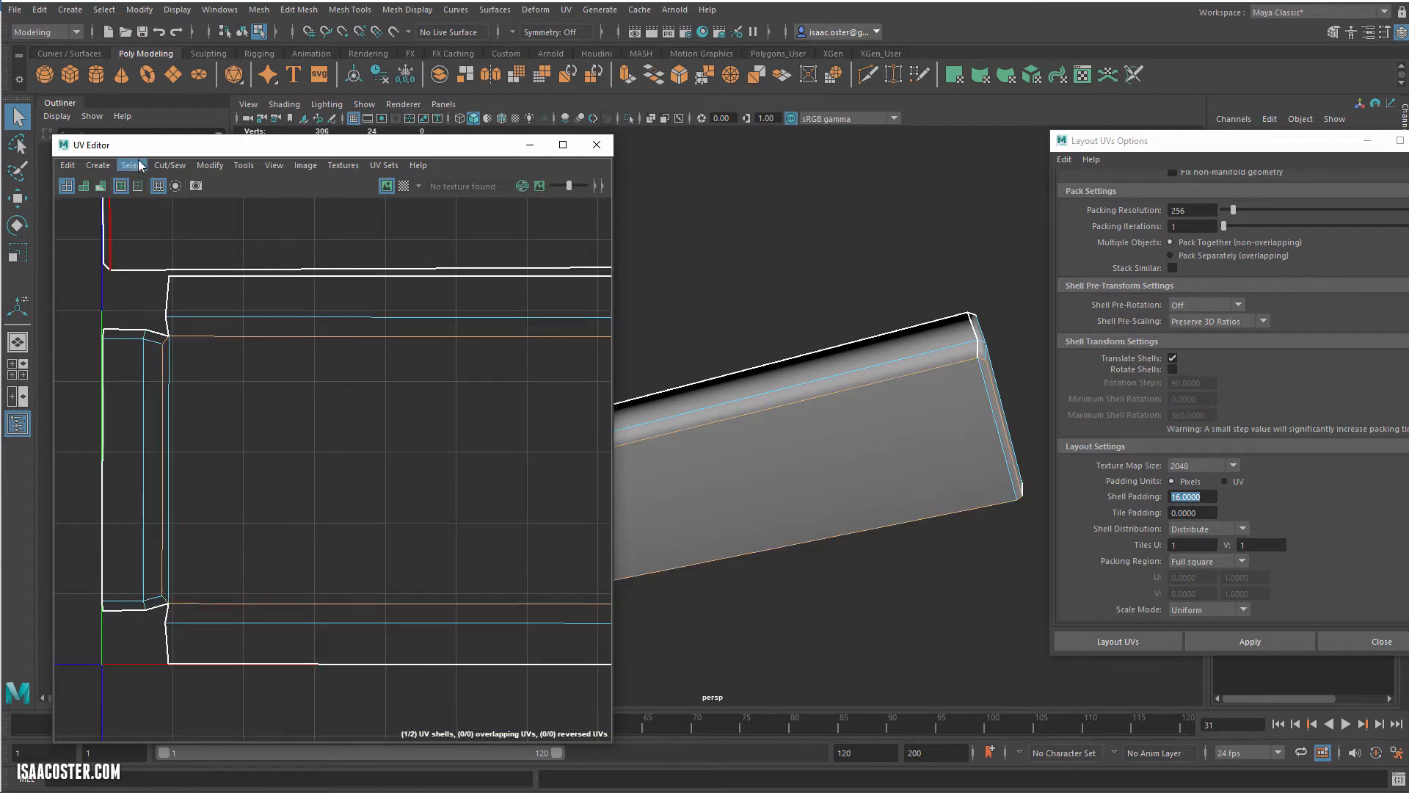
pyautogui.click(170, 165)
pyautogui.click(176, 243)
pyautogui.press('a')
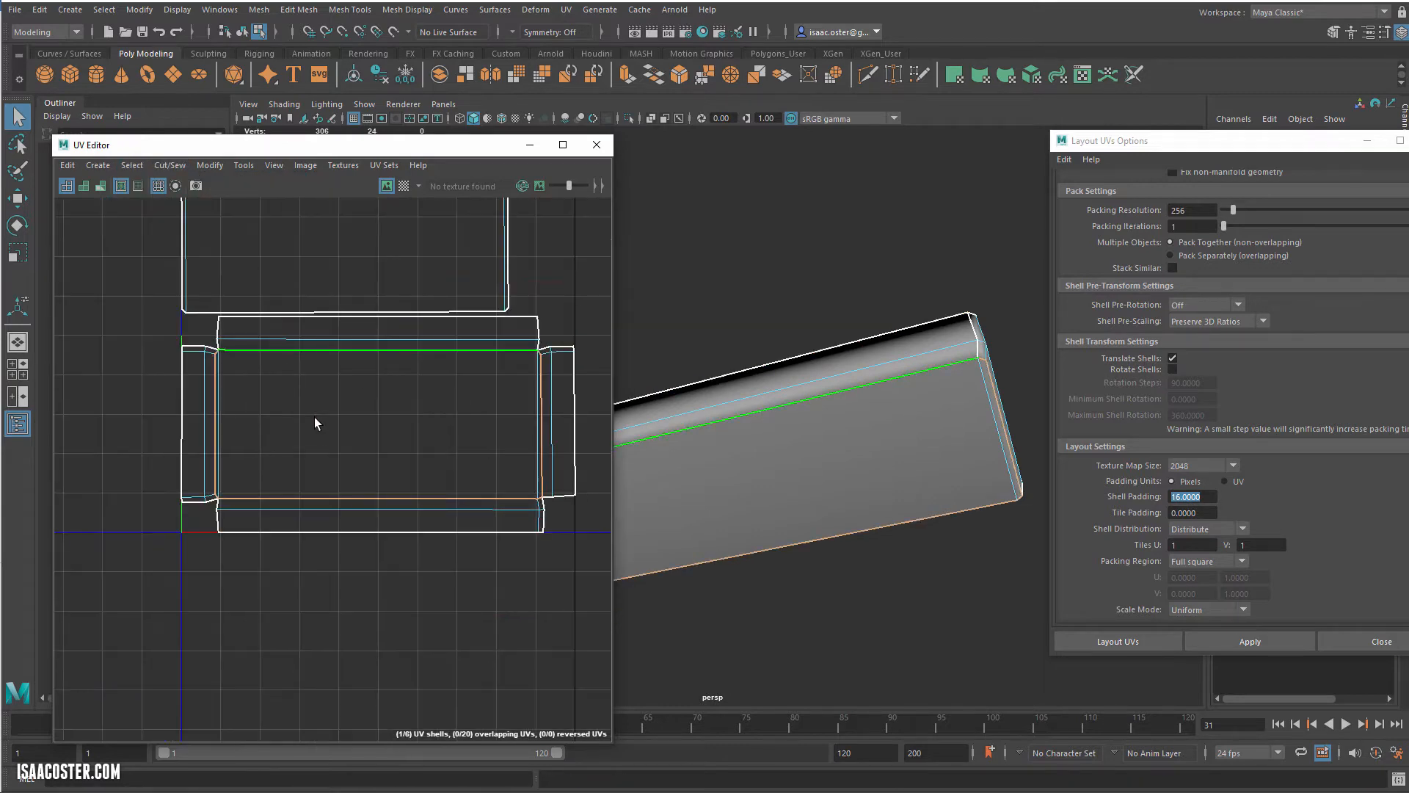
# - Move the controller base's separated bottom-face UVs straight down, clear of the surrounding side strips
pyautogui.click(318, 438)
pyautogui.scroll(-3, 400, 439)
pyautogui.press('r')
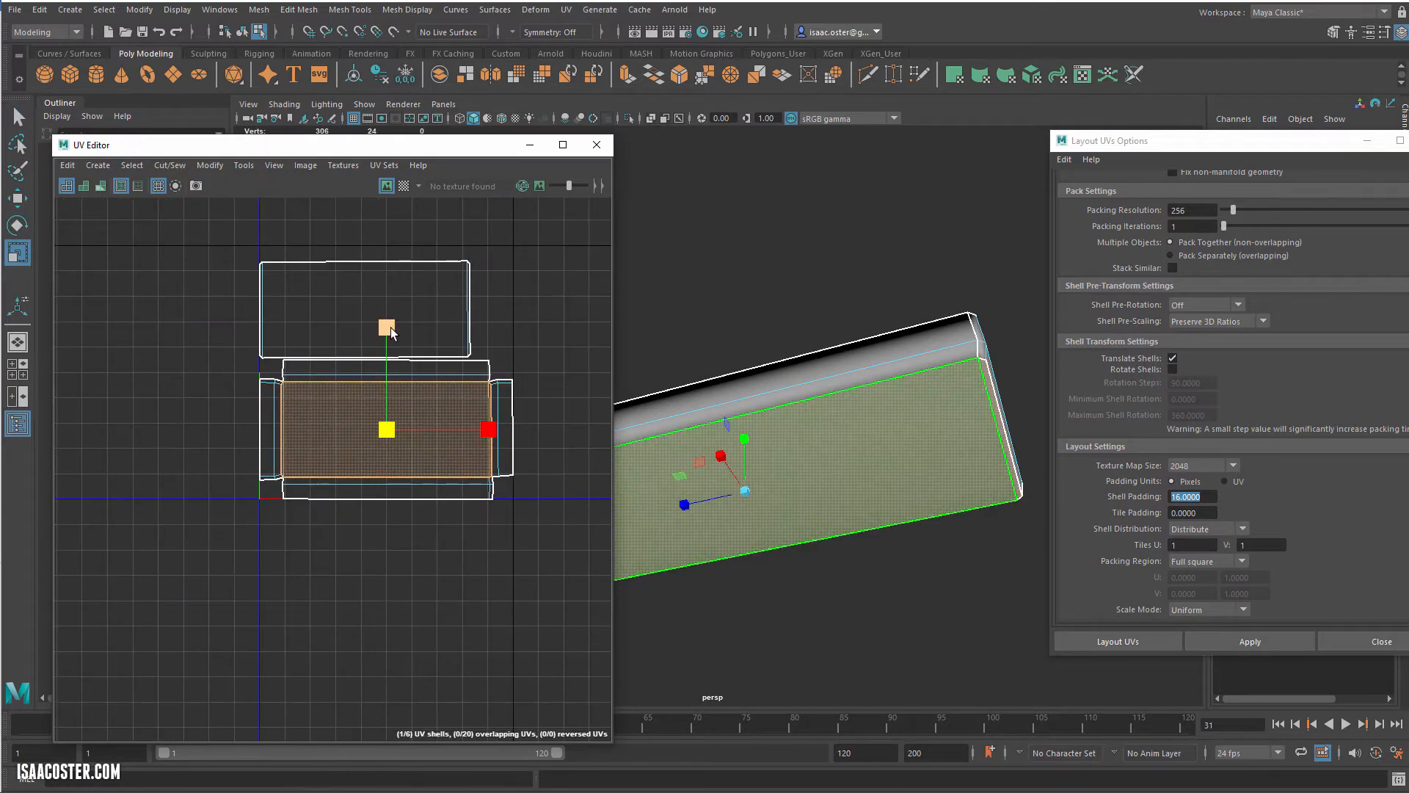
pyautogui.press('e')
pyautogui.press('w')
pyautogui.moveTo(385, 329); pyautogui.dragTo(388, 548)
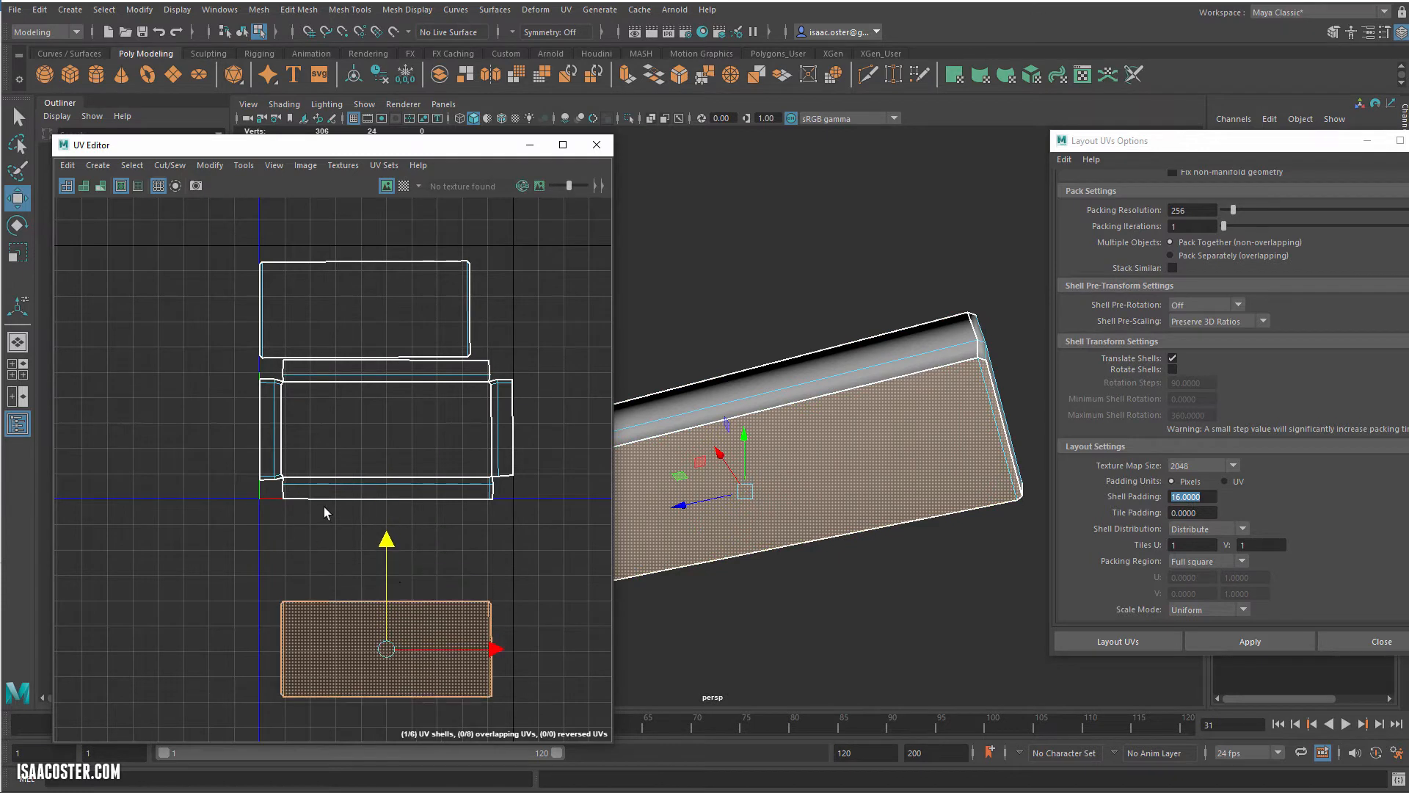
# - Inspect the side-strip shells around the controller base's bottom-face gap by selecting them one after another
pyautogui.scroll(1, 323, 507)
pyautogui.click(328, 493)
pyautogui.click(253, 424)
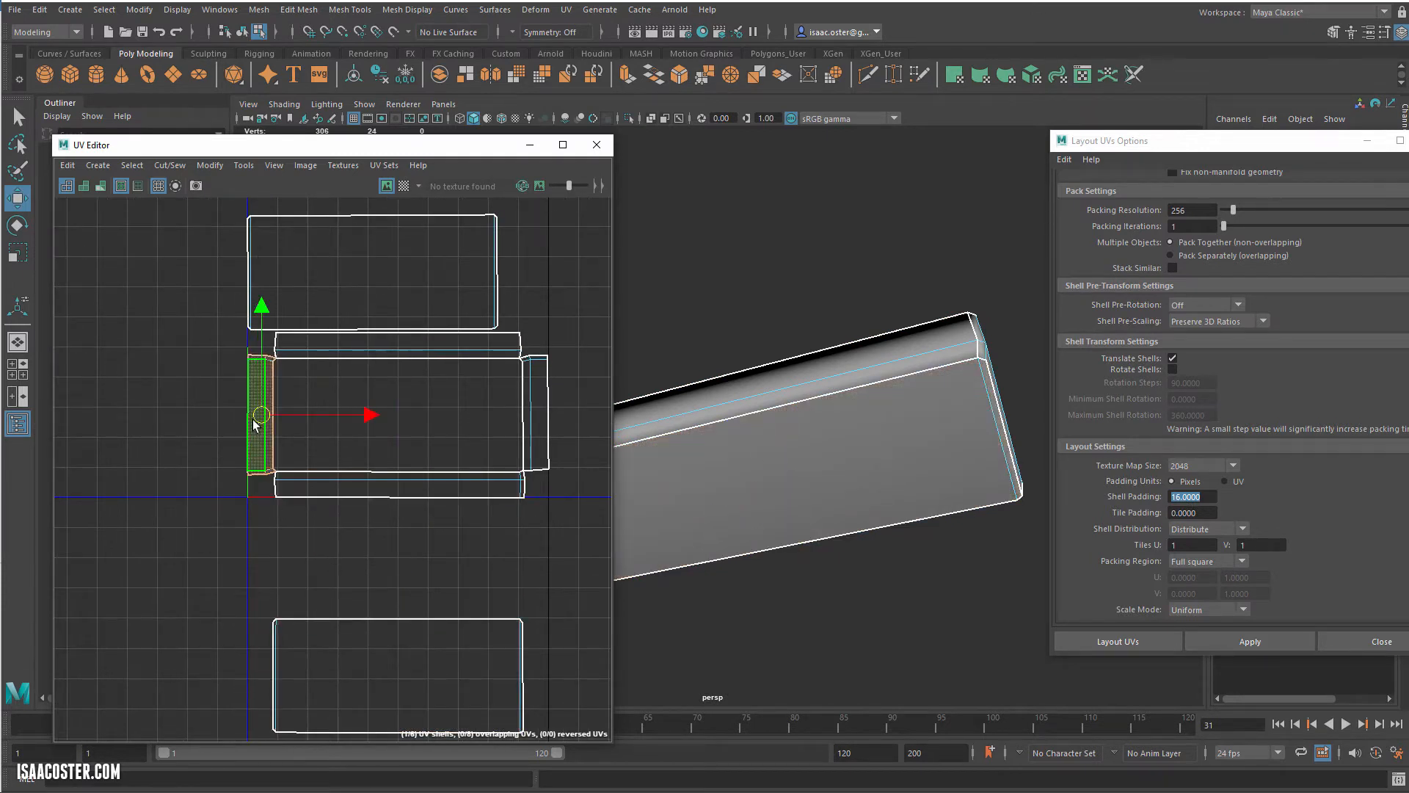
pyautogui.click(329, 341)
pyautogui.click(543, 384)
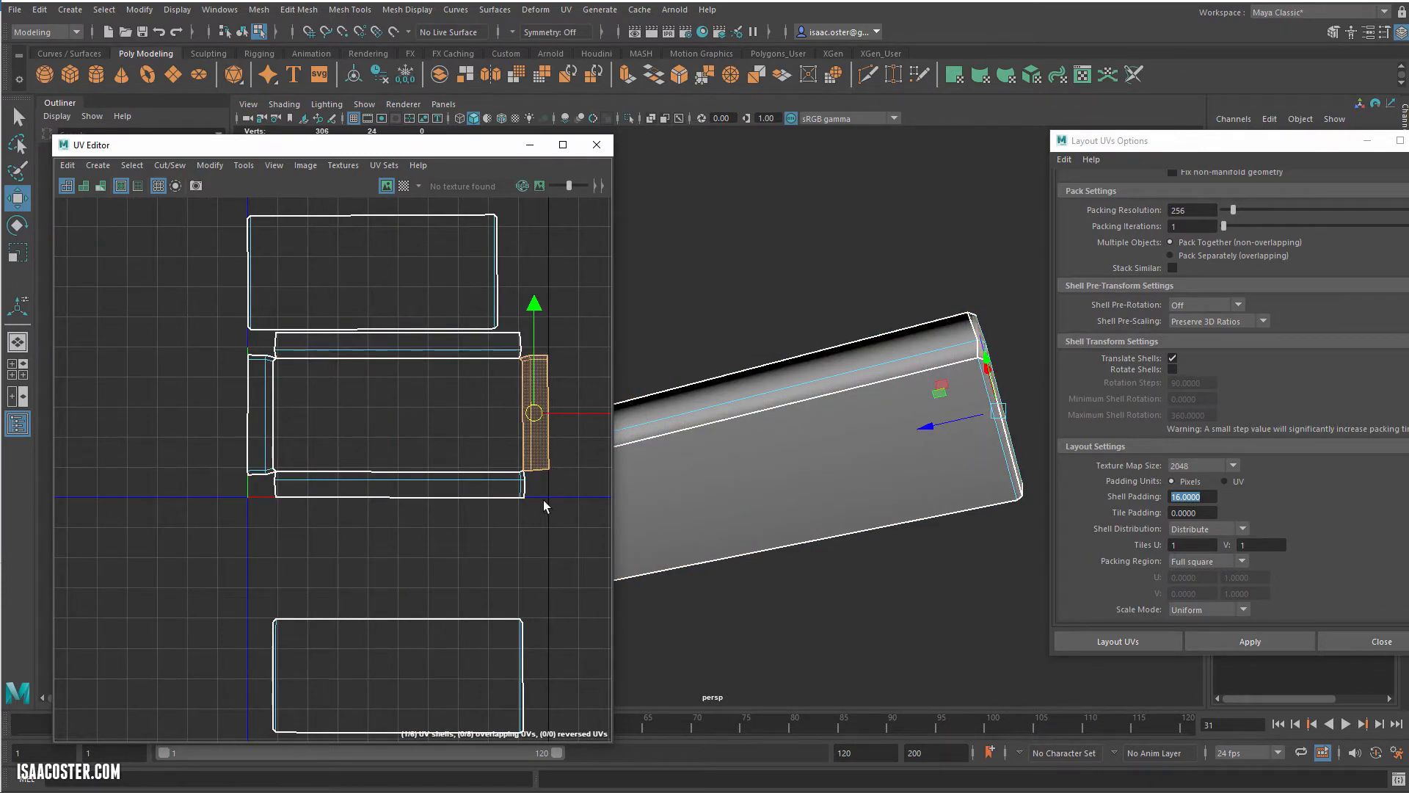
# - Scale the separated bottom-face shell down uniformly to about a third of its size, then deselect it
pyautogui.click(451, 663)
pyautogui.keyDown('alt'); pyautogui.moveTo(474, 627); pyautogui.dragTo(343, 513, button='middle'); pyautogui.keyUp('alt')
pyautogui.scroll(-3, 460, 517)
pyautogui.press('r')
pyautogui.moveTo(345, 558); pyautogui.dragTo(376, 553)
pyautogui.click(465, 486)
# - Compare the controller base's bottom face in the 3D view with its scaled-down UV shell
pyautogui.scroll(-1, 462, 491)
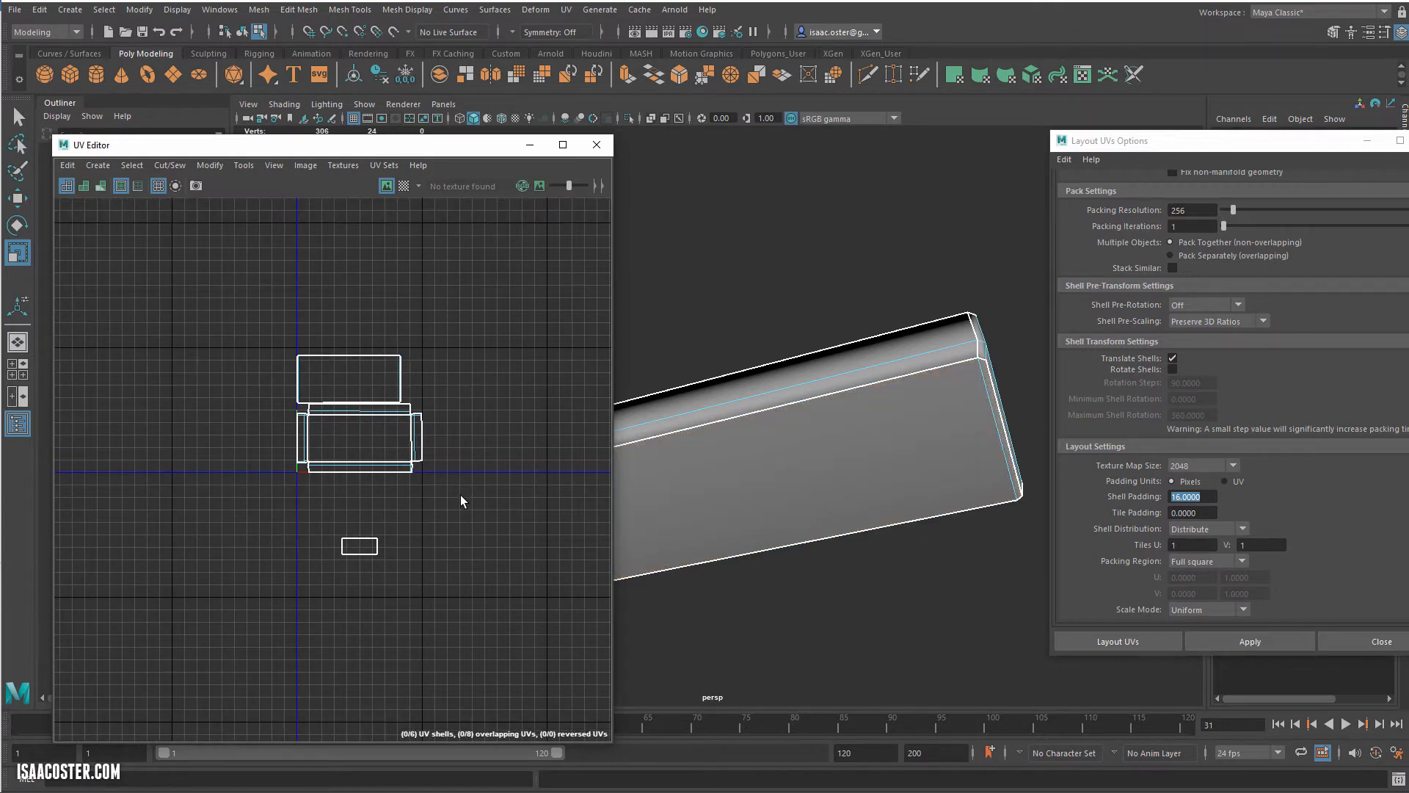
pyautogui.keyDown('alt'); pyautogui.moveTo(460, 494); pyautogui.dragTo(405, 499, button='middle'); pyautogui.keyUp('alt')
pyautogui.scroll(3, 406, 500)
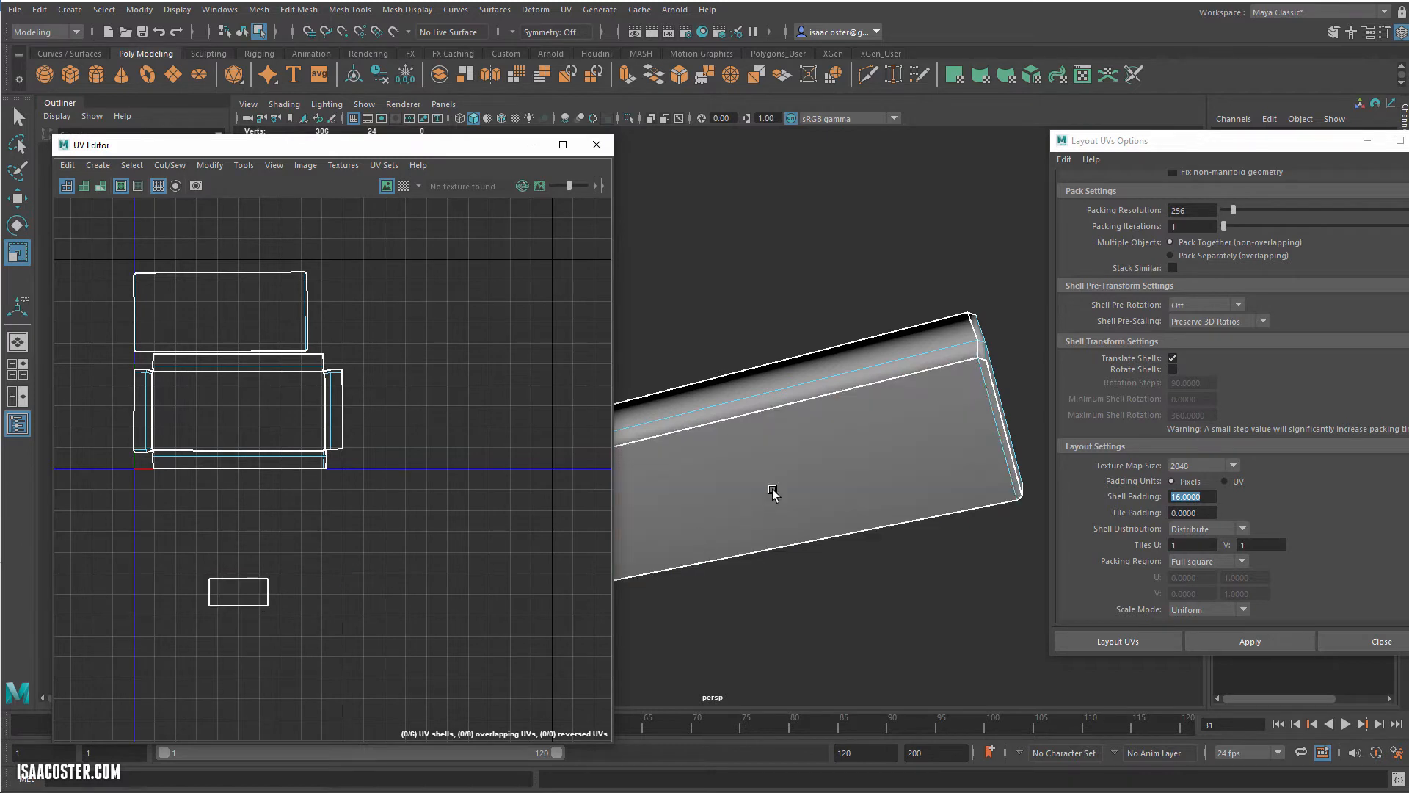
pyautogui.keyDown('alt'); pyautogui.moveTo(950, 403); pyautogui.dragTo(911, 400); pyautogui.keyUp('alt')
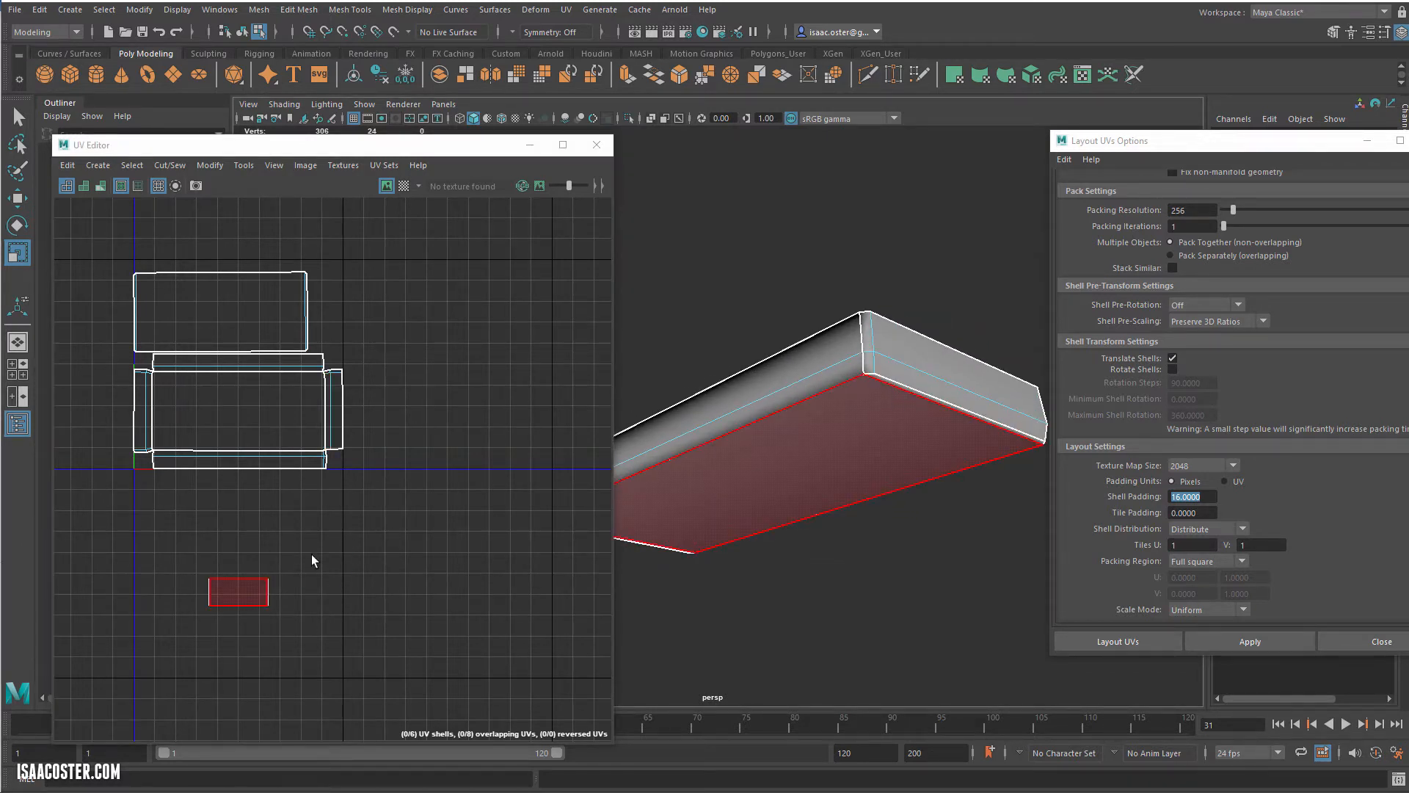
pyautogui.scroll(1, 274, 565)
pyautogui.scroll(4, 277, 585)
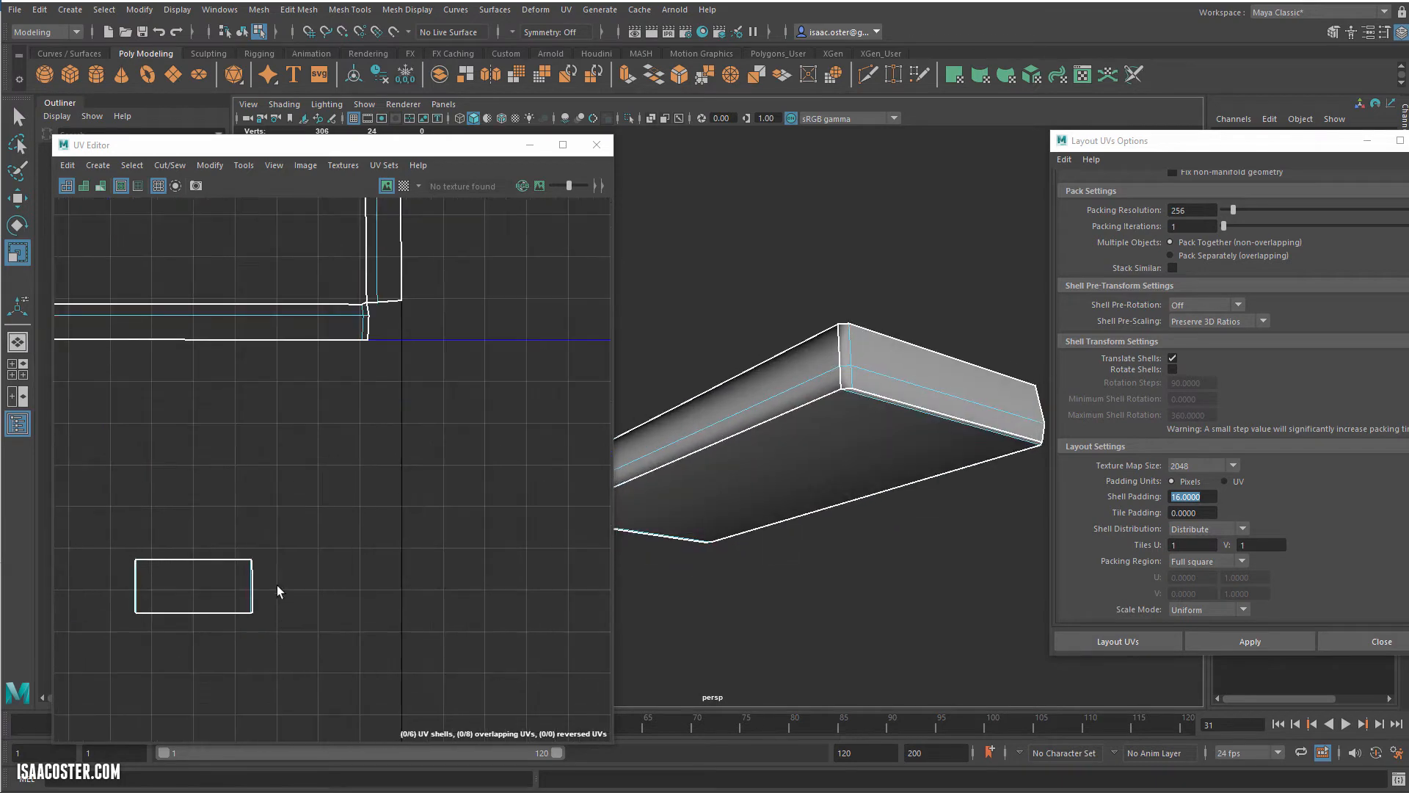
pyautogui.scroll(-2, 264, 584)
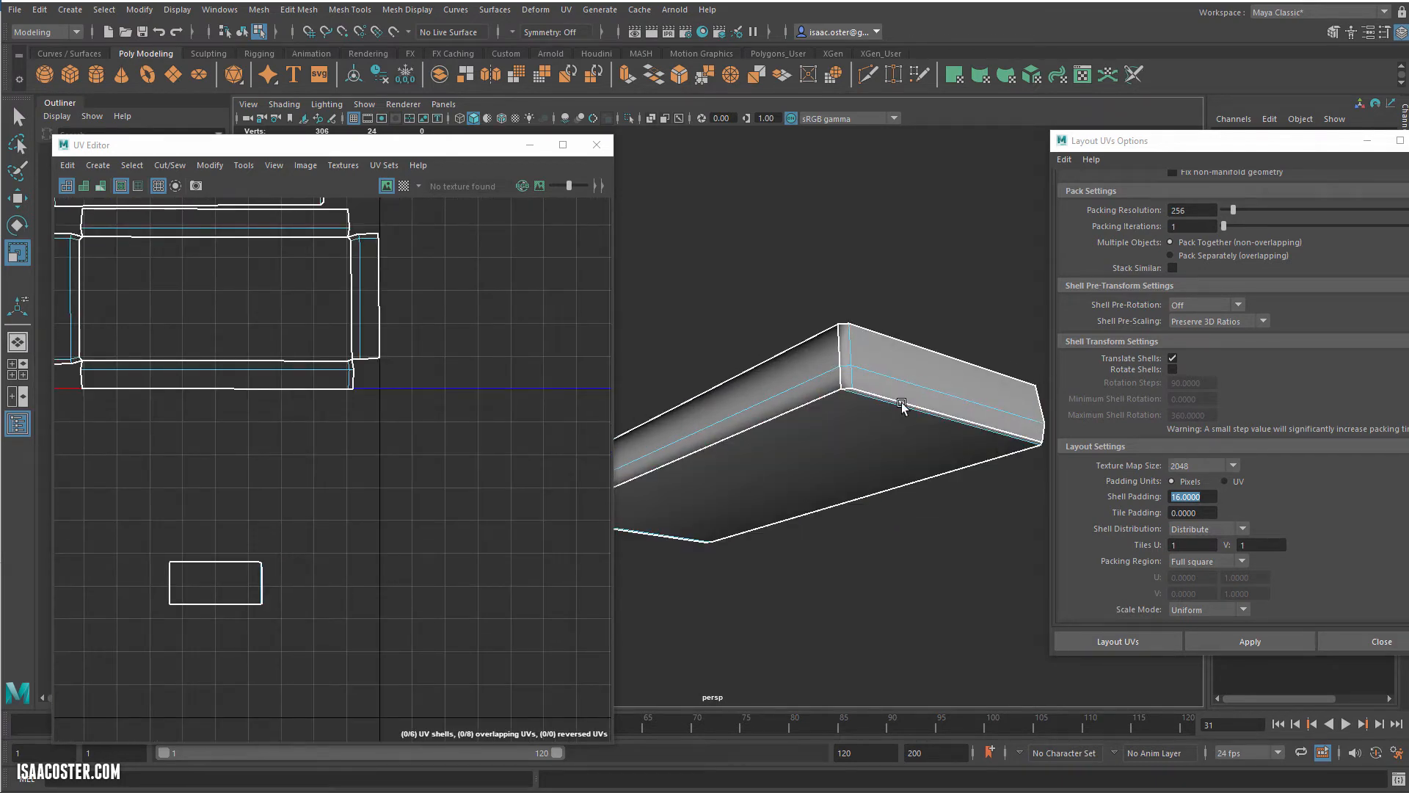
# - Switch to object selection and reposition the UV Editor window so the Outliner's mesh list is uncovered
pyautogui.click(904, 403)
pyautogui.press('F8')
pyautogui.moveTo(453, 151); pyautogui.dragTo(991, 111)
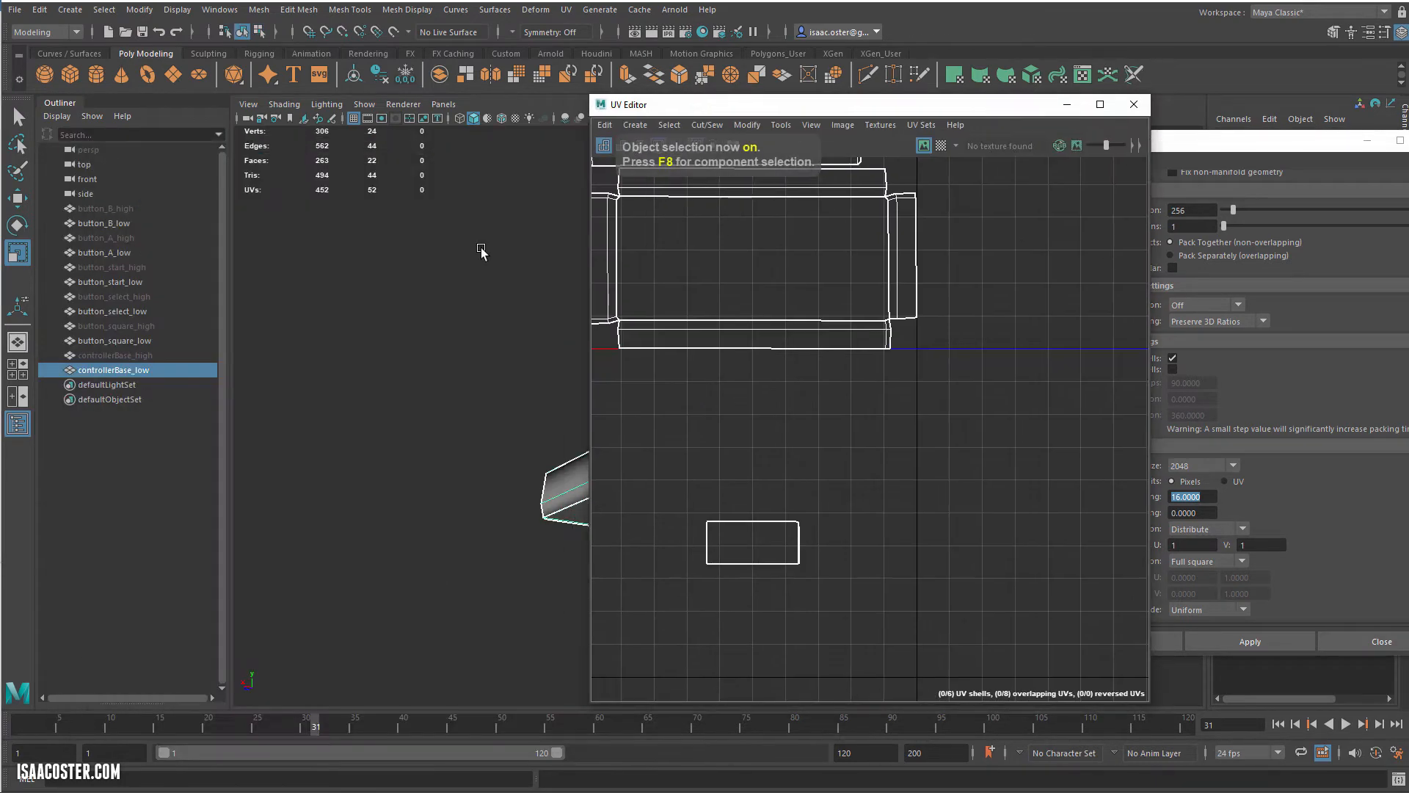
pyautogui.moveTo(673, 111); pyautogui.dragTo(455, 192)
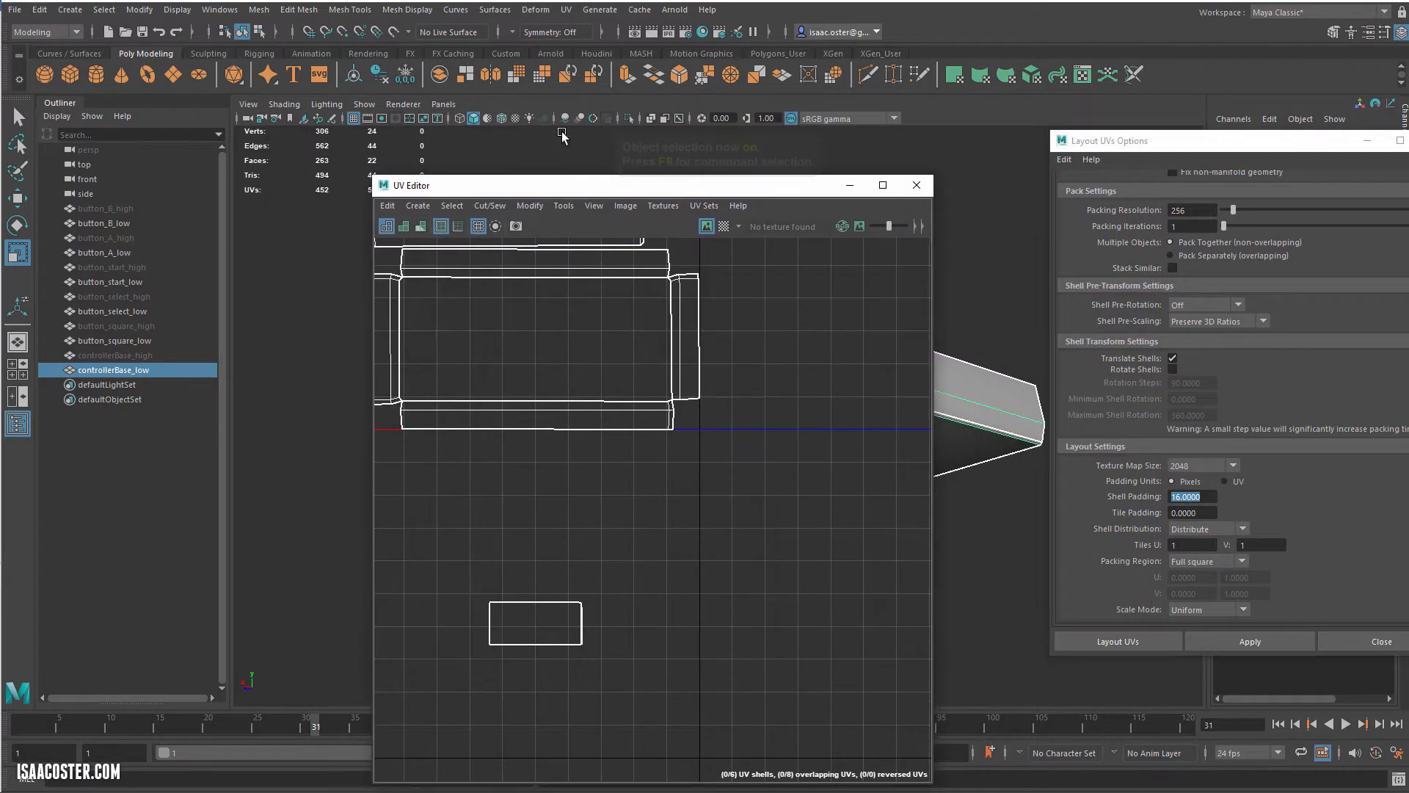
pyautogui.scroll(-3, 794, 424)
pyautogui.keyDown('alt'); pyautogui.moveTo(794, 424); pyautogui.dragTo(736, 455, button='middle'); pyautogui.keyUp('alt')
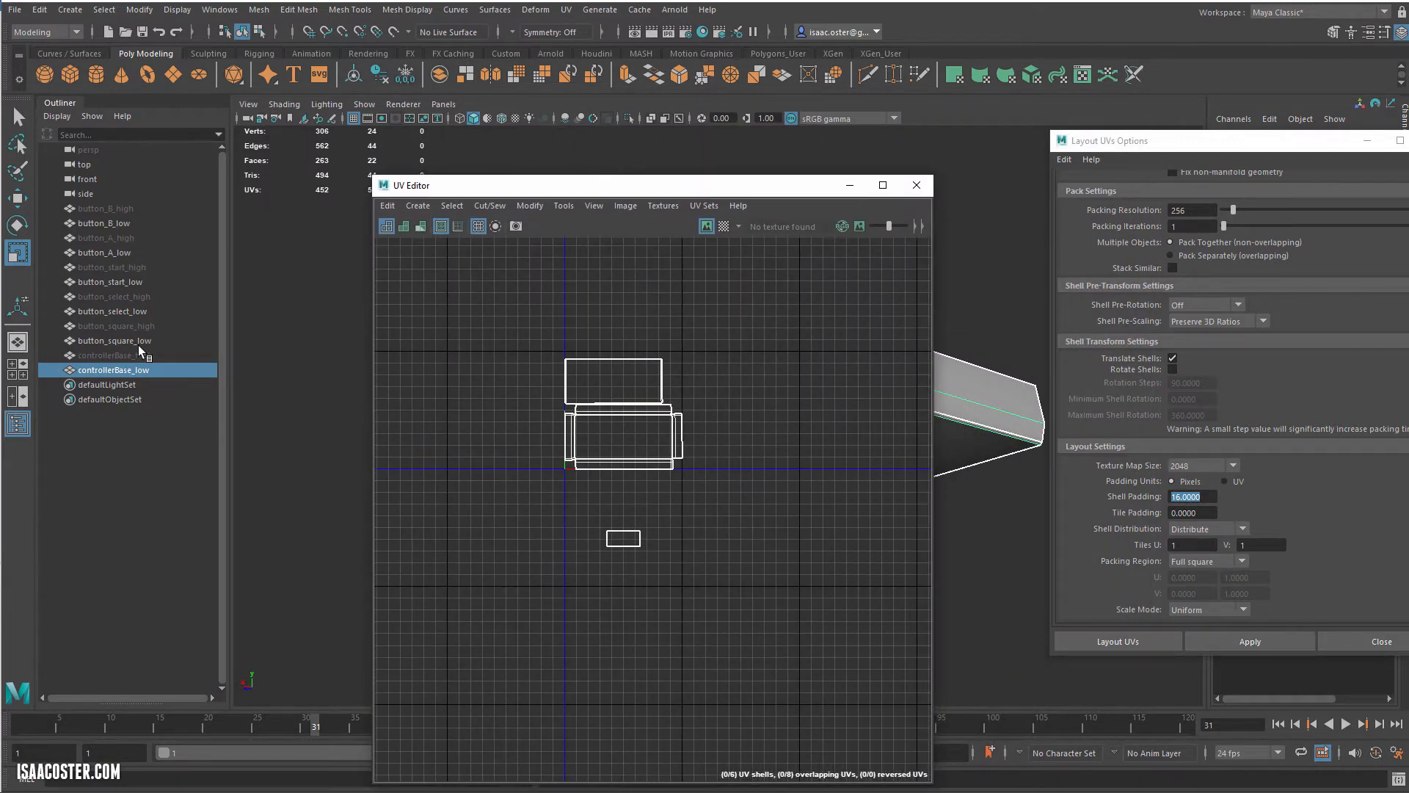
# - Add the low-poly square, select, start, A and B button meshes to the selection and select all their UV shells with the base's
pyautogui.keyDown('ctrl'); pyautogui.click(118, 341); pyautogui.keyUp('ctrl')
pyautogui.keyDown('ctrl'); pyautogui.click(130, 308); pyautogui.keyUp('ctrl')
pyautogui.keyDown('ctrl'); pyautogui.click(125, 282); pyautogui.keyUp('ctrl')
pyautogui.keyDown('ctrl'); pyautogui.click(120, 252); pyautogui.keyUp('ctrl')
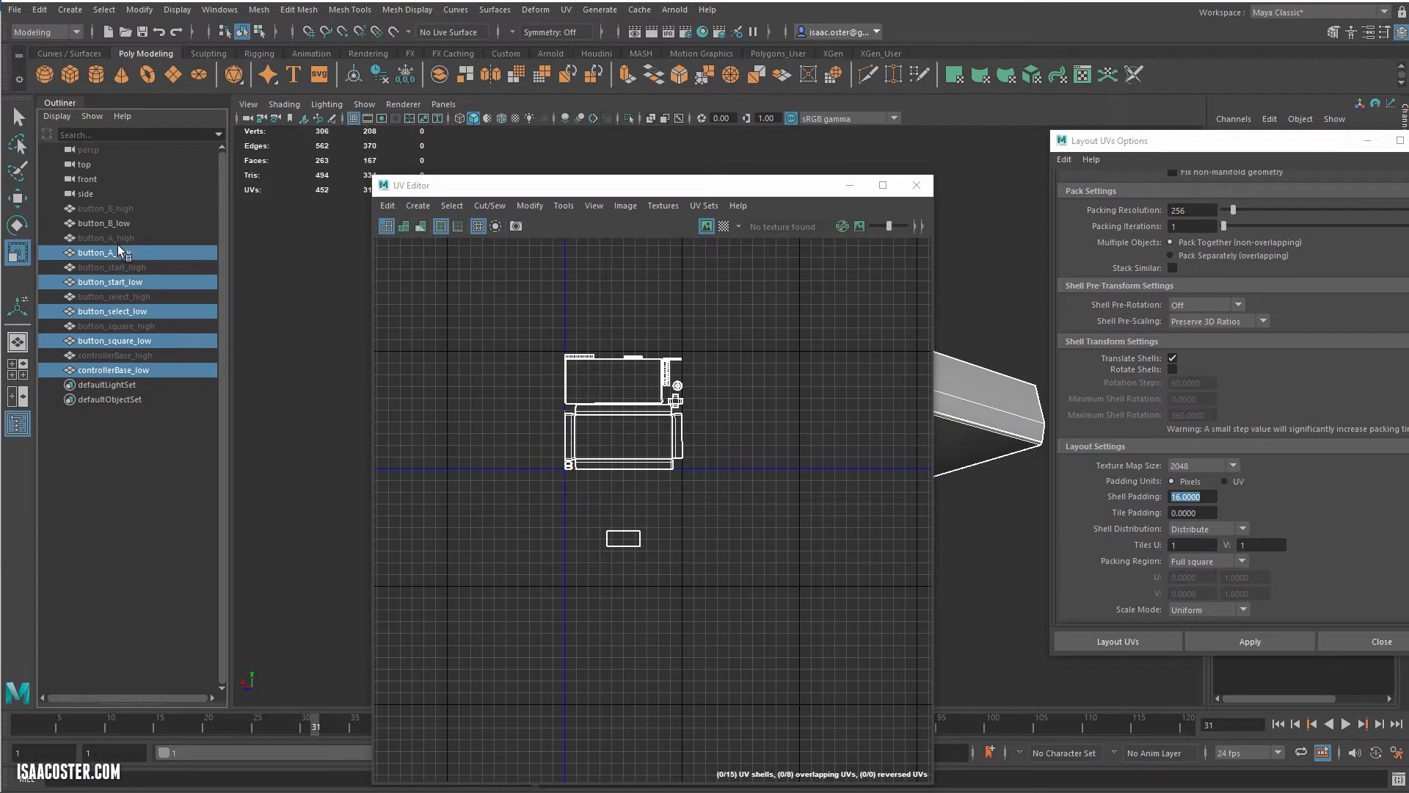
pyautogui.keyDown('ctrl'); pyautogui.click(104, 223); pyautogui.keyUp('ctrl')
pyautogui.scroll(4, 653, 440)
pyautogui.moveTo(621, 456); pyautogui.dragTo(630, 493, button='right')
pyautogui.moveTo(796, 255); pyautogui.dragTo(411, 779)
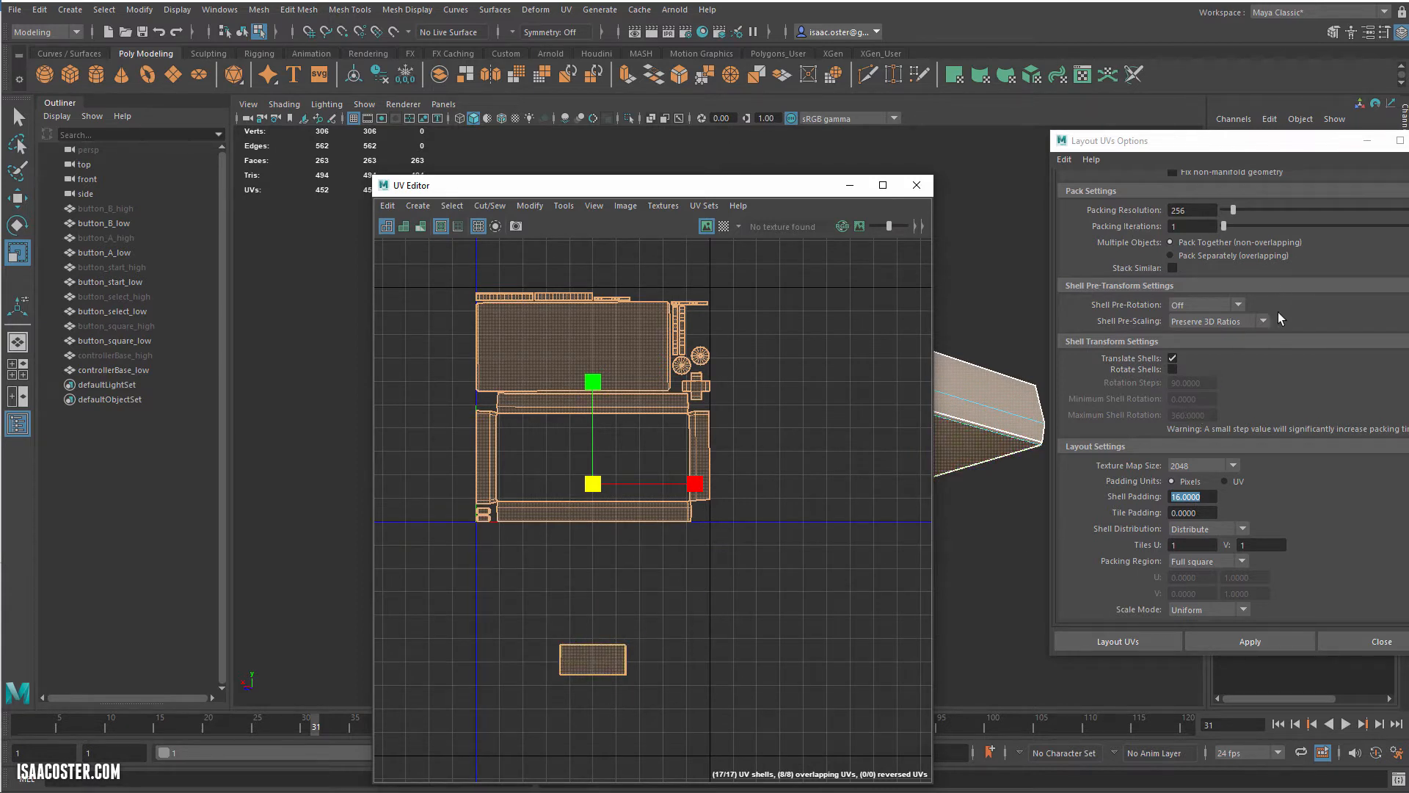
# - Set the shell pre-scaling to Preserve UV Ratios and apply the layout to all selected shells
pyautogui.click(1262, 322)
pyautogui.click(1227, 364)
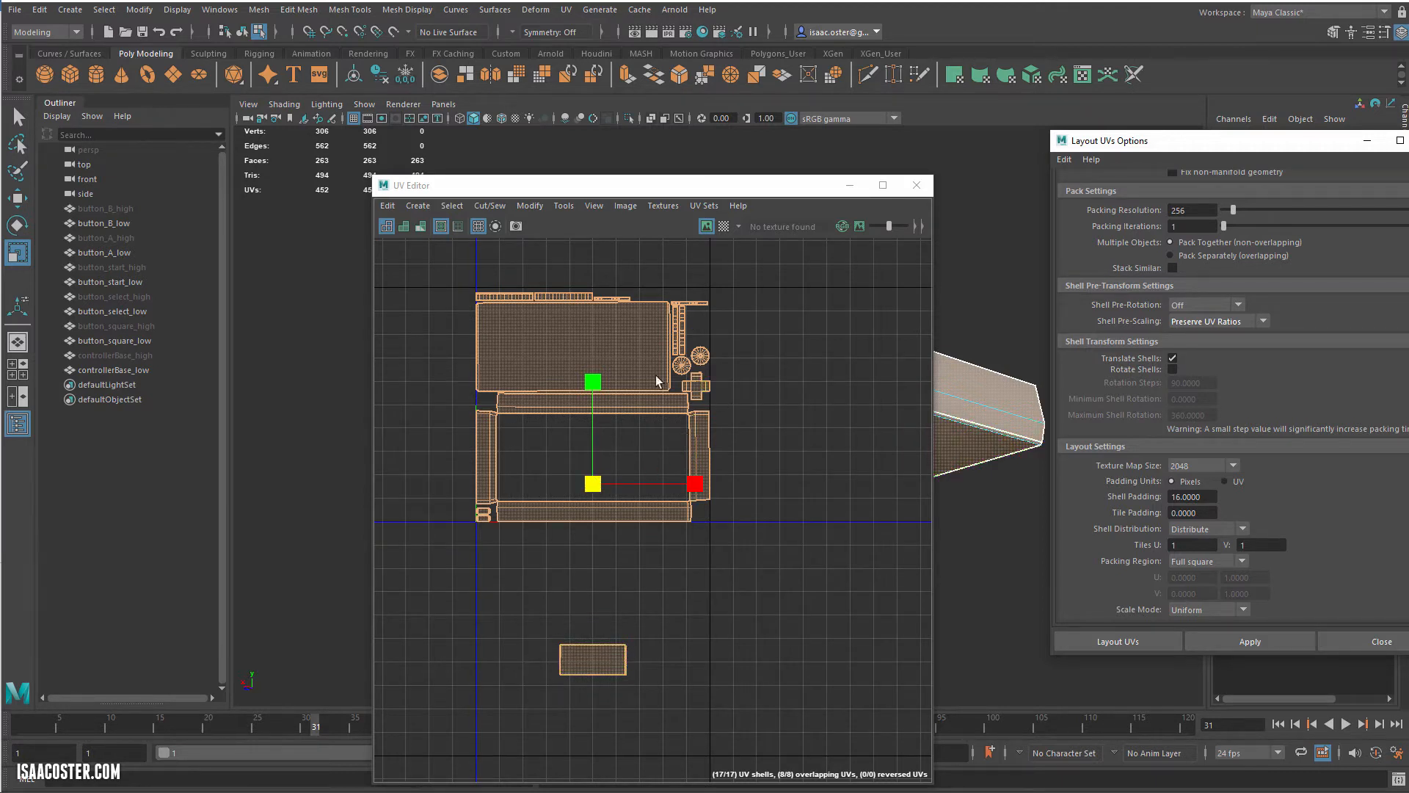
pyautogui.scroll(4, 600, 311)
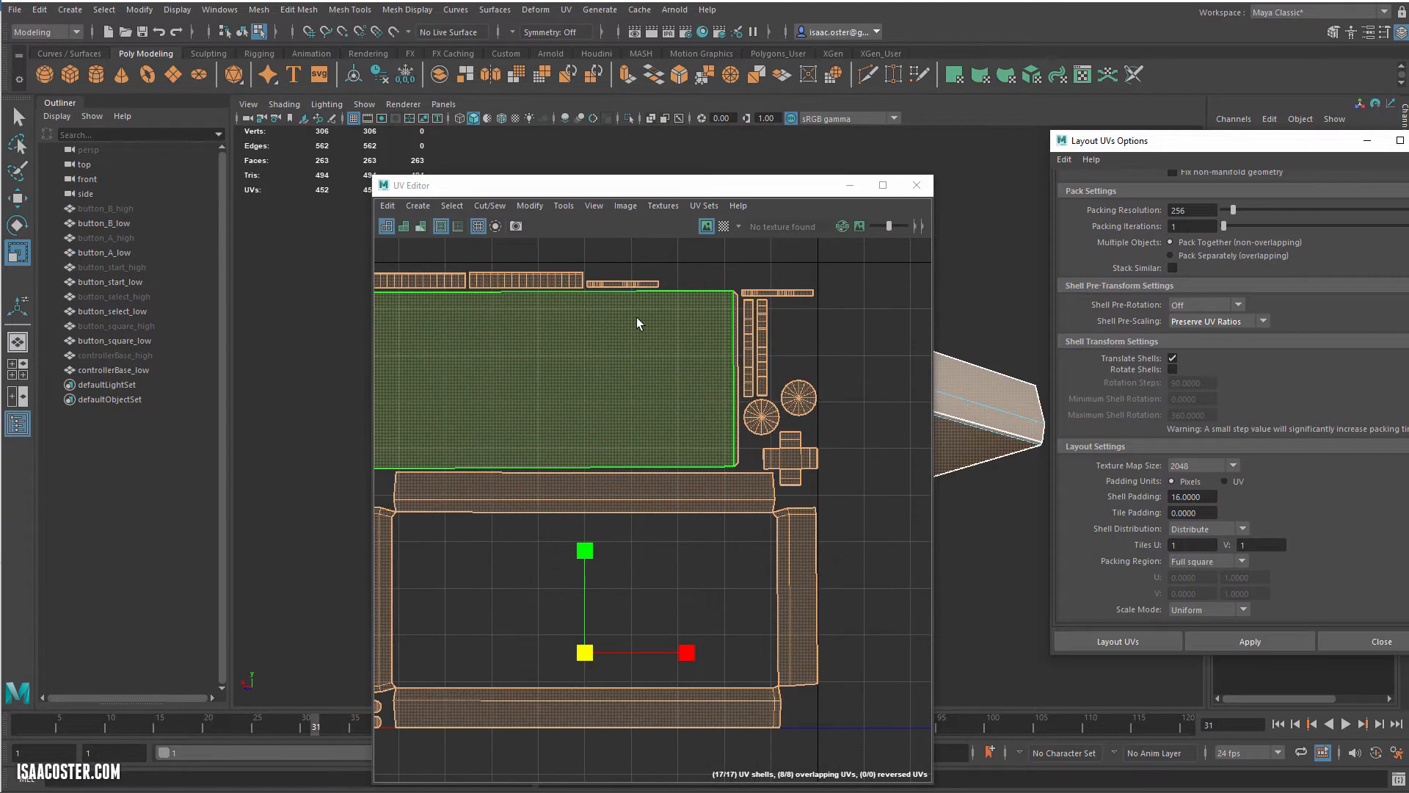
pyautogui.scroll(-2, 636, 317)
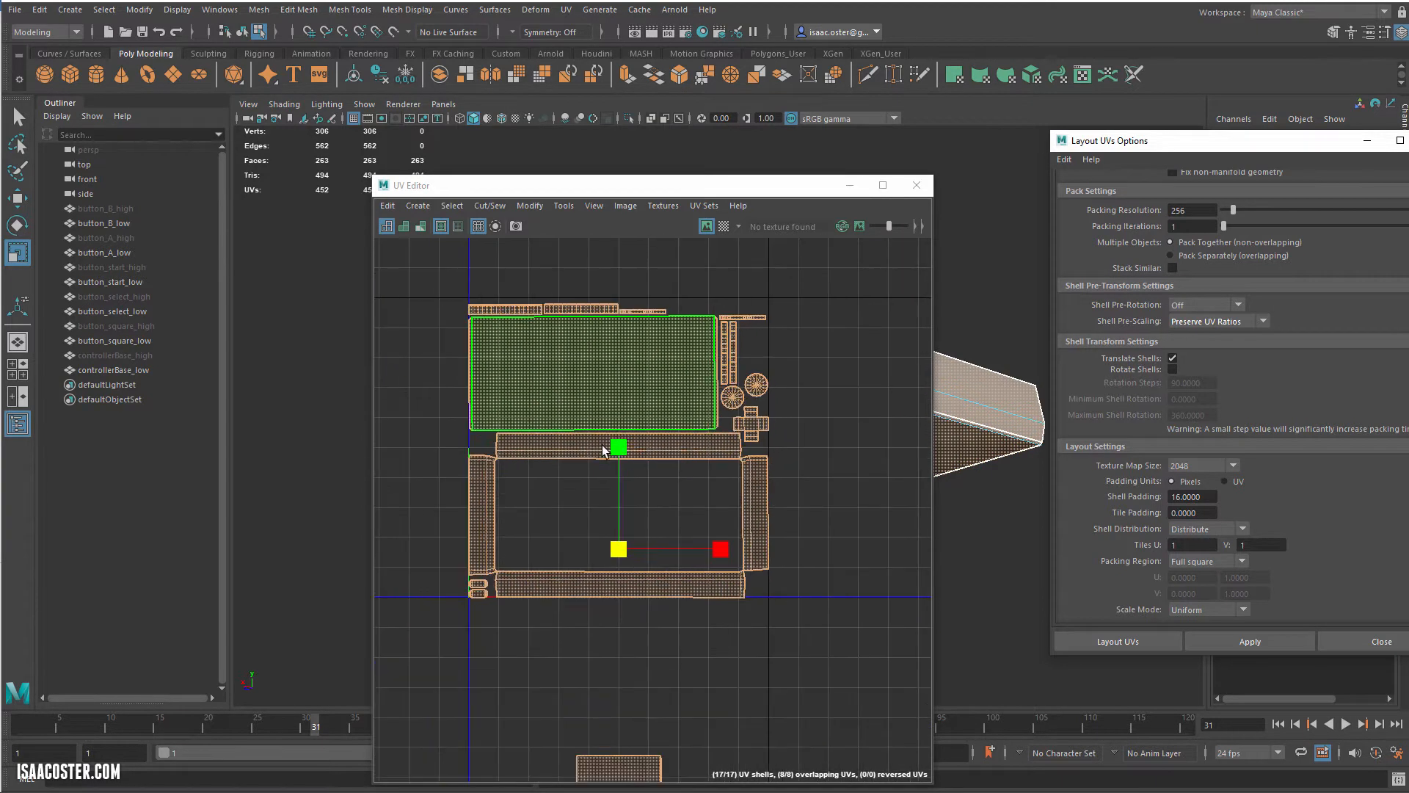
pyautogui.click(1258, 641)
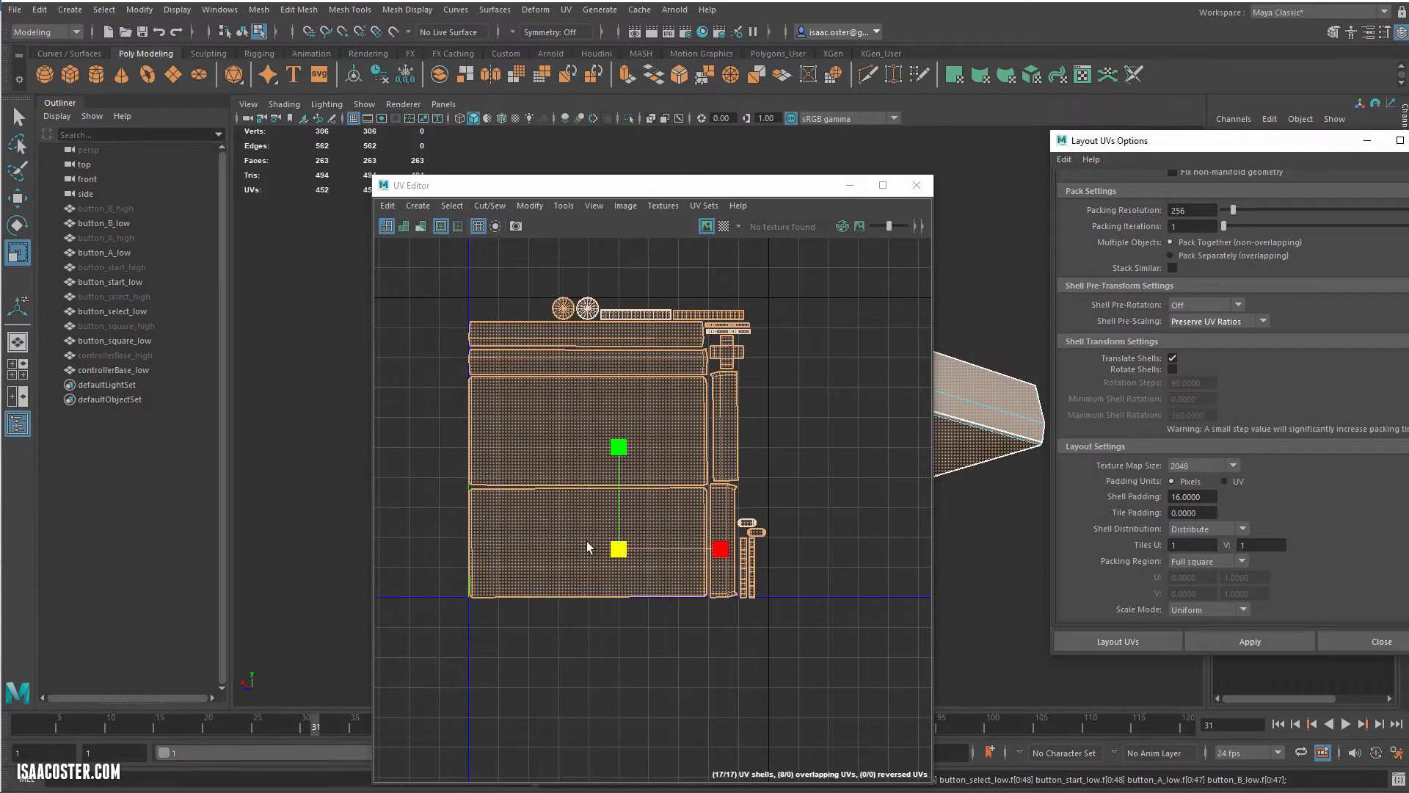
pyautogui.scroll(3, 680, 570)
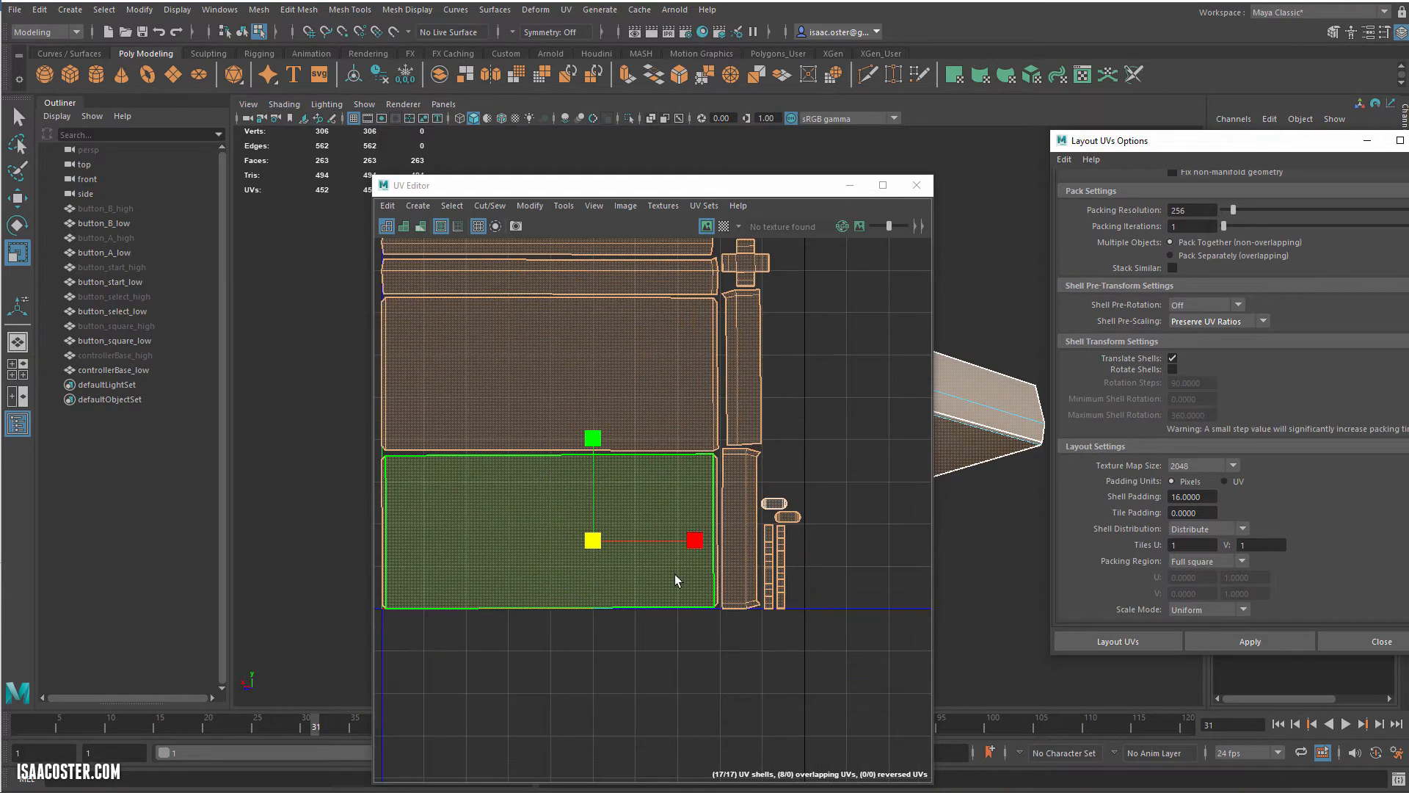
pyautogui.scroll(-2, 675, 574)
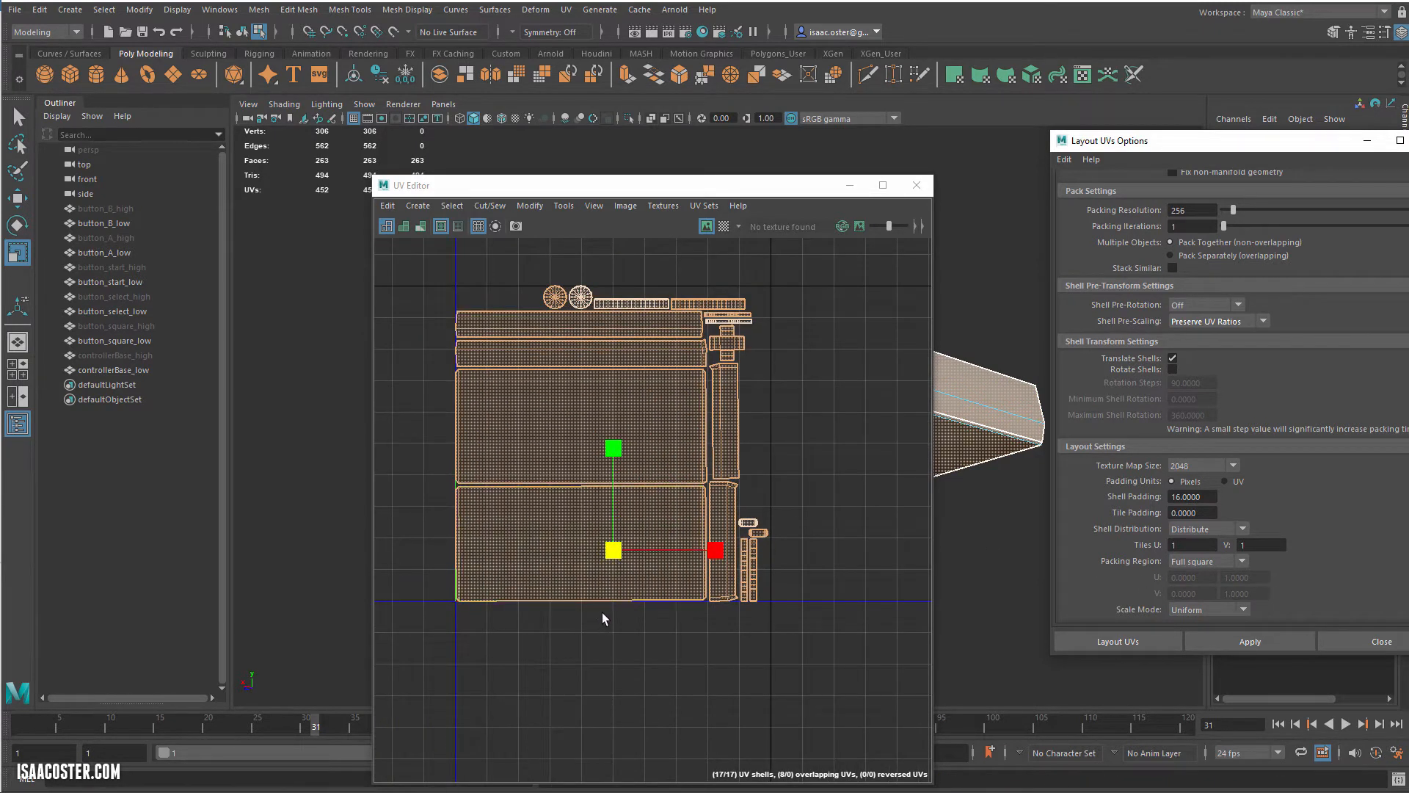
# - Move the controller base's bottom-face shell straight down, out of the UV tile and clear of the other shells
pyautogui.click(600, 440)
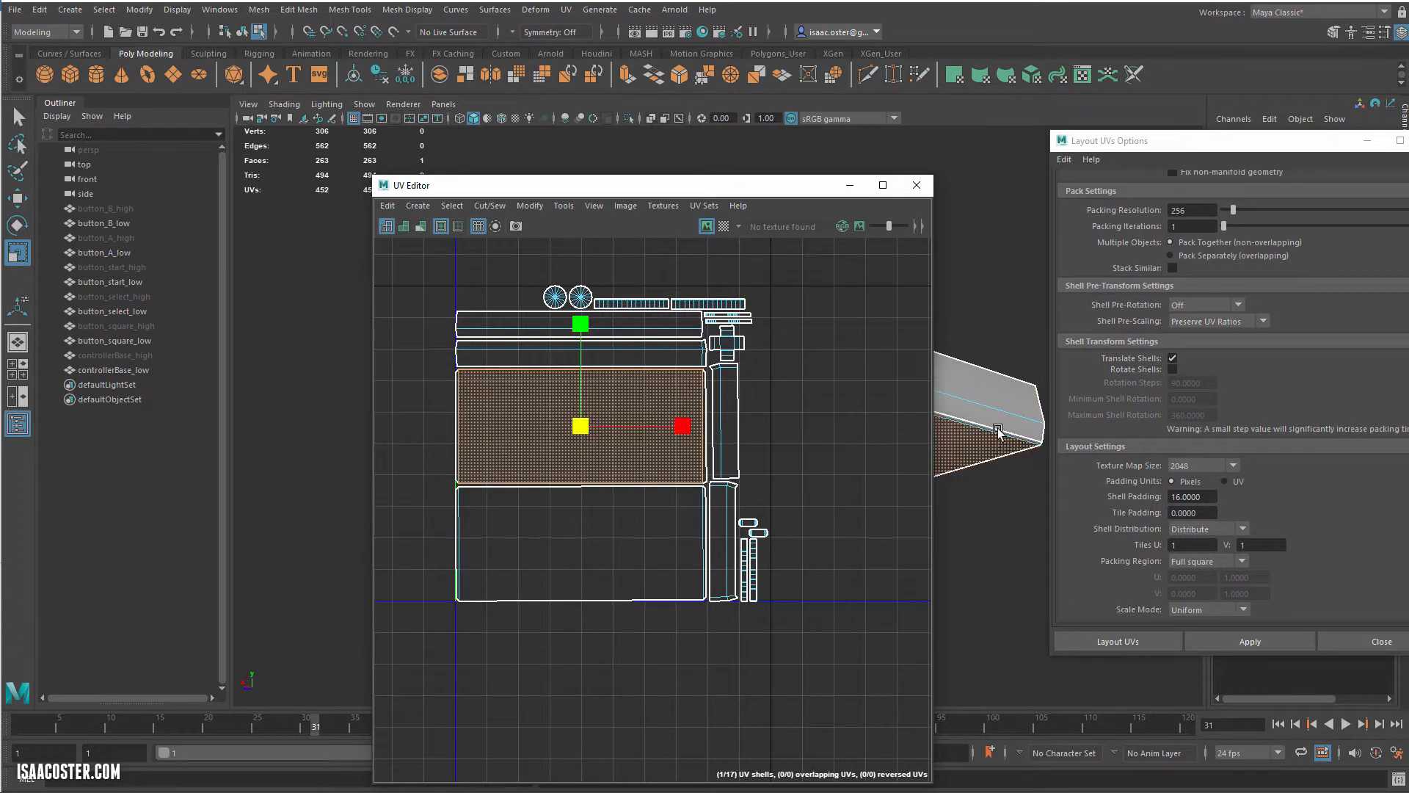
pyautogui.press('w')
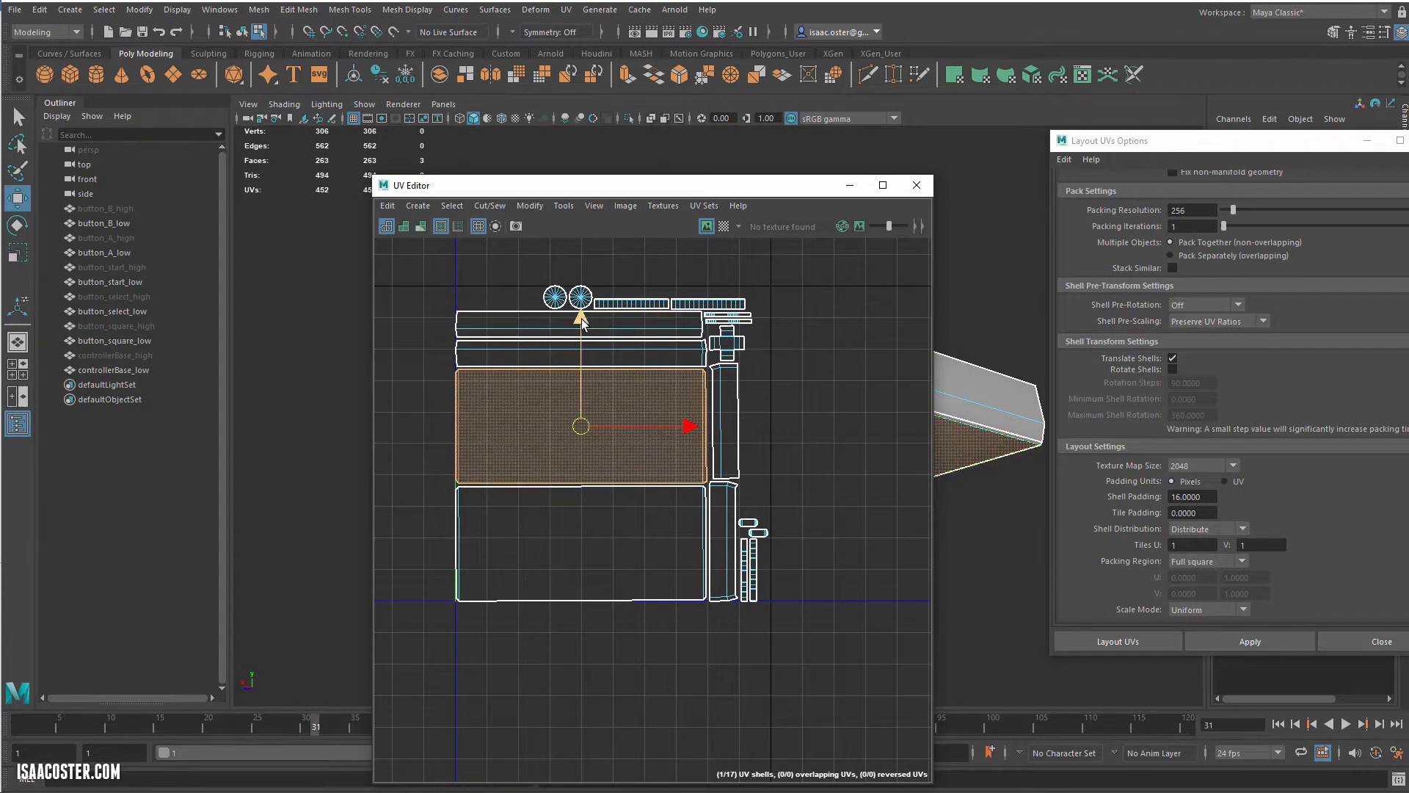
pyautogui.moveTo(583, 323); pyautogui.dragTo(602, 624)
pyautogui.moveTo(849, 248); pyautogui.dragTo(549, 458)
pyautogui.click(627, 702)
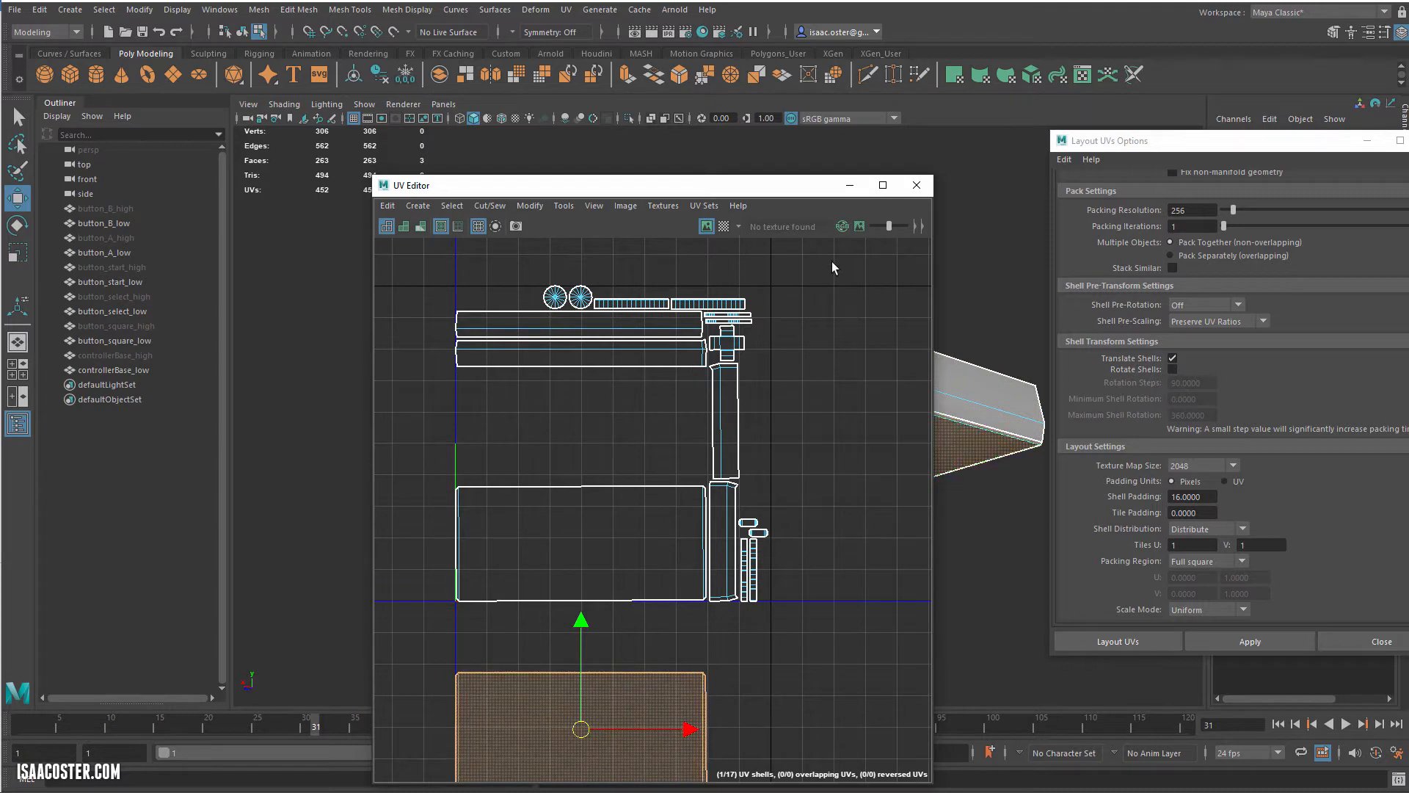
# - Select all shells except the bottom face and apply the layout with shell pre-scaling set to Preserve 3D Ratios
pyautogui.moveTo(831, 261); pyautogui.dragTo(393, 615)
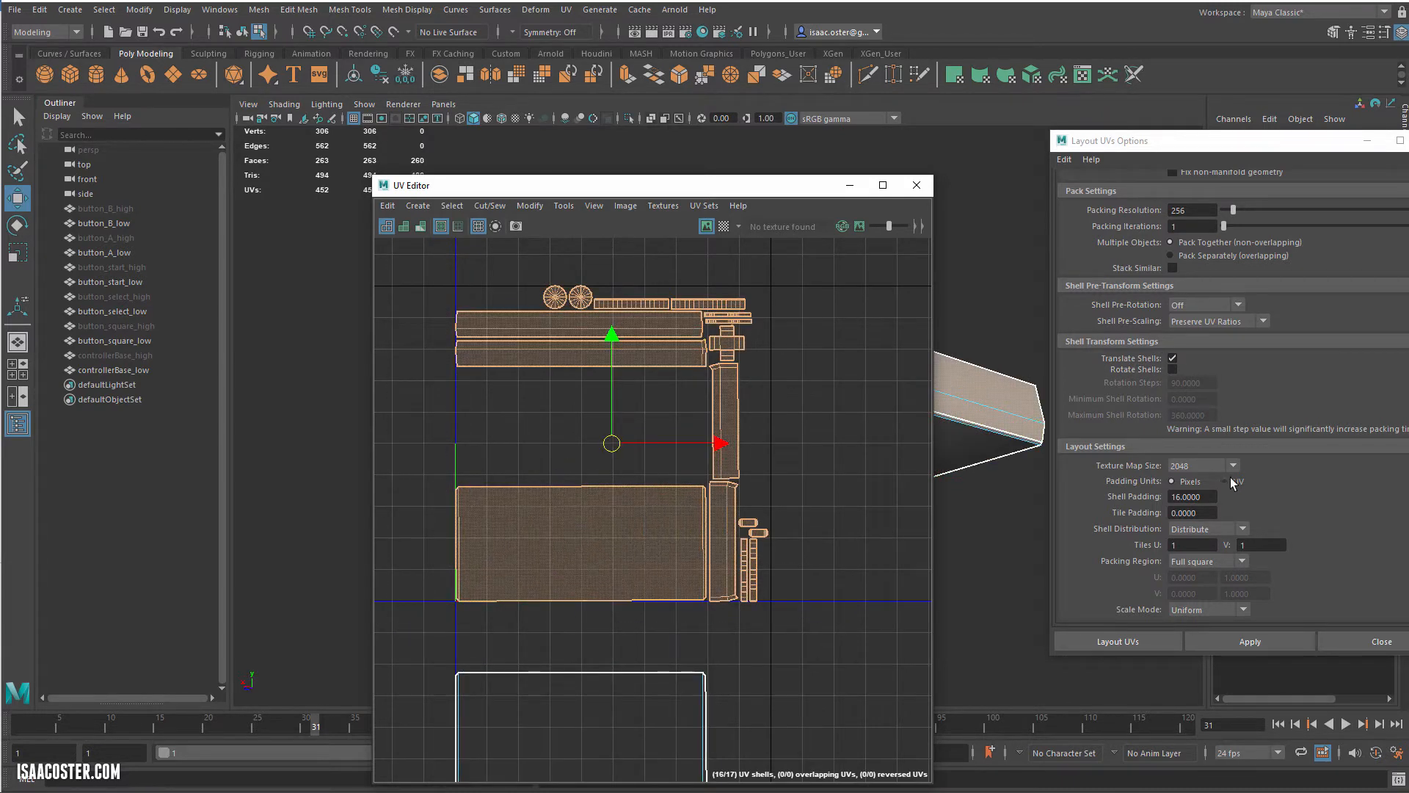
pyautogui.click(1233, 322)
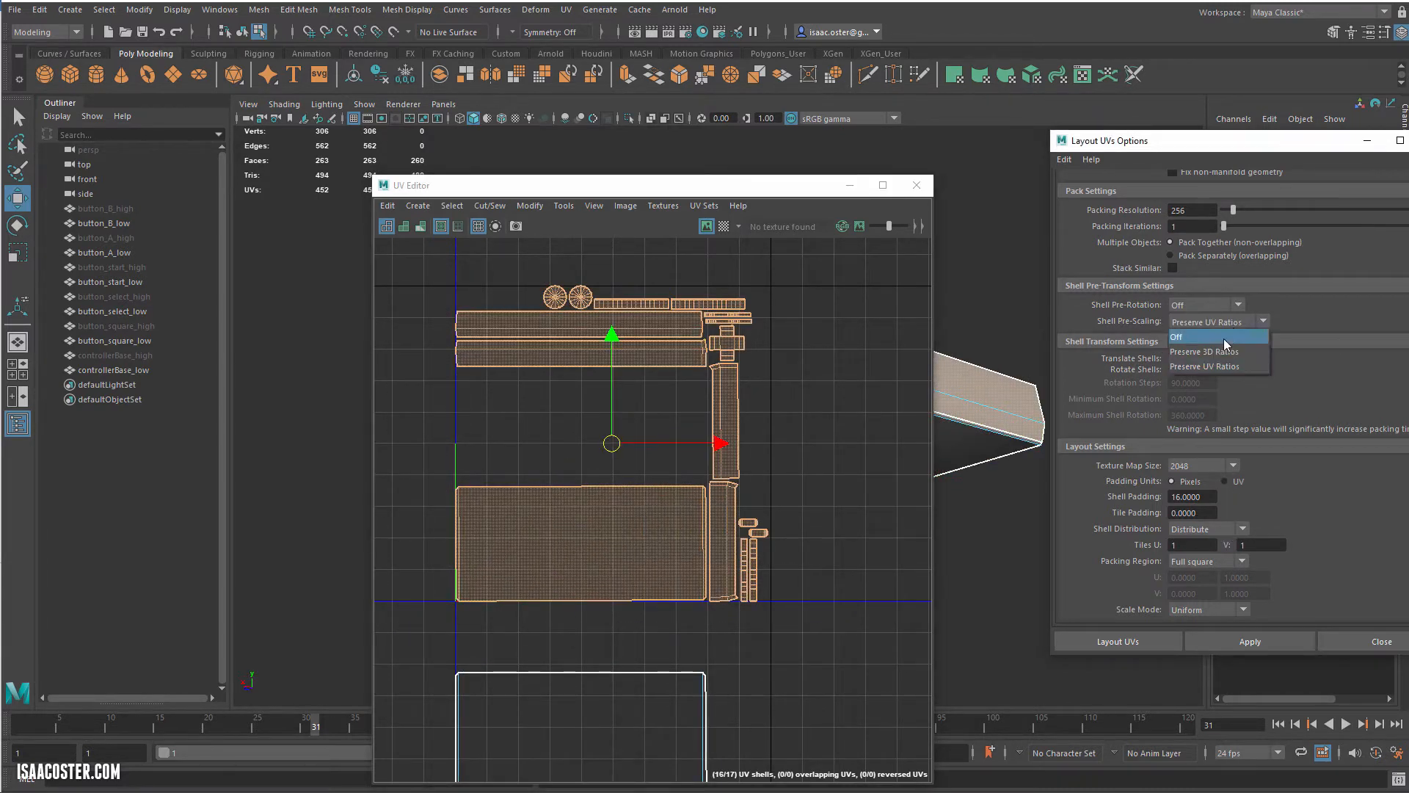
pyautogui.click(1233, 642)
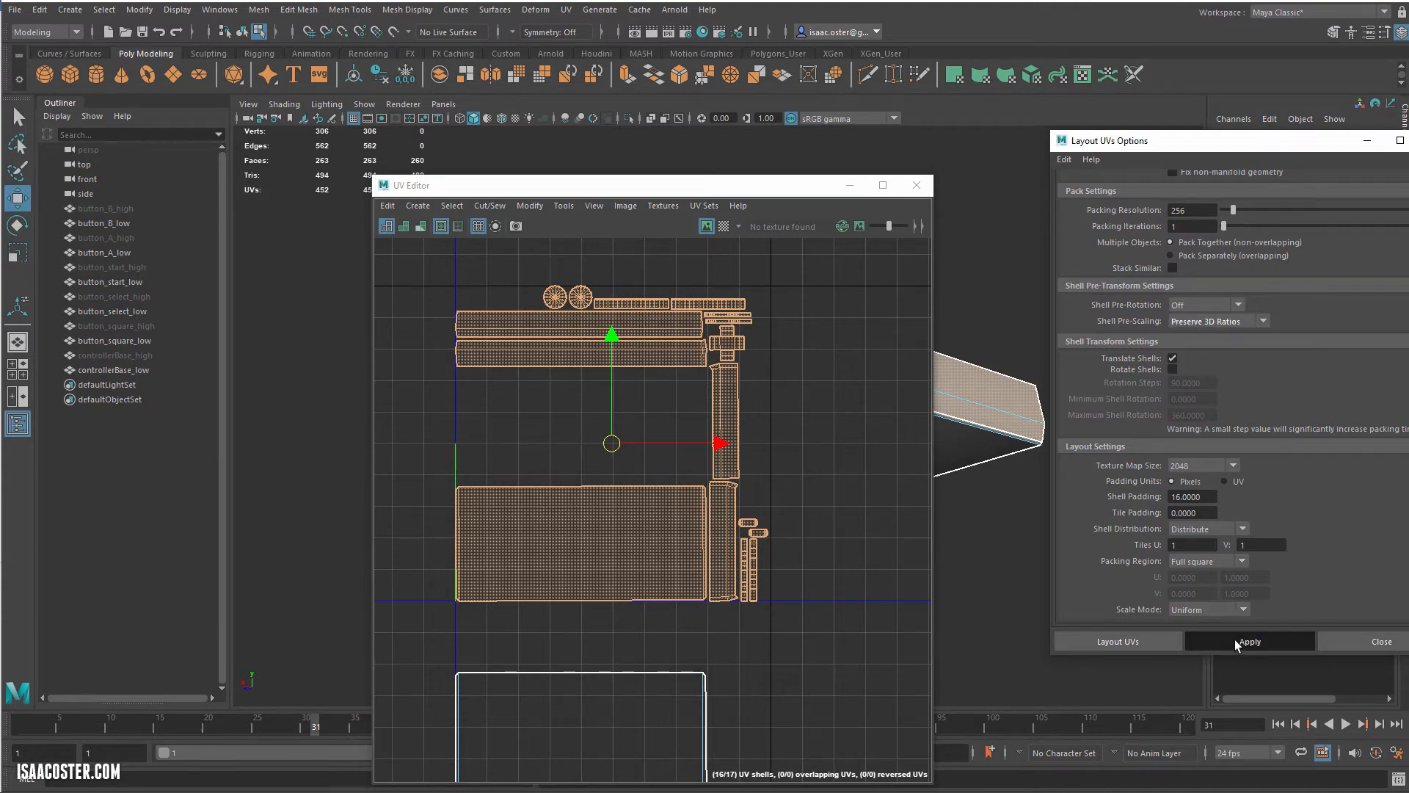
# - Scale the bottom-face shell down to less than half size and place it in the empty space above the button shells
pyautogui.click(624, 734)
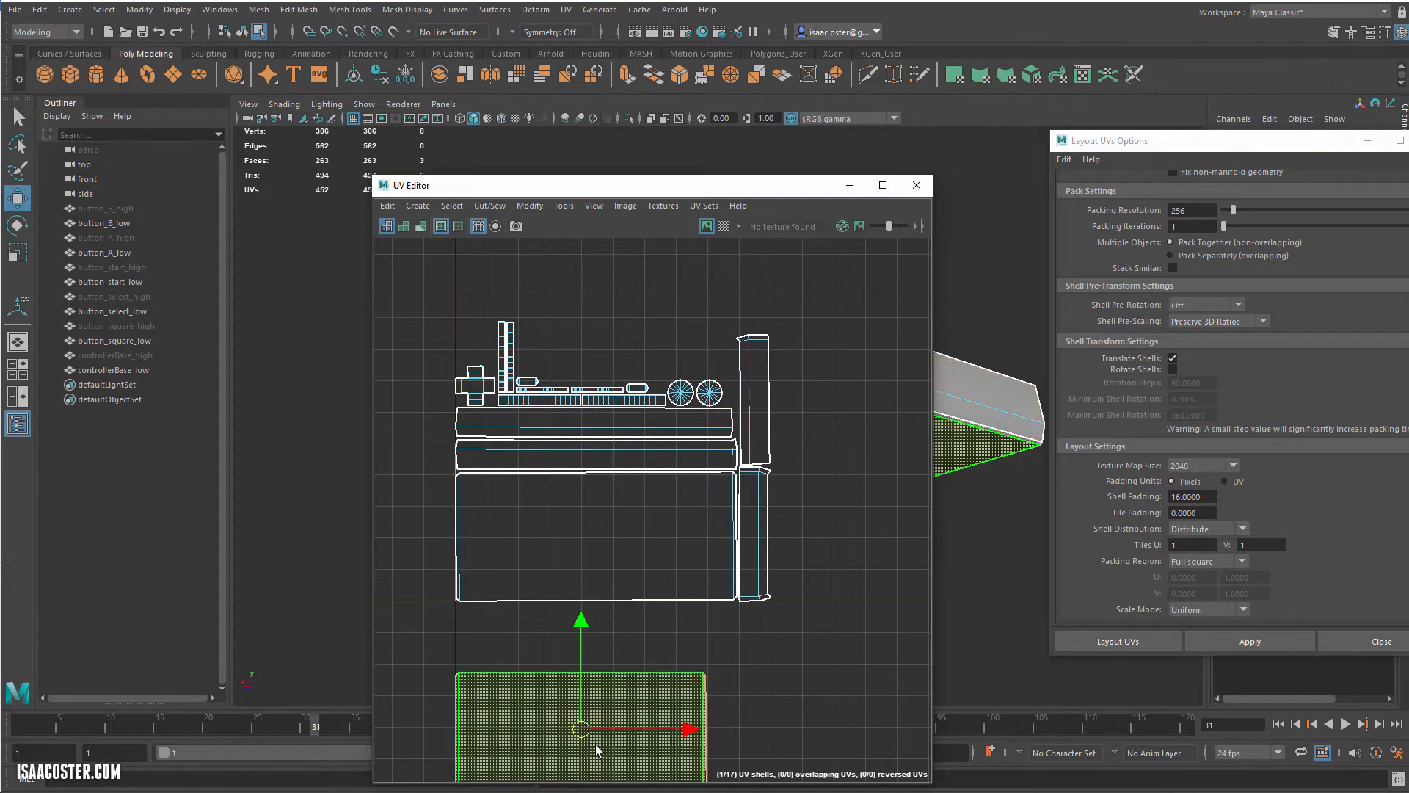
pyautogui.moveTo(585, 717); pyautogui.dragTo(599, 354)
pyautogui.press('r')
pyautogui.press('w')
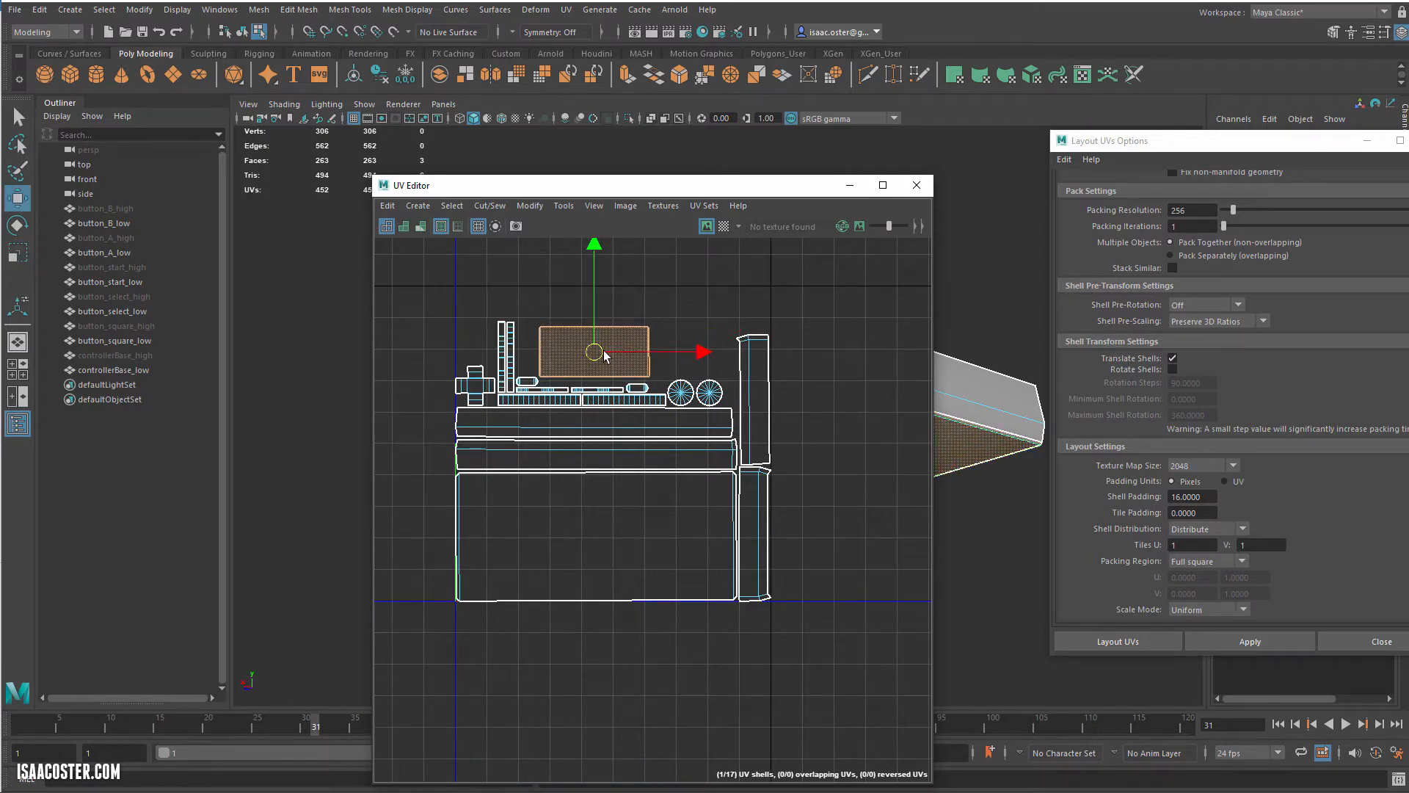
pyautogui.click(822, 439)
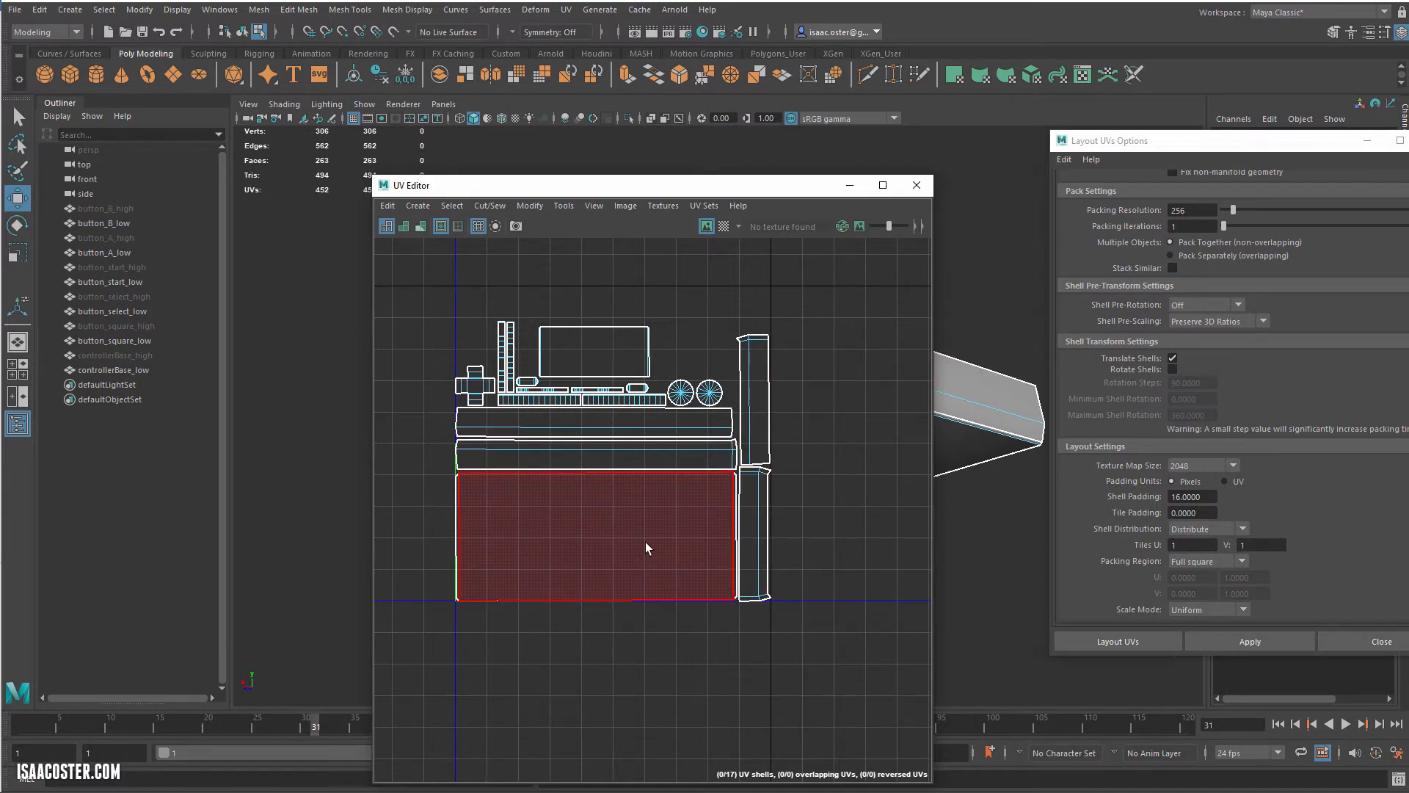
# - Rotate the two tall side shells along the UV tile's right edge together by 90 degrees clockwise
pyautogui.scroll(2, 464, 511)
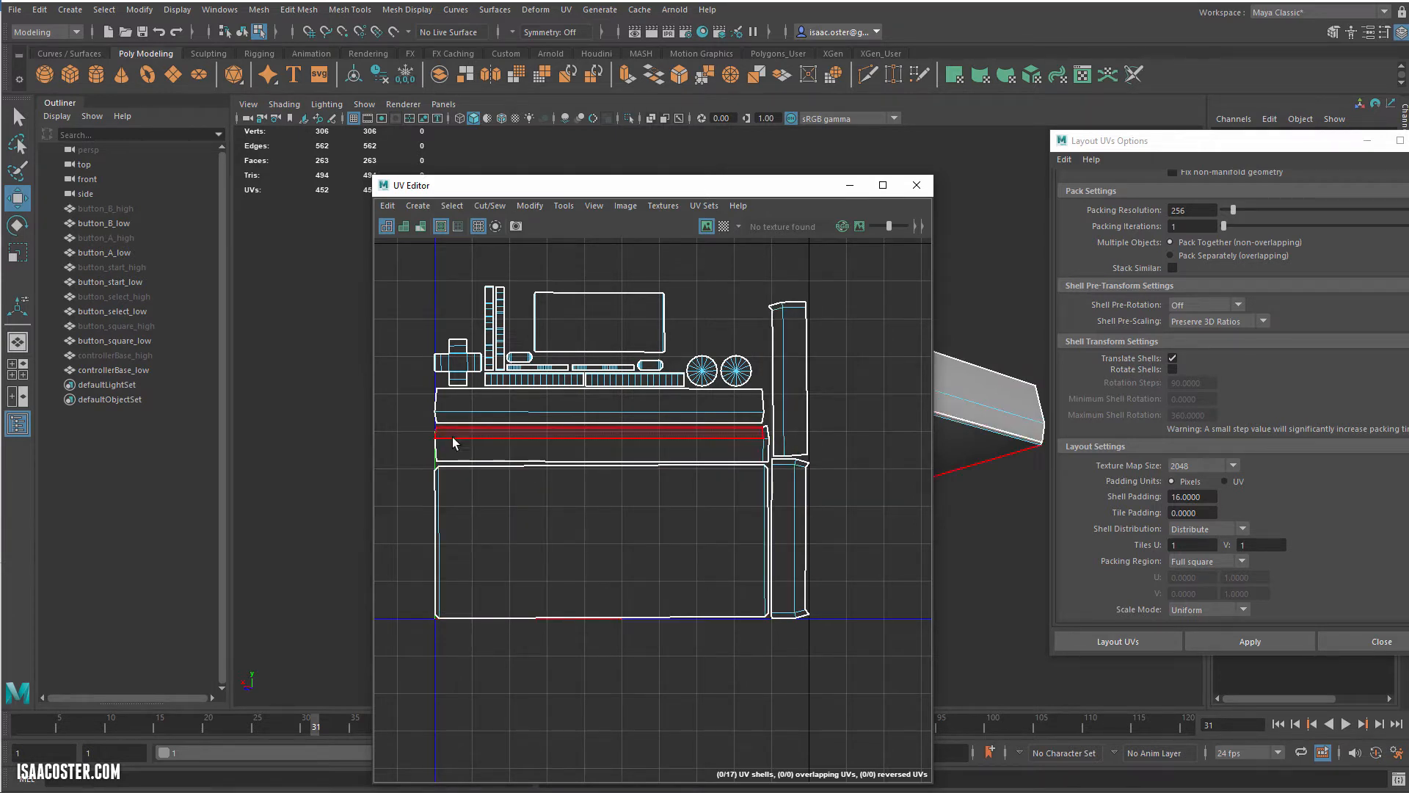
pyautogui.keyDown('alt'); pyautogui.moveTo(850, 370); pyautogui.dragTo(849, 399, button='middle'); pyautogui.keyUp('alt')
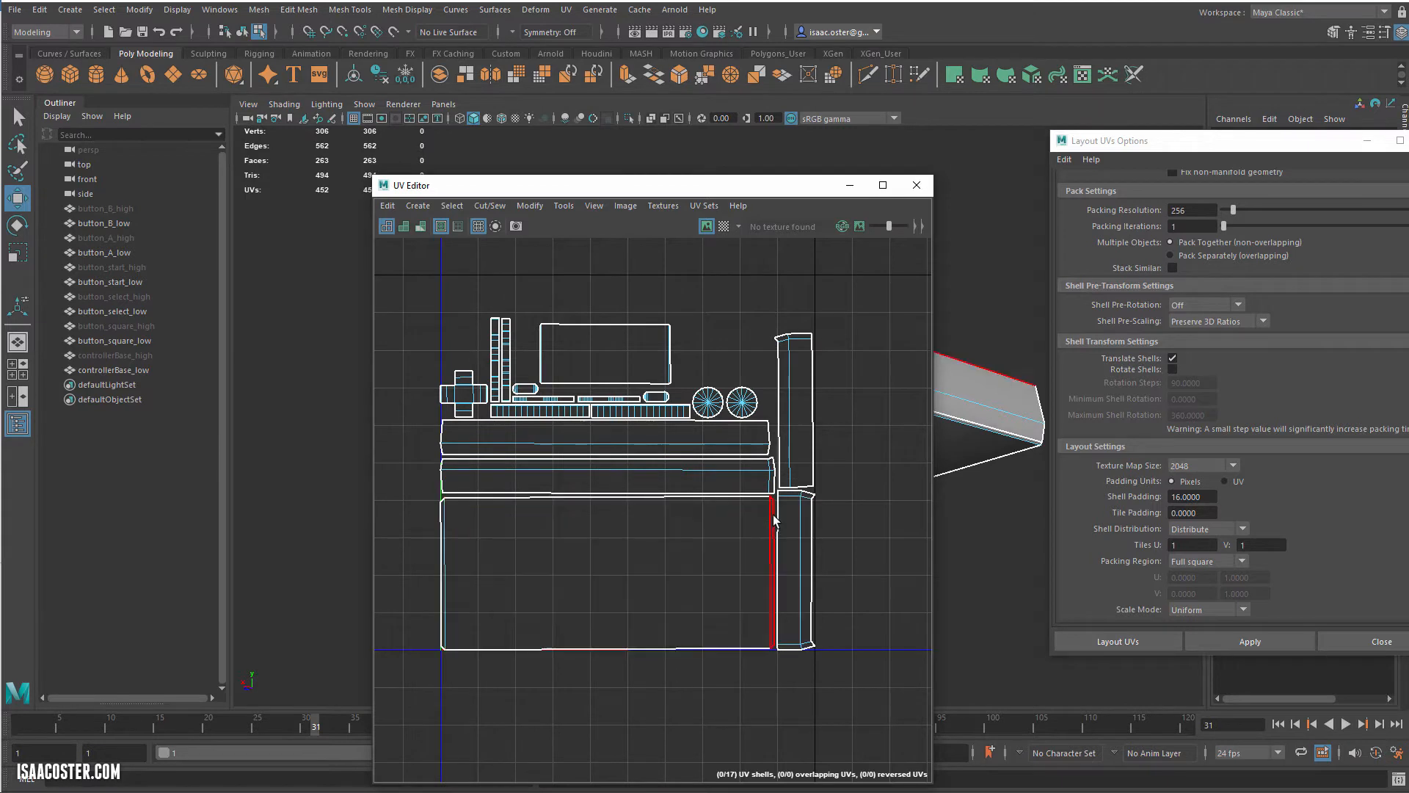
pyautogui.click(796, 481)
pyautogui.keyDown('shift'); pyautogui.click(796, 529); pyautogui.keyUp('shift')
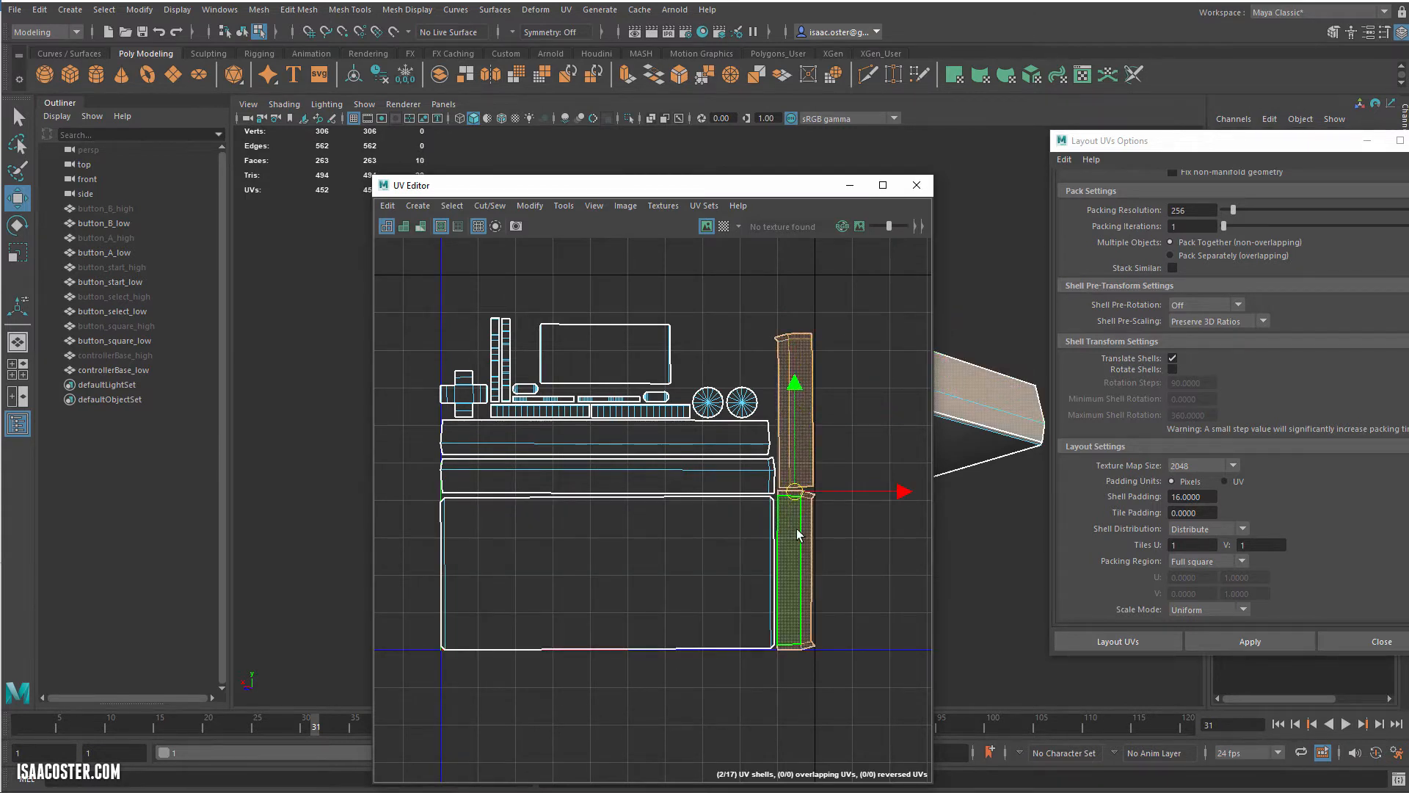
pyautogui.press('e')
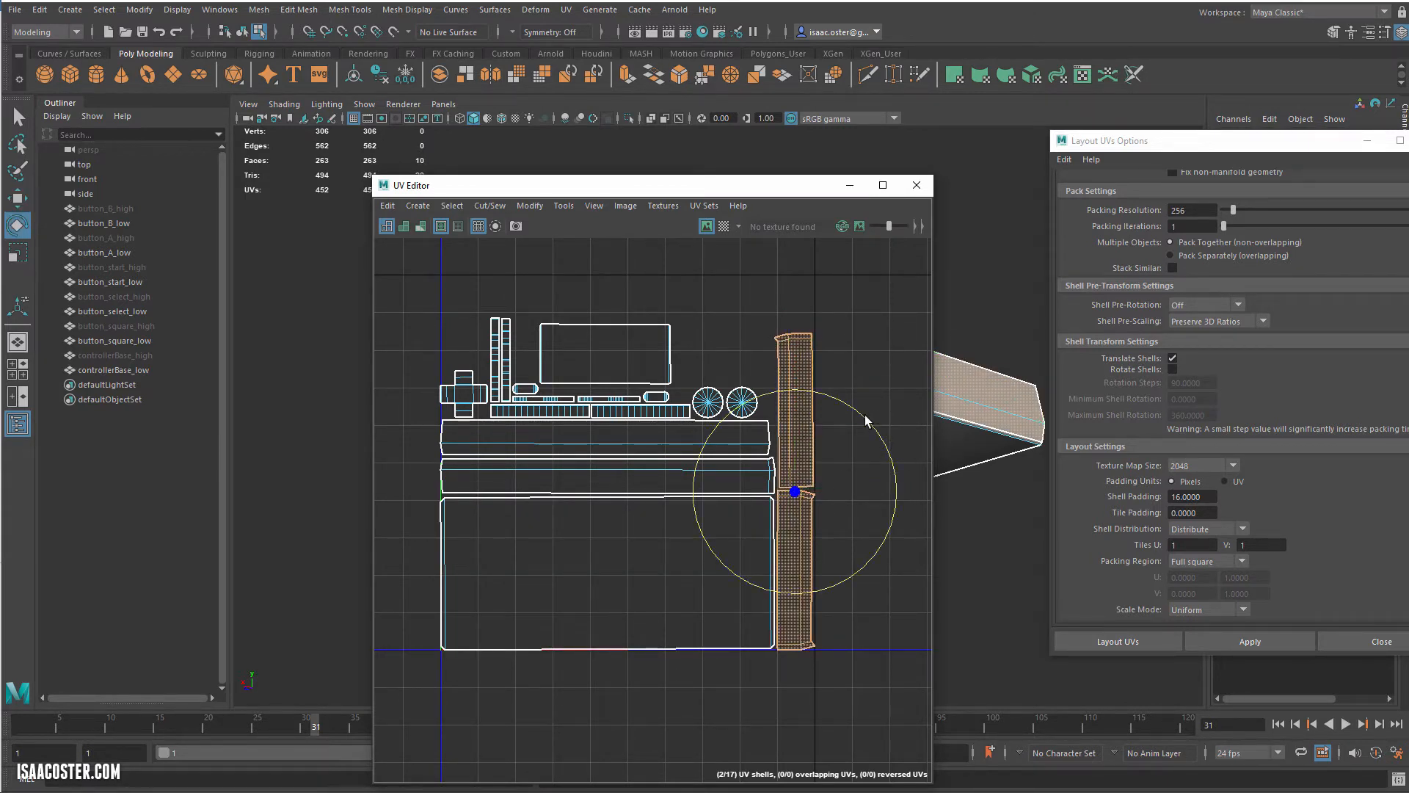
pyautogui.scroll(2, 1230, 298)
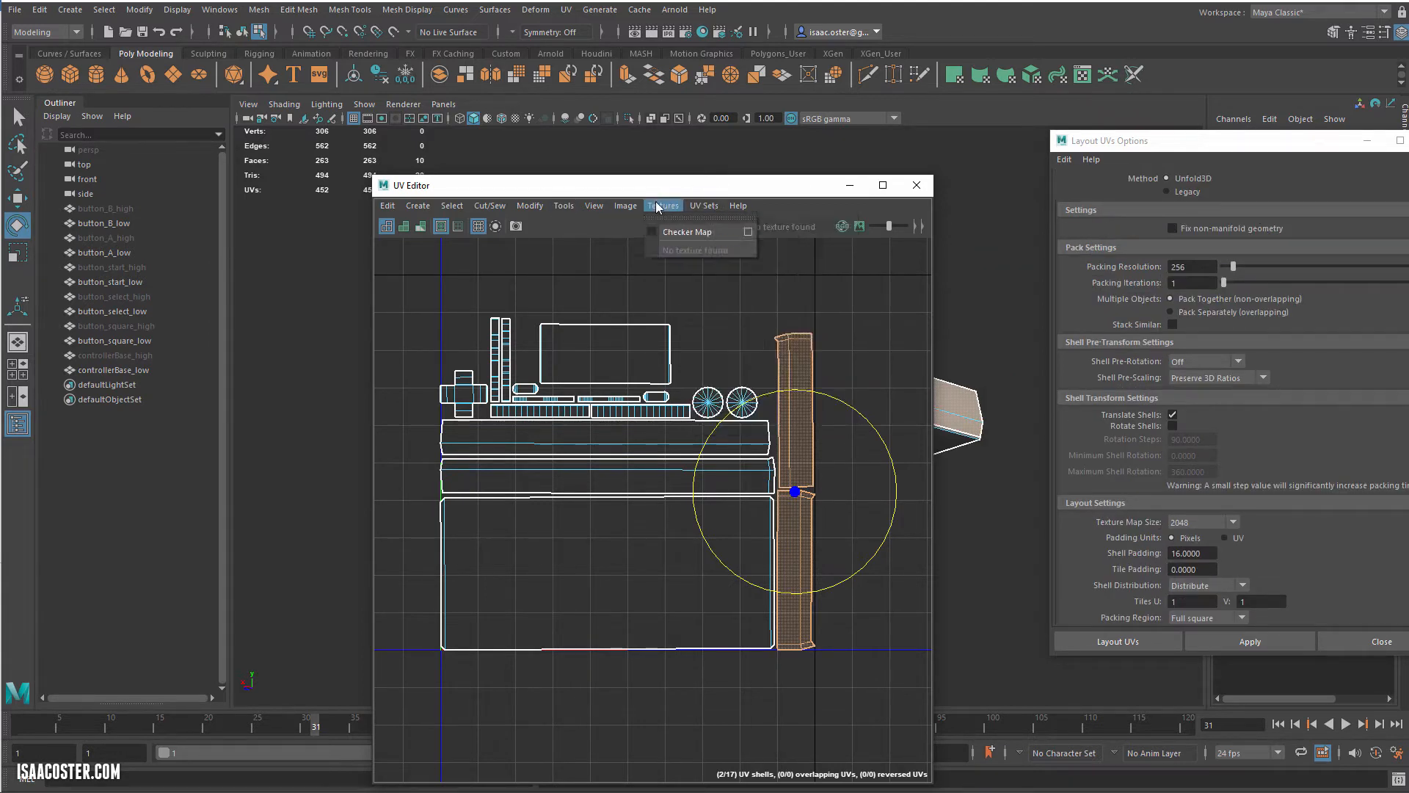
pyautogui.click(593, 206)
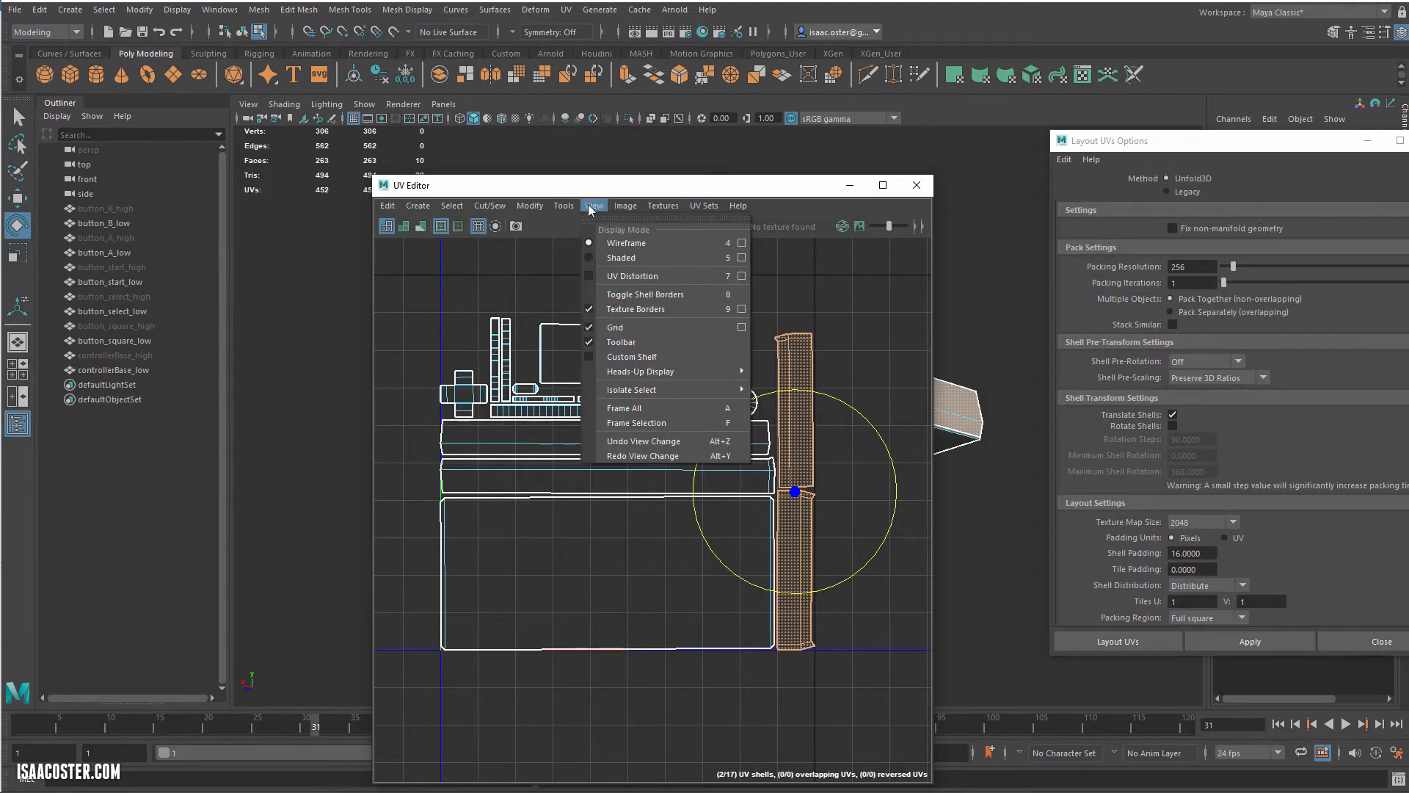
pyautogui.click(590, 228)
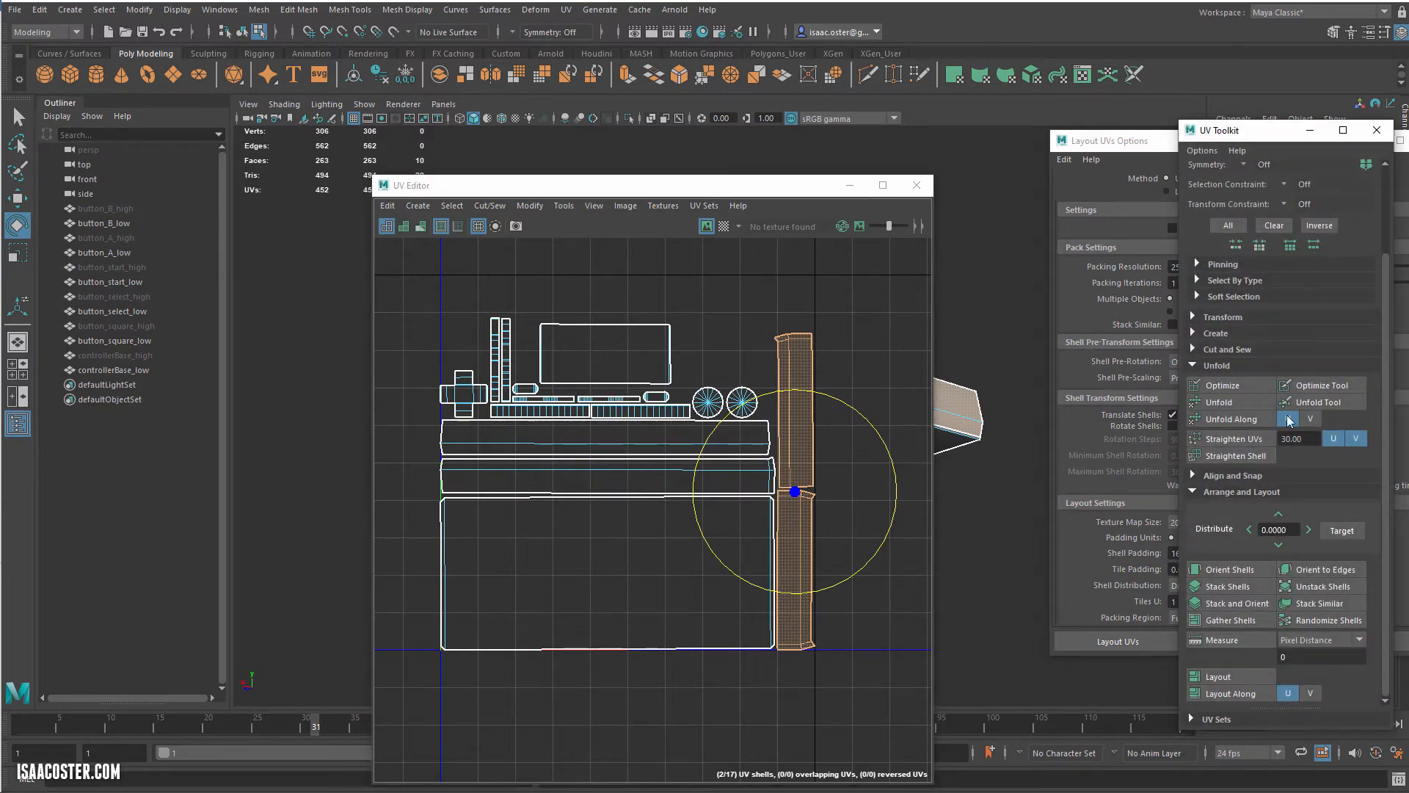
pyautogui.scroll(3, 1314, 304)
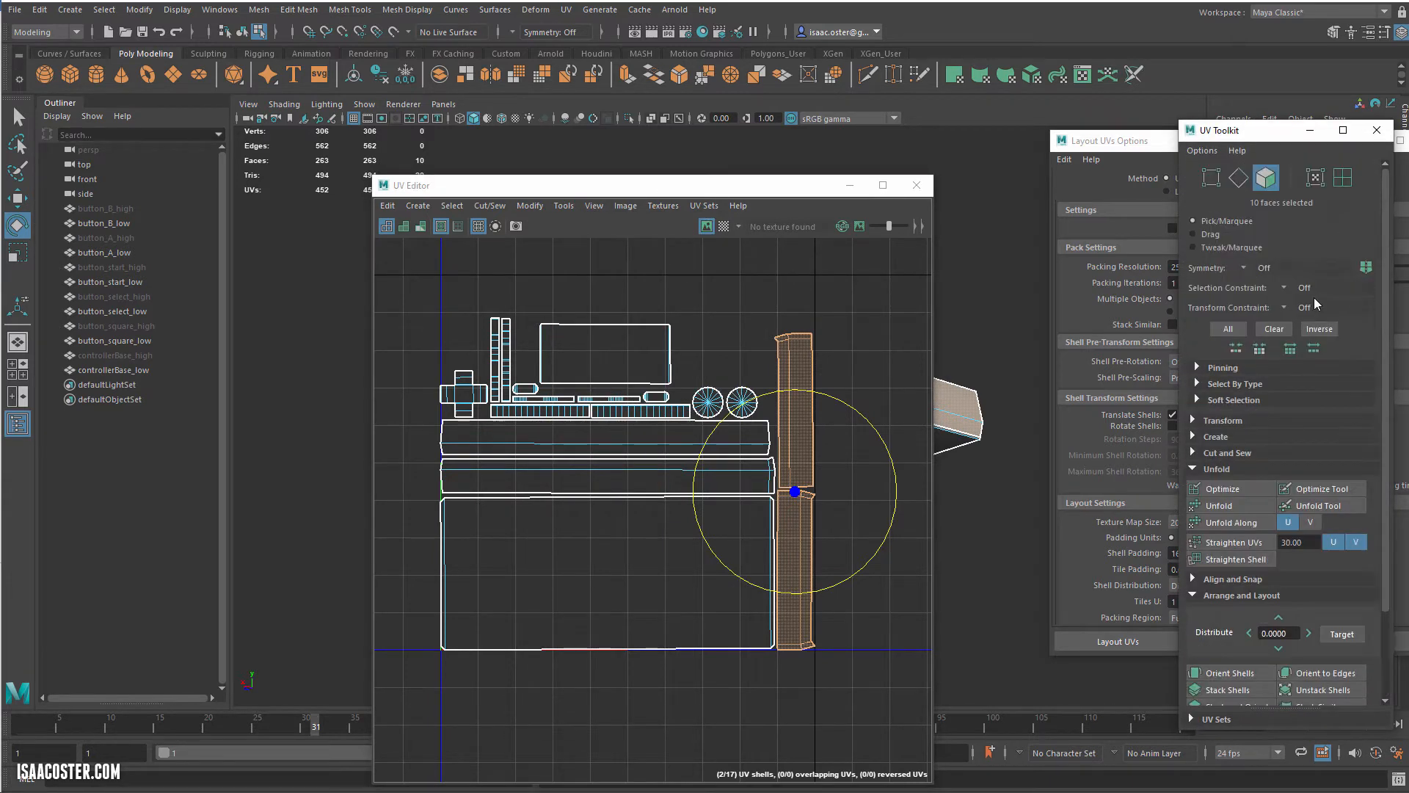
pyautogui.click(1192, 417)
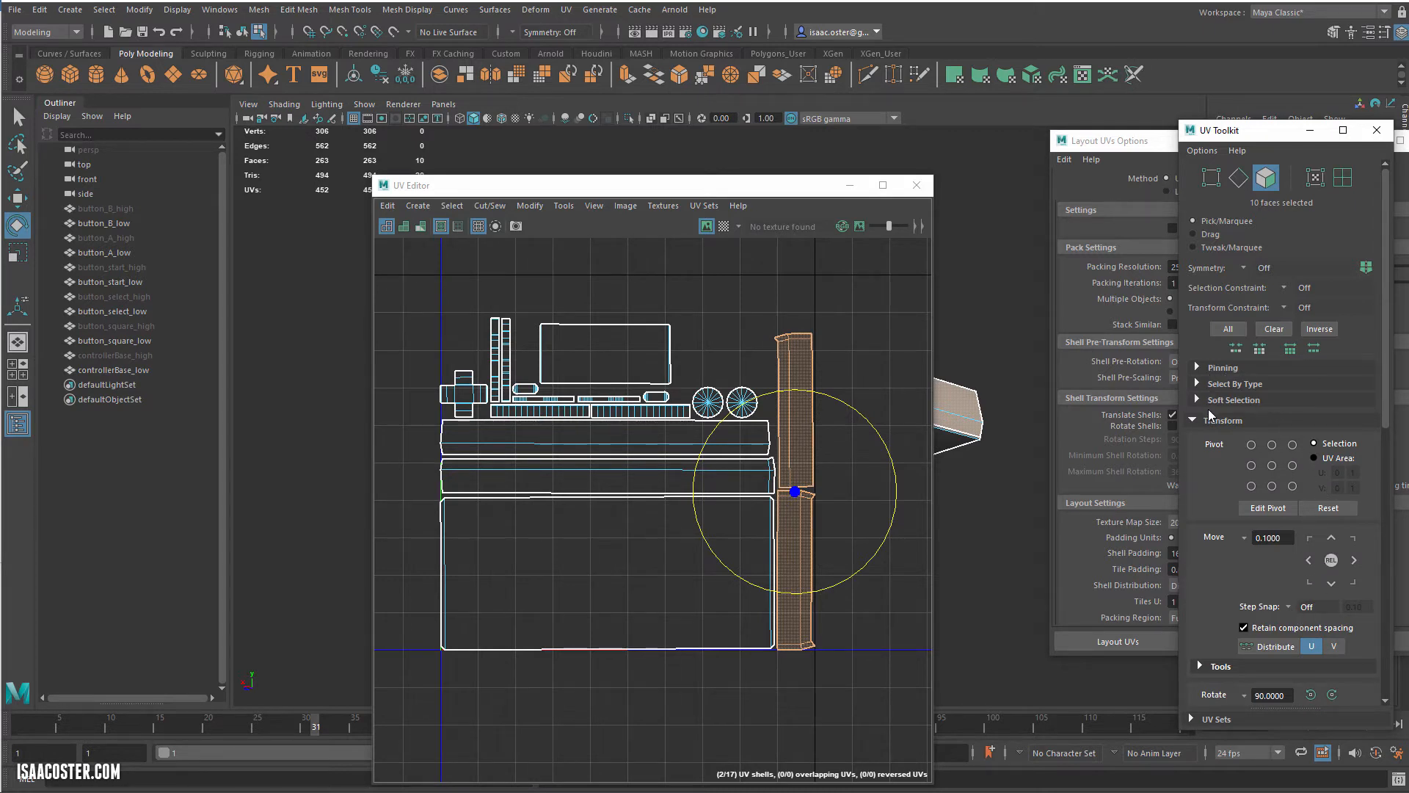
pyautogui.scroll(-4, 1216, 567)
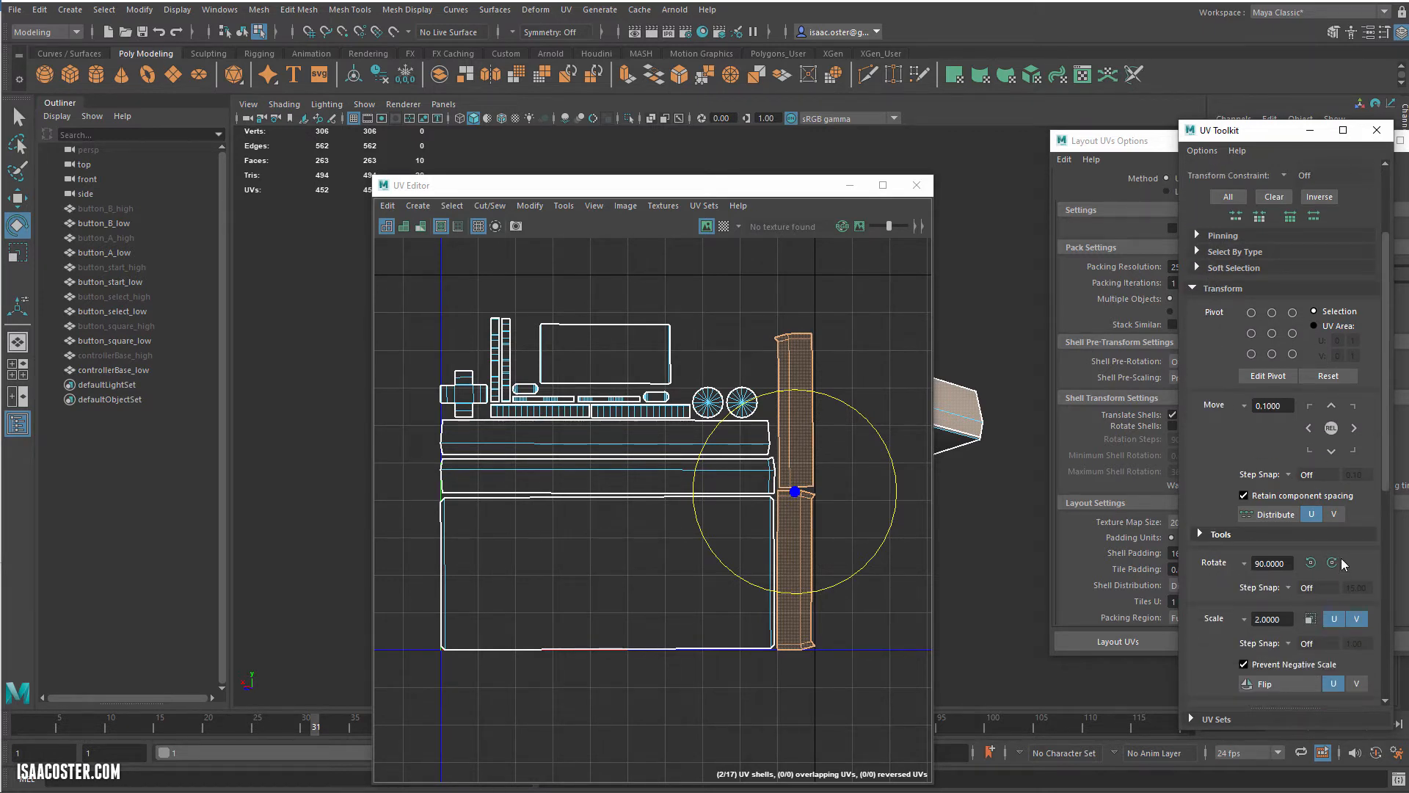
pyautogui.click(1343, 562)
# - Move the two rotated side shells above the button shells and the bottom-face shell left, out of the UV tile
pyautogui.press('w')
pyautogui.moveTo(803, 494); pyautogui.dragTo(626, 309)
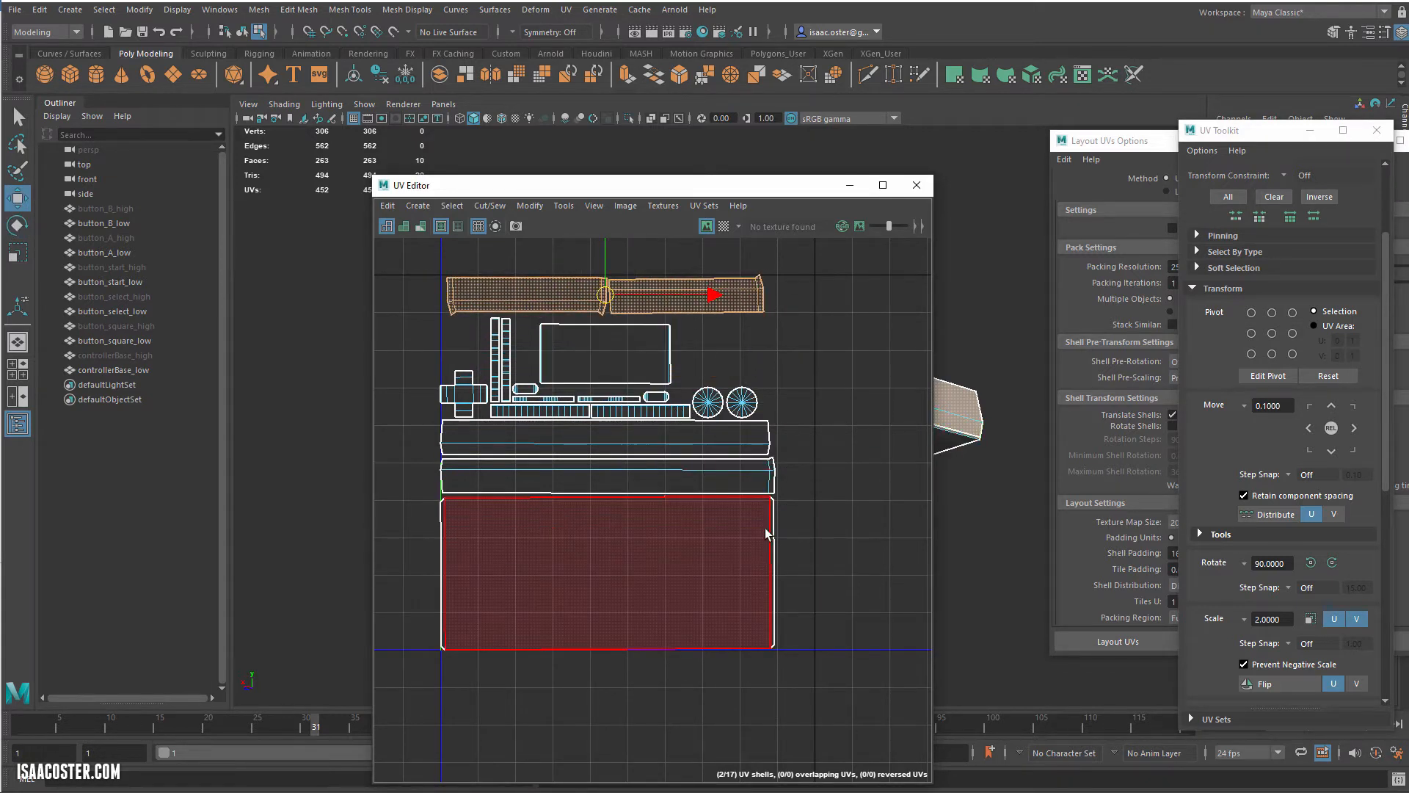
pyautogui.scroll(-1, 826, 409)
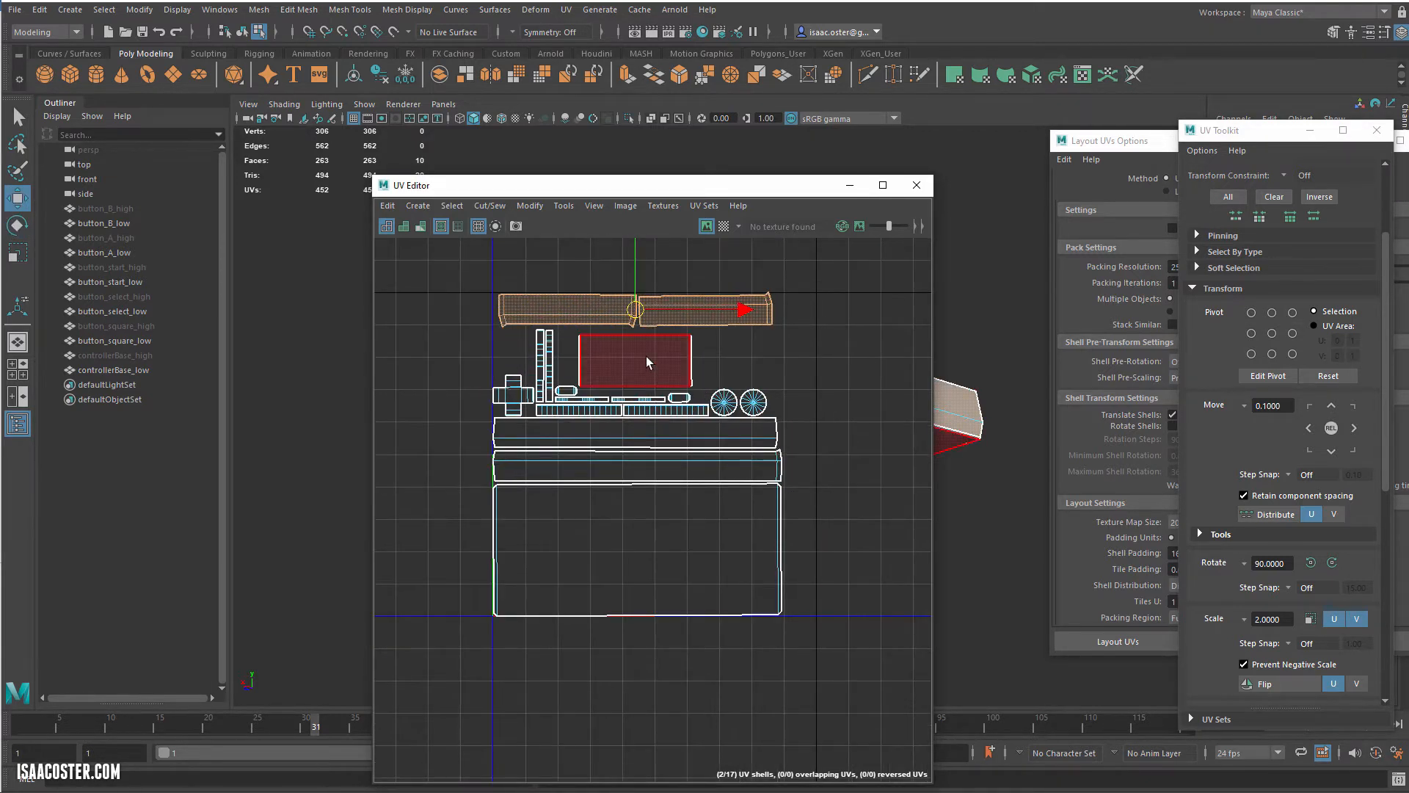
pyautogui.click(635, 358)
pyautogui.moveTo(636, 358); pyautogui.dragTo(400, 428)
pyautogui.scroll(-1, 472, 377)
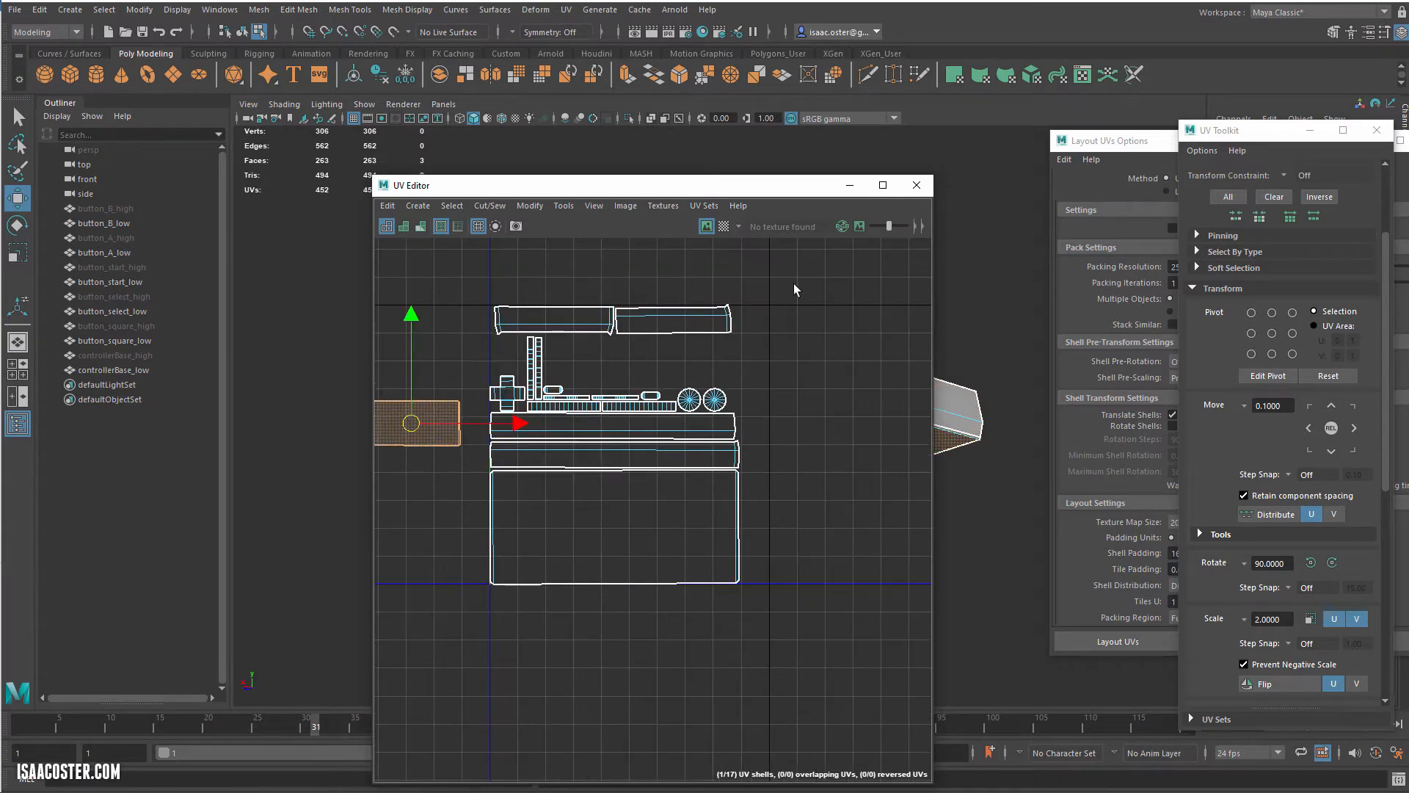
# - Lay out all shells except the bottom face with shell pre-scaling kept at Preserve 3D Ratios
pyautogui.moveTo(849, 274); pyautogui.dragTo(484, 690)
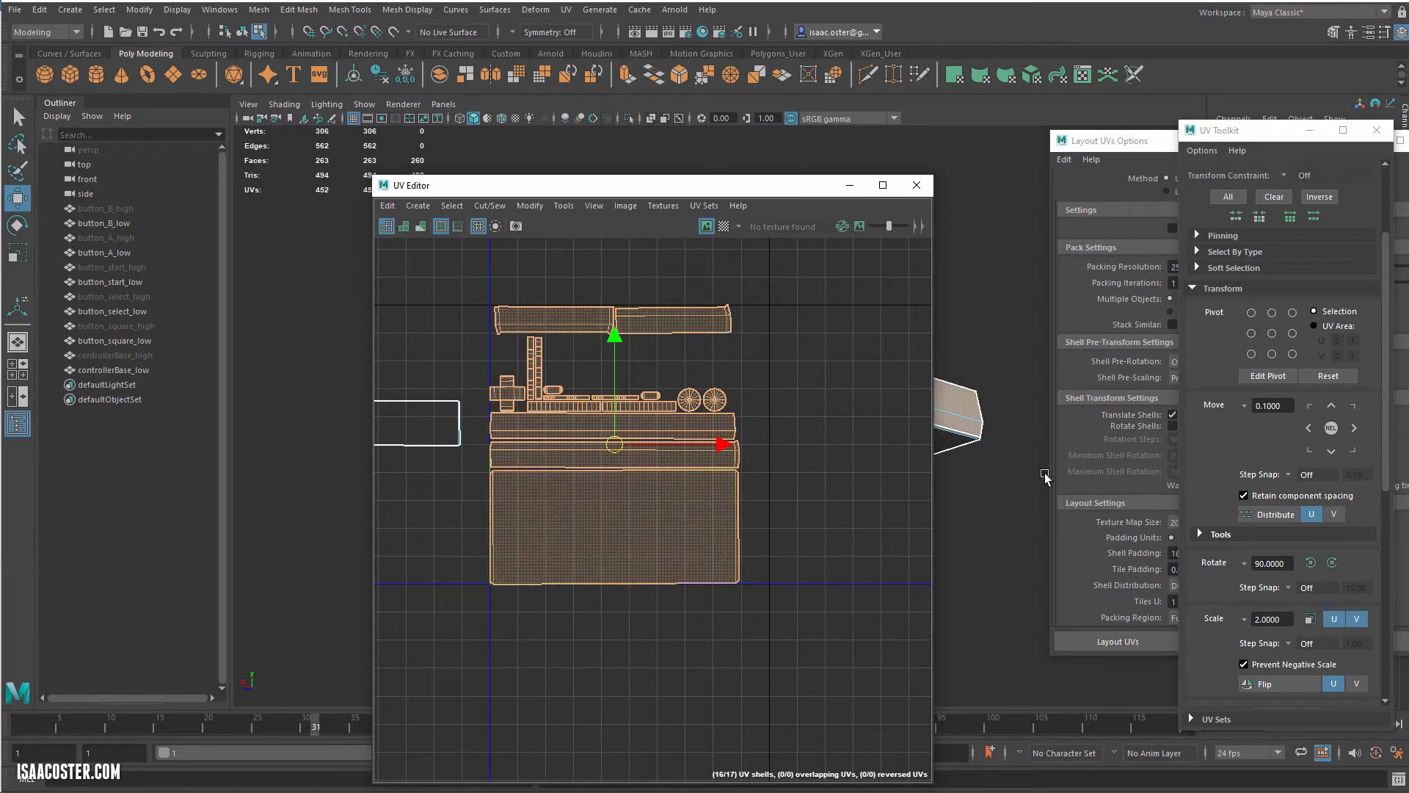
pyautogui.click(1121, 171)
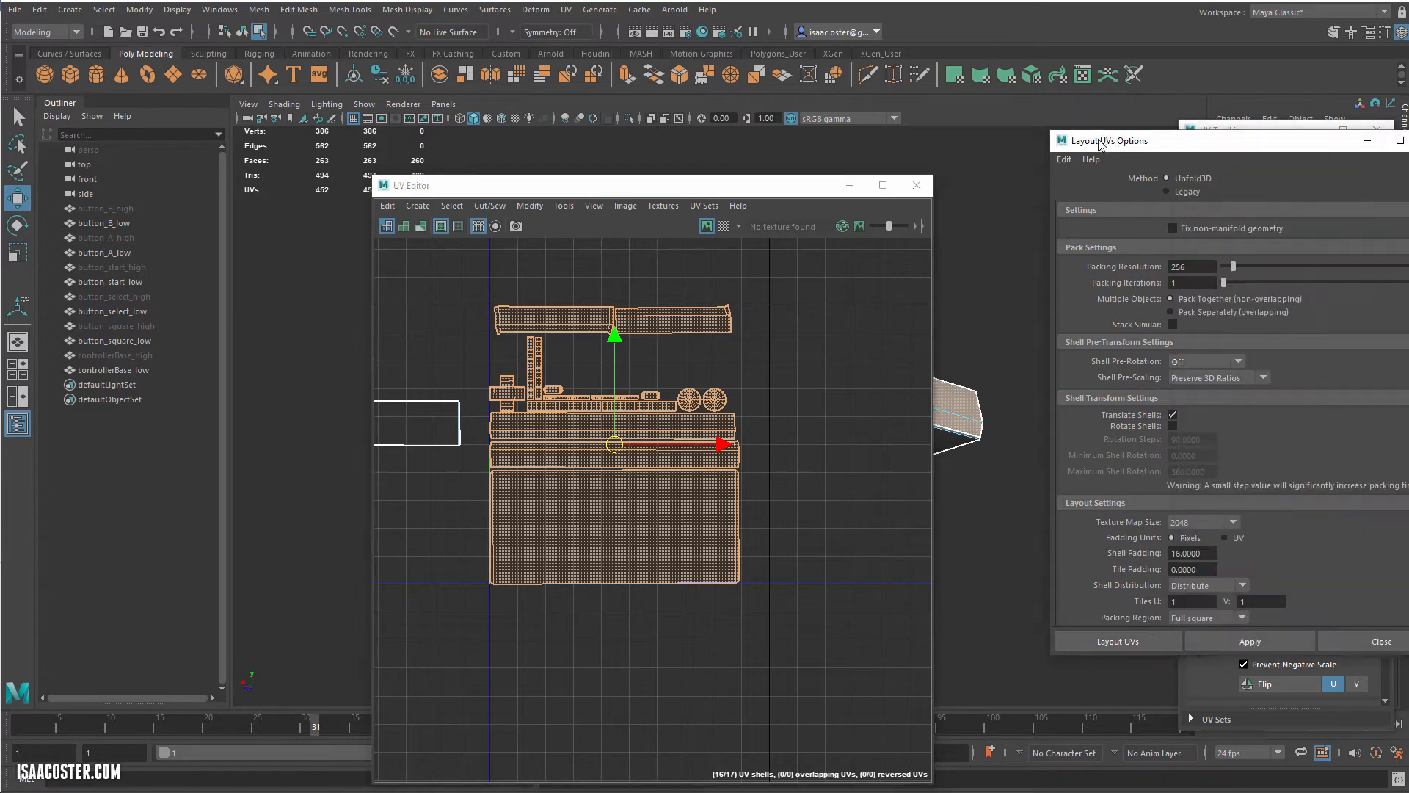
pyautogui.click(1102, 637)
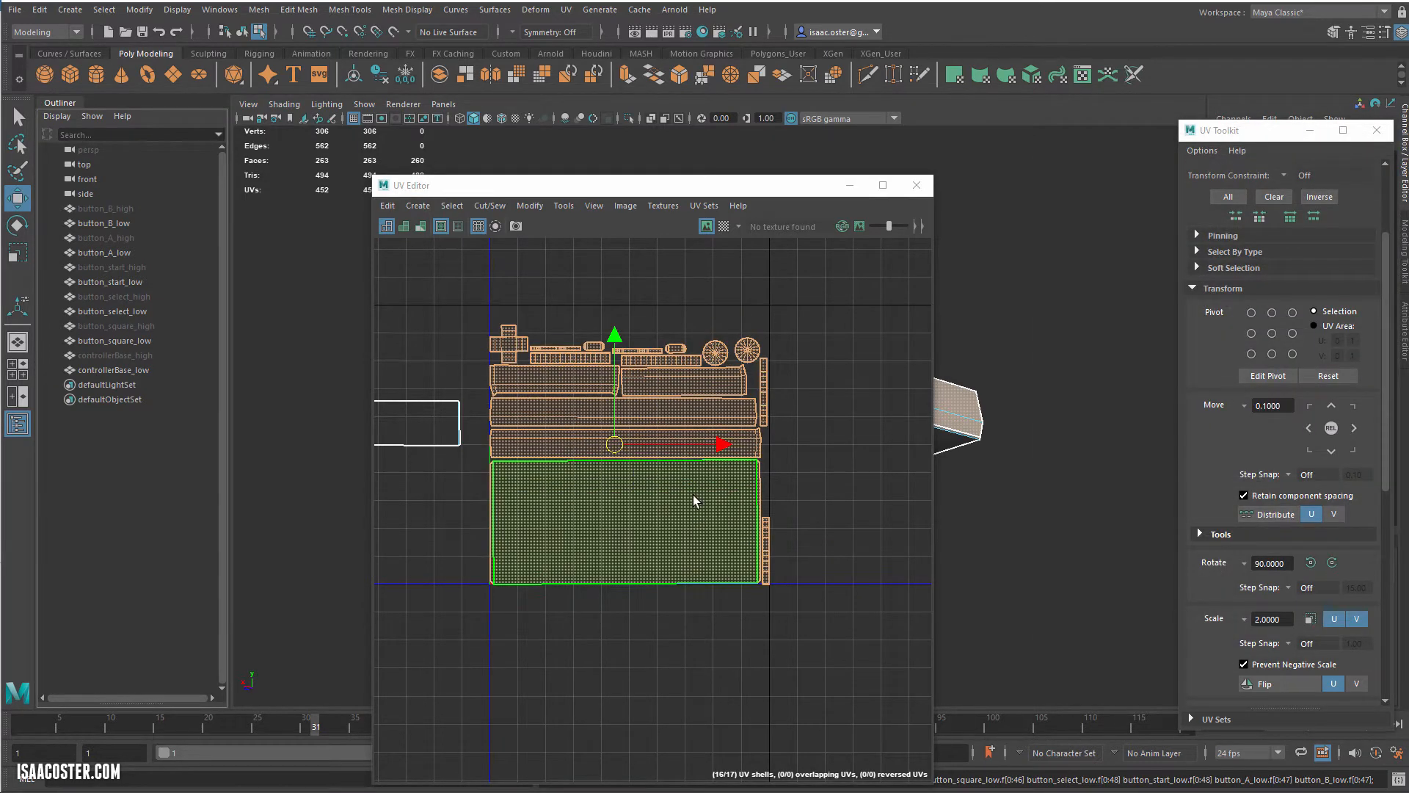
# - Move the bottom-face shell back into the tile and scale it down to fit the empty strip above the button shells
pyautogui.click(444, 429)
pyautogui.keyDown('alt'); pyautogui.moveTo(378, 450); pyautogui.dragTo(484, 499, button='middle'); pyautogui.keyUp('alt')
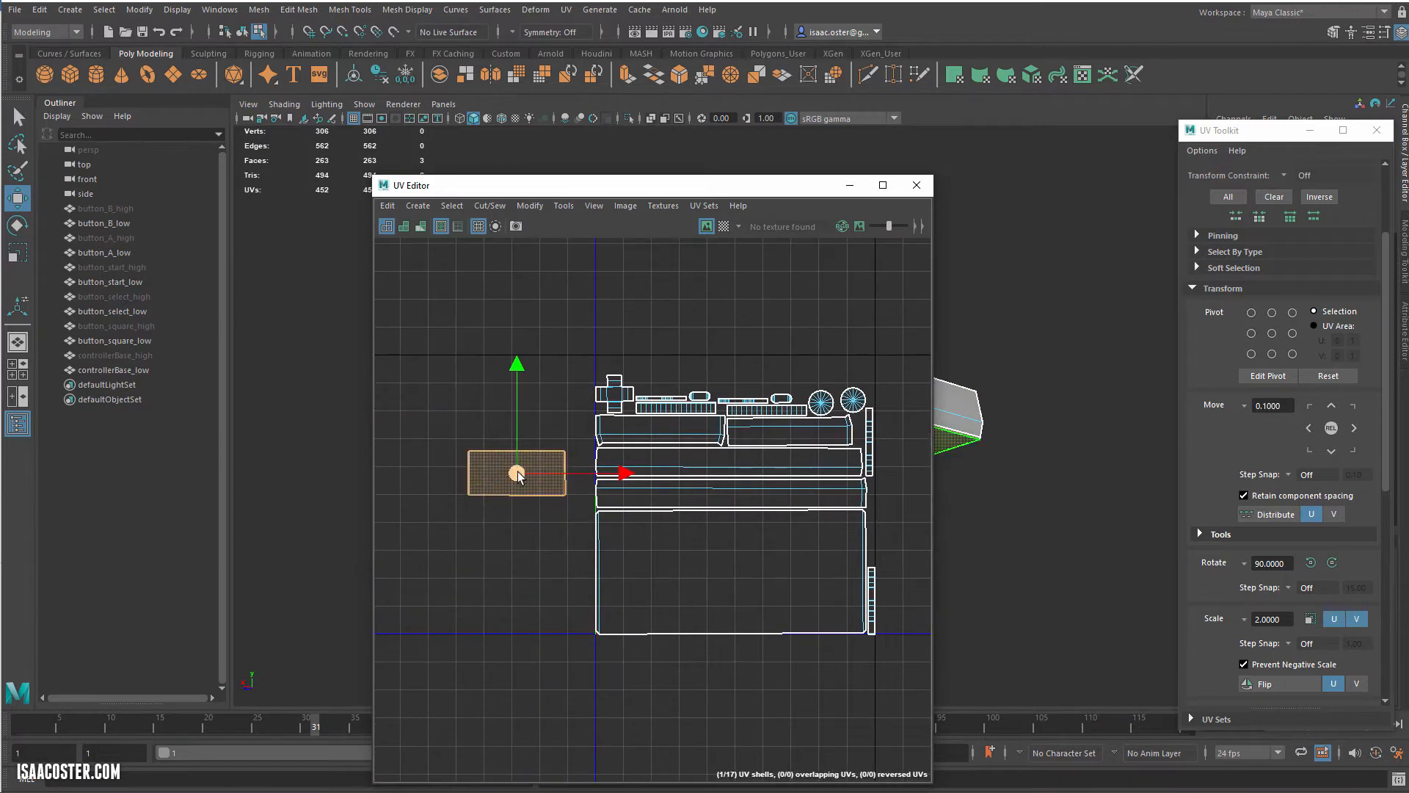
pyautogui.moveTo(517, 475); pyautogui.dragTo(759, 372)
pyautogui.press('r')
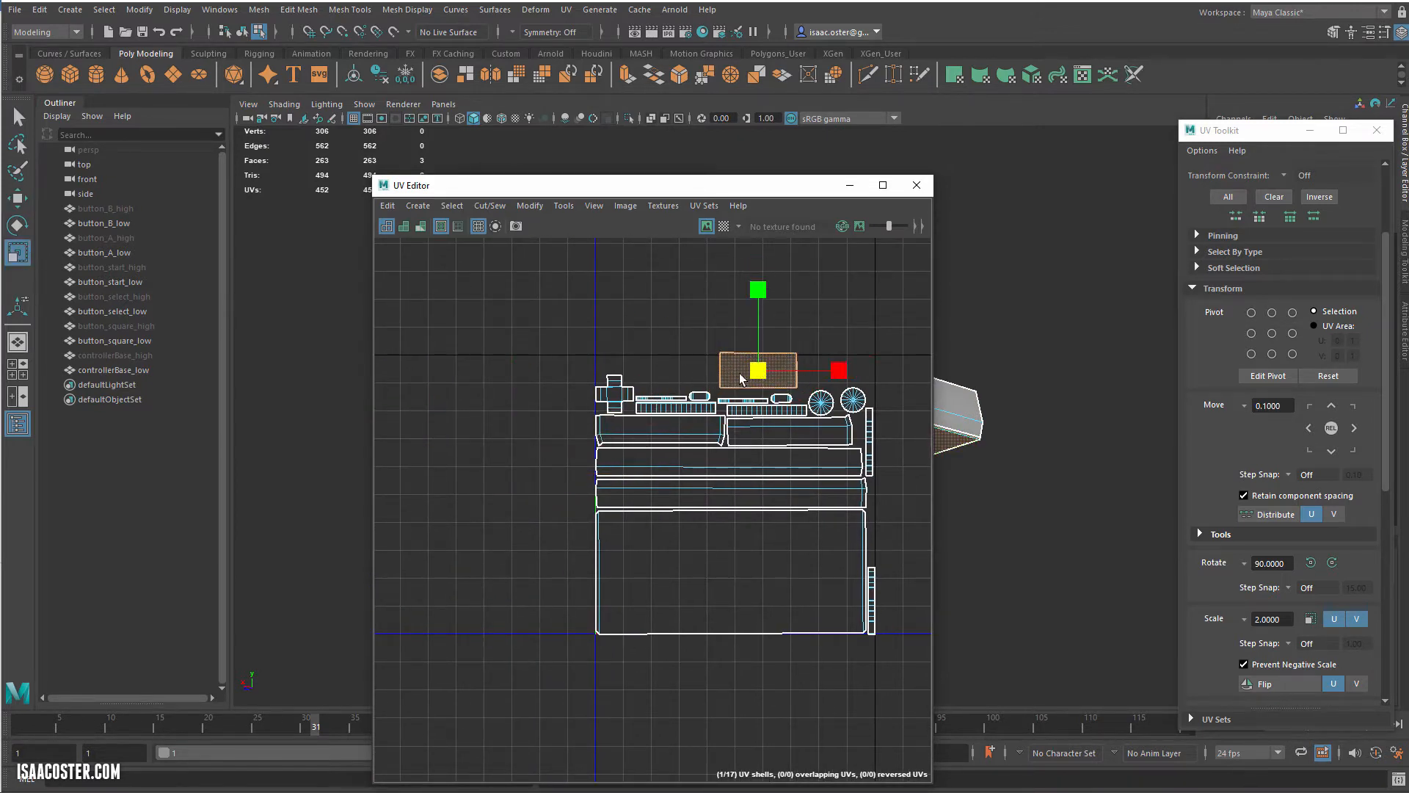
pyautogui.press('w')
pyautogui.scroll(3, 749, 374)
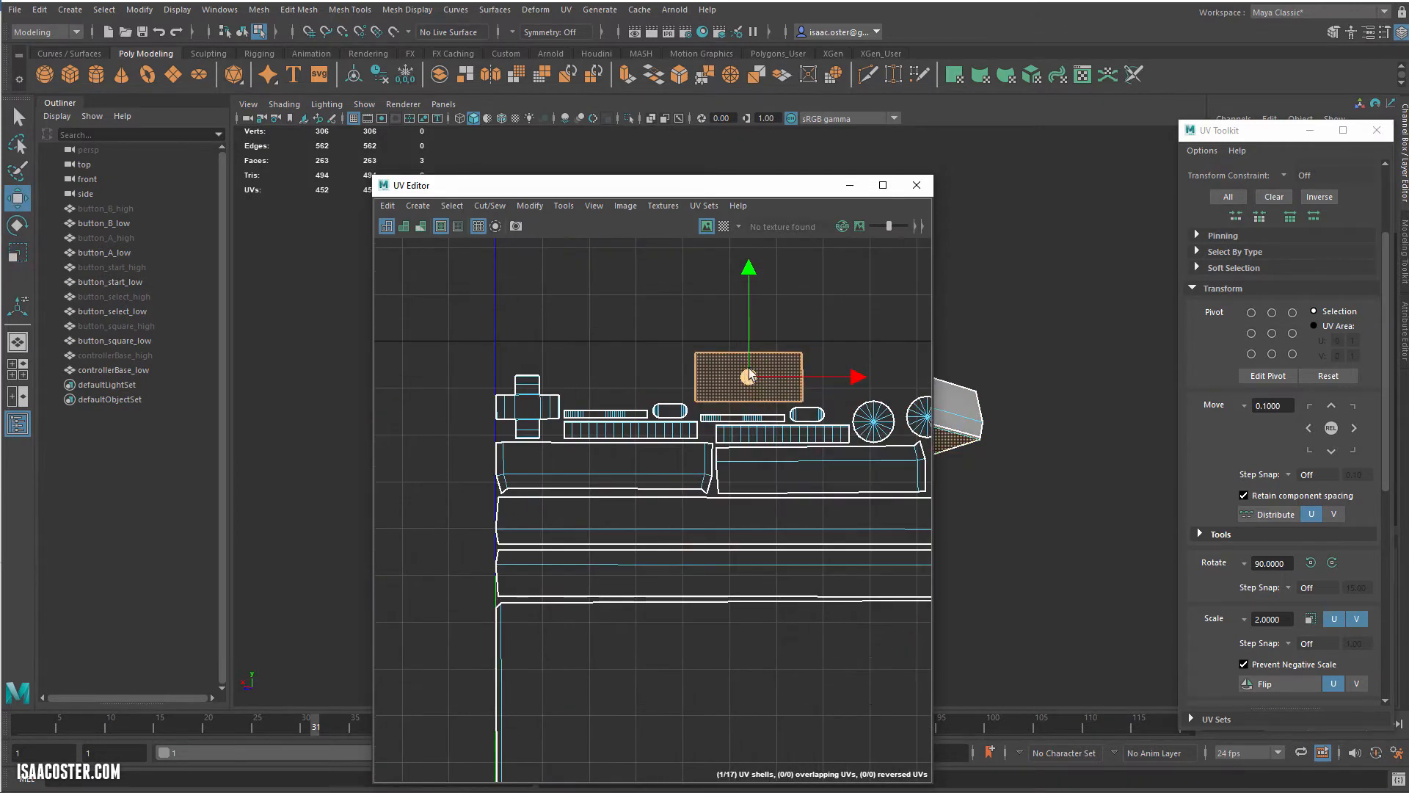
pyautogui.scroll(2, 748, 374)
pyautogui.moveTo(748, 377); pyautogui.dragTo(544, 372)
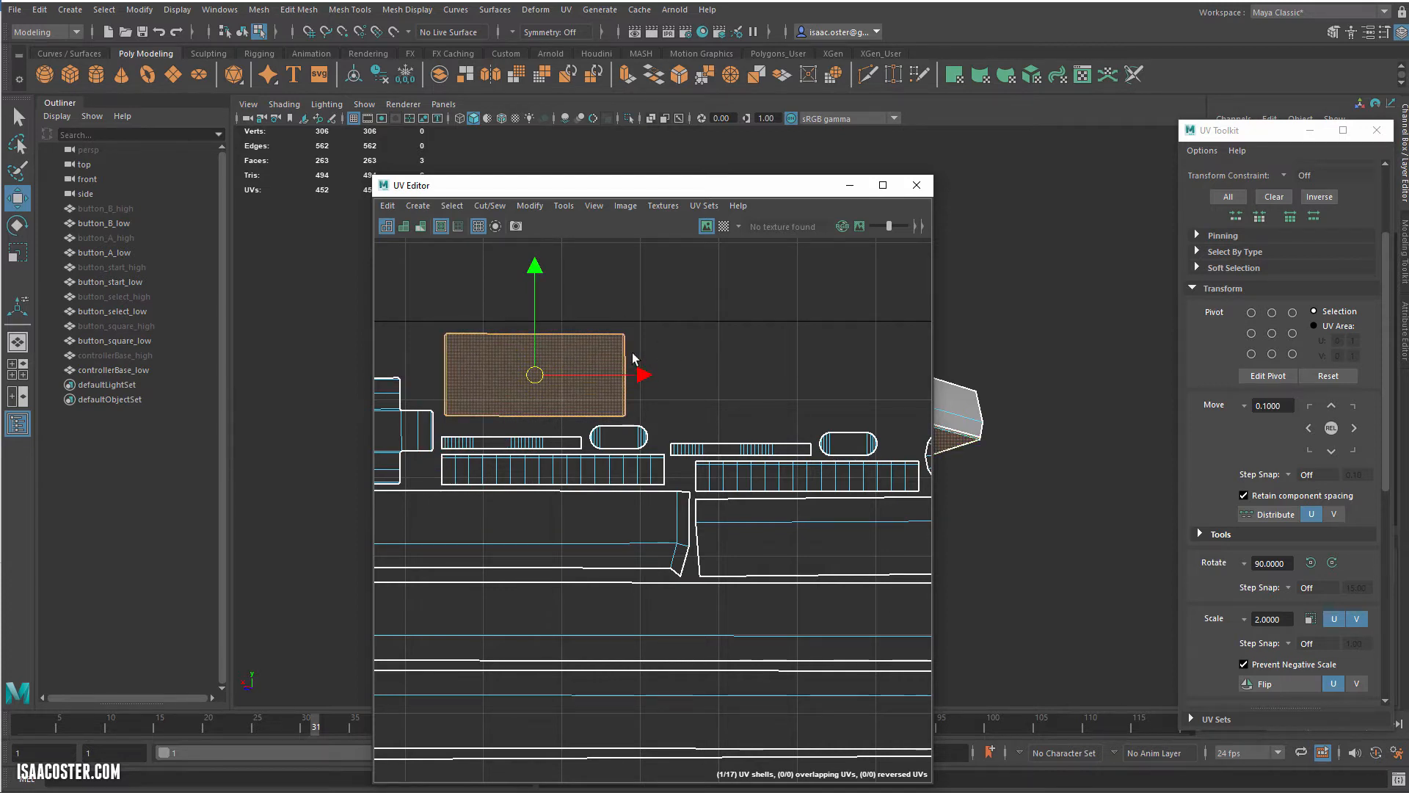
# - Straighten the bottom-face shell with a slight rotation, then shift it right to the tile's middle and scale it up slightly
pyautogui.press('e')
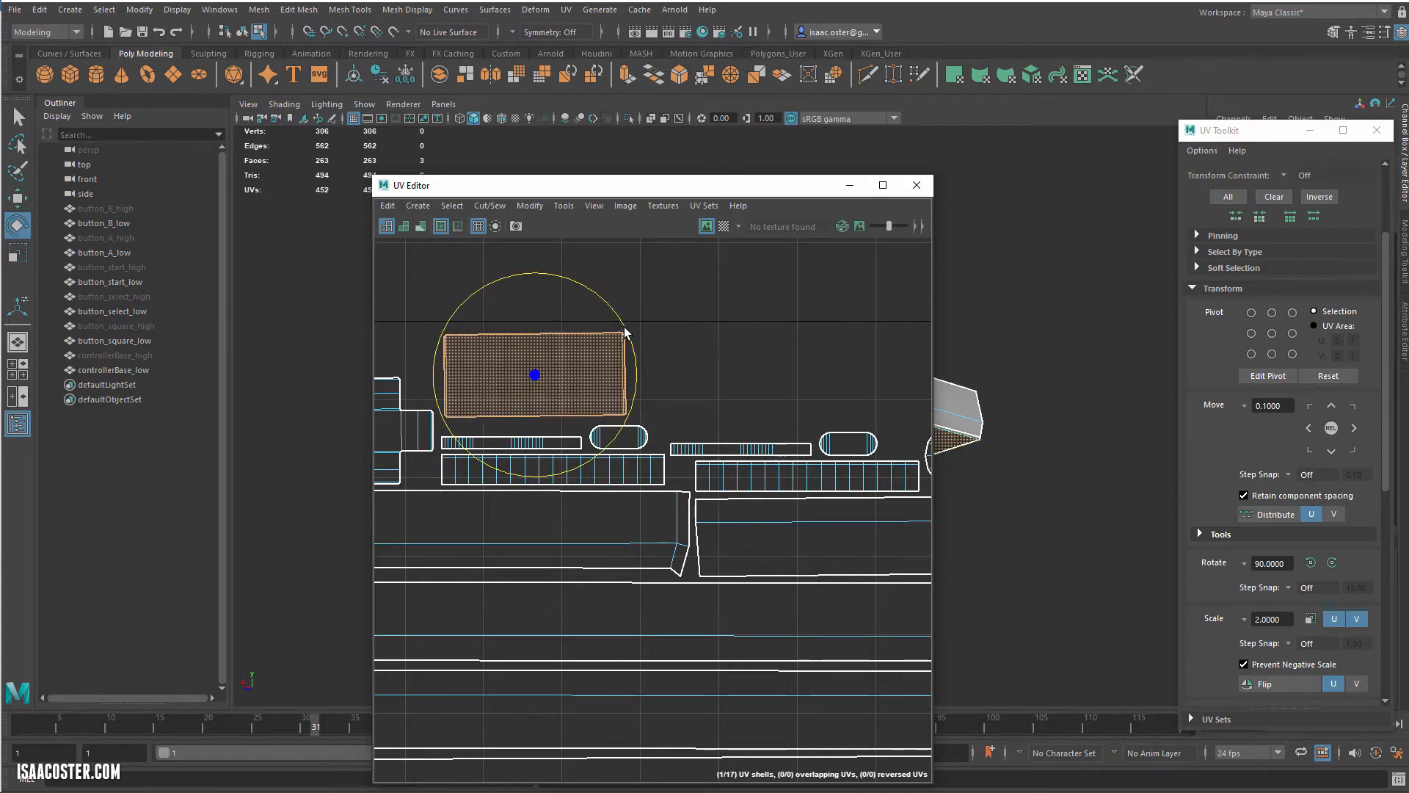
pyautogui.moveTo(624, 328); pyautogui.dragTo(626, 328)
pyautogui.press('w')
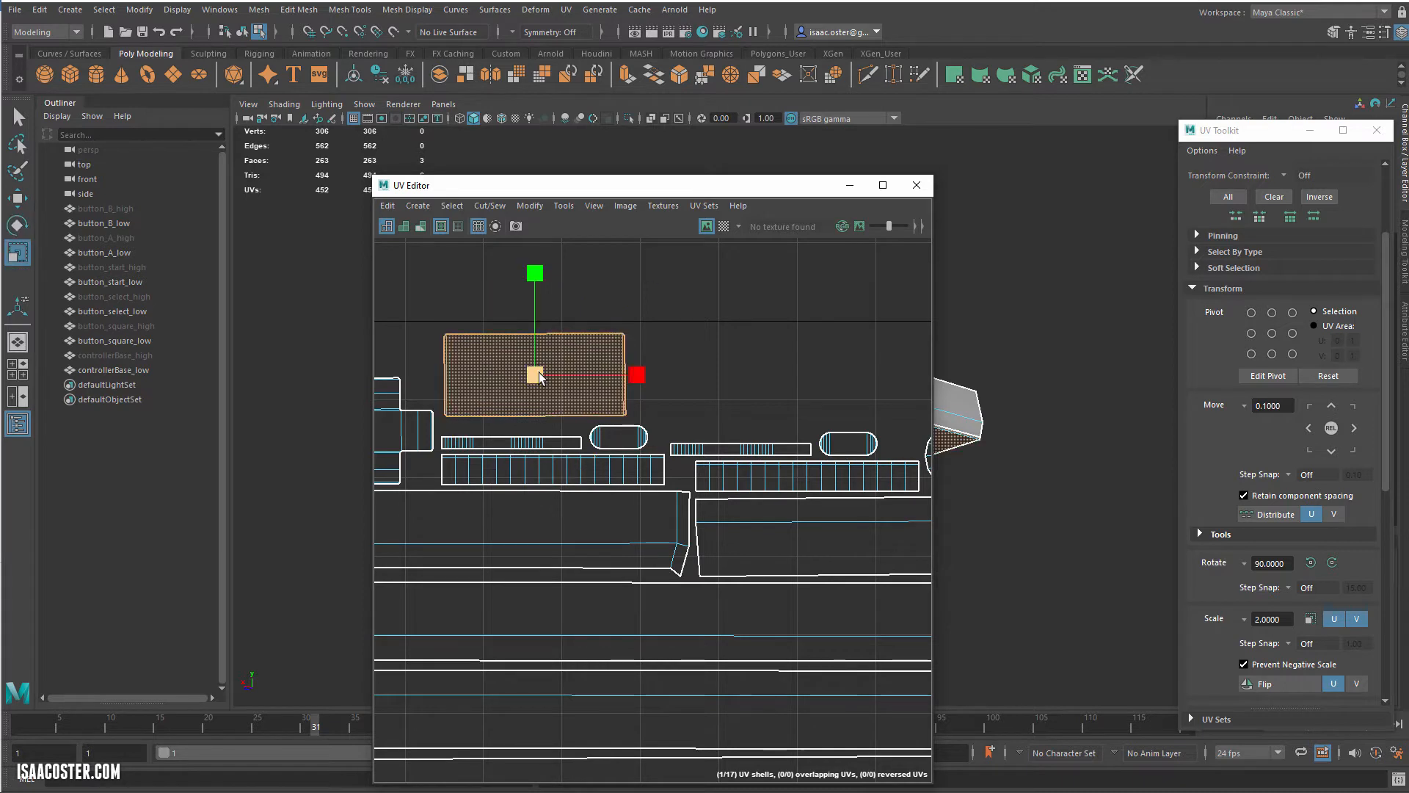
pyautogui.moveTo(535, 375); pyautogui.dragTo(763, 381)
pyautogui.press('r')
pyautogui.press('w')
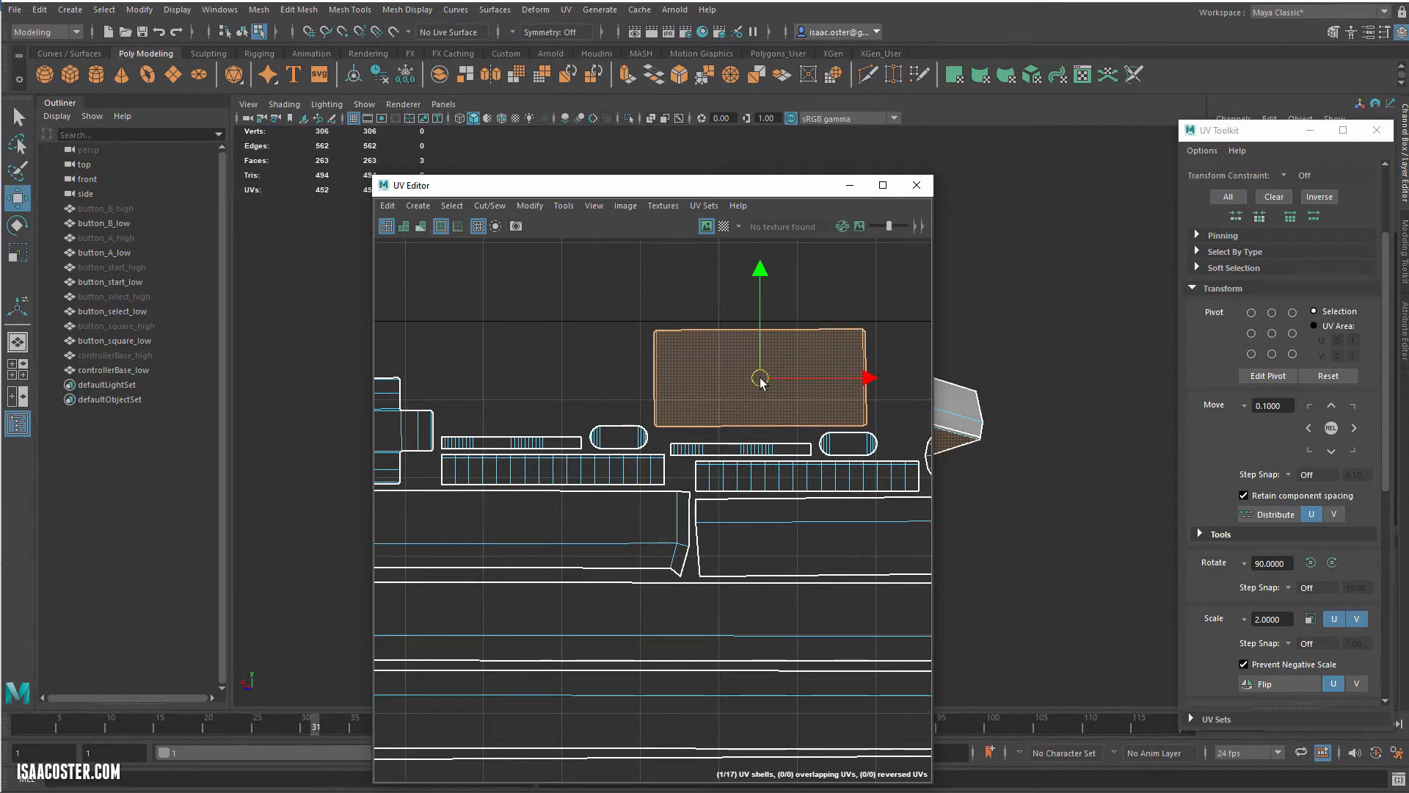
pyautogui.keyDown('alt'); pyautogui.moveTo(742, 405); pyautogui.dragTo(640, 317, button='right'); pyautogui.keyUp('alt')
pyautogui.keyDown('alt'); pyautogui.moveTo(663, 344); pyautogui.dragTo(587, 322, button='middle'); pyautogui.keyUp('alt')
pyautogui.keyDown('alt'); pyautogui.moveTo(494, 449); pyautogui.dragTo(443, 436, button='middle'); pyautogui.keyUp('alt')
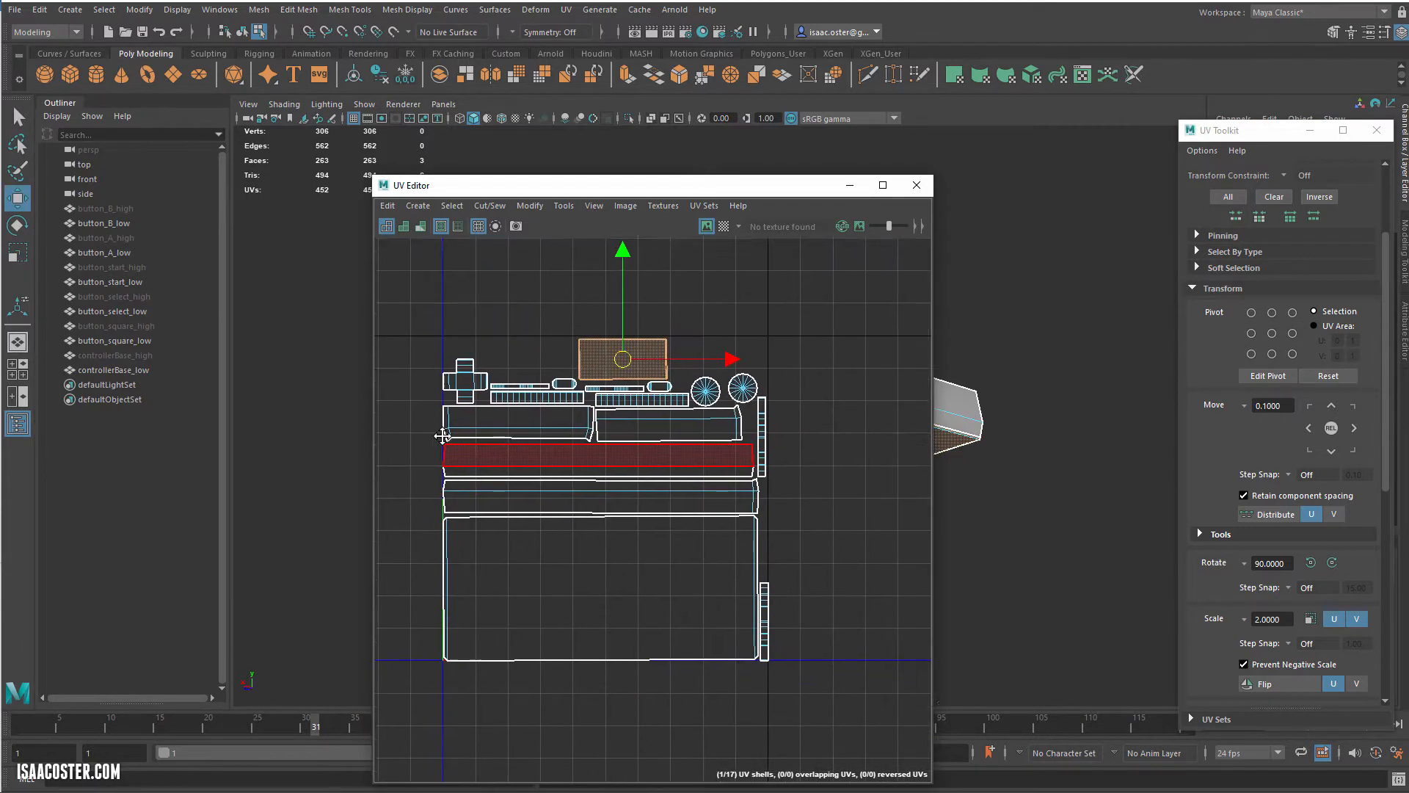
pyautogui.click(892, 474)
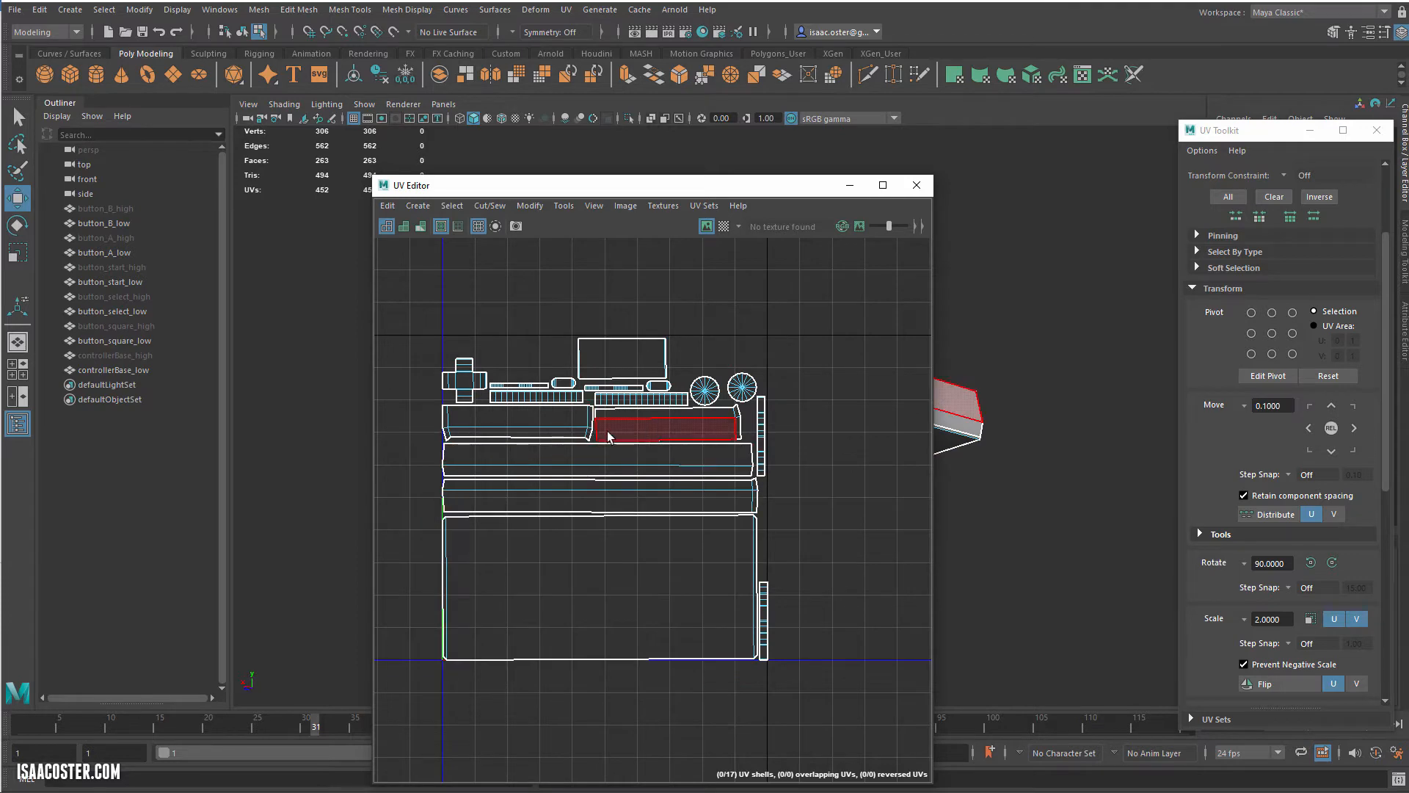
# - Display the checker map on the UVs and model, and move the UV Editor aside to uncover the controller
pyautogui.scroll(3, 557, 459)
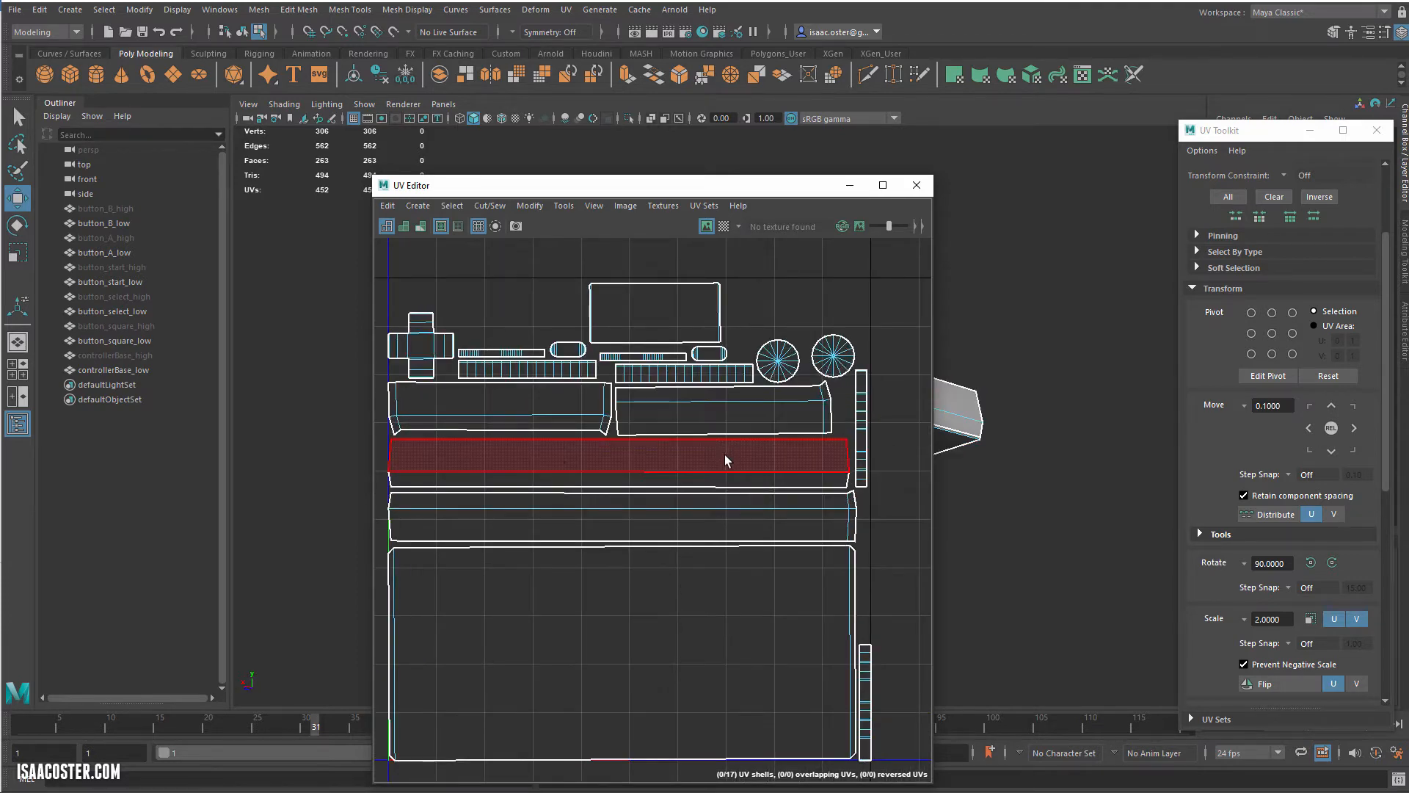
pyautogui.scroll(-1, 725, 460)
pyautogui.click(724, 226)
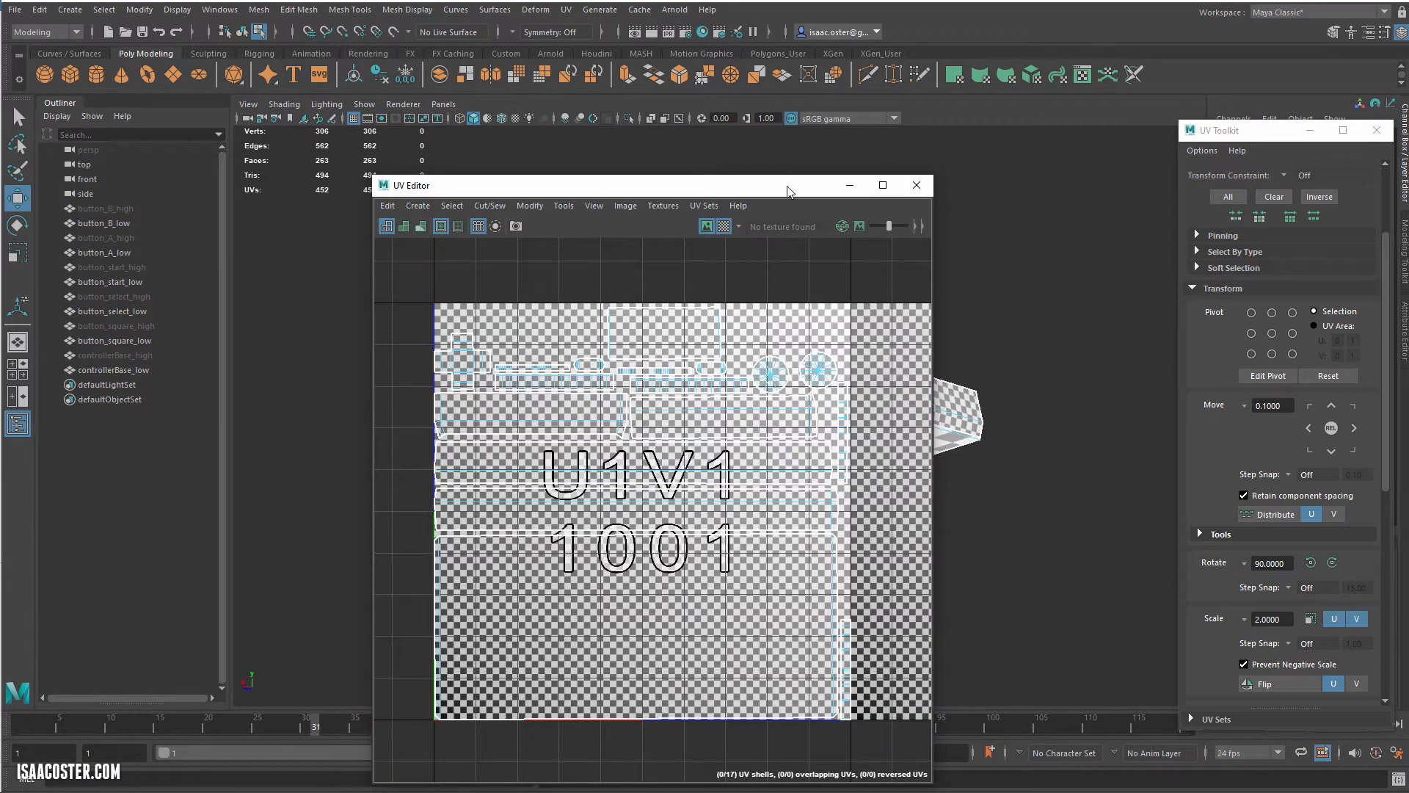
pyautogui.moveTo(788, 191); pyautogui.dragTo(402, 193)
# - Compare the checker size on the controller's underside with its top, sides and buttons, and close the UV Editor
pyautogui.keyDown('alt'); pyautogui.moveTo(1000, 371); pyautogui.dragTo(840, 436); pyautogui.keyUp('alt')
pyautogui.click(782, 425)
pyautogui.scroll(5, 764, 550)
pyautogui.click(940, 416)
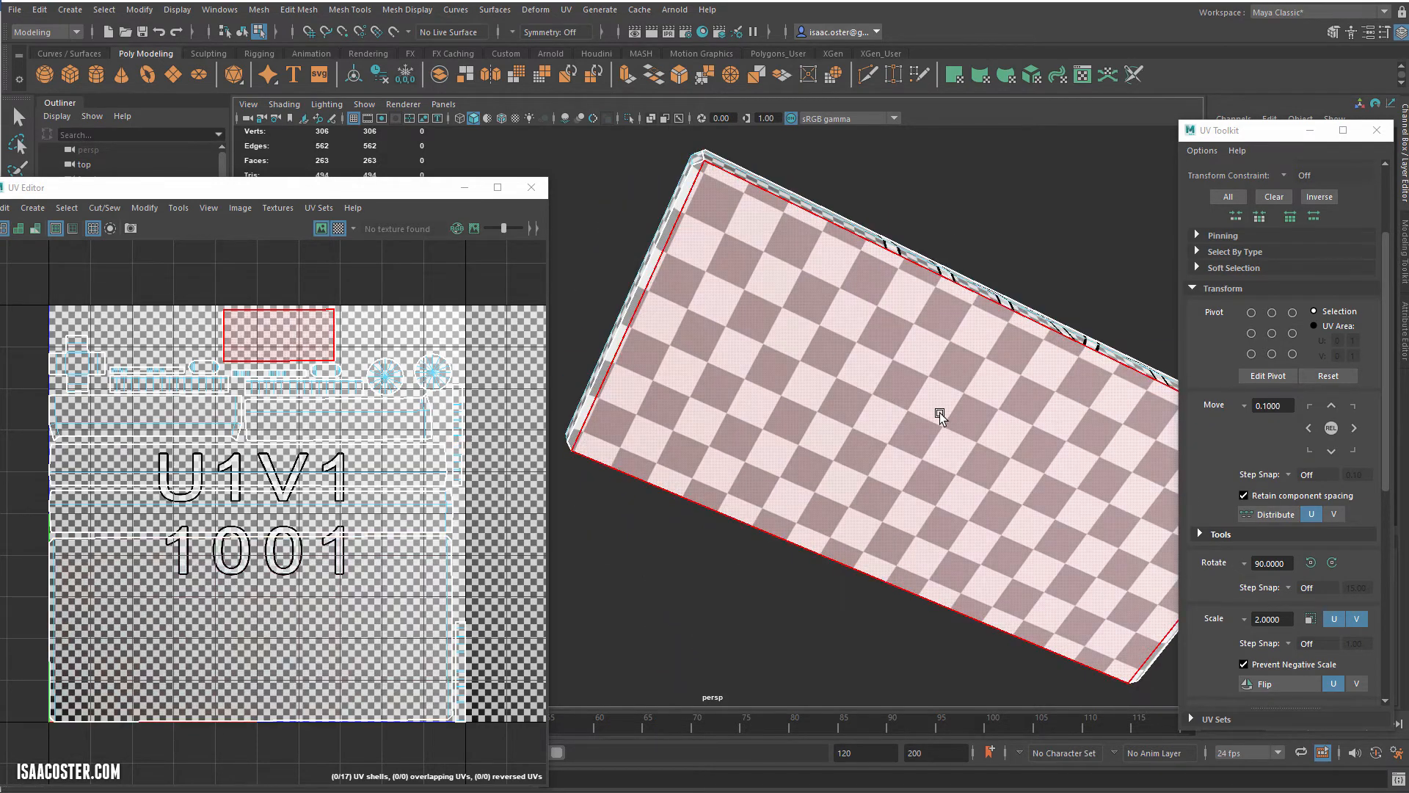
pyautogui.keyDown('alt'); pyautogui.moveTo(940, 417); pyautogui.dragTo(866, 510); pyautogui.keyUp('alt')
pyautogui.keyDown('alt'); pyautogui.moveTo(866, 511); pyautogui.dragTo(983, 507, button='right'); pyautogui.keyUp('alt')
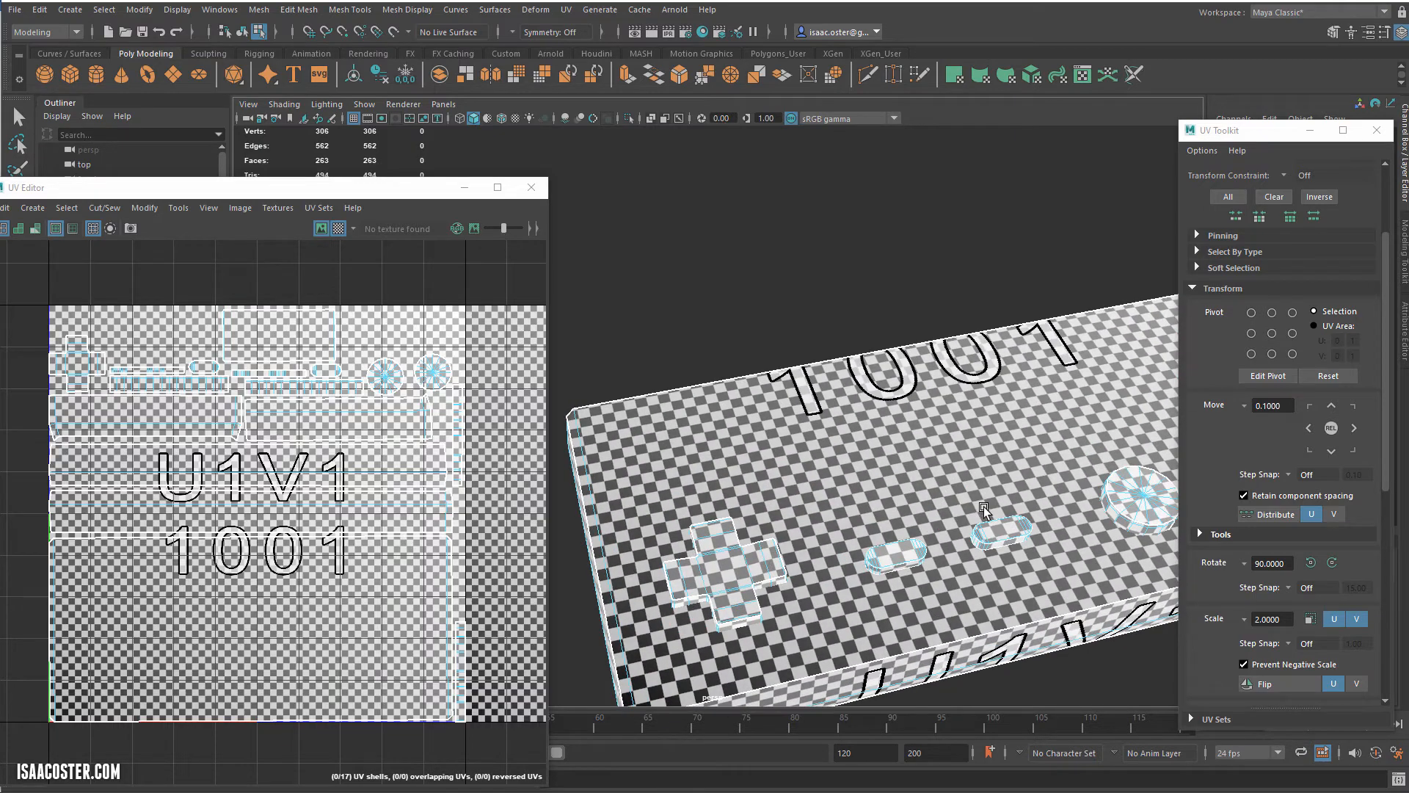
pyautogui.keyDown('alt'); pyautogui.moveTo(984, 507); pyautogui.dragTo(870, 440); pyautogui.keyUp('alt')
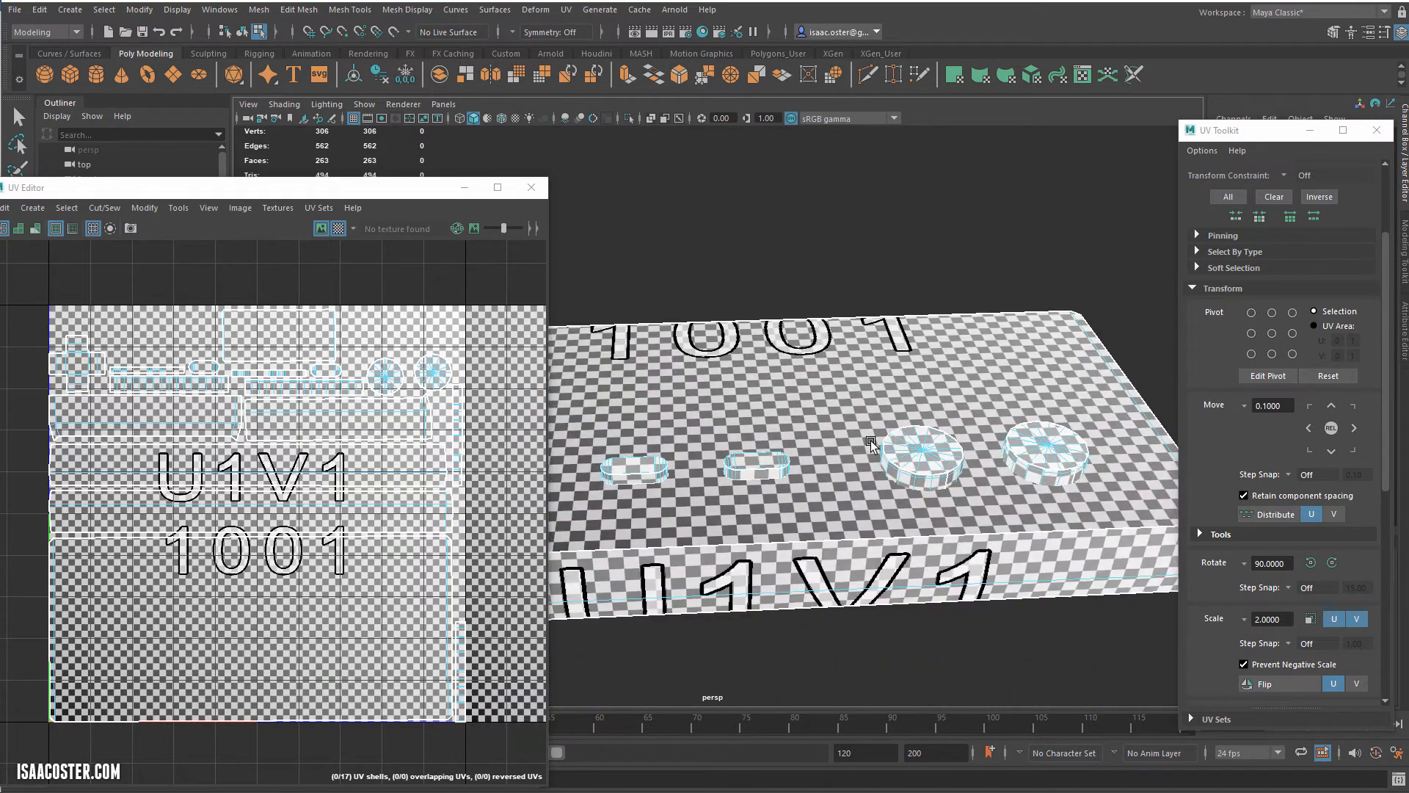
pyautogui.keyDown('alt'); pyautogui.moveTo(871, 441); pyautogui.dragTo(823, 455, button='right'); pyautogui.keyUp('alt')
pyautogui.keyDown('alt'); pyautogui.moveTo(823, 455); pyautogui.dragTo(876, 478, button='middle'); pyautogui.keyUp('alt')
pyautogui.keyDown('alt'); pyautogui.moveTo(877, 478); pyautogui.dragTo(820, 439); pyautogui.keyUp('alt')
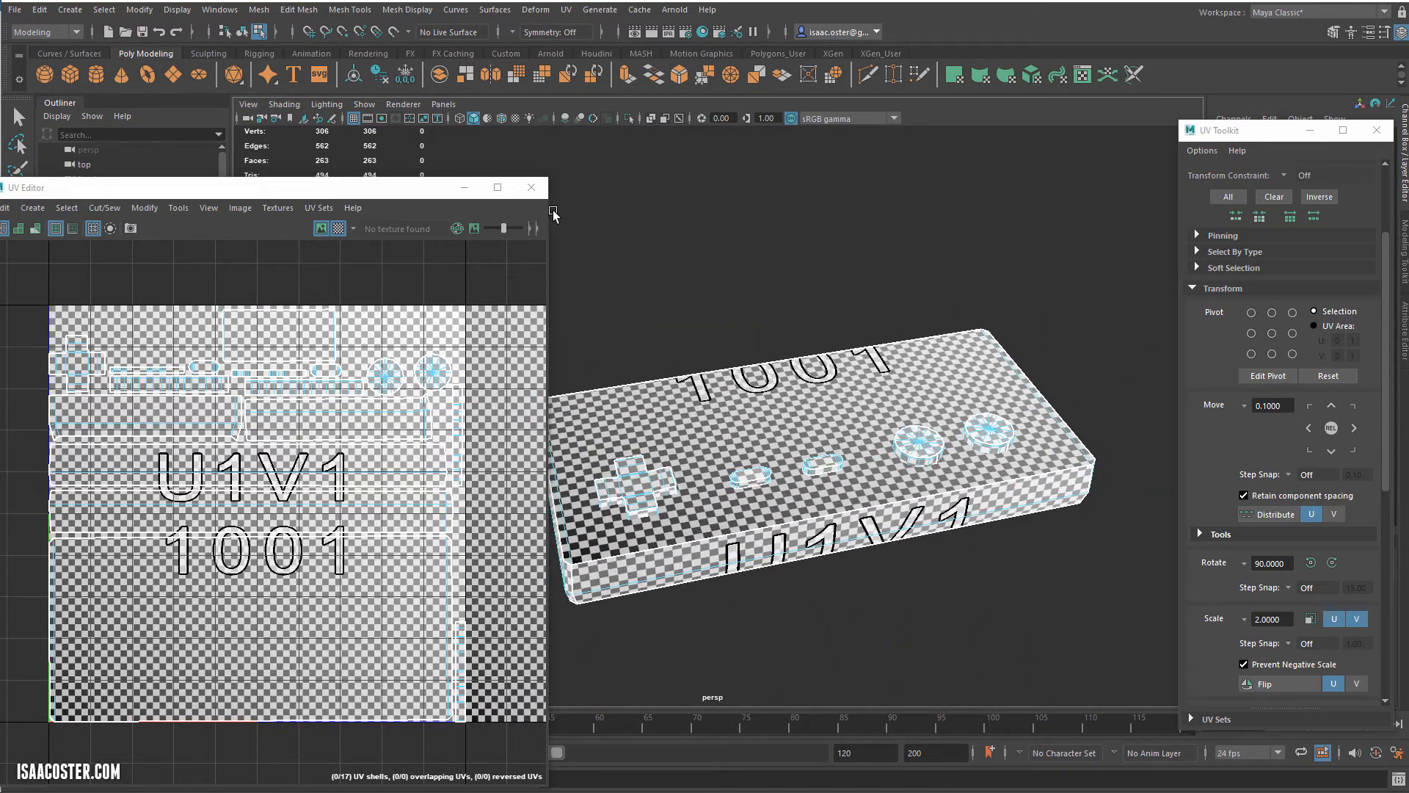
pyautogui.click(531, 188)
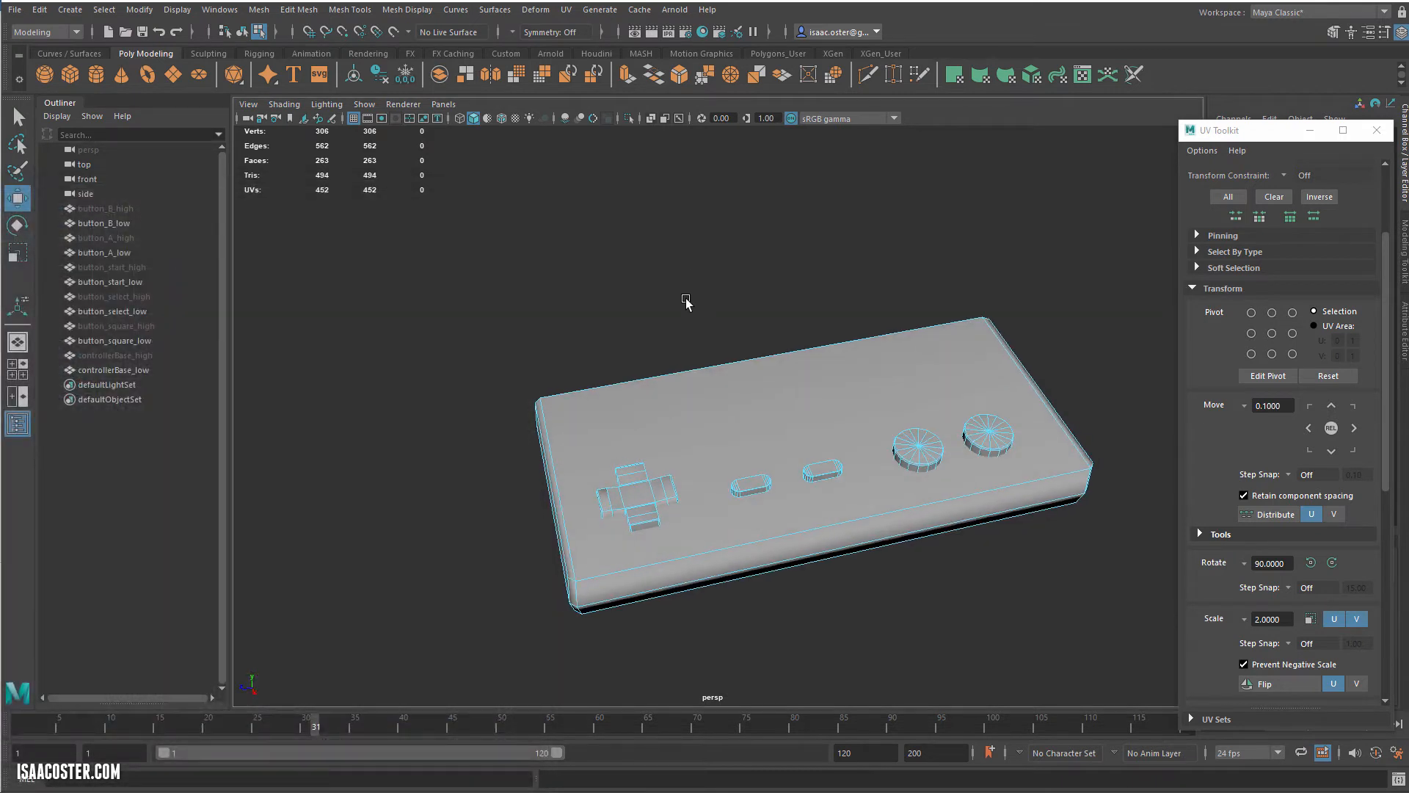
# - Select all the low-poly controller objects in object mode and open the Hypershade over the viewport
pyautogui.press('F8')
pyautogui.moveTo(1107, 245); pyautogui.dragTo(524, 665)
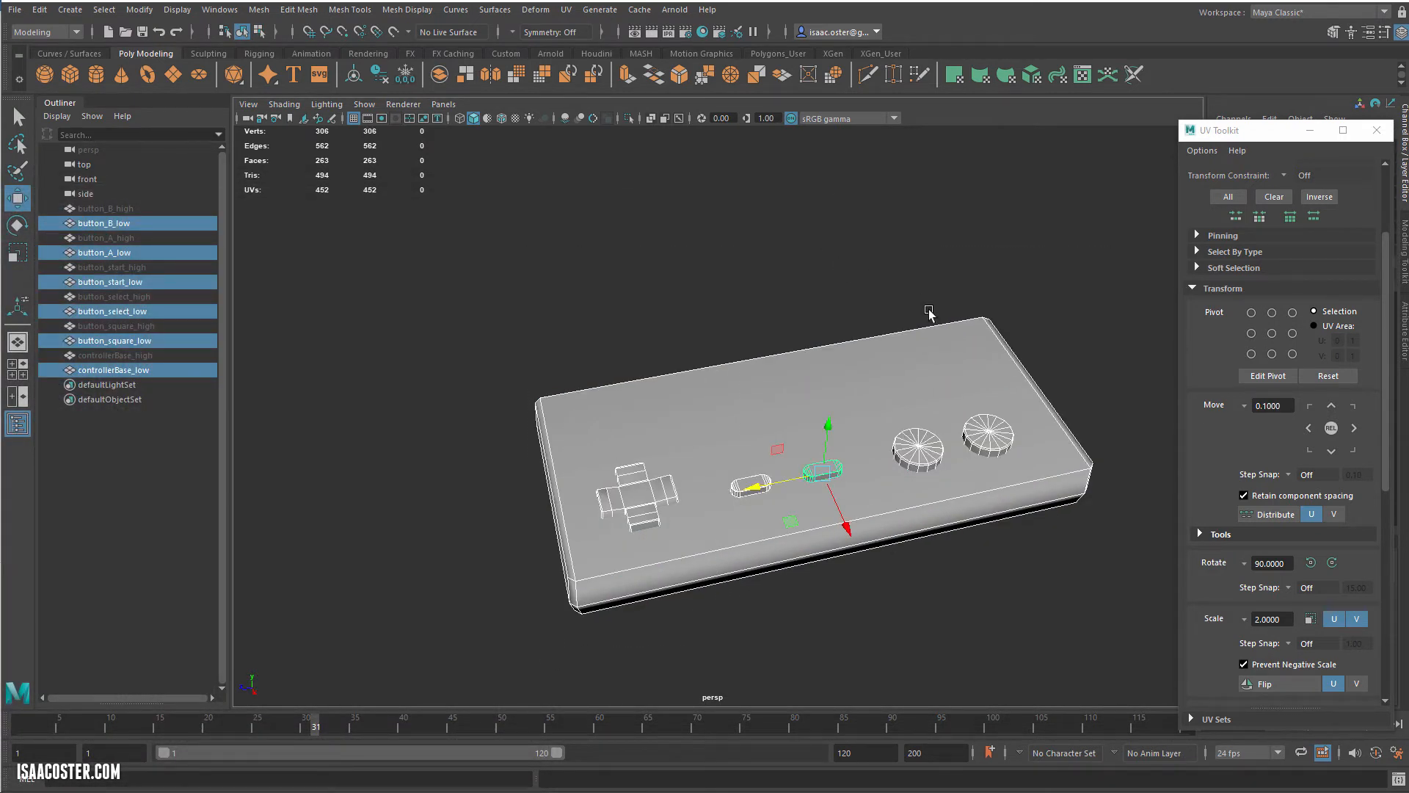
pyautogui.click(702, 32)
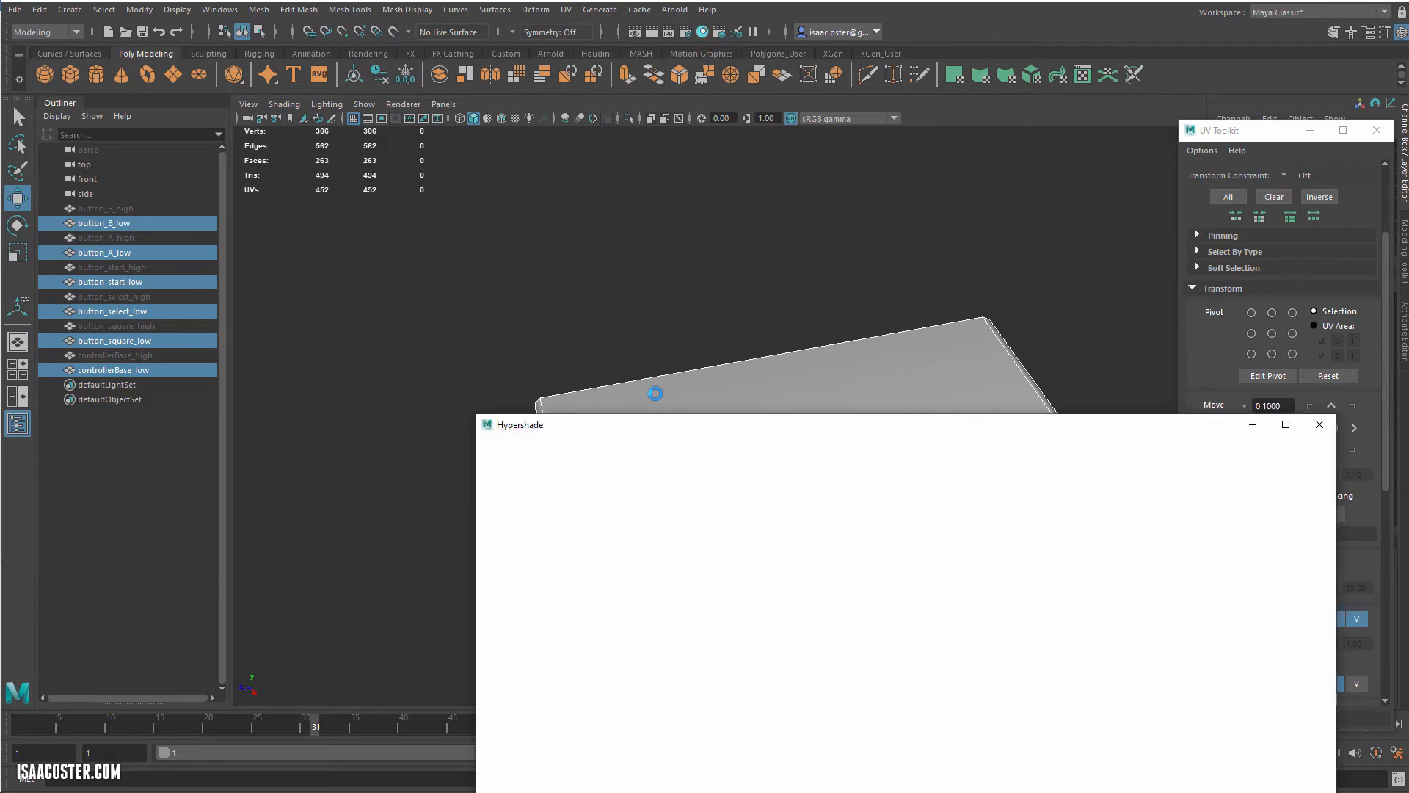
pyautogui.moveTo(682, 418); pyautogui.dragTo(461, 176)
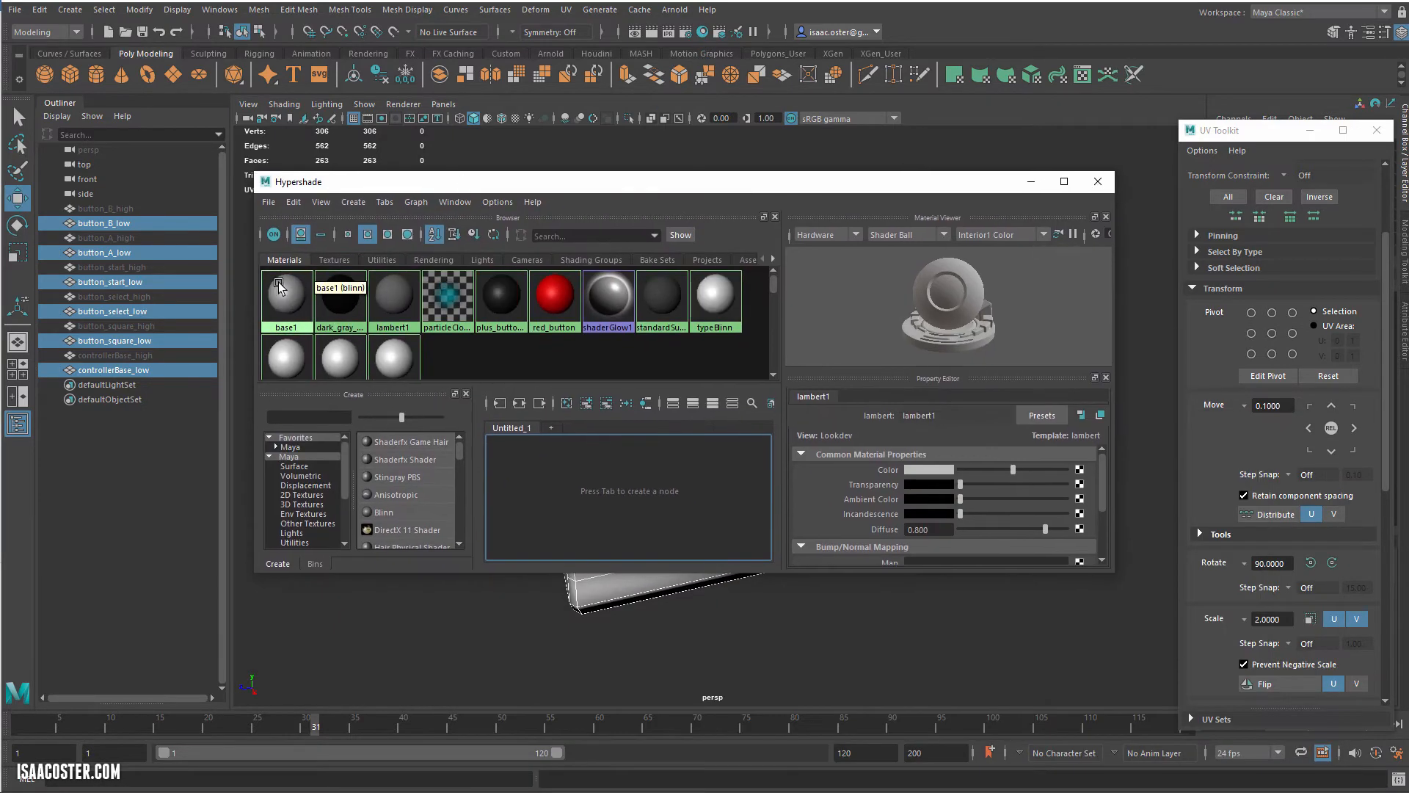
# - Create a Blinn material and assign it to all the low-poly controller objects
pyautogui.click(383, 513)
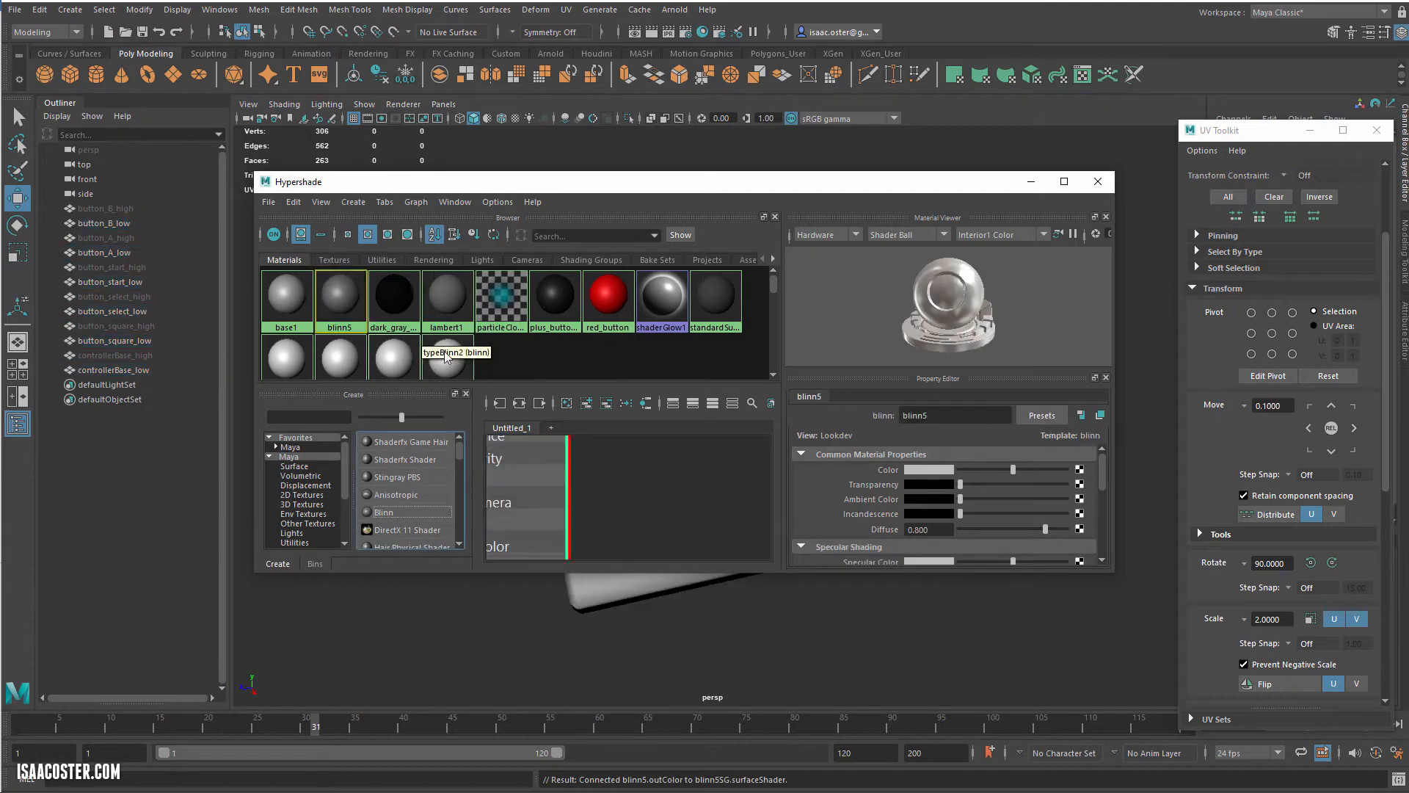
pyautogui.moveTo(399, 184); pyautogui.dragTo(1035, 288)
pyautogui.keyDown('alt'); pyautogui.moveTo(682, 367); pyautogui.dragTo(440, 330, button='middle'); pyautogui.keyUp('alt')
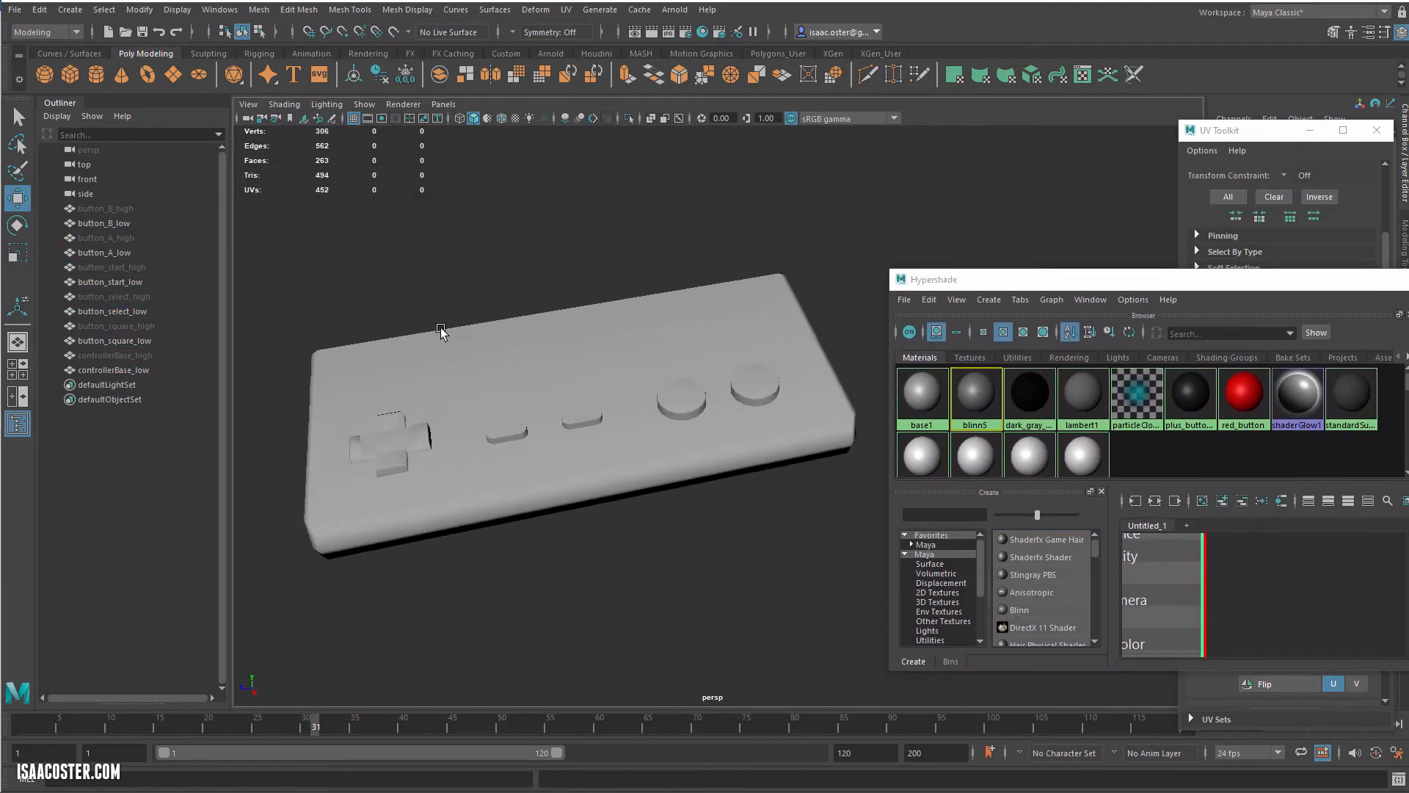
pyautogui.keyDown('alt'); pyautogui.moveTo(441, 331); pyautogui.dragTo(459, 312); pyautogui.keyUp('alt')
pyautogui.moveTo(881, 220); pyautogui.dragTo(262, 651)
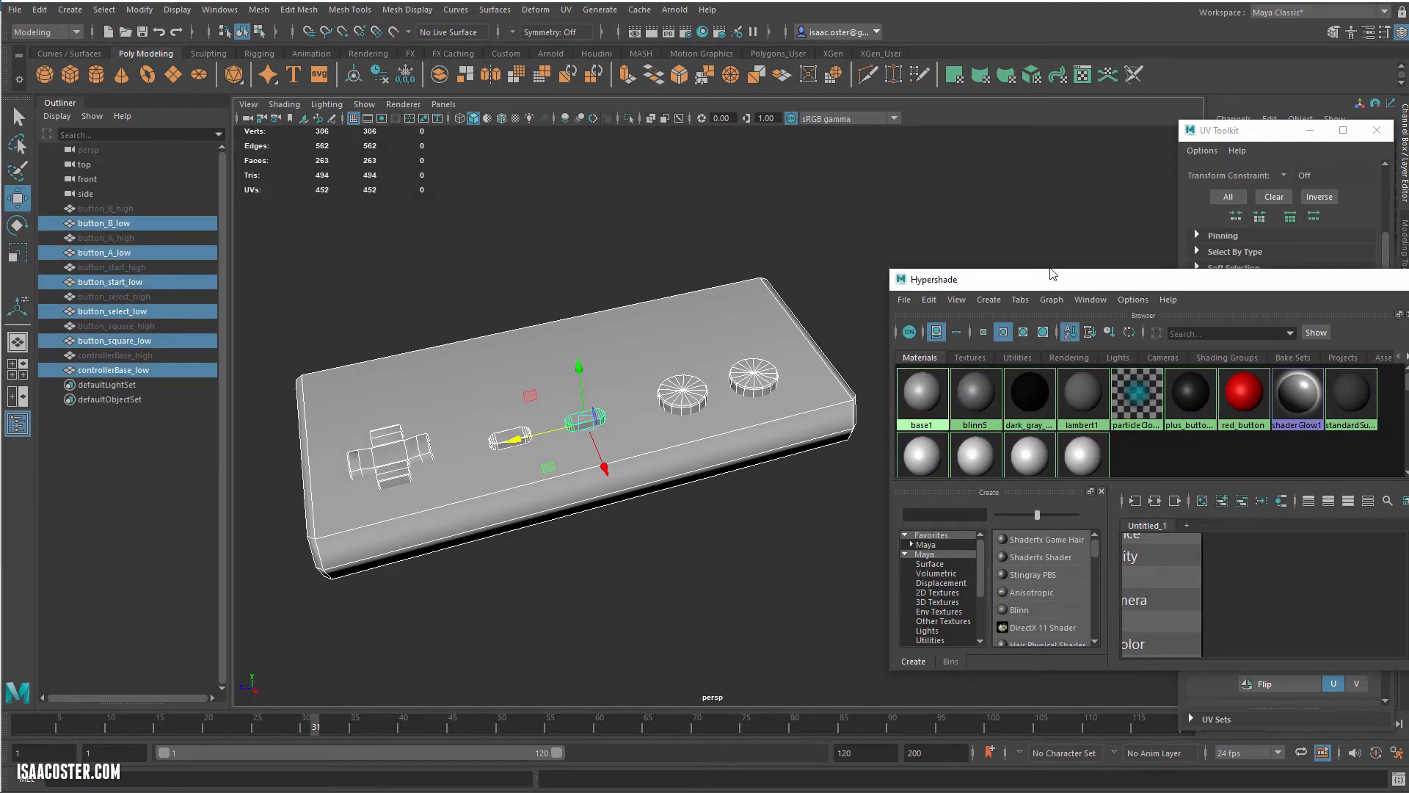
pyautogui.moveTo(1071, 280); pyautogui.dragTo(1043, 232)
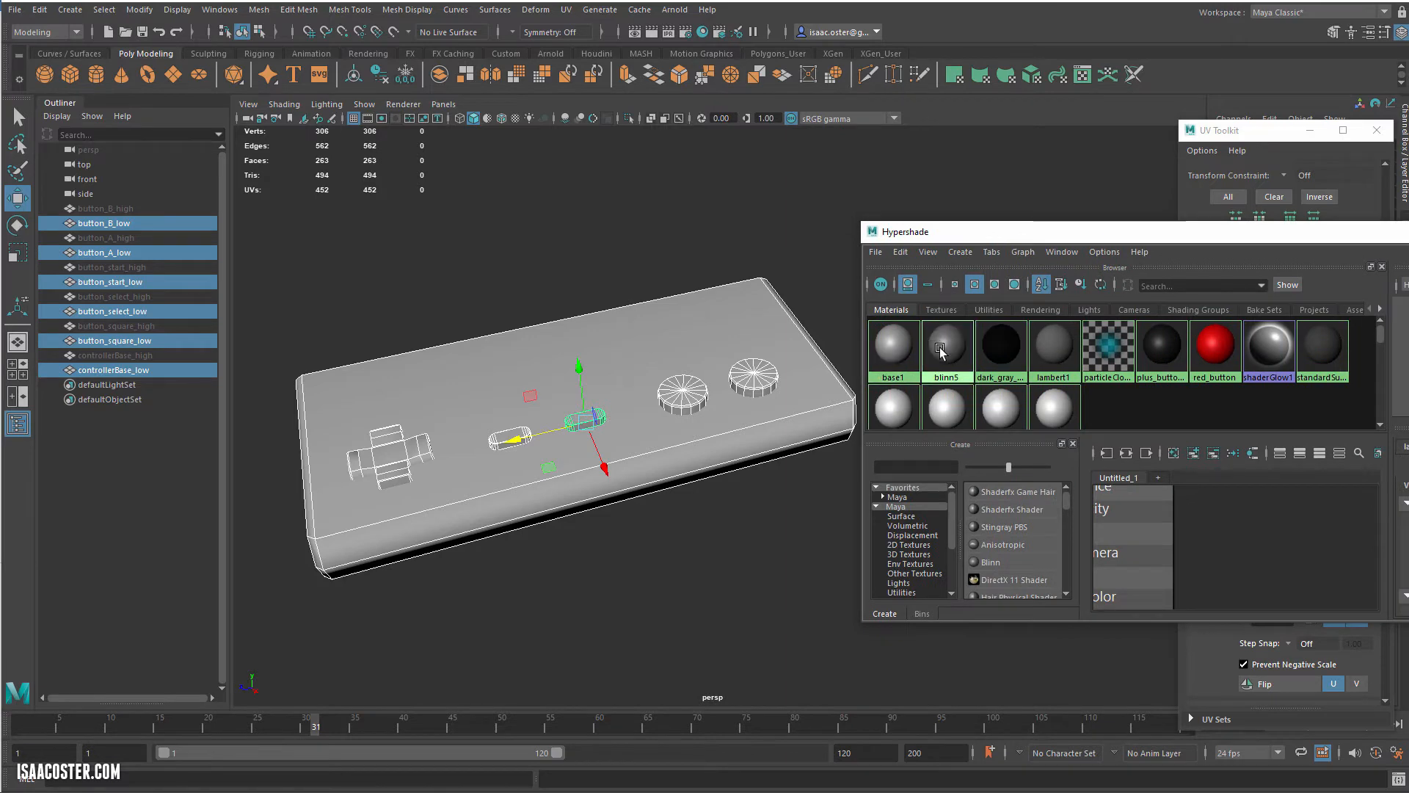
pyautogui.rightClick(935, 348)
pyautogui.click(881, 361)
# - Rename the new Blinn material as NES_controller_mat
pyautogui.moveTo(989, 236); pyautogui.dragTo(644, 194)
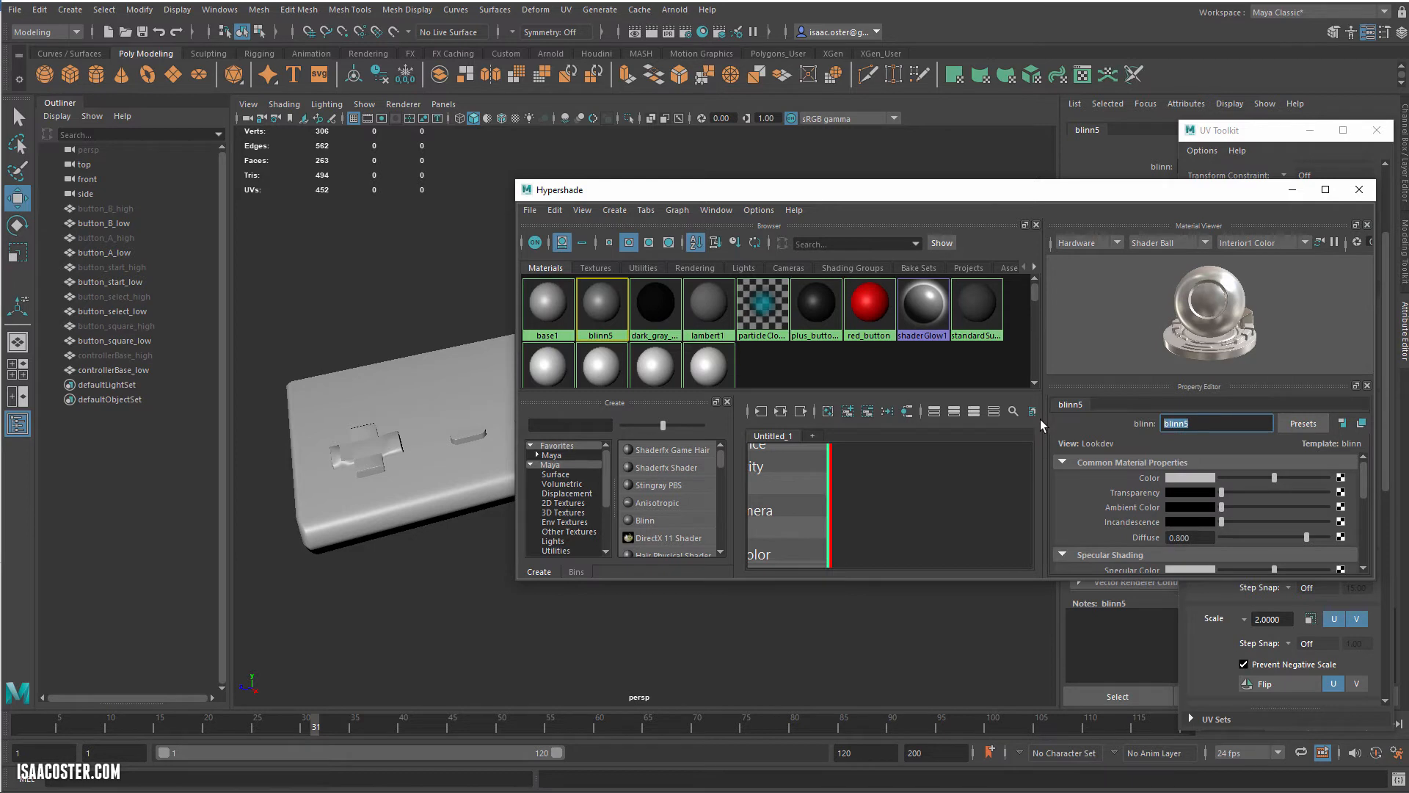
pyautogui.press('BackSpace')
pyautogui.write('NES')
pyautogui.write('_')
pyautogui.write('c')
pyautogui.write('op')
pyautogui.write('troller')
pyautogui.write('_mat')
pyautogui.press('Return')
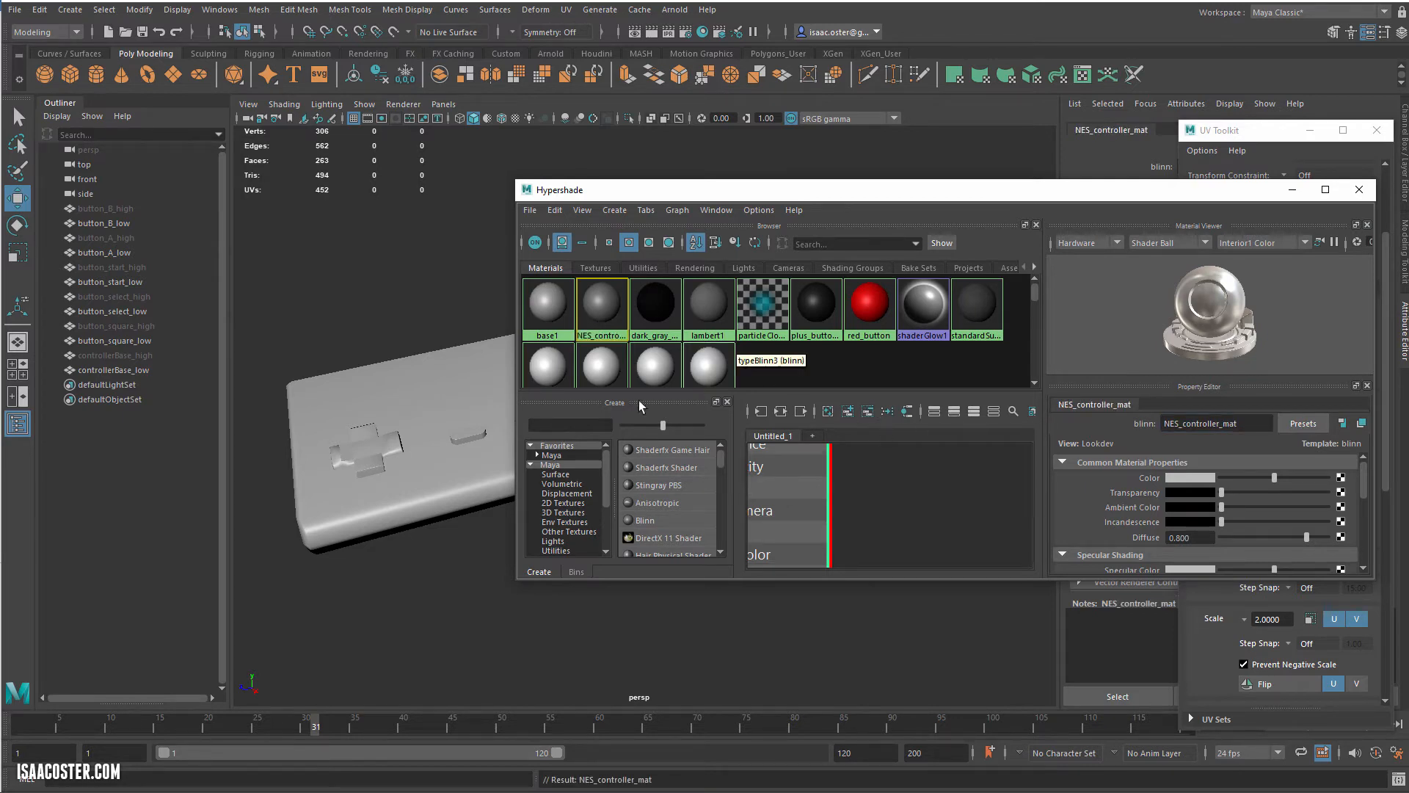
# - Select the objects that use NES_controller_mat to check its assignment, and move the Hypershade off the controller
pyautogui.moveTo(592, 320); pyautogui.dragTo(673, 308, button='right')
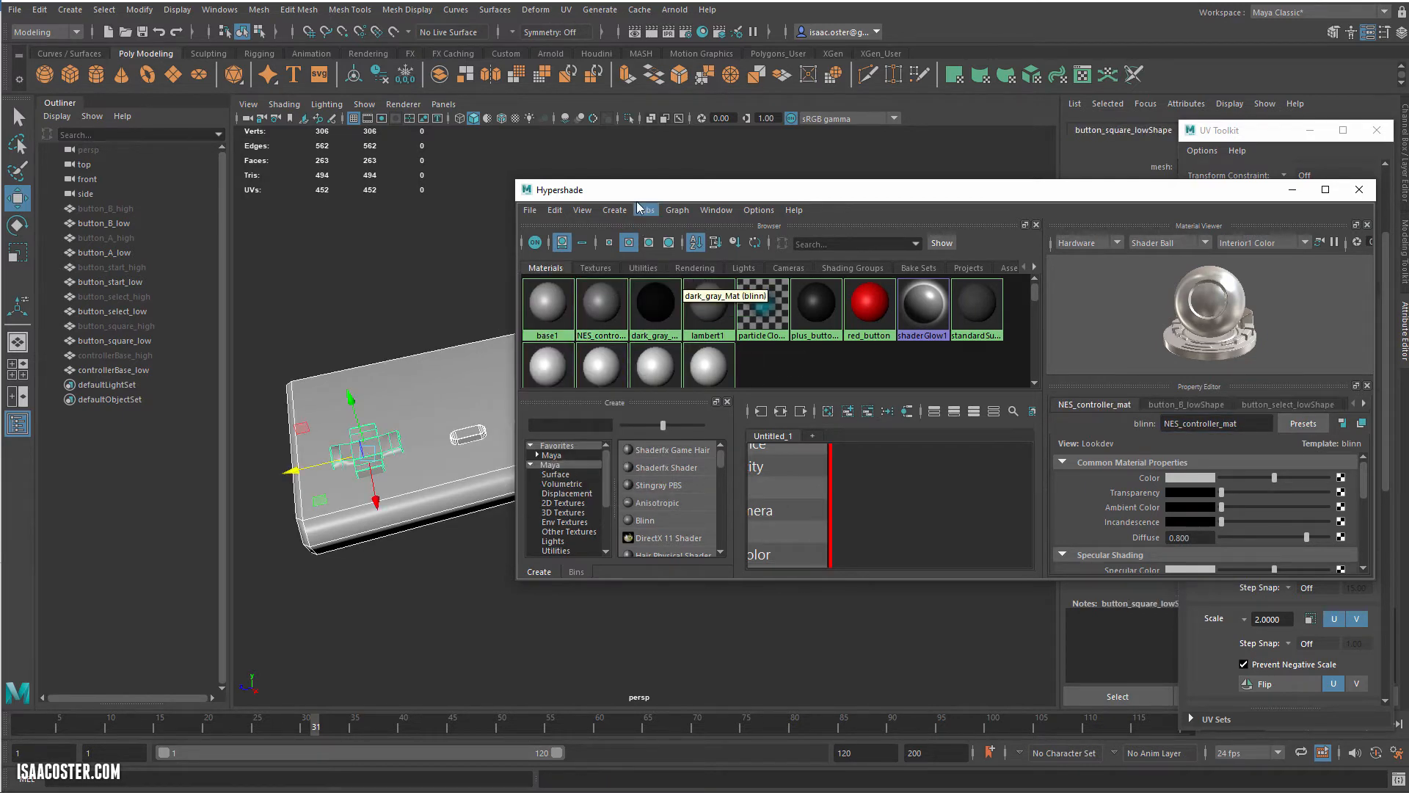
pyautogui.moveTo(639, 193); pyautogui.dragTo(682, 262)
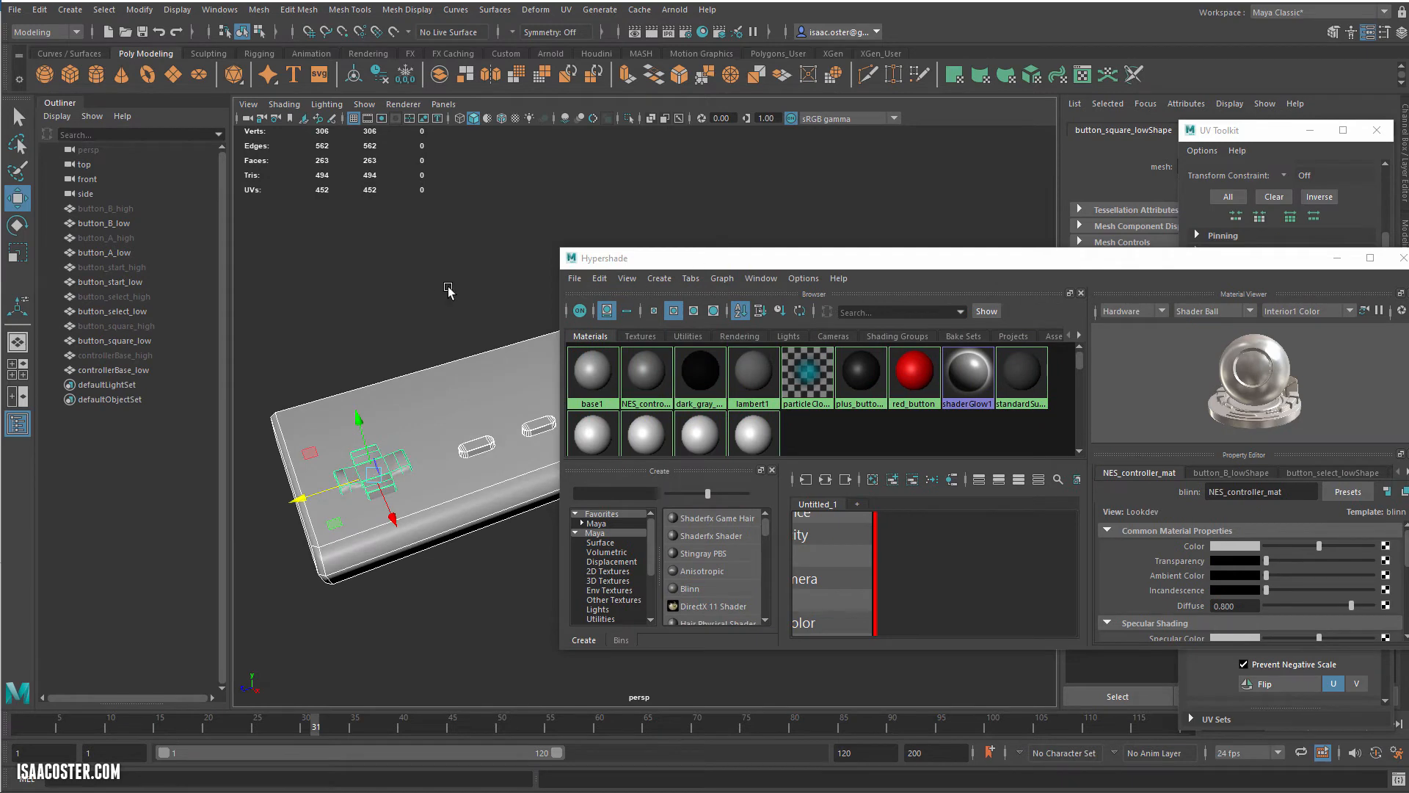
pyautogui.keyDown('alt'); pyautogui.moveTo(448, 291); pyautogui.dragTo(501, 265); pyautogui.keyUp('alt')
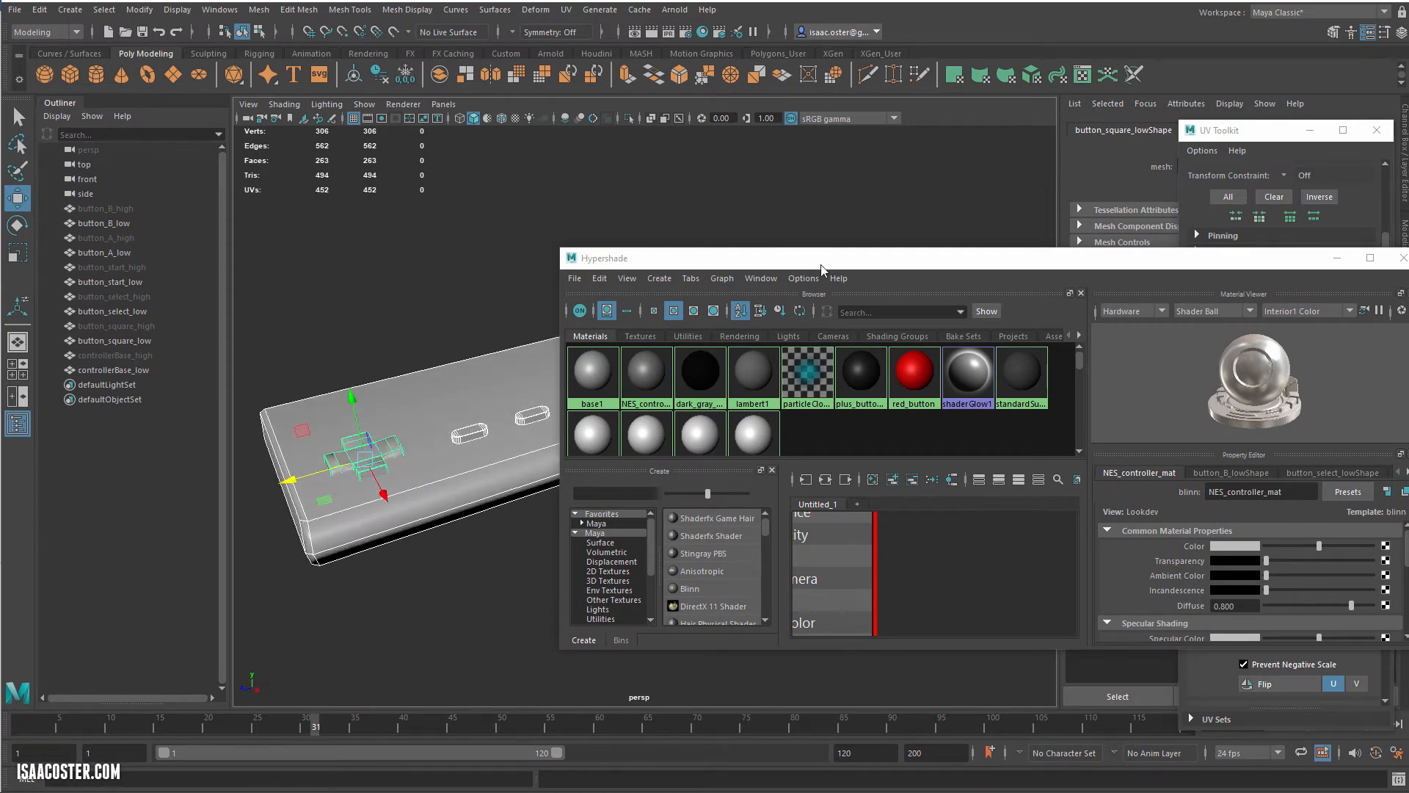
pyautogui.moveTo(821, 265); pyautogui.dragTo(965, 300)
pyautogui.keyDown('alt'); pyautogui.moveTo(487, 395); pyautogui.dragTo(466, 424); pyautogui.keyUp('alt')
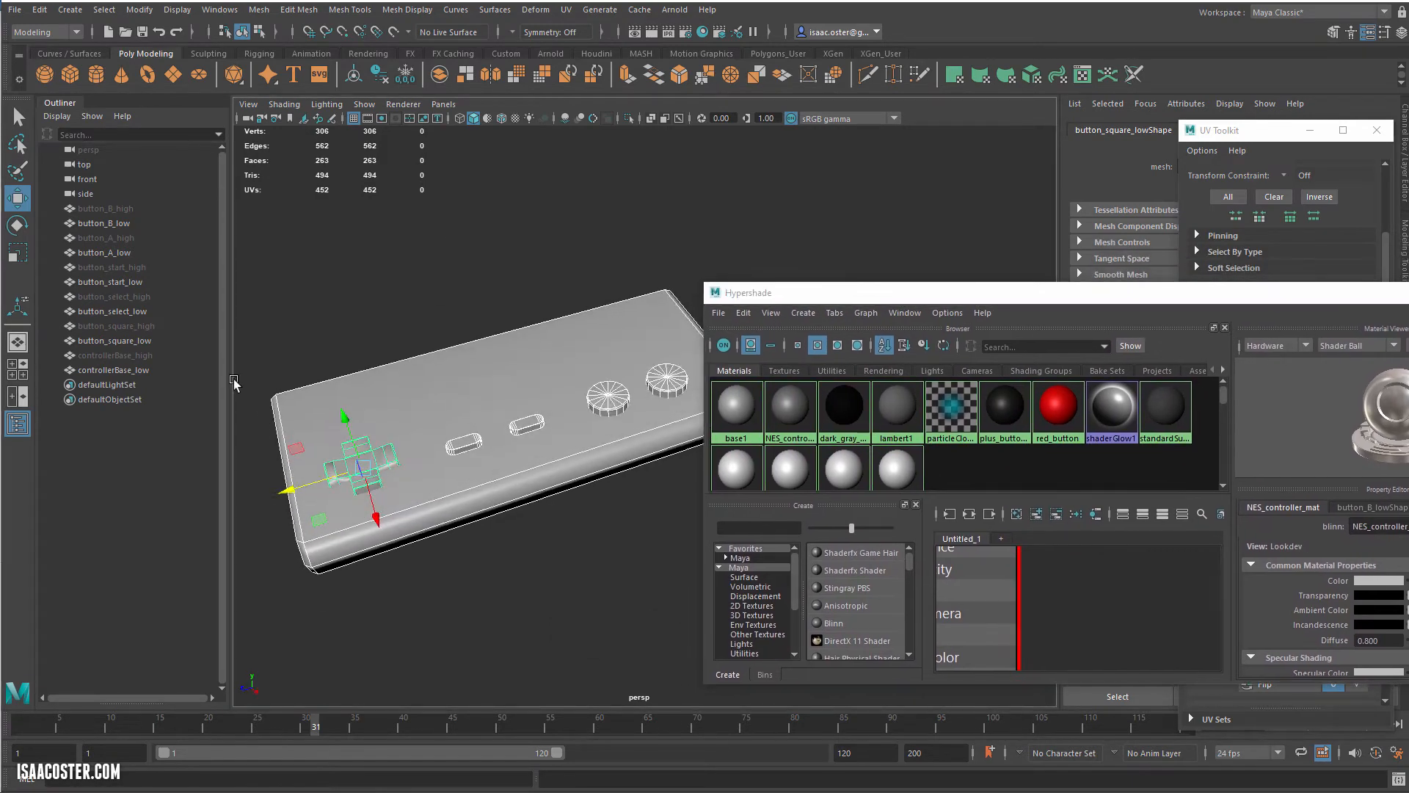
# - Hide all six low-poly objects, from controllerBase_low up to button_B_low
pyautogui.click(139, 370)
pyautogui.keyDown('ctrl'); pyautogui.click(140, 341); pyautogui.keyUp('ctrl')
pyautogui.keyDown('ctrl'); pyautogui.click(136, 311); pyautogui.keyUp('ctrl')
pyautogui.keyDown('ctrl'); pyautogui.click(135, 282); pyautogui.keyUp('ctrl')
pyautogui.keyDown('ctrl'); pyautogui.click(124, 253); pyautogui.keyUp('ctrl')
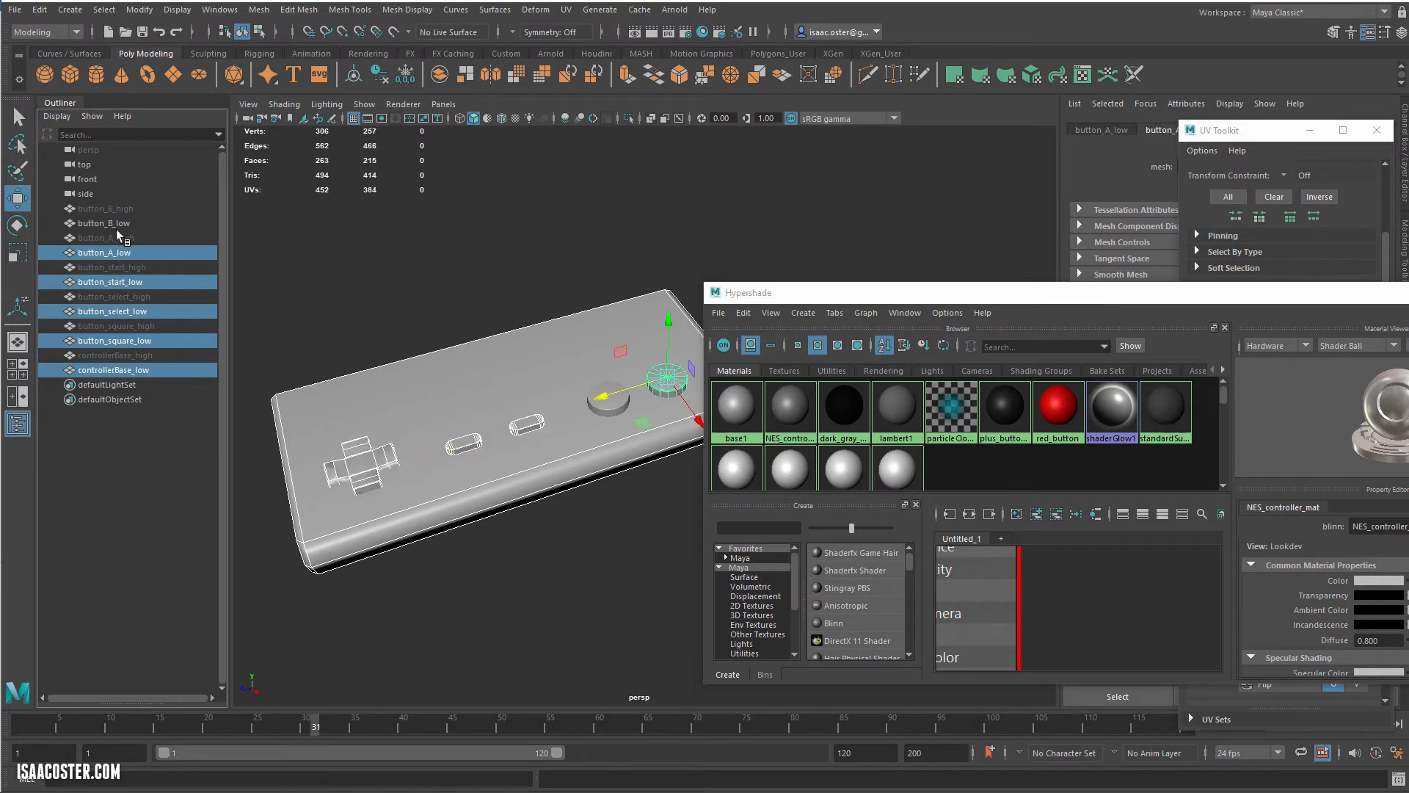
pyautogui.keyDown('ctrl'); pyautogui.click(117, 223); pyautogui.keyUp('ctrl')
pyautogui.hotkey('ctrl', 'h')
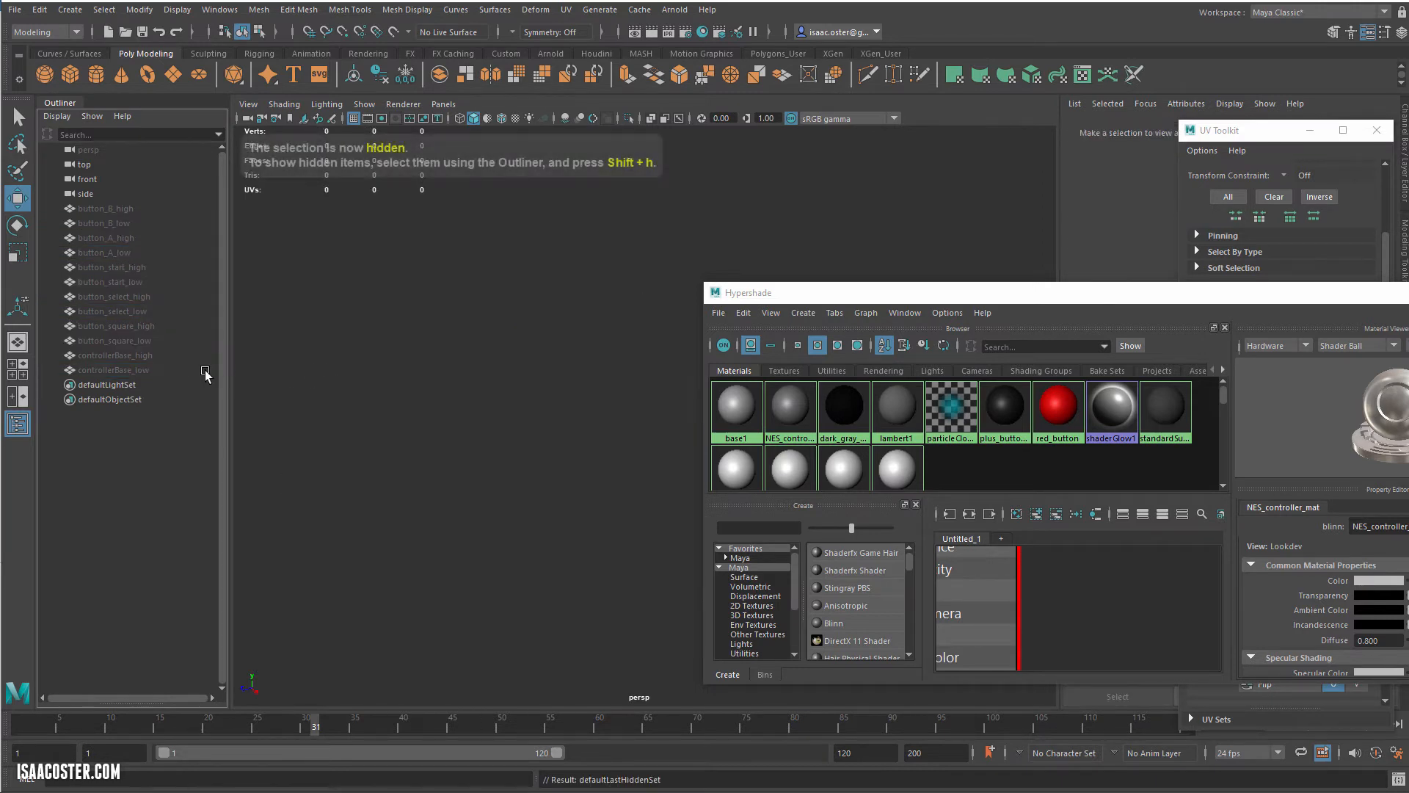
# - Unhide all six high-poly objects, clear the selection and put the Hypershade away
pyautogui.click(129, 209)
pyautogui.keyDown('ctrl'); pyautogui.click(130, 238); pyautogui.keyUp('ctrl')
pyautogui.keyDown('ctrl'); pyautogui.click(138, 268); pyautogui.keyUp('ctrl')
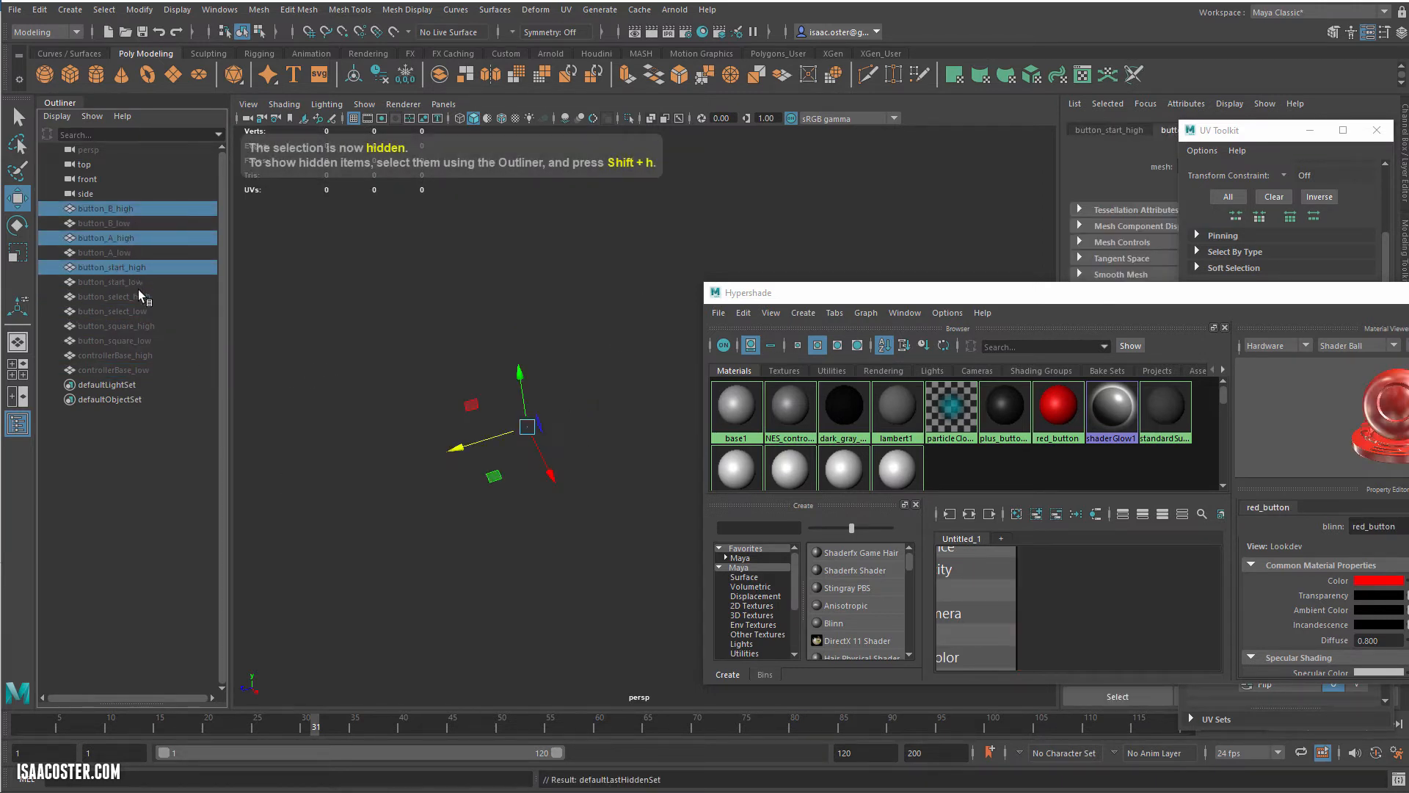
pyautogui.keyDown('ctrl'); pyautogui.click(140, 296); pyautogui.keyUp('ctrl')
pyautogui.keyDown('ctrl'); pyautogui.click(143, 325); pyautogui.keyUp('ctrl')
pyautogui.keyDown('ctrl'); pyautogui.click(144, 355); pyautogui.keyUp('ctrl')
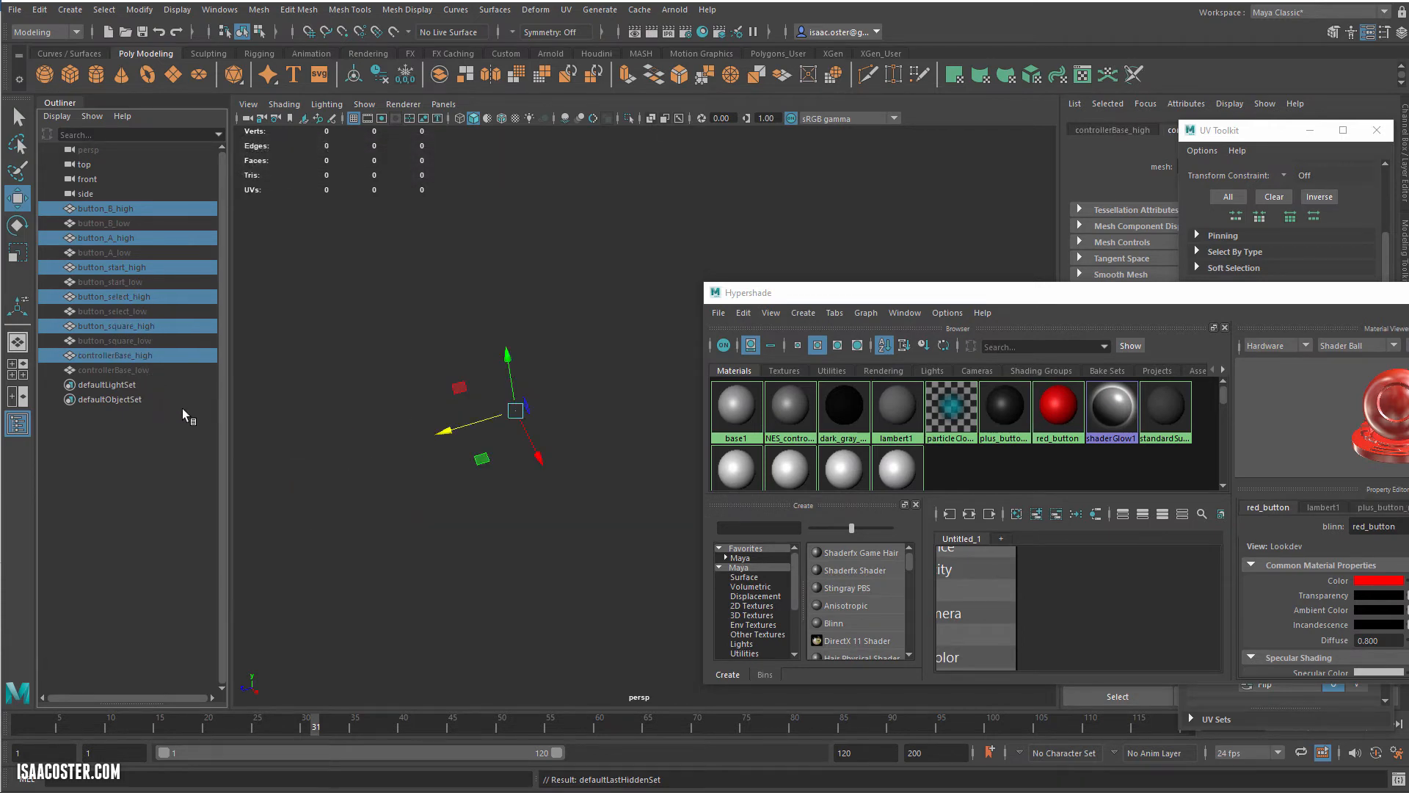
pyautogui.hotkey('shift', 'h')
pyautogui.click(535, 235)
pyautogui.keyDown('alt'); pyautogui.moveTo(535, 235); pyautogui.dragTo(527, 213); pyautogui.keyUp('alt')
pyautogui.moveTo(847, 295); pyautogui.dragTo(494, 344)
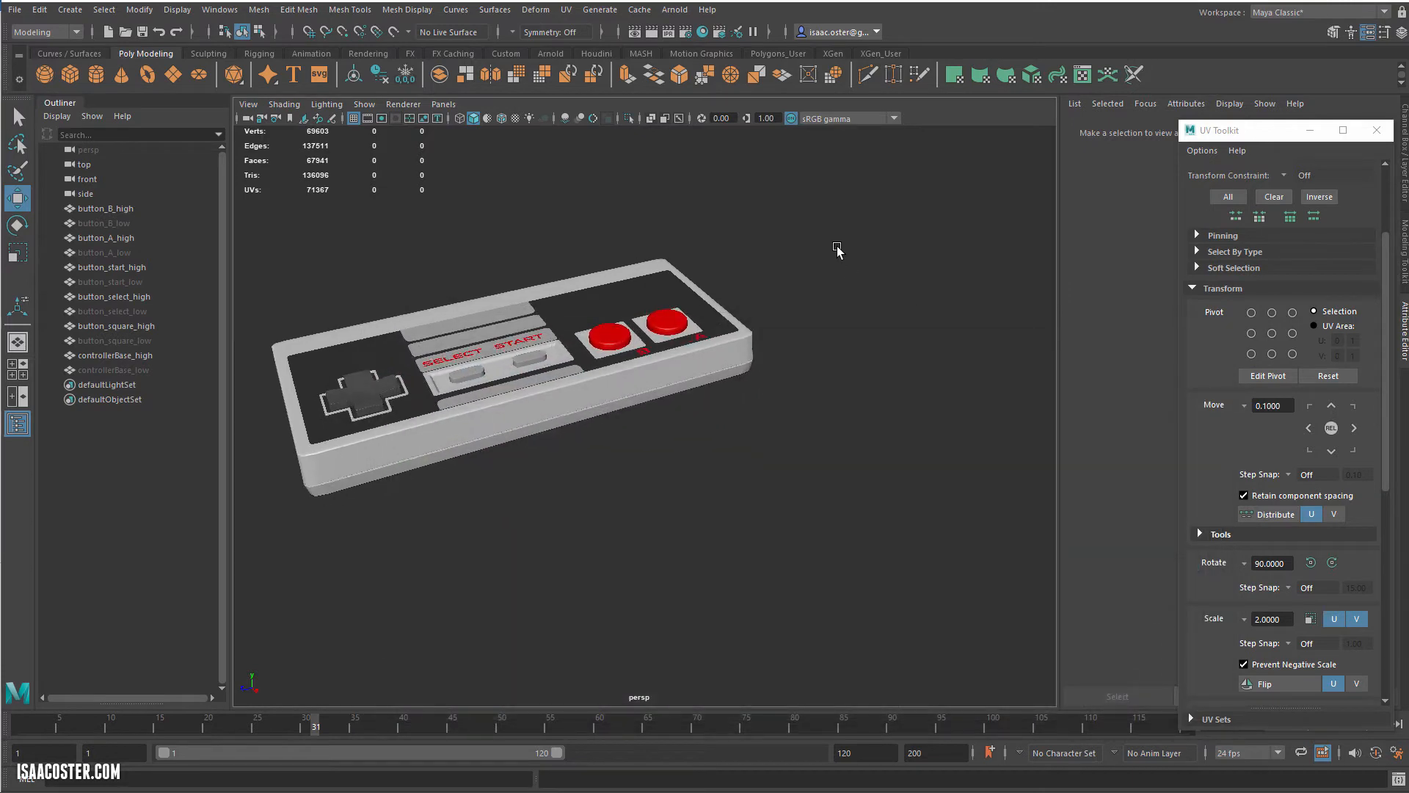
# - Examine the differently colored parts of the high-poly controller, including the A button and the base mesh
pyautogui.keyDown('alt'); pyautogui.moveTo(837, 249); pyautogui.dragTo(663, 423); pyautogui.keyUp('alt')
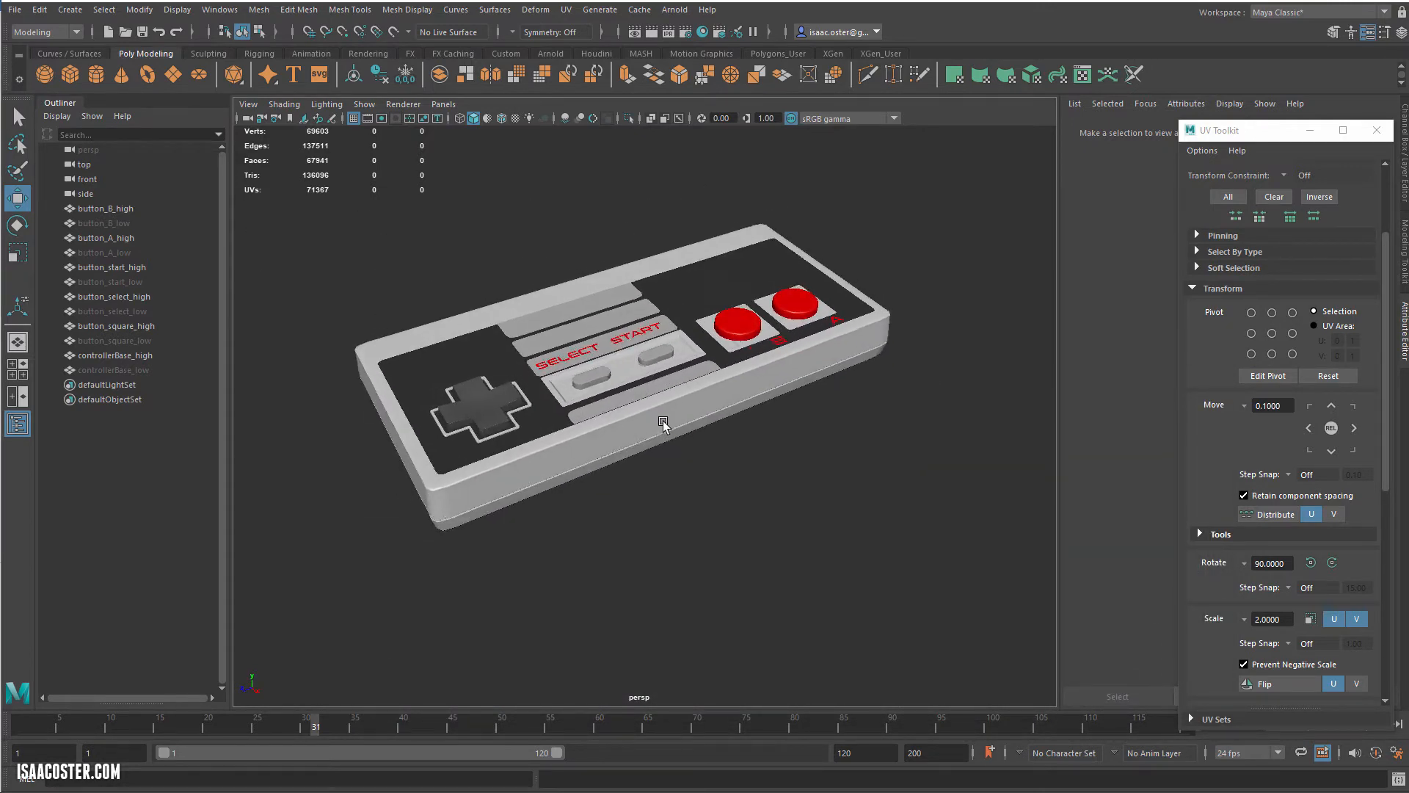
pyautogui.keyDown('alt'); pyautogui.moveTo(663, 423); pyautogui.dragTo(826, 387, button='right'); pyautogui.keyUp('alt')
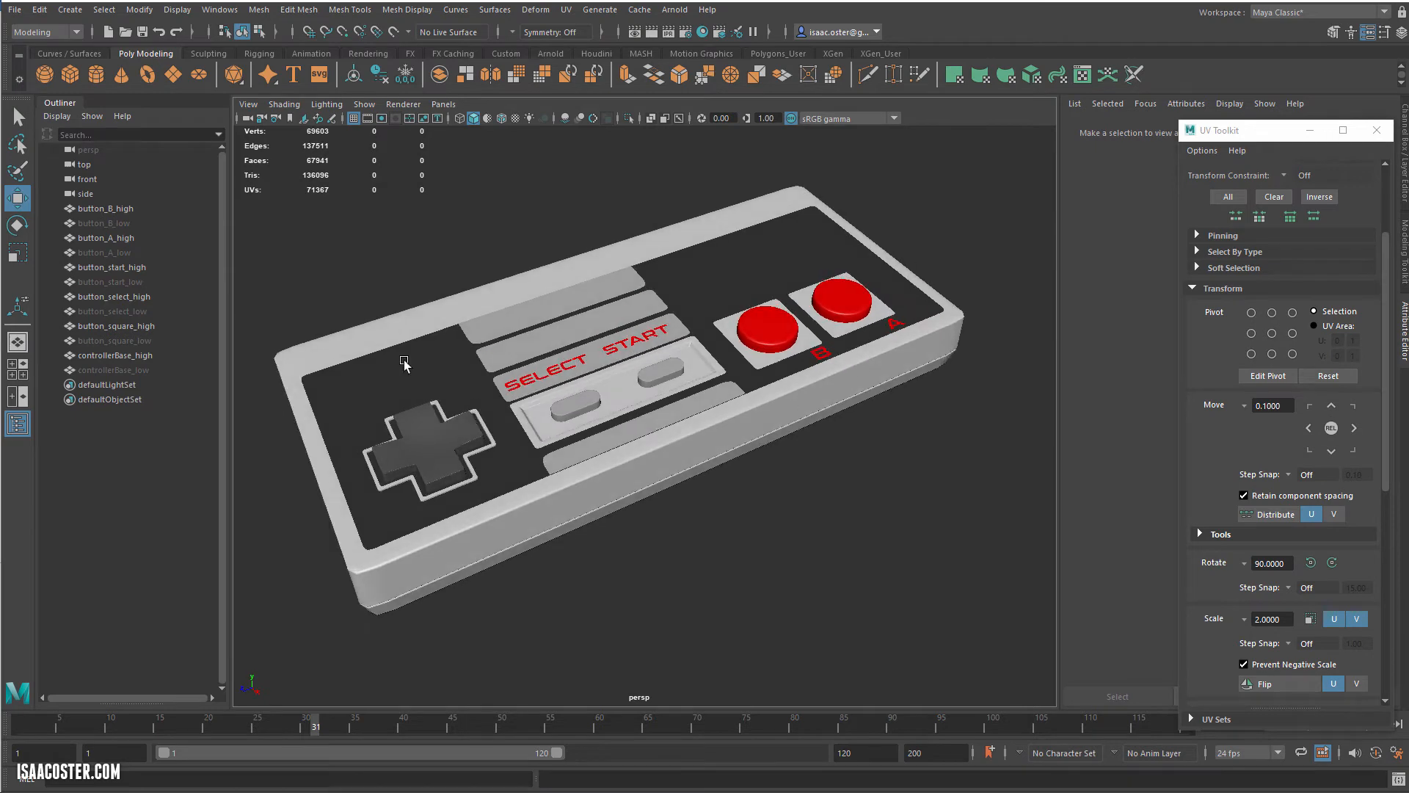
pyautogui.keyDown('alt'); pyautogui.moveTo(600, 533); pyautogui.dragTo(572, 557); pyautogui.keyUp('alt')
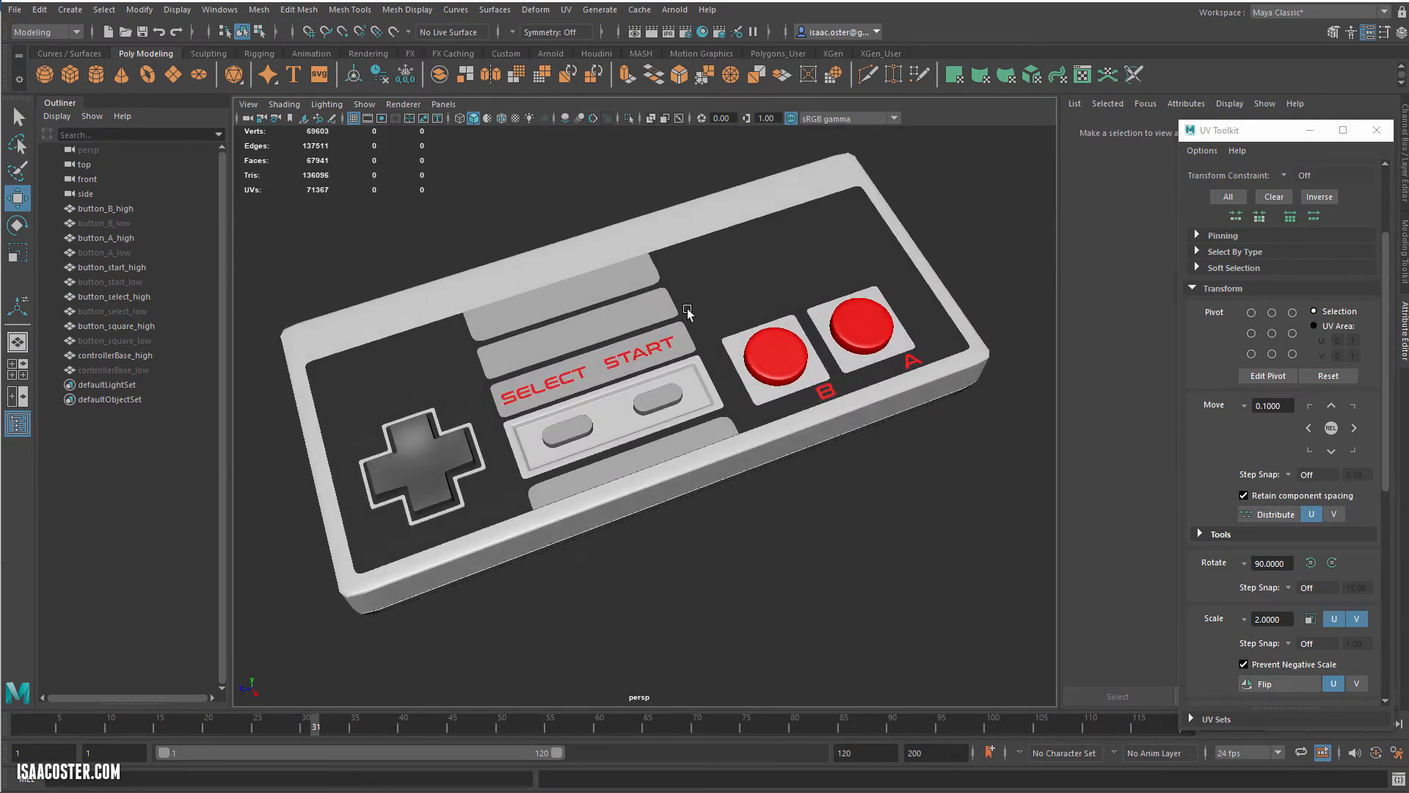
pyautogui.click(717, 282)
pyautogui.keyDown('alt'); pyautogui.moveTo(709, 565); pyautogui.dragTo(741, 530); pyautogui.keyUp('alt')
pyautogui.click(724, 563)
pyautogui.click(857, 323)
pyautogui.keyDown('alt'); pyautogui.moveTo(885, 499); pyautogui.dragTo(652, 494); pyautogui.keyUp('alt')
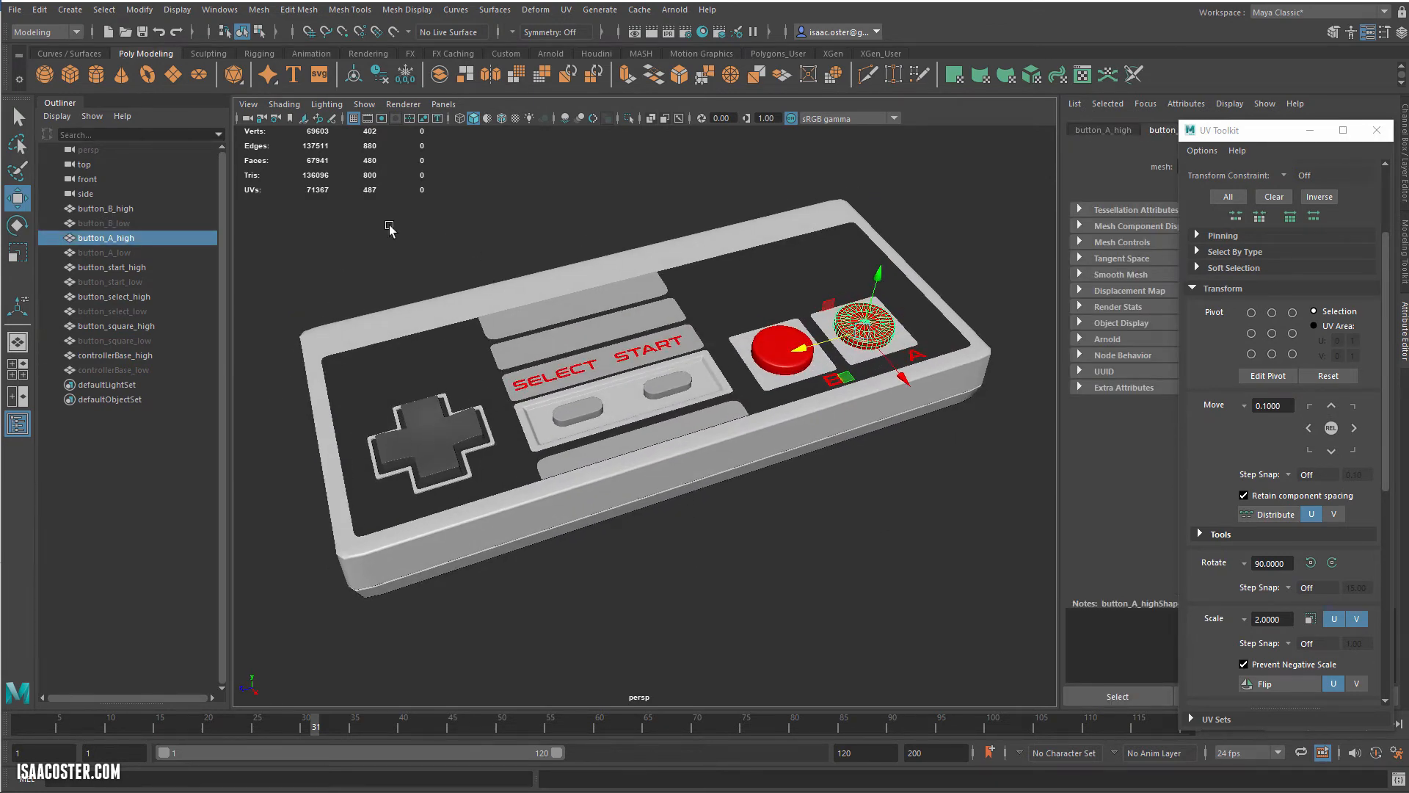
pyautogui.keyDown('alt'); pyautogui.moveTo(409, 262); pyautogui.dragTo(464, 483); pyautogui.keyUp('alt')
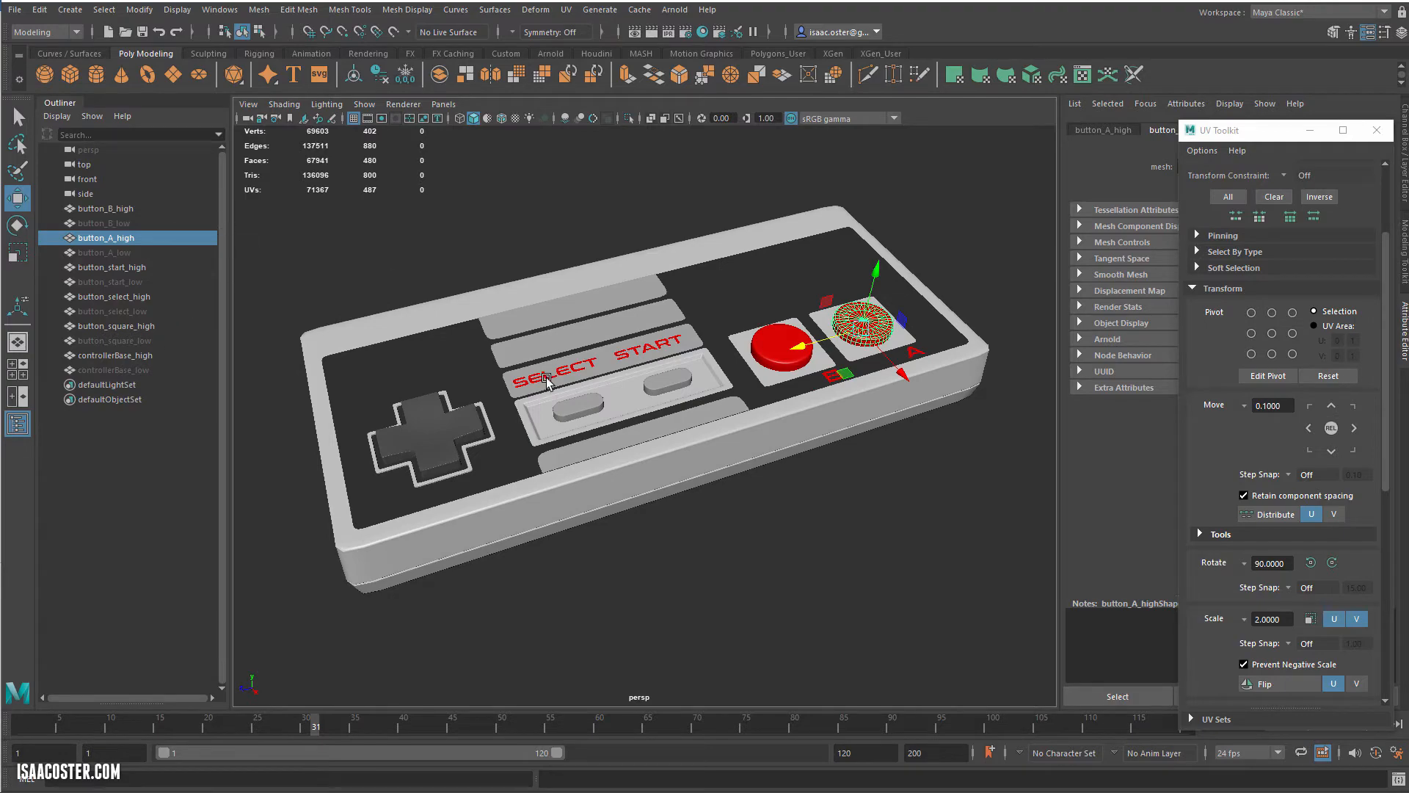
pyautogui.click(595, 300)
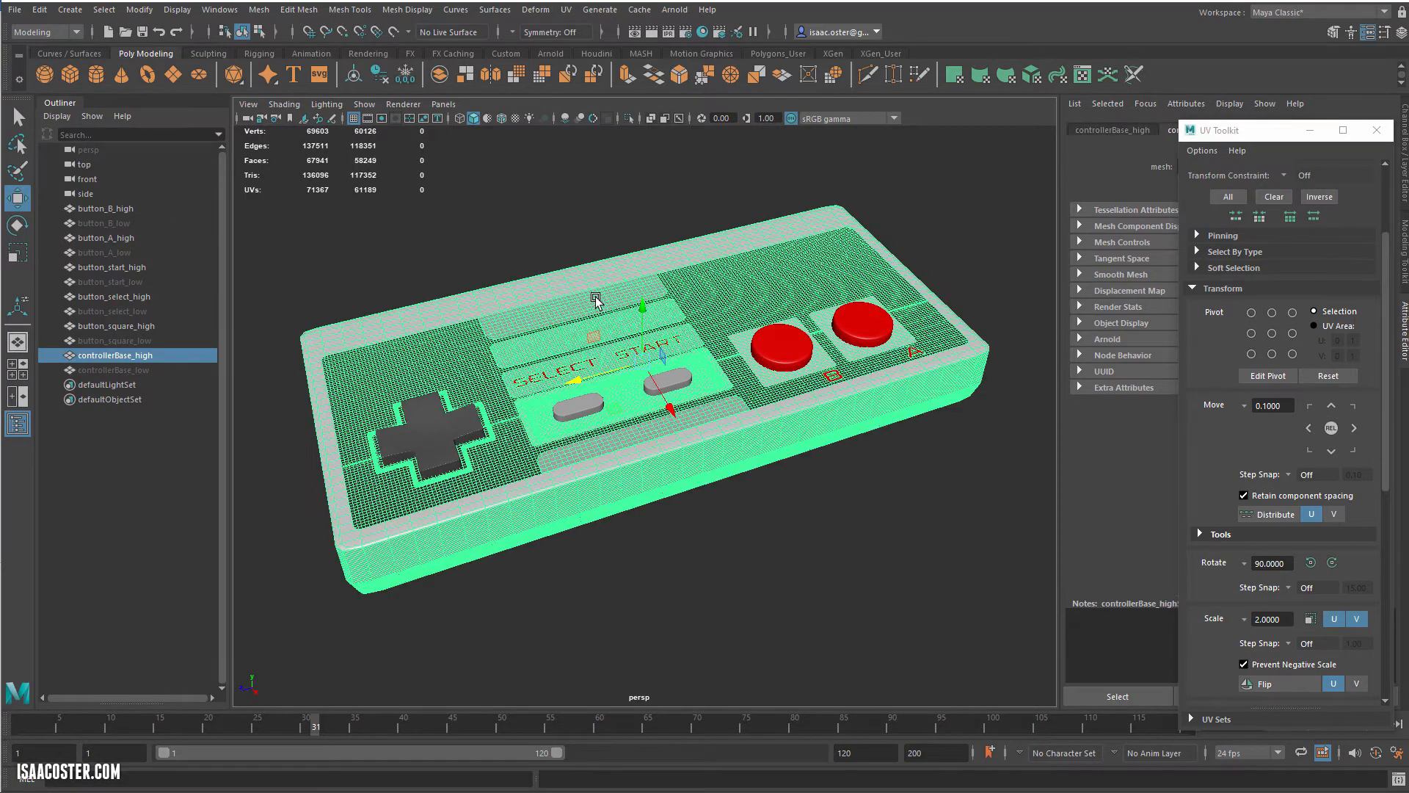
pyautogui.keyDown('alt'); pyautogui.moveTo(649, 446); pyautogui.dragTo(754, 323); pyautogui.keyUp('alt')
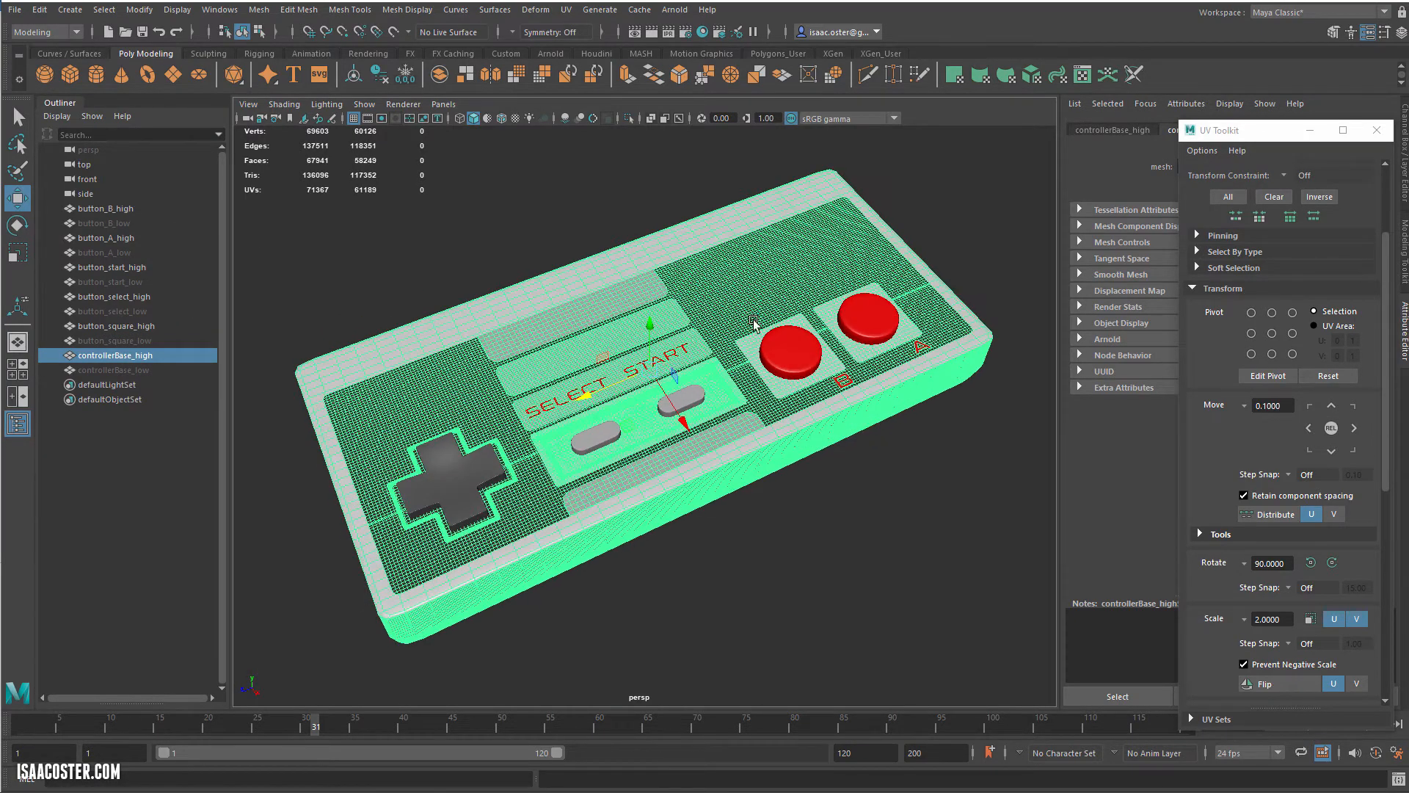
pyautogui.click(822, 559)
pyautogui.keyDown('alt'); pyautogui.moveTo(735, 497); pyautogui.dragTo(689, 441); pyautogui.keyUp('alt')
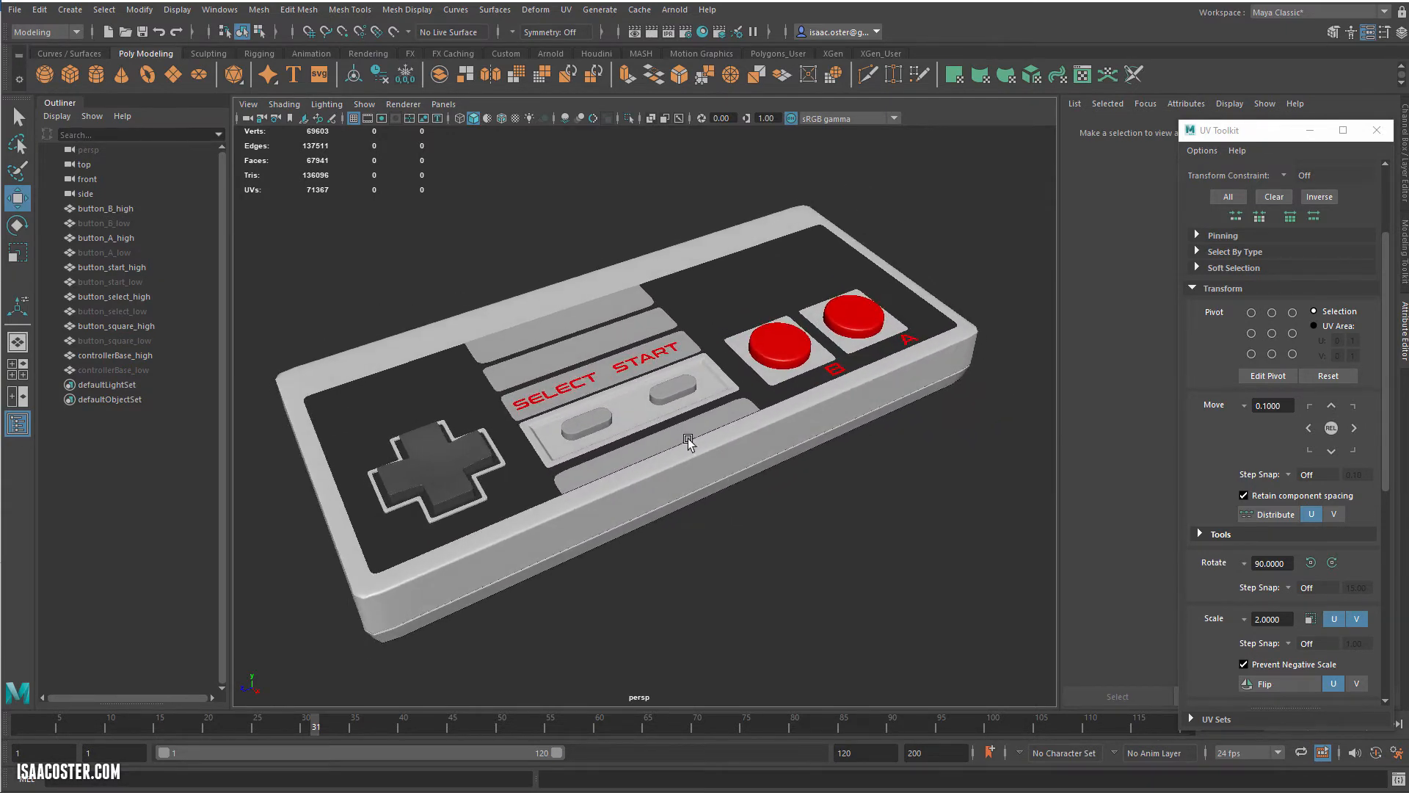
# - Open the Apply Color options for vertex colors and move the window off the controller
pyautogui.click(570, 13)
pyautogui.moveTo(536, 9)
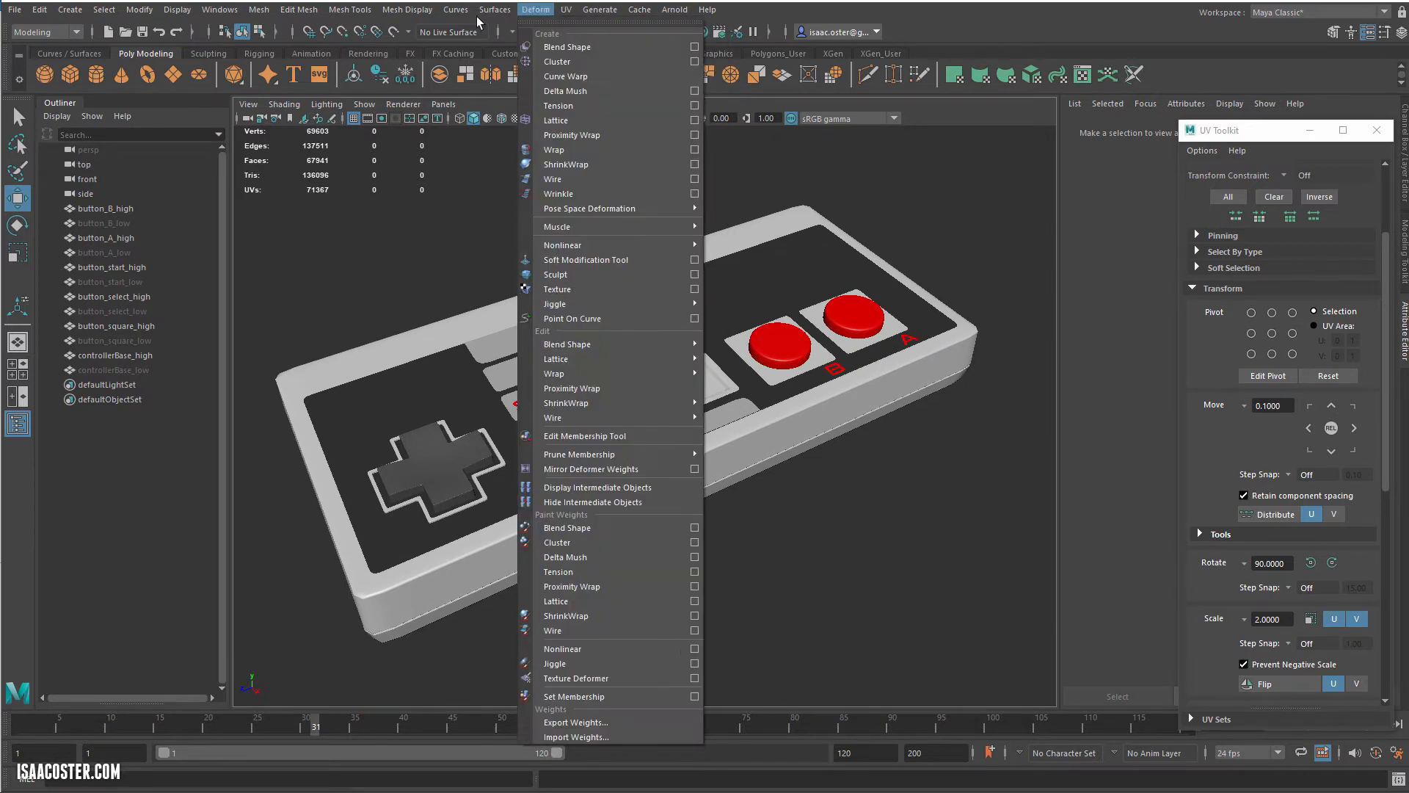
pyautogui.moveTo(422, 15)
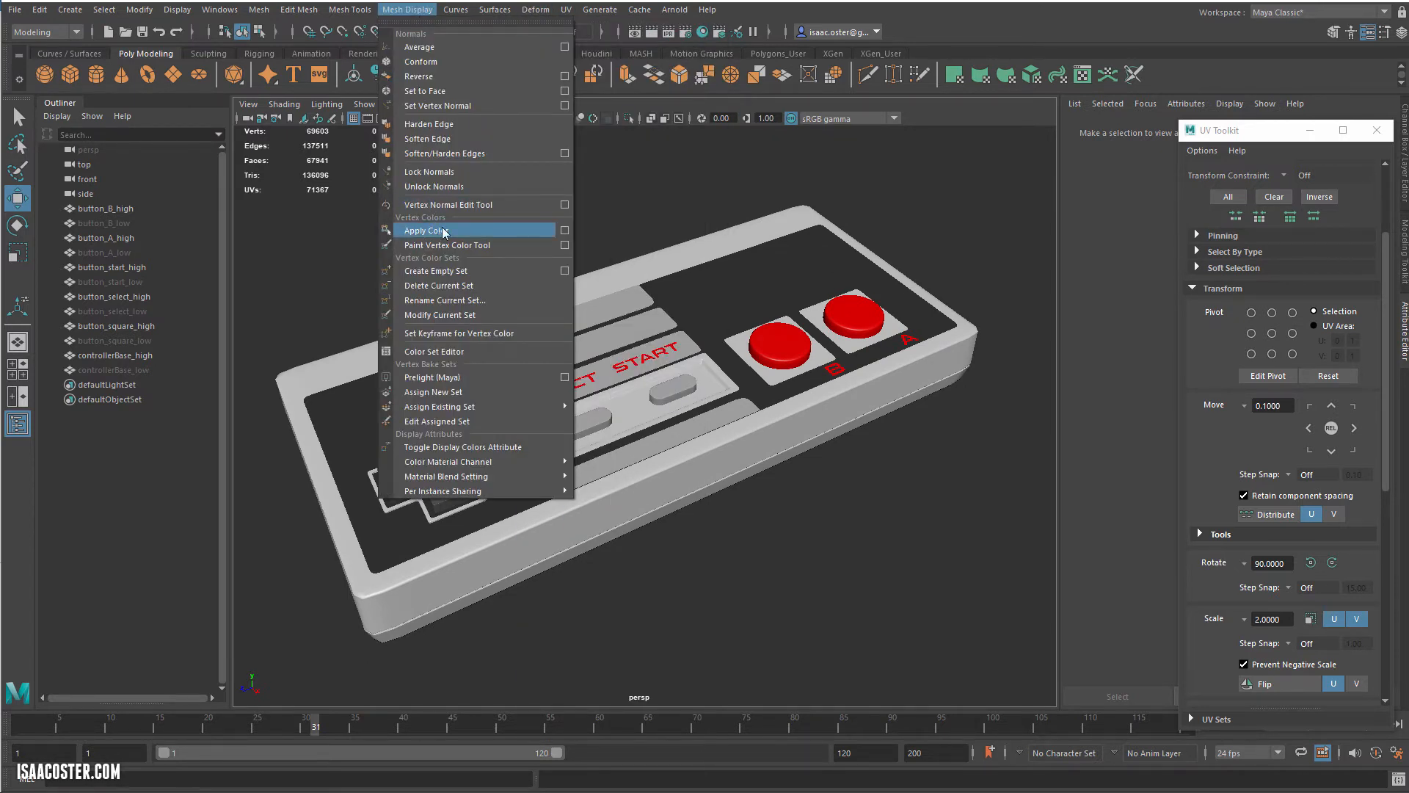
pyautogui.click(564, 230)
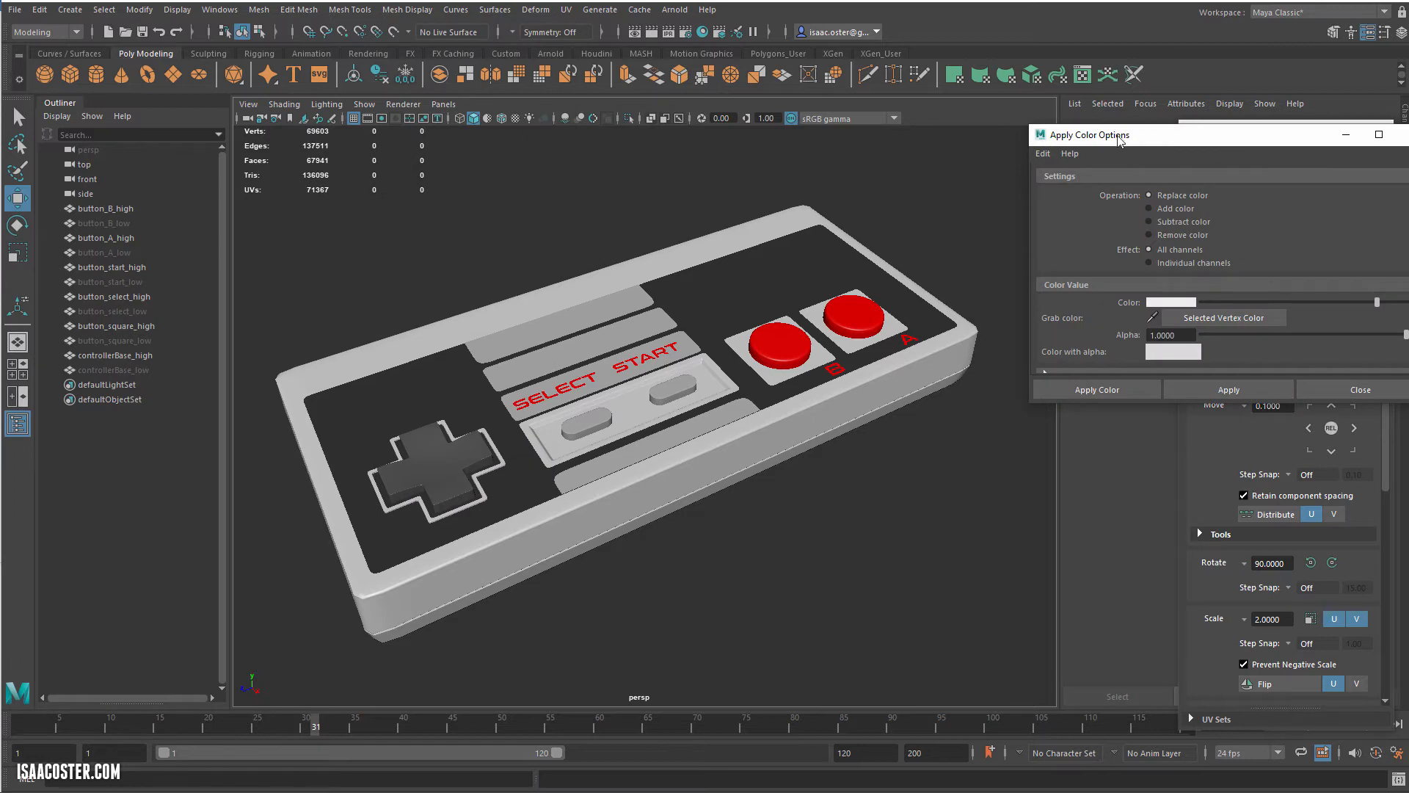
pyautogui.moveTo(1119, 139); pyautogui.dragTo(968, 65)
pyautogui.scroll(3, 670, 492)
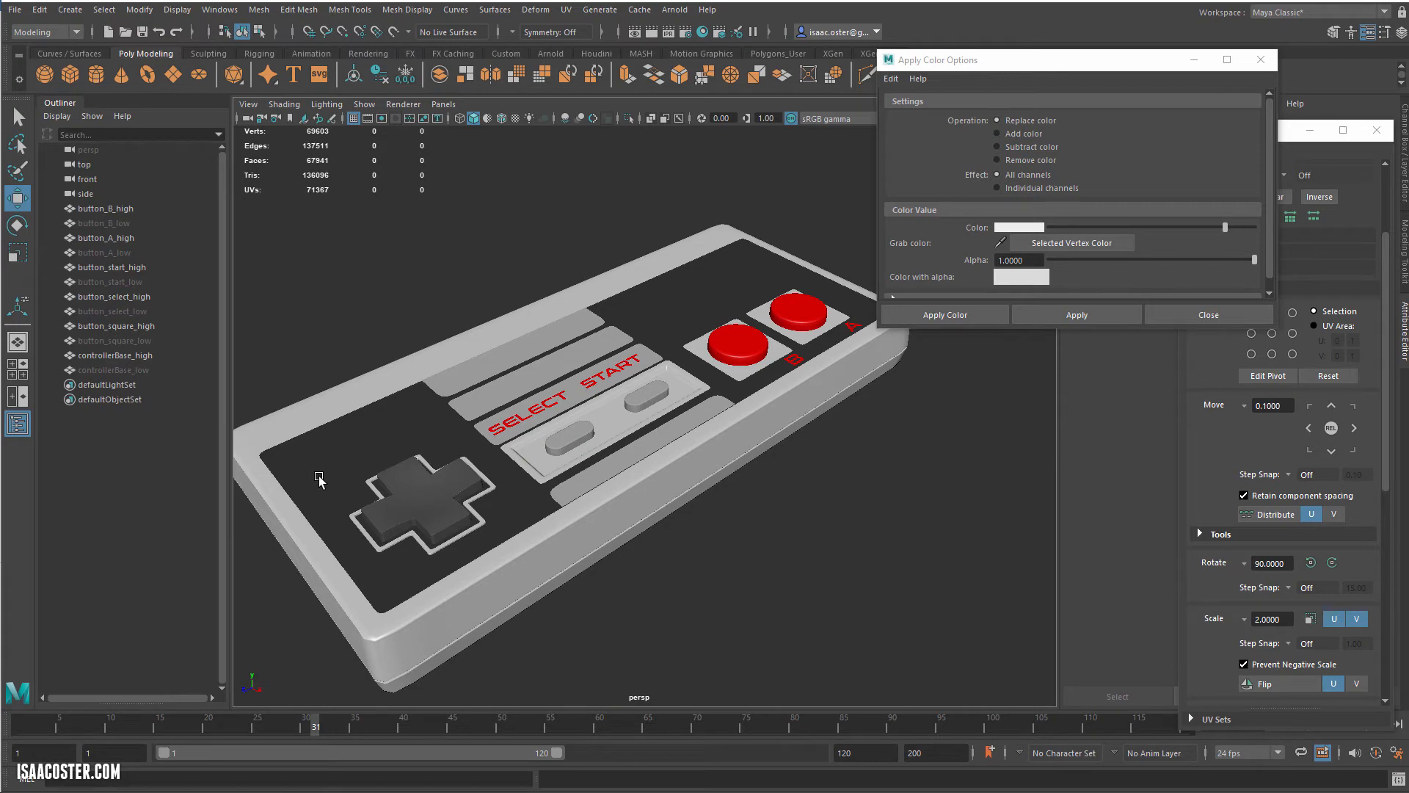
# - Select the faces of the high-poly base's light gray outer frame and apply pure red as their vertex color
pyautogui.click(447, 435)
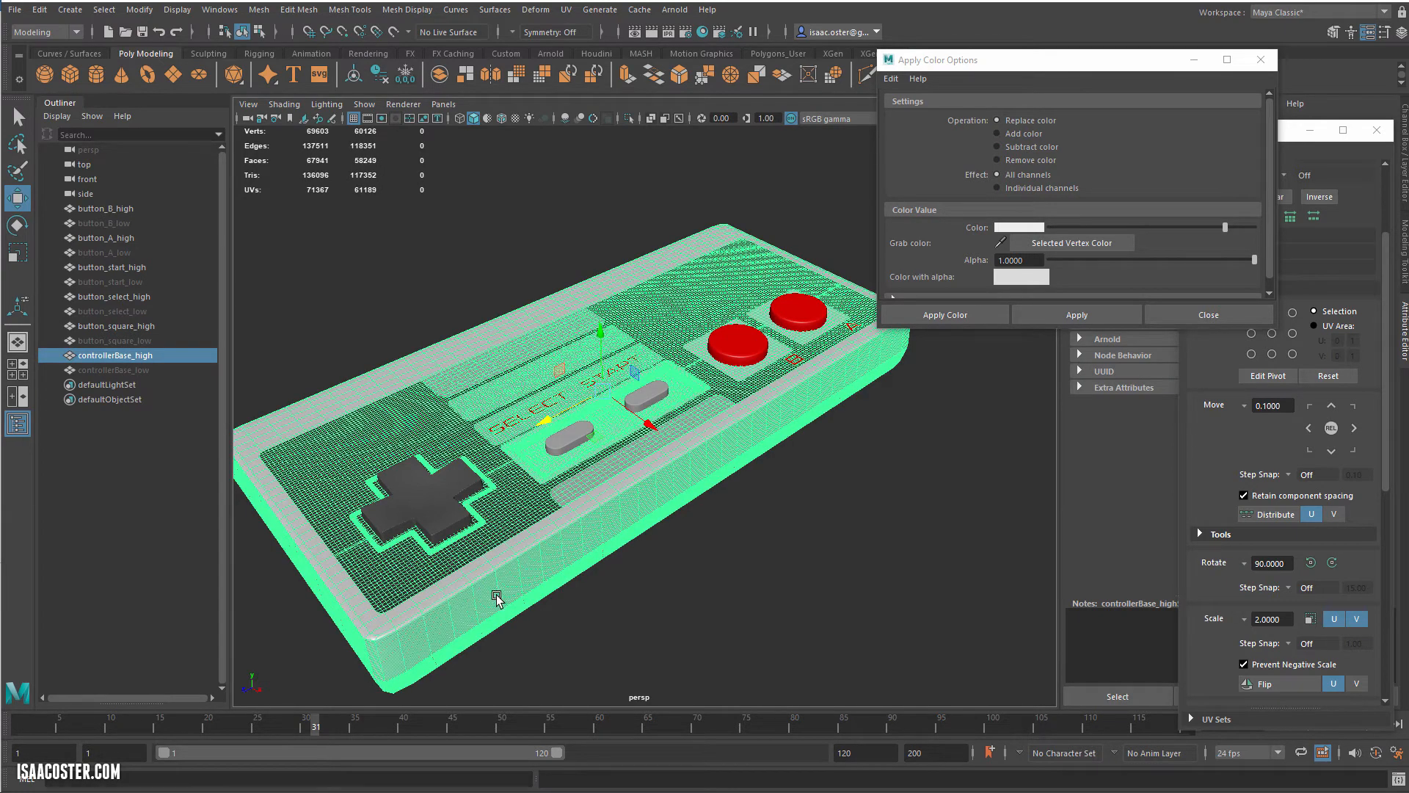
pyautogui.click(710, 508)
pyautogui.keyDown('alt'); pyautogui.moveTo(654, 577); pyautogui.dragTo(643, 584); pyautogui.keyUp('alt')
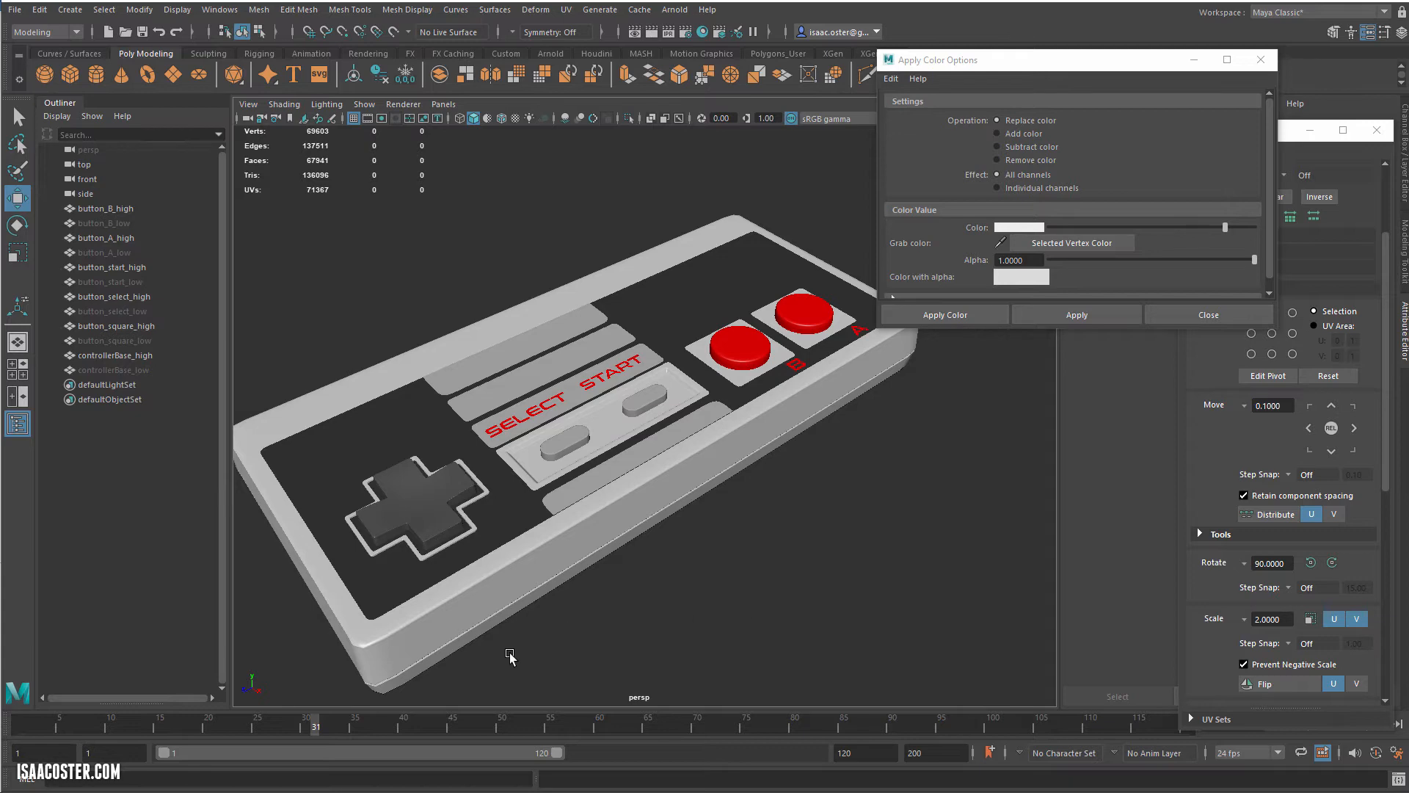
pyautogui.click(450, 615)
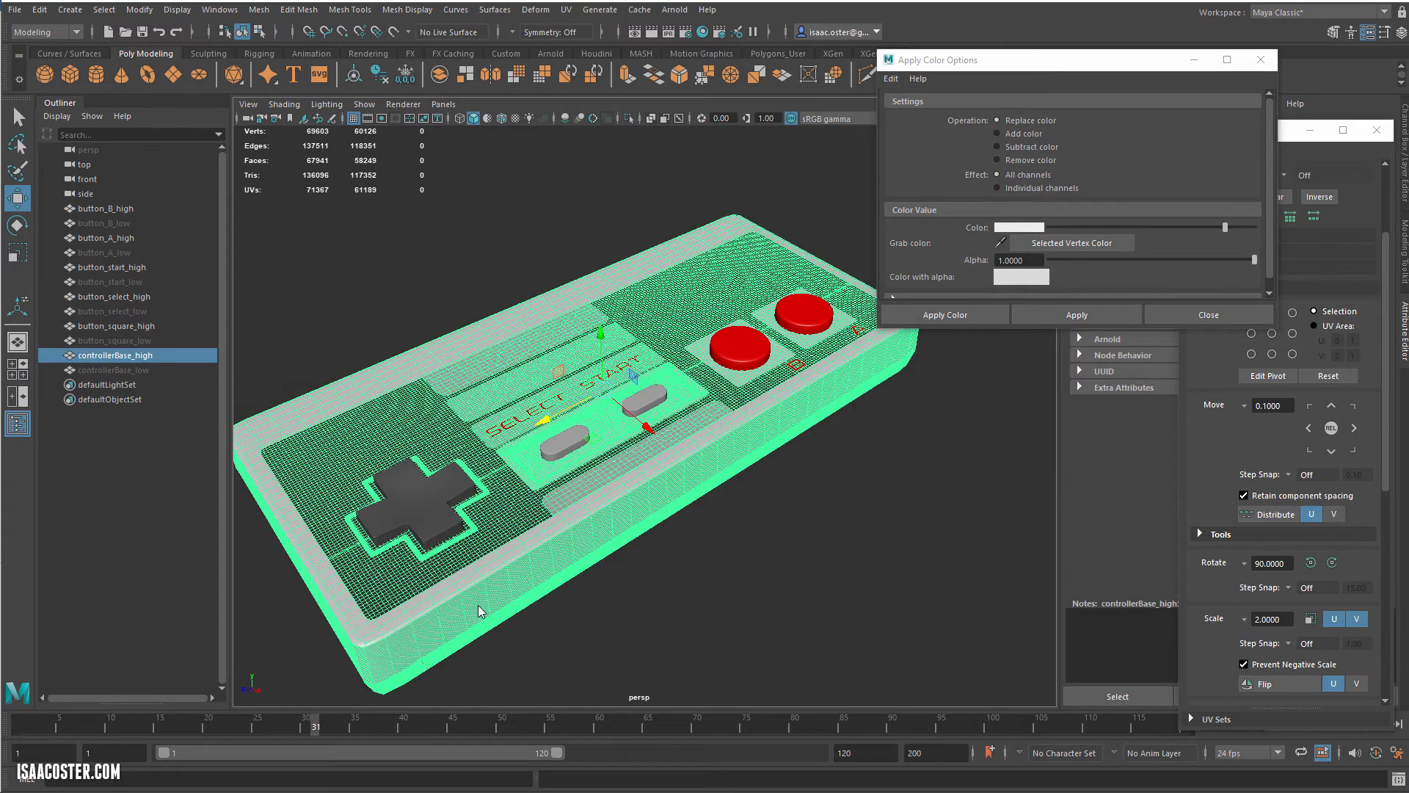
pyautogui.moveTo(481, 540); pyautogui.dragTo(481, 581, button='right')
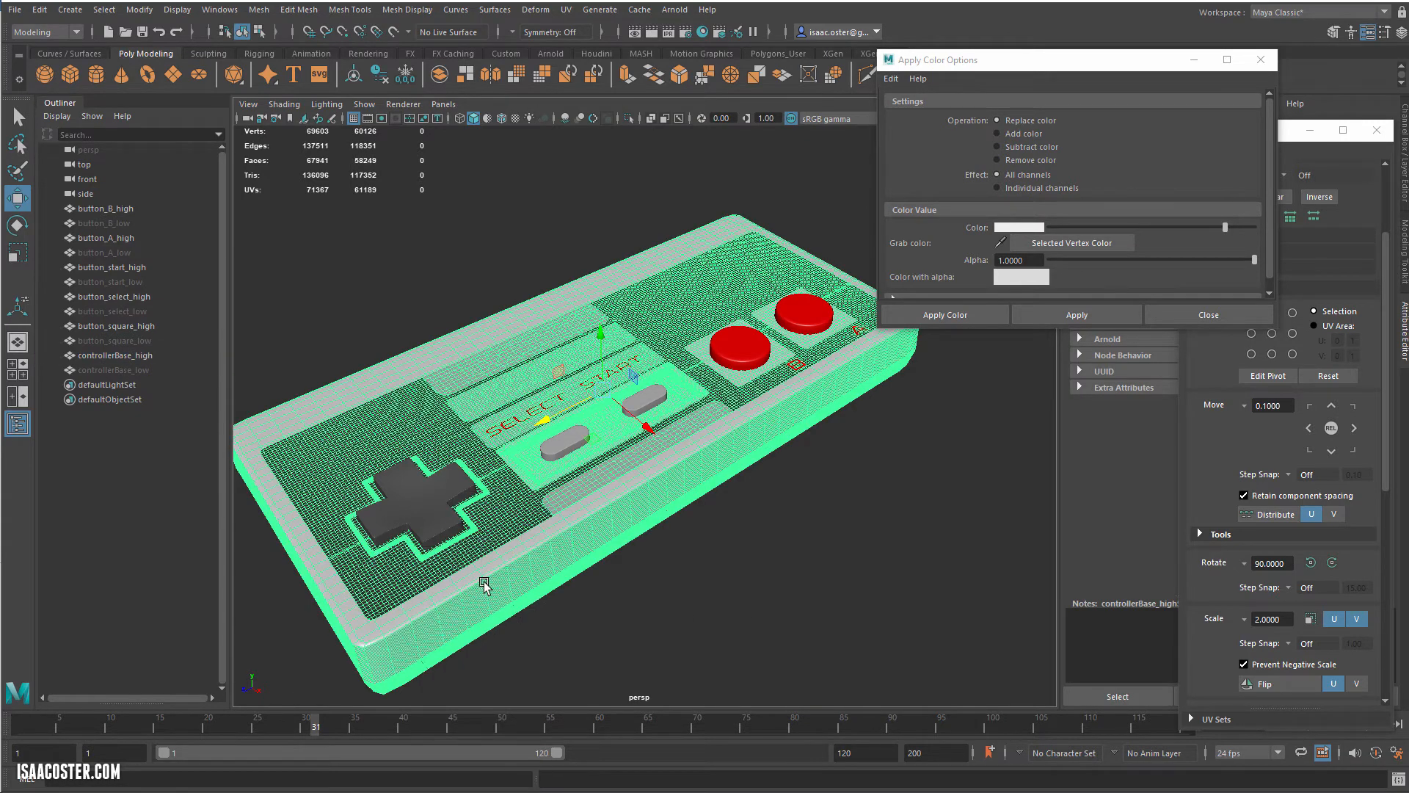
pyautogui.click(1009, 227)
pyautogui.click(954, 188)
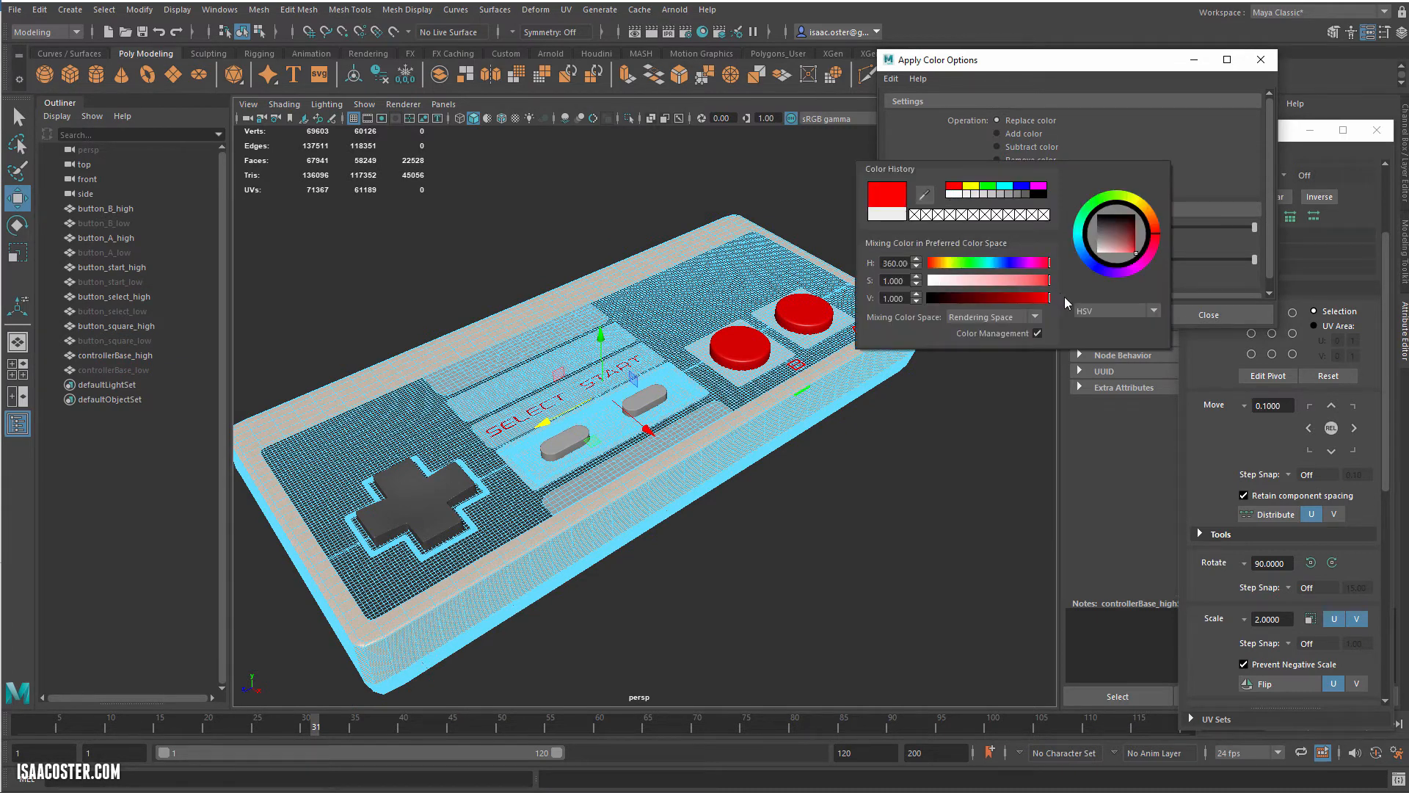
pyautogui.click(1077, 315)
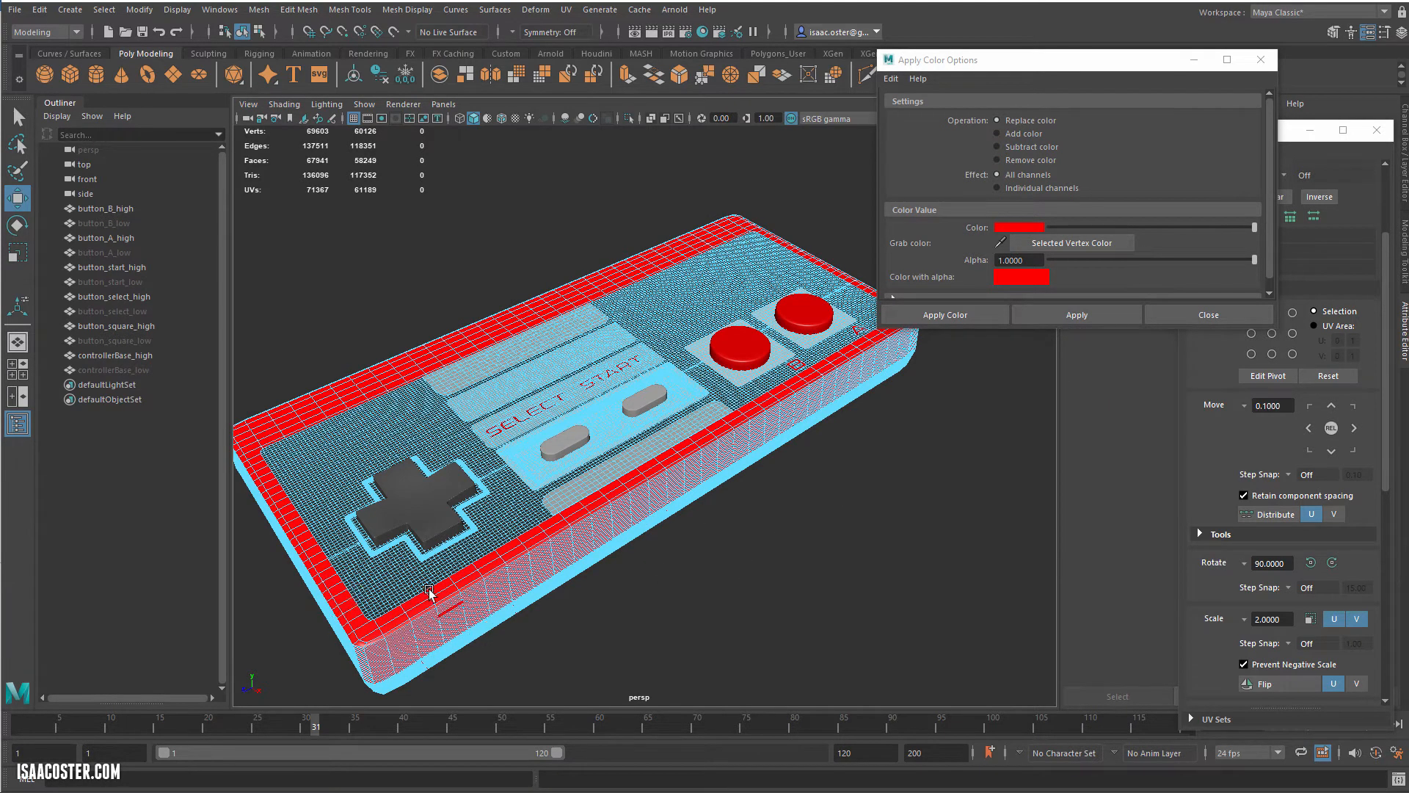
# - Select the faces of the high-poly base's dark front panel and apply pure green as their vertex color
pyautogui.doubleClick(367, 438)
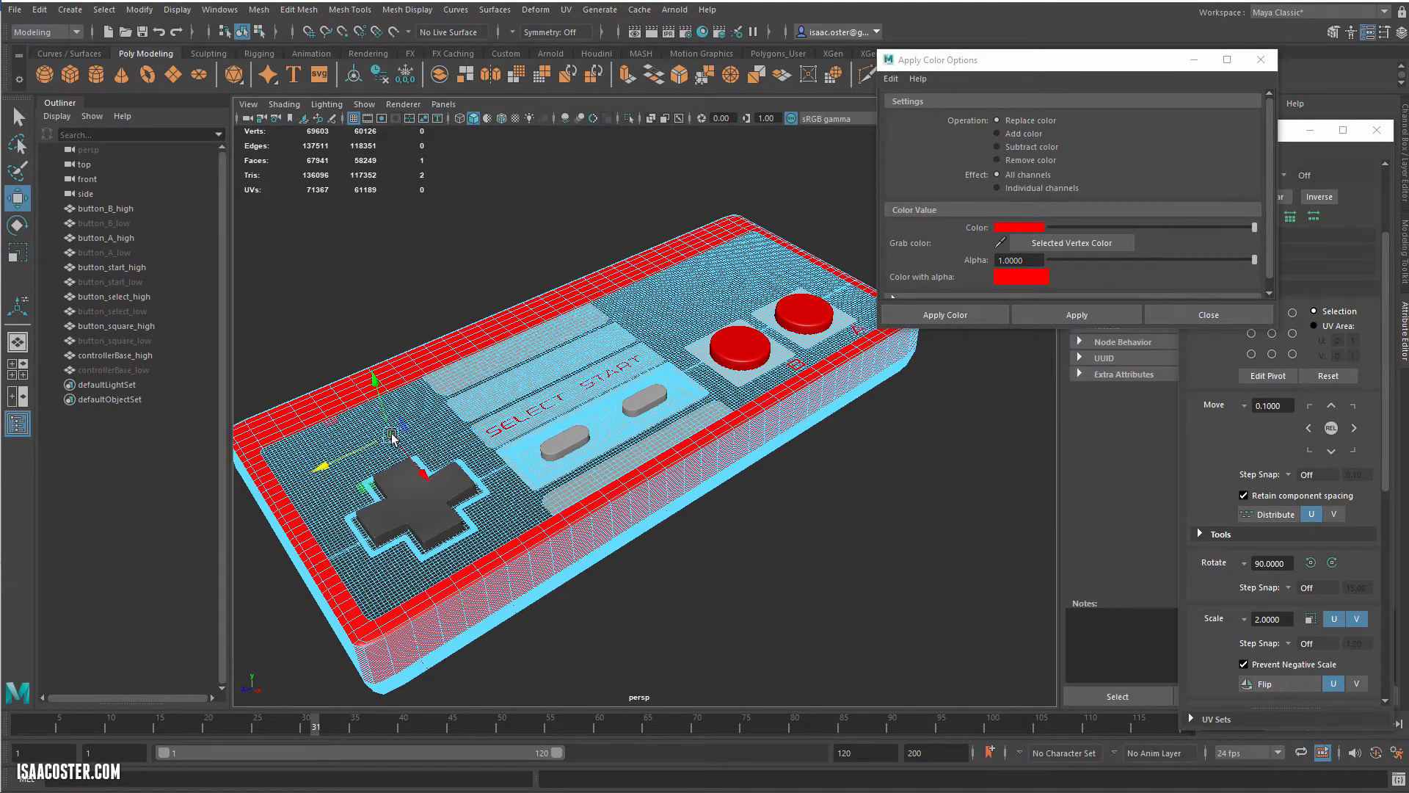
pyautogui.click(1020, 228)
pyautogui.click(994, 188)
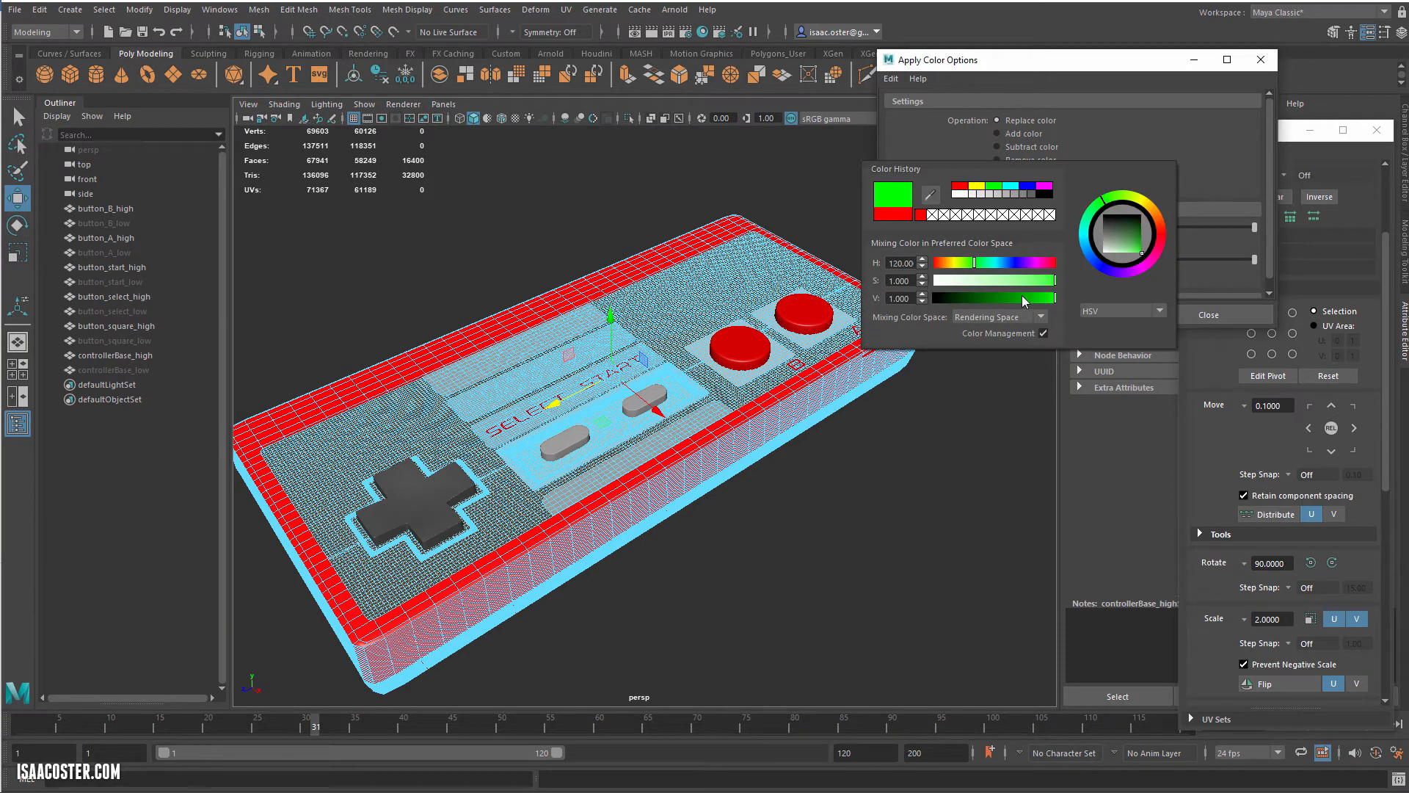
pyautogui.click(1076, 314)
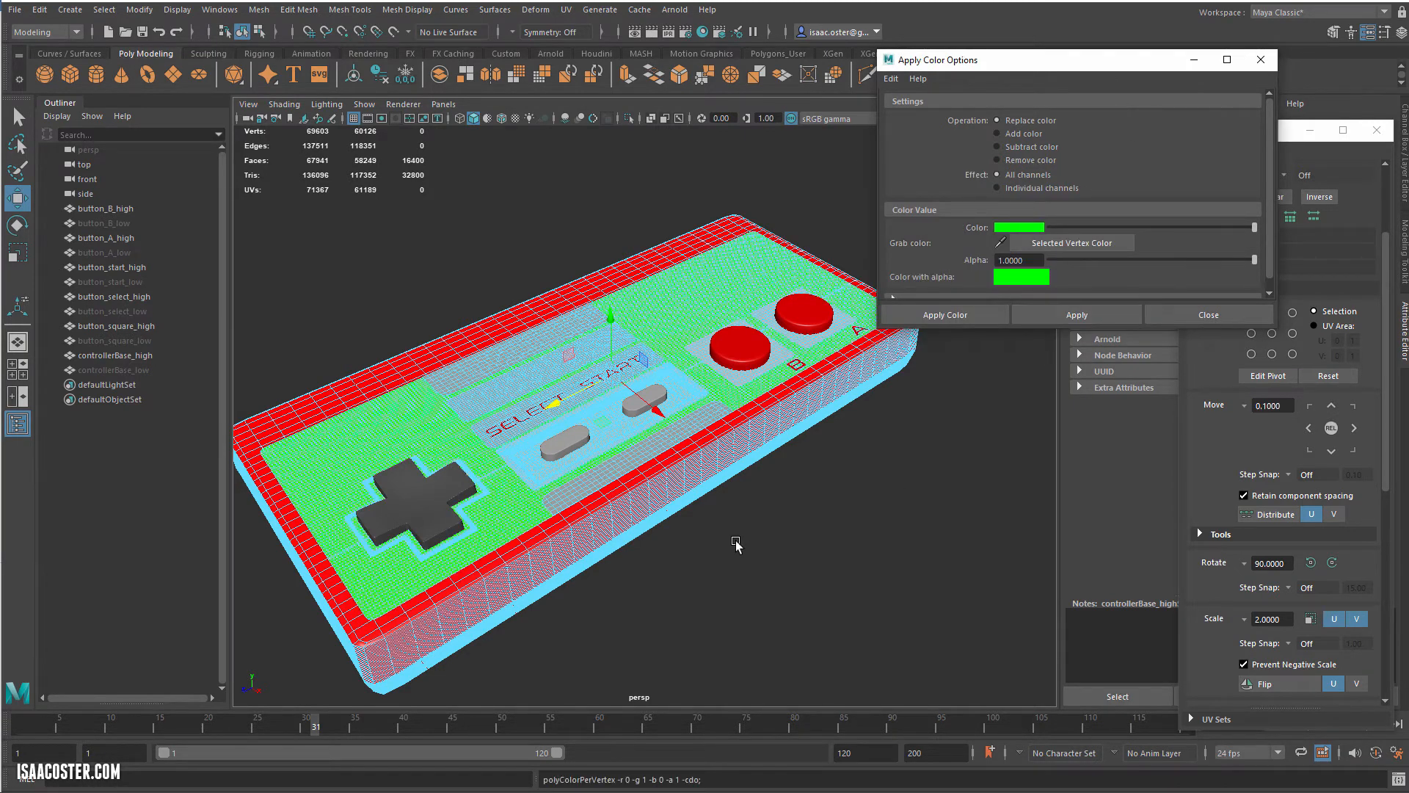
pyautogui.click(459, 321)
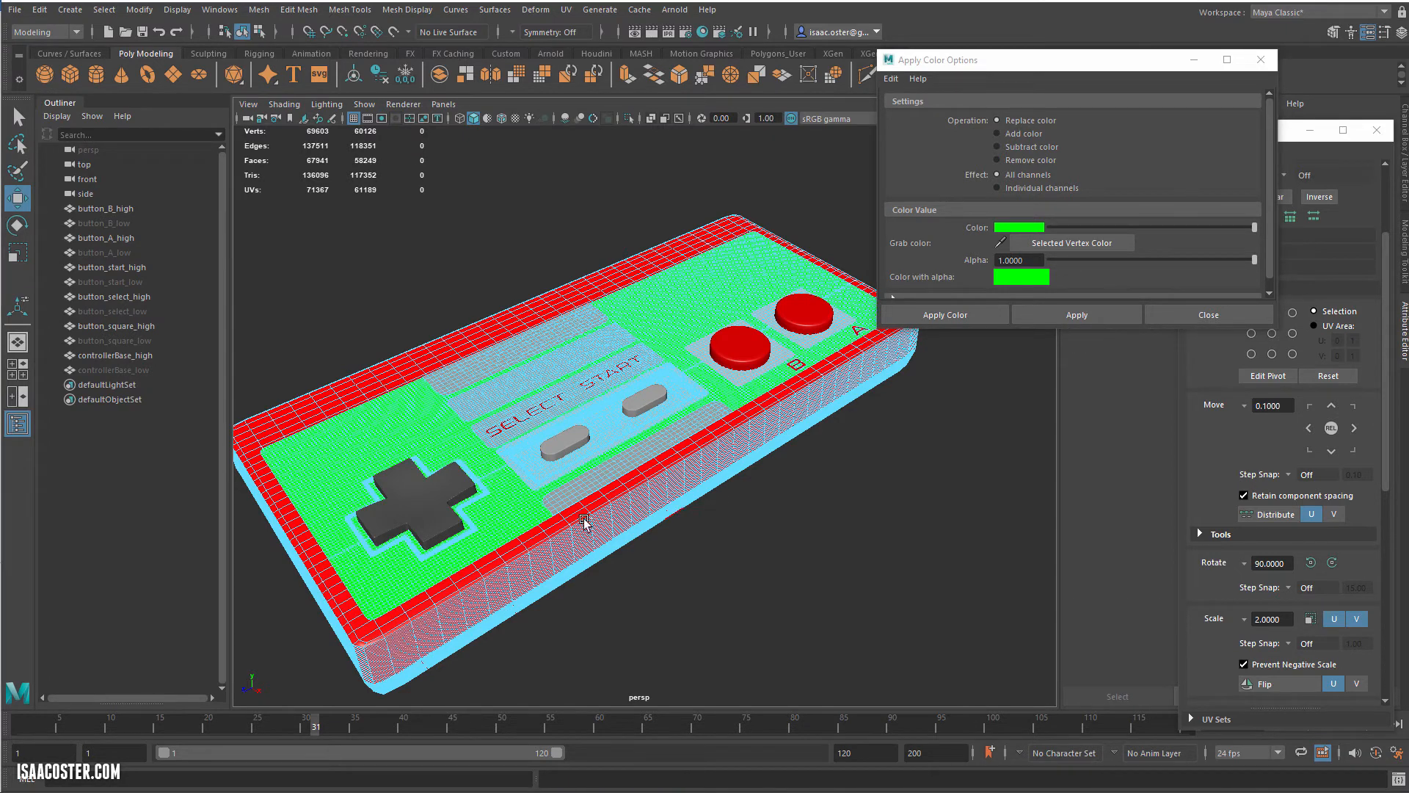
# - Select the faces of the thin raised outline around the D-pad and apply pure red as their vertex color
pyautogui.keyDown('alt'); pyautogui.moveTo(530, 566); pyautogui.dragTo(566, 592); pyautogui.keyUp('alt')
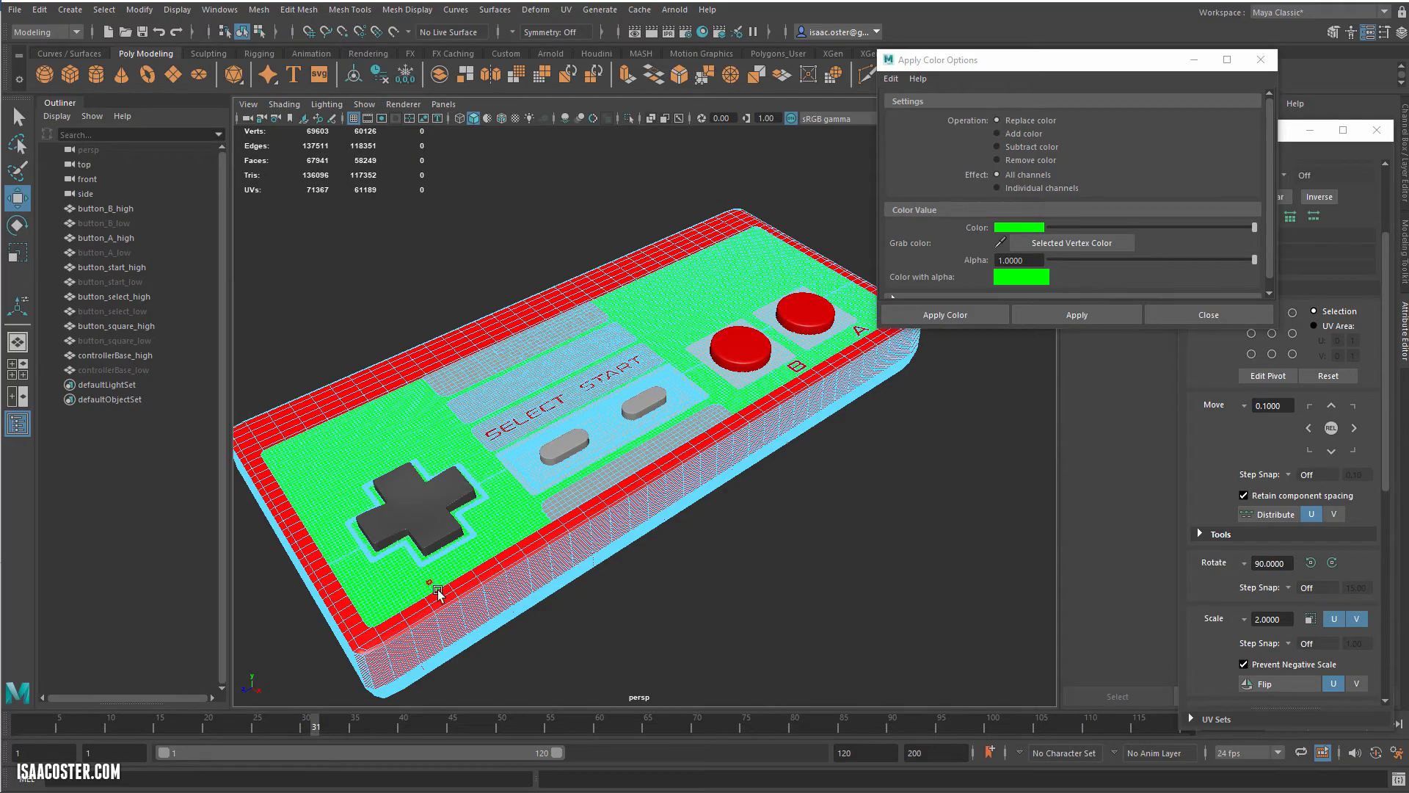
pyautogui.keyDown('alt'); pyautogui.moveTo(434, 585); pyautogui.dragTo(761, 528, button='right'); pyautogui.keyUp('alt')
pyautogui.keyDown('alt'); pyautogui.moveTo(761, 529); pyautogui.dragTo(529, 497); pyautogui.keyUp('alt')
pyautogui.keyDown('alt'); pyautogui.moveTo(529, 497); pyautogui.dragTo(685, 494, button='right'); pyautogui.keyUp('alt')
pyautogui.click(640, 444)
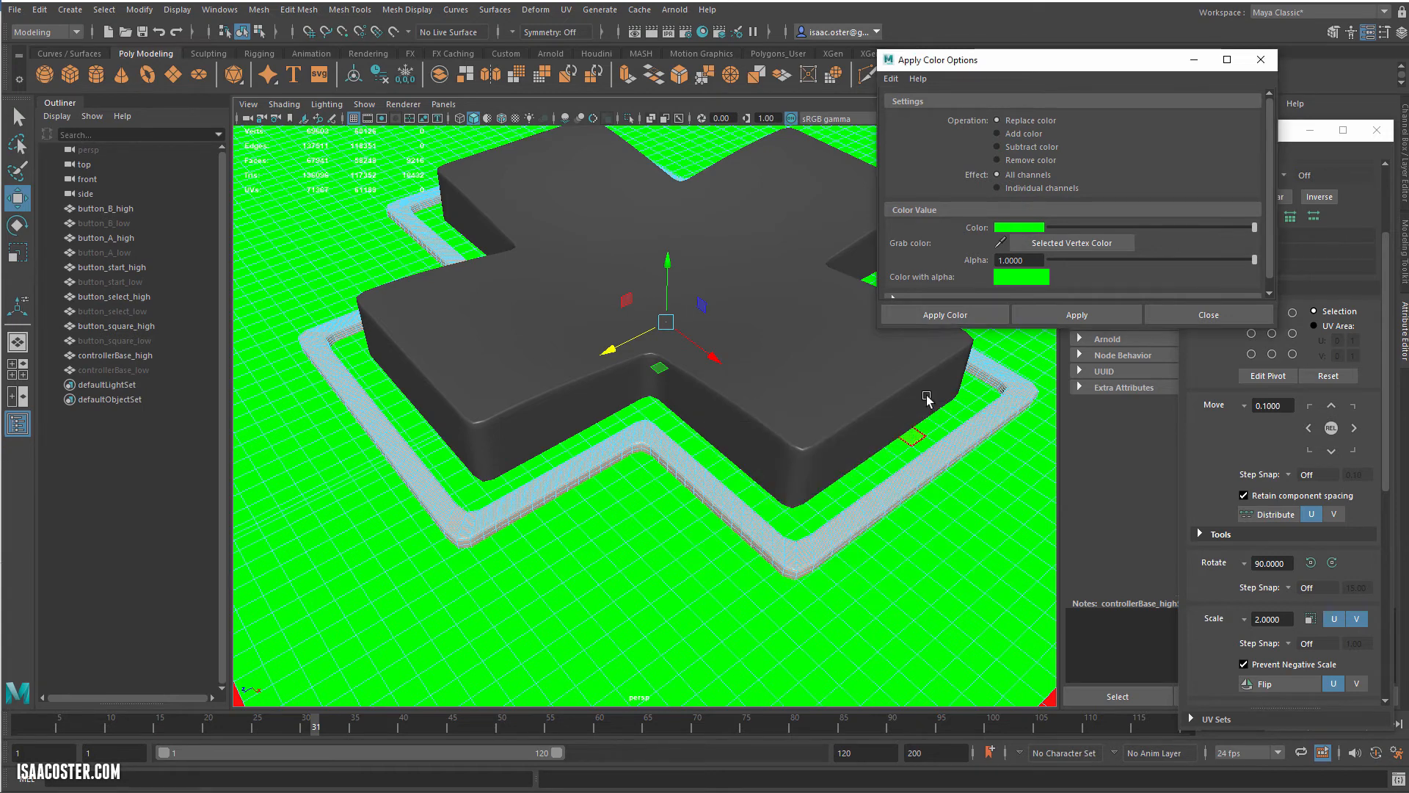
pyautogui.click(1004, 228)
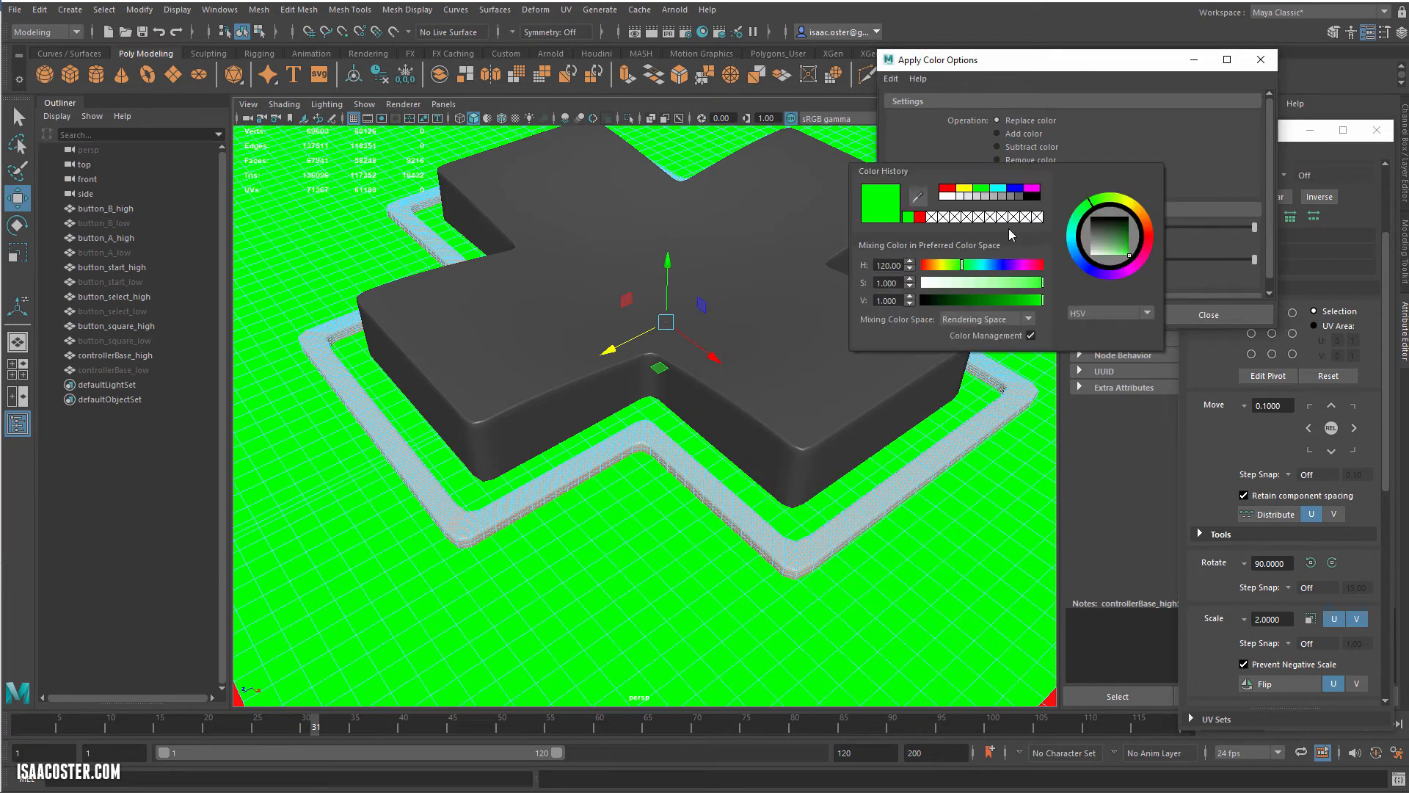
pyautogui.click(947, 195)
pyautogui.click(1077, 314)
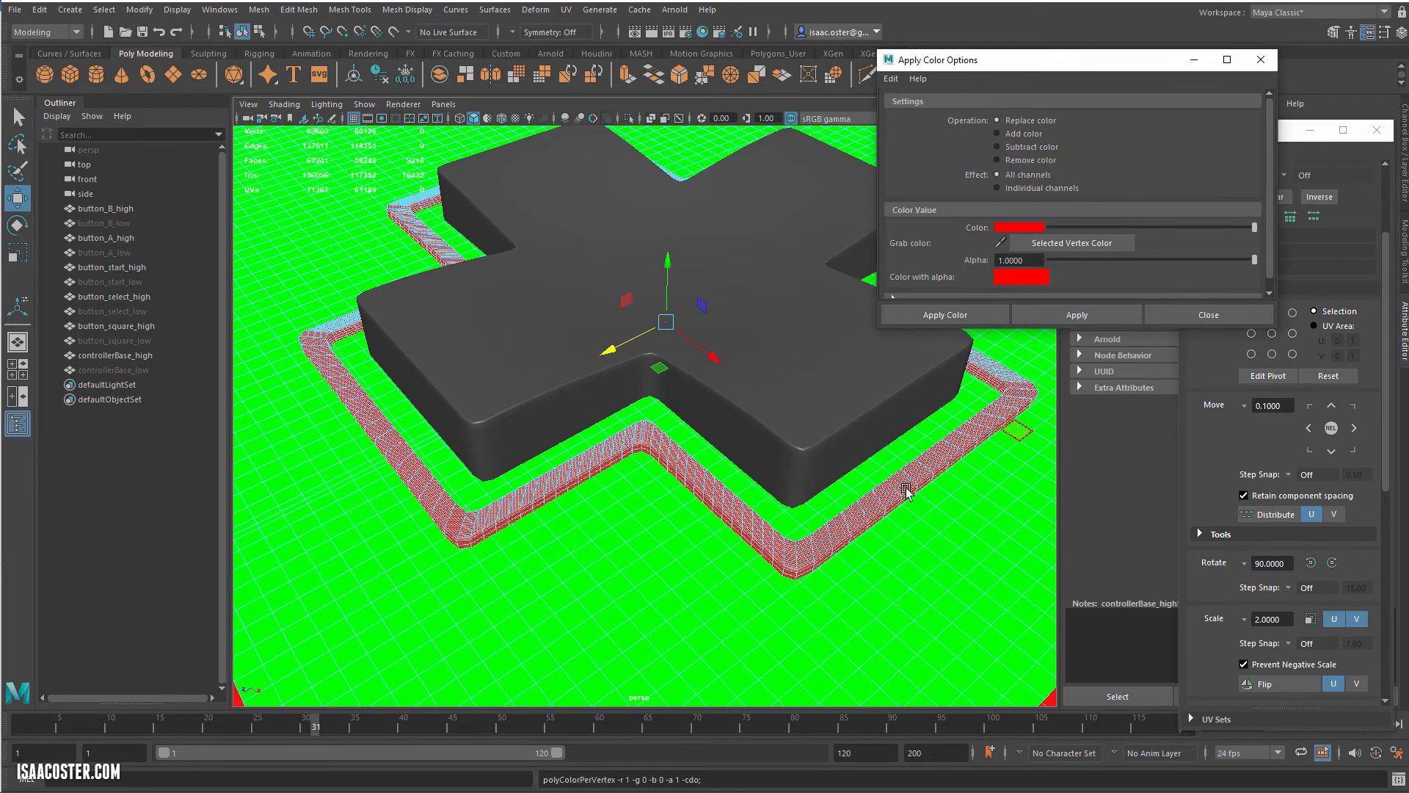
pyautogui.keyDown('alt'); pyautogui.moveTo(840, 497); pyautogui.dragTo(527, 530, button='right'); pyautogui.keyUp('alt')
pyautogui.click(481, 555)
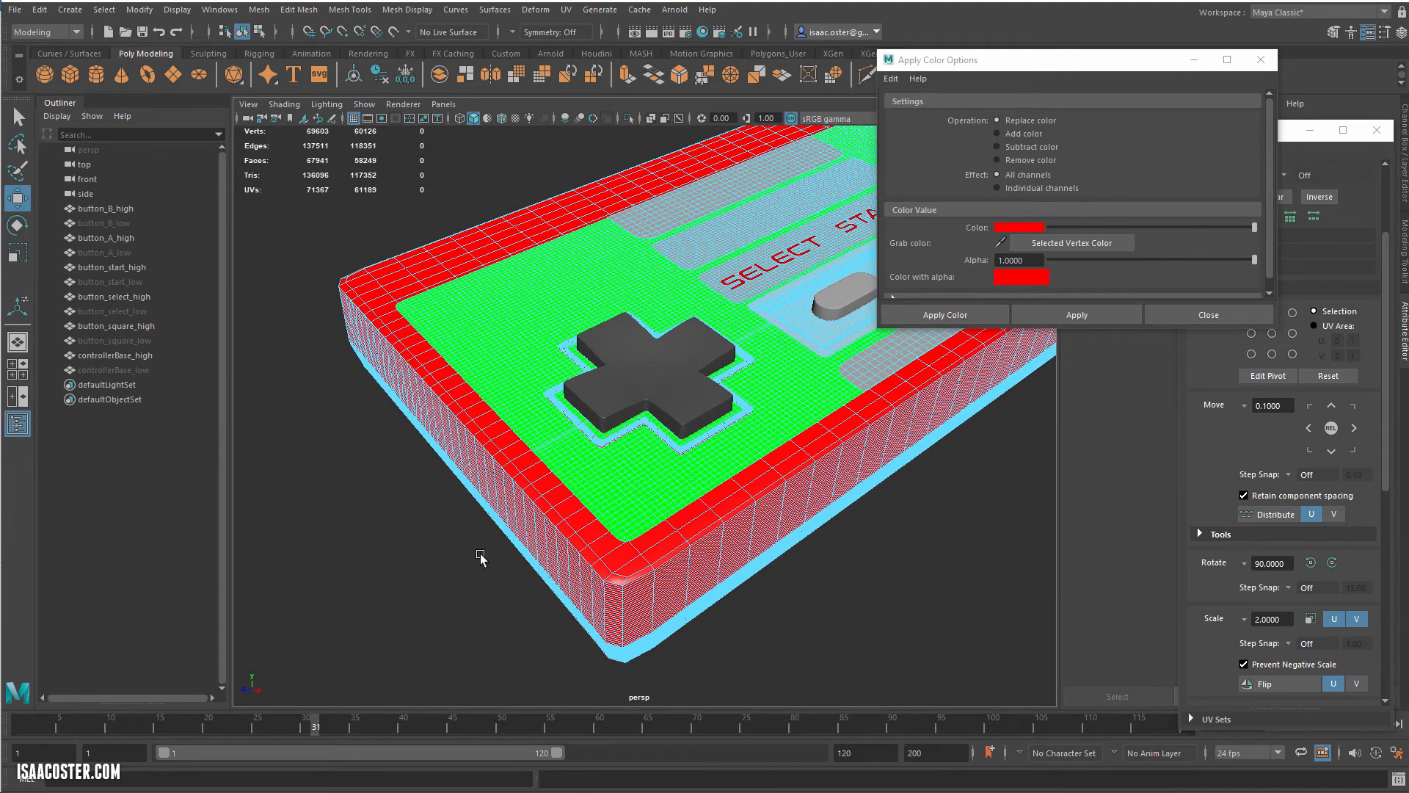
# - Return to object selection with nothing selected and narrow the main window to uncover the controller reference photo beside it
pyautogui.press('F8')
pyautogui.click(503, 490)
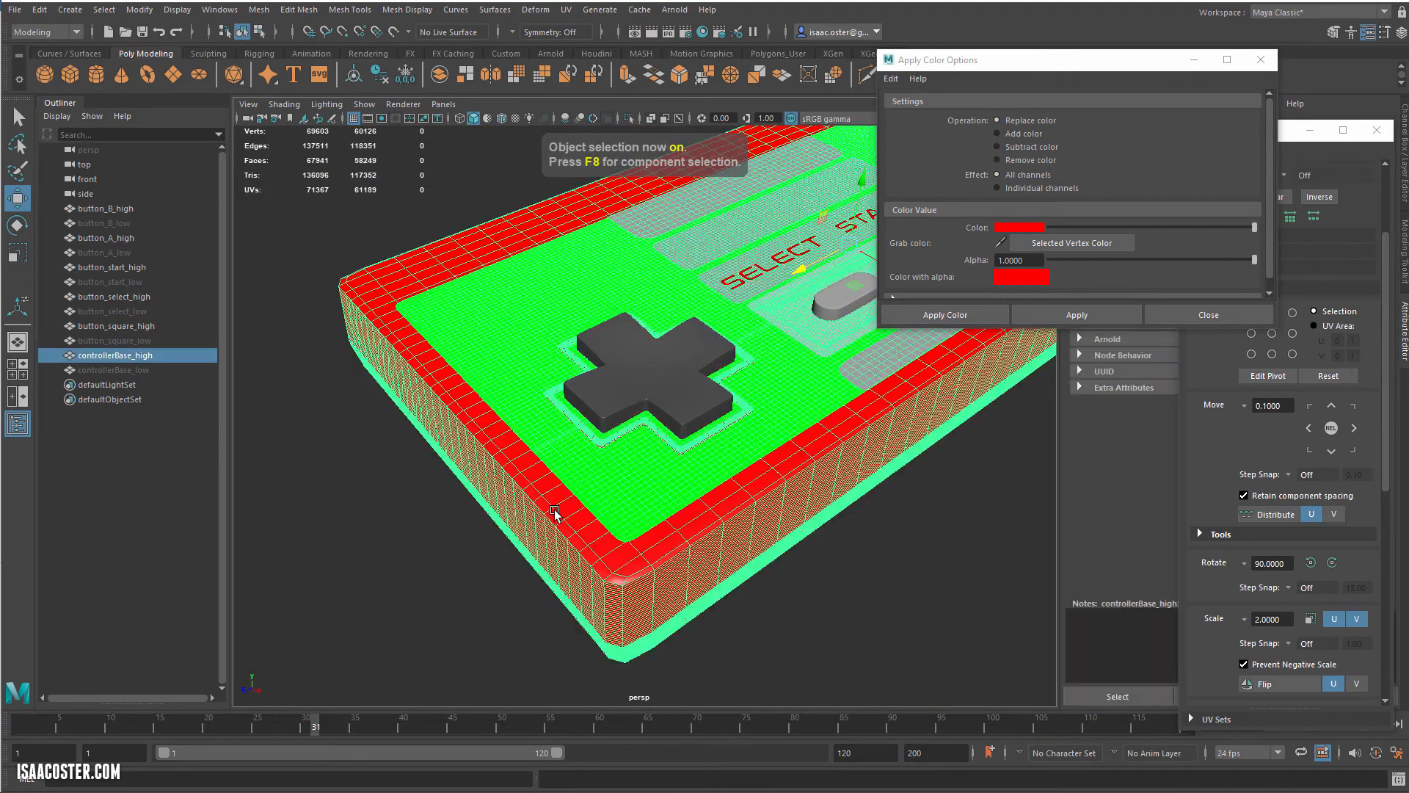
pyautogui.click(411, 554)
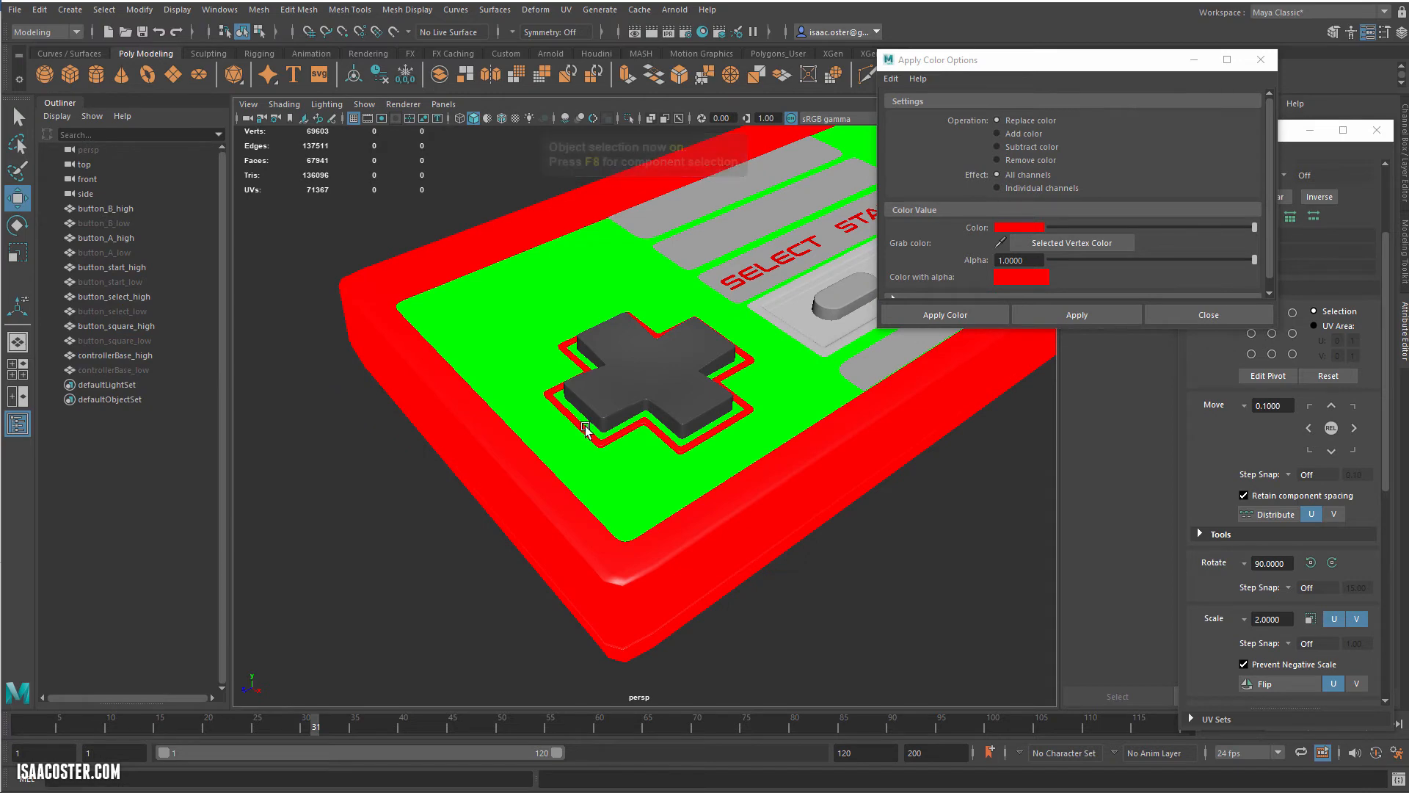
pyautogui.keyDown('alt'); pyautogui.moveTo(686, 461); pyautogui.dragTo(580, 445); pyautogui.keyUp('alt')
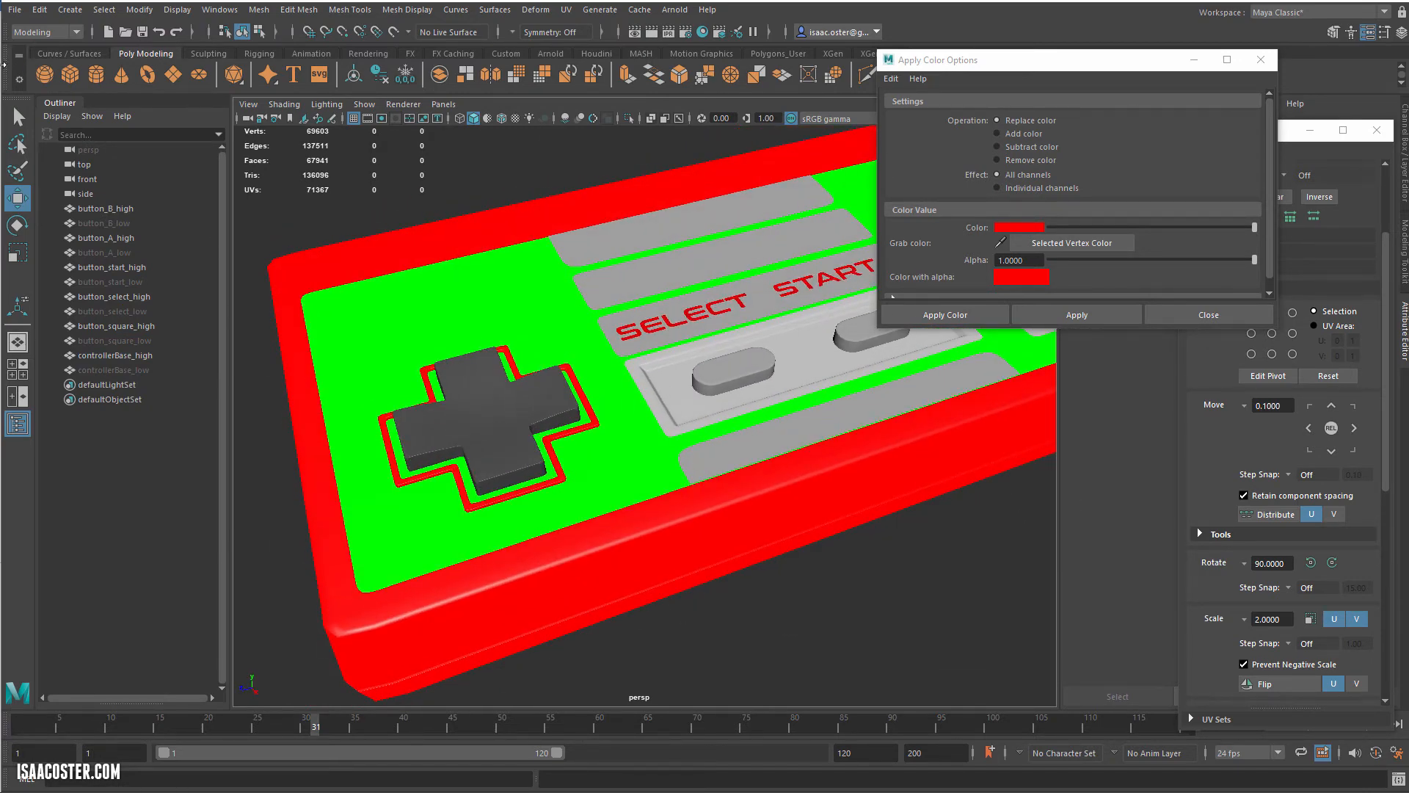
pyautogui.moveTo(3, 69); pyautogui.dragTo(317, 43)
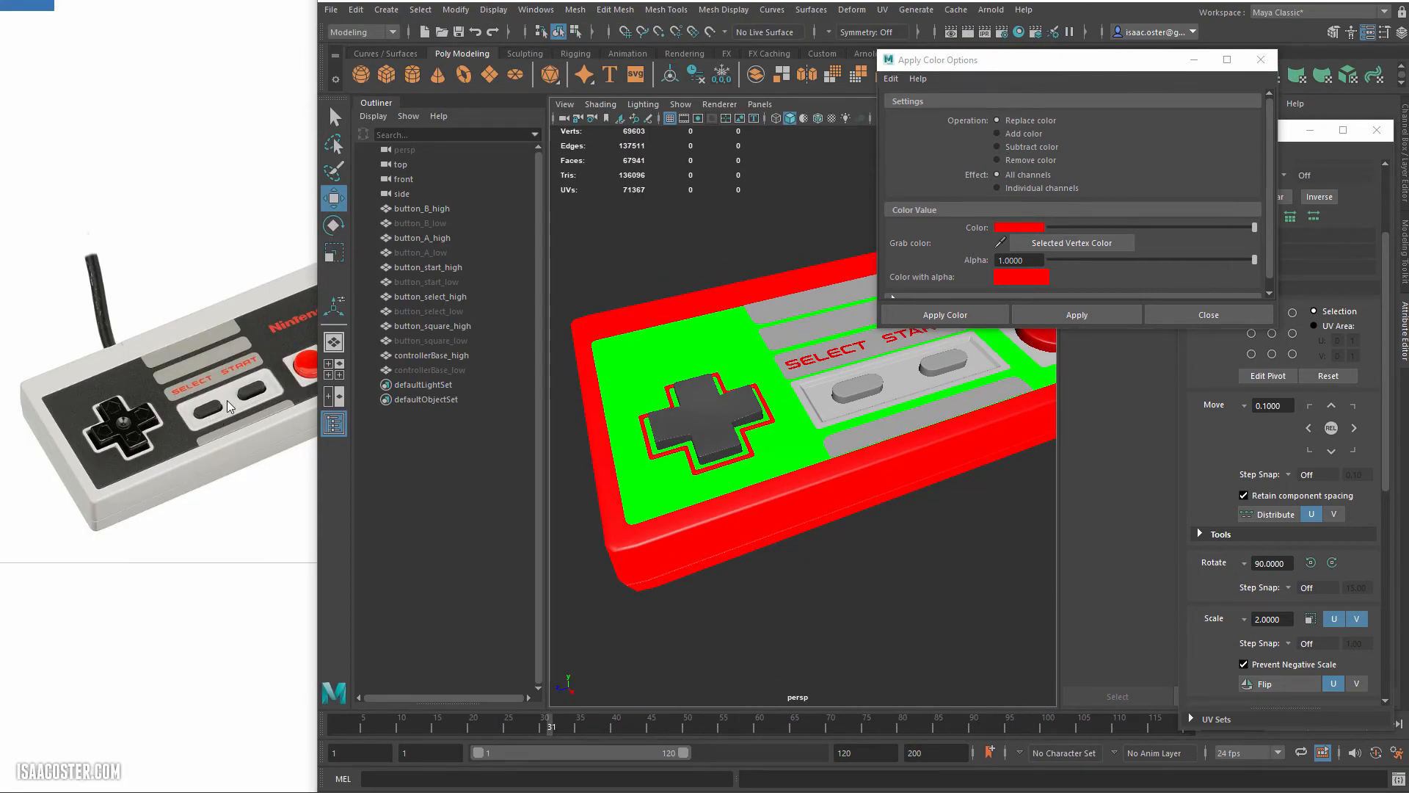
# - Apply pure red vertex color to the base's panel faces around the Select and Start buttons, and return to object selection
pyautogui.click(821, 411)
pyautogui.moveTo(822, 411); pyautogui.dragTo(823, 412, button='right')
pyautogui.click(905, 612)
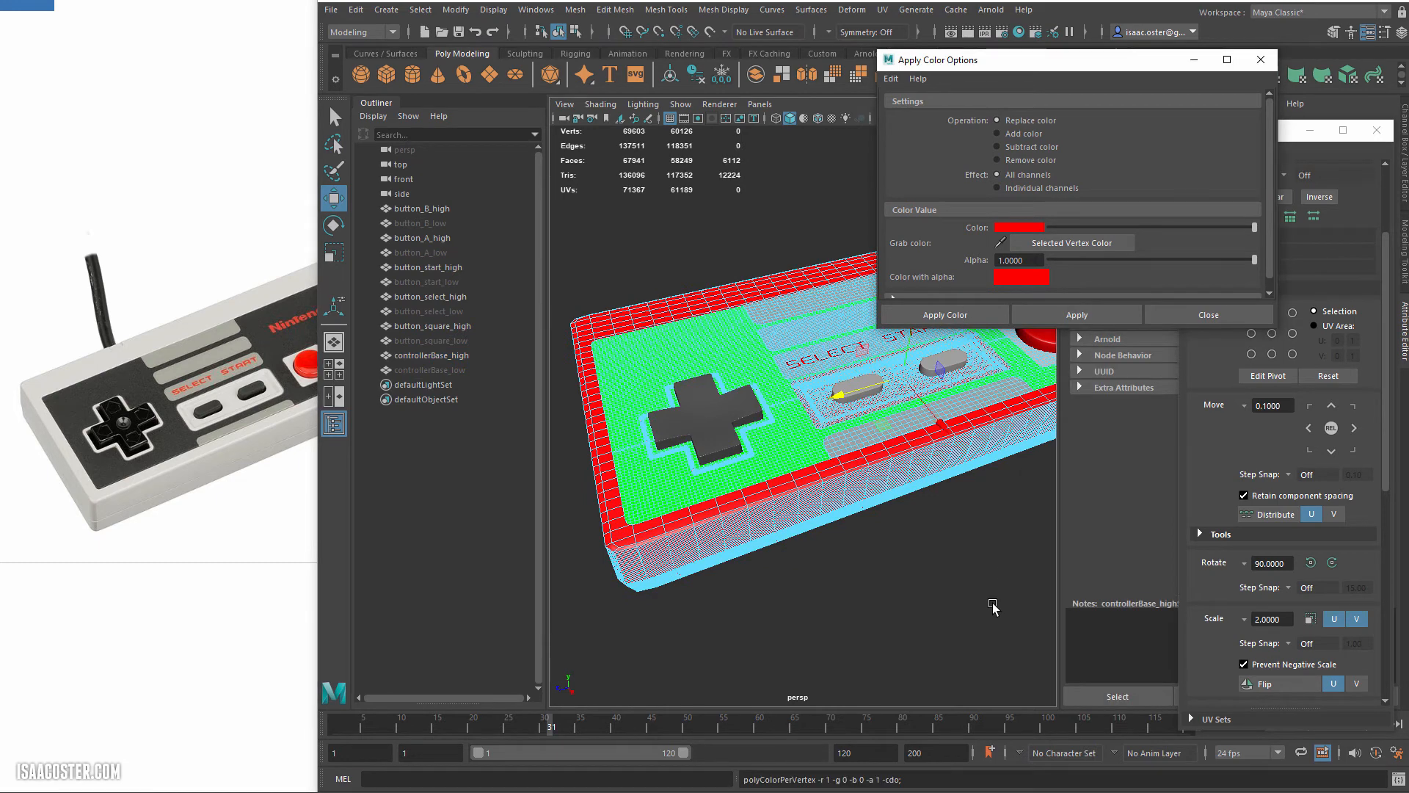
pyautogui.press('F8')
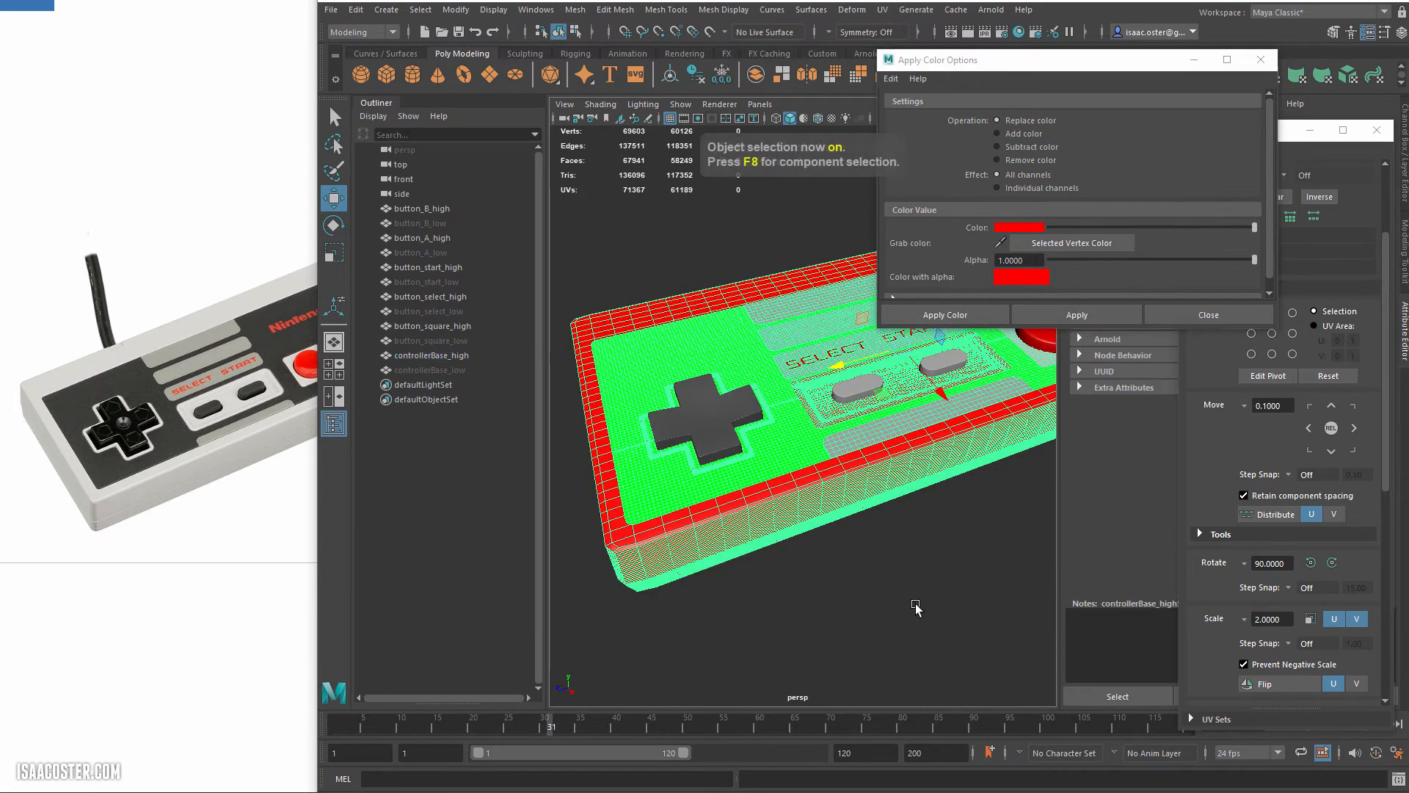
pyautogui.click(914, 605)
# - Apply pure yellow as the vertex color of the whole high-poly D-pad object and clear the selection
pyautogui.keyDown('alt'); pyautogui.moveTo(909, 553); pyautogui.dragTo(857, 577, button='middle'); pyautogui.keyUp('alt')
pyautogui.keyDown('alt'); pyautogui.moveTo(857, 578); pyautogui.dragTo(858, 589); pyautogui.keyUp('alt')
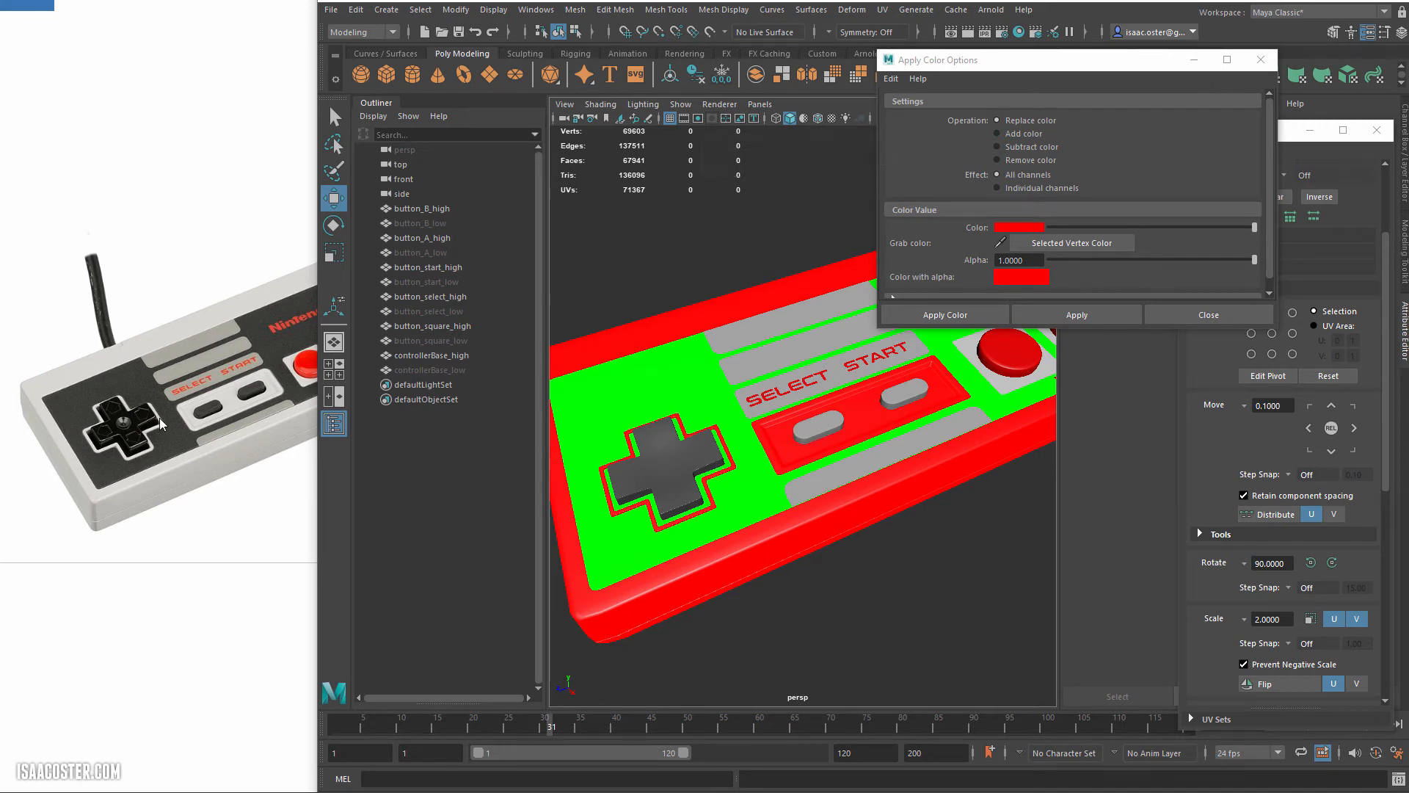
pyautogui.click(1009, 229)
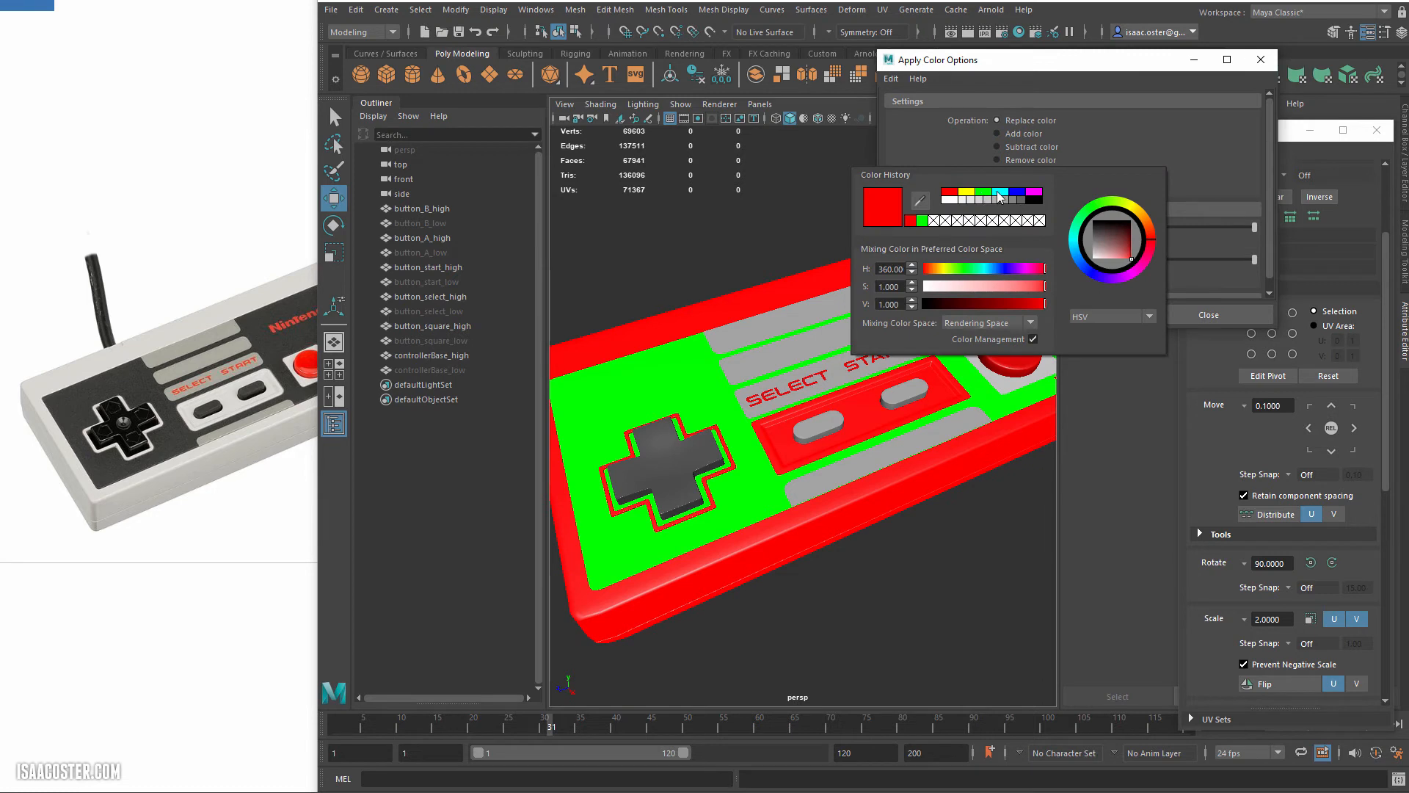
pyautogui.click(969, 194)
pyautogui.click(666, 470)
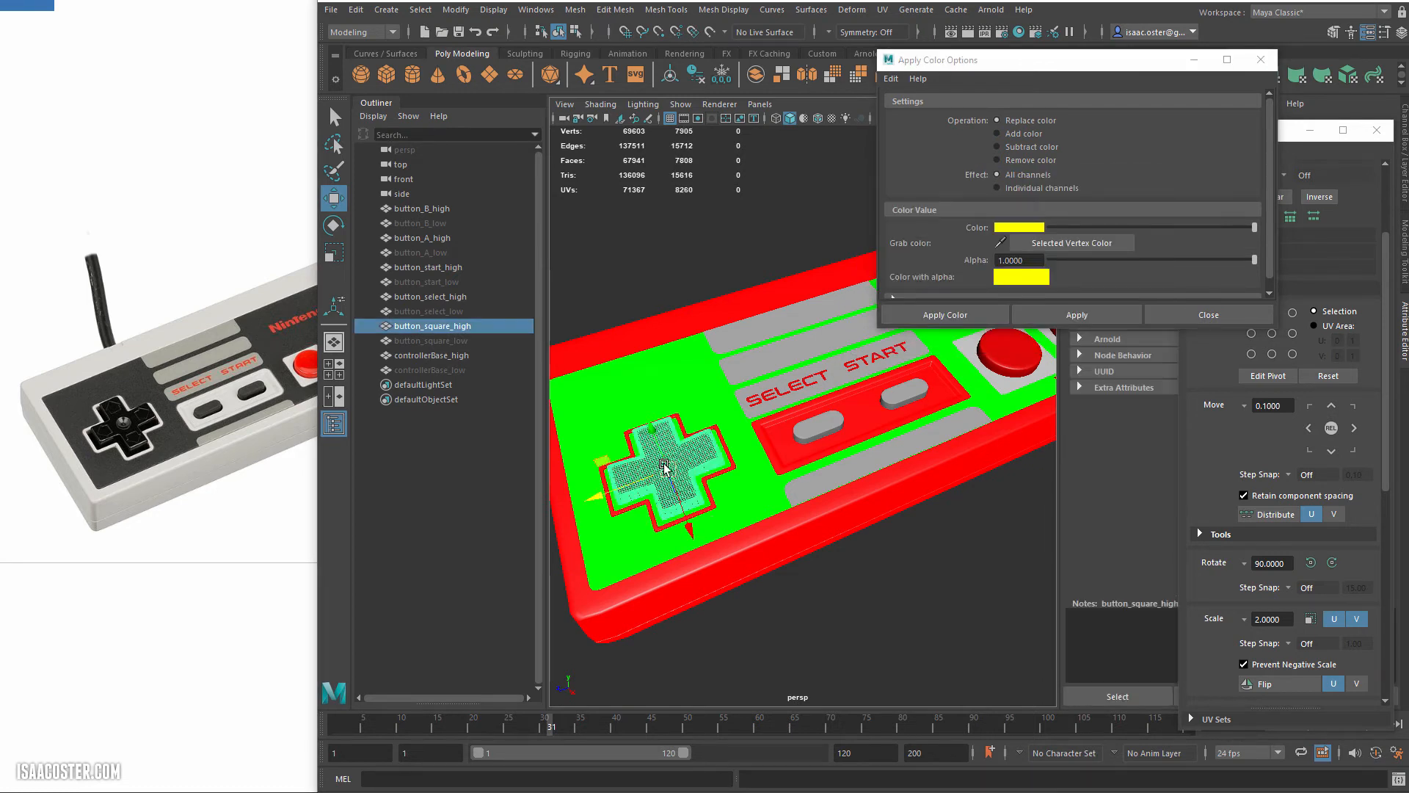
pyautogui.click(946, 315)
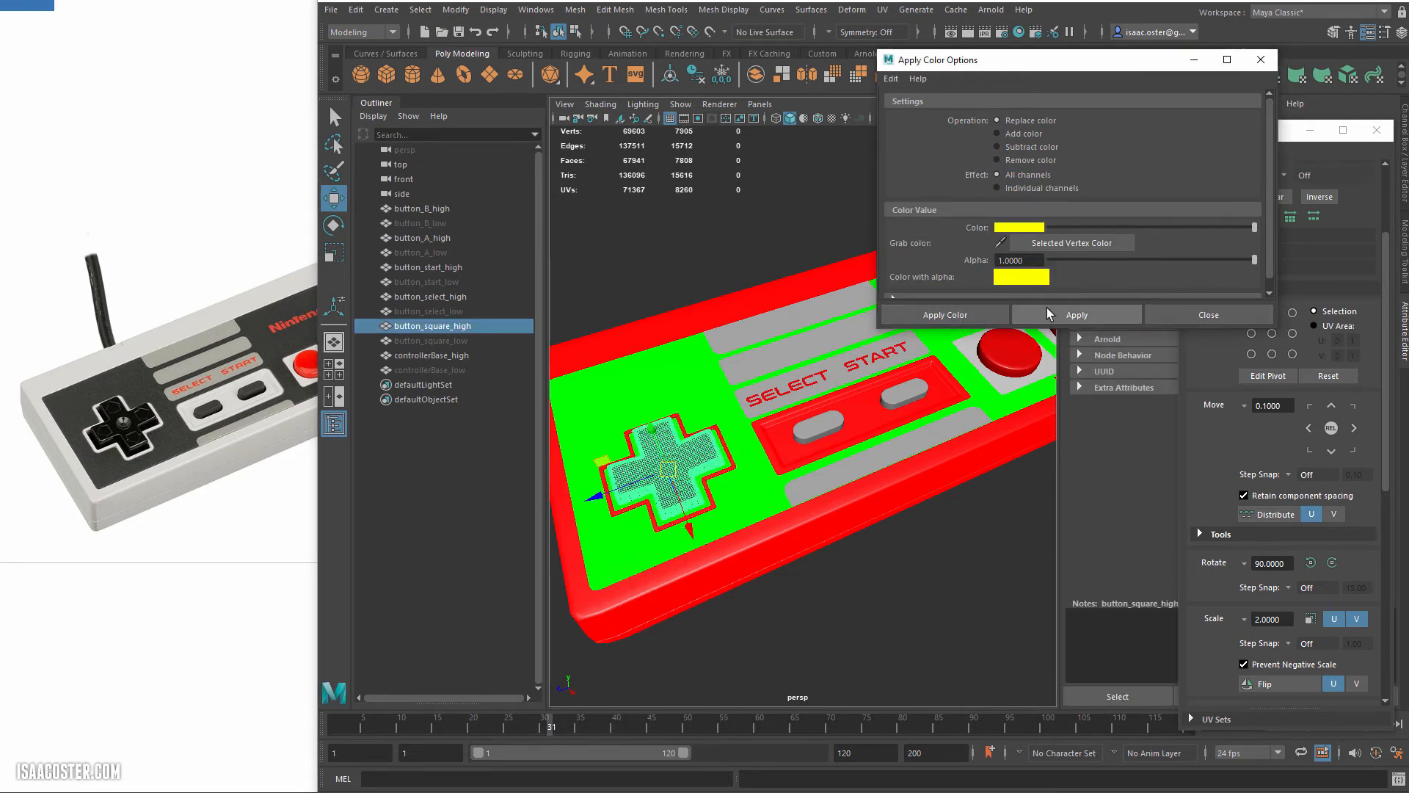
pyautogui.click(832, 545)
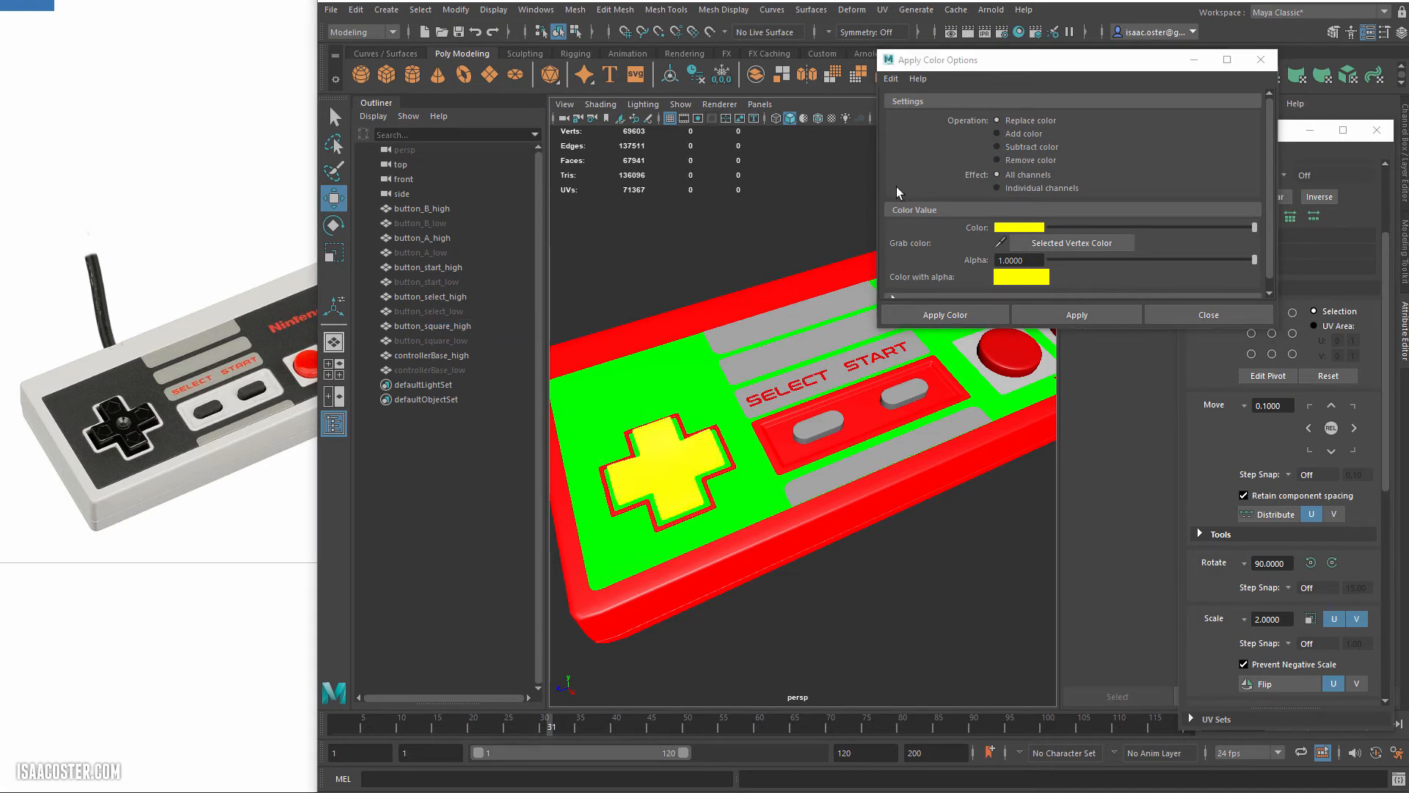
# - Apply cyan as the vertex color of the high-poly Select and Start buttons together and clear the selection
pyautogui.click(1018, 228)
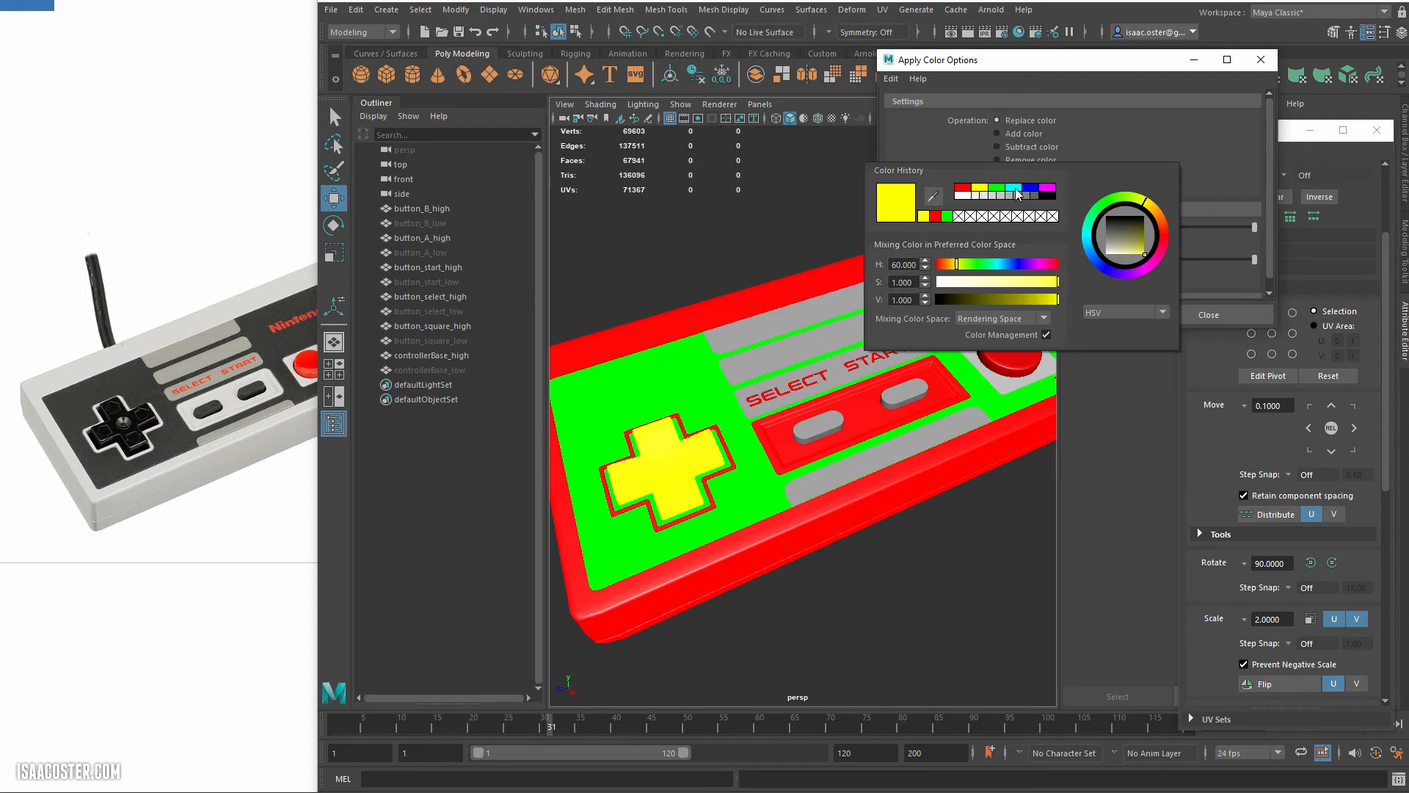
pyautogui.click(1017, 193)
pyautogui.click(818, 426)
pyautogui.keyDown('shift'); pyautogui.click(904, 392); pyautogui.keyUp('shift')
pyautogui.click(954, 315)
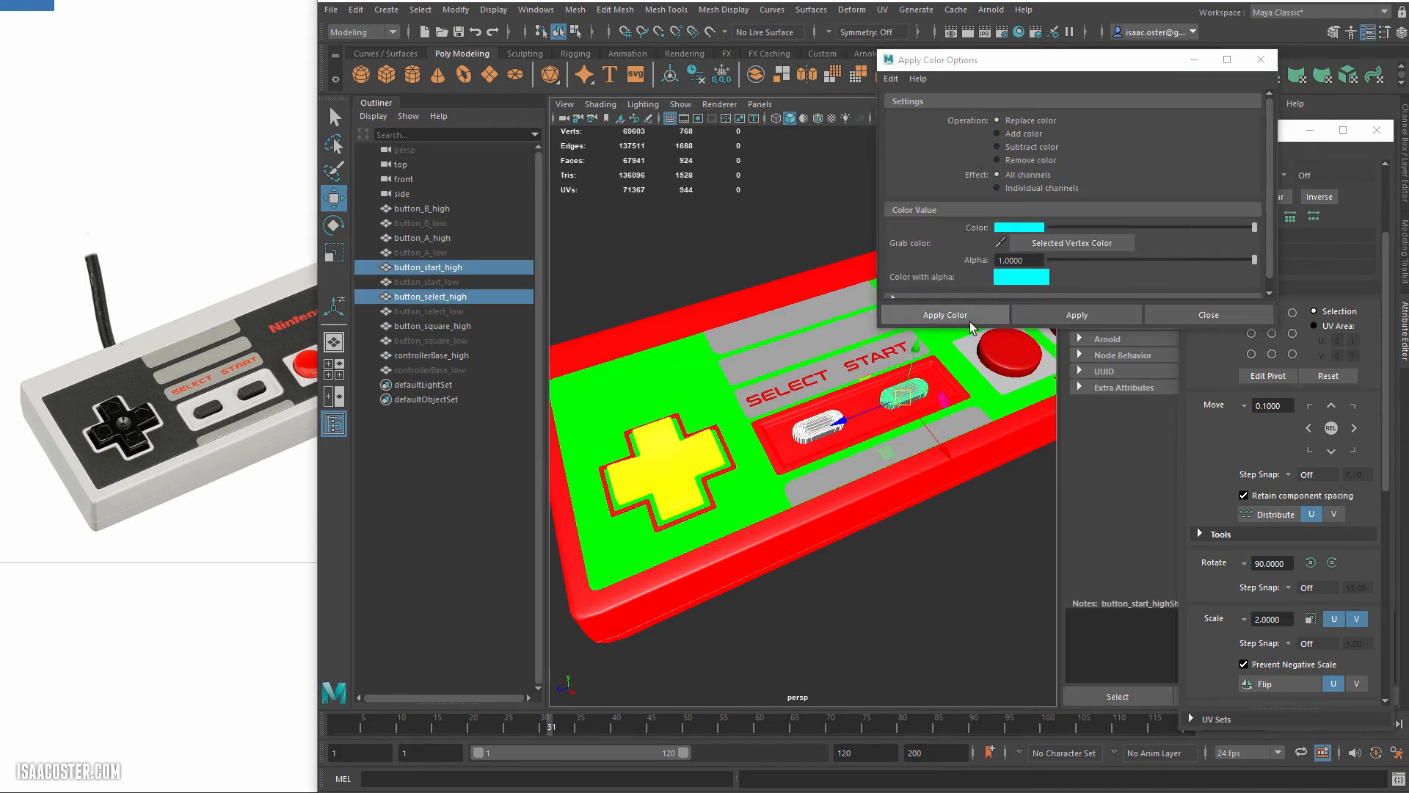
pyautogui.click(959, 317)
pyautogui.click(982, 498)
# - Bring the A and B buttons into view and reopen the Apply Color options for vertex colors
pyautogui.keyDown('alt'); pyautogui.moveTo(985, 492); pyautogui.dragTo(847, 518, button='middle'); pyautogui.keyUp('alt')
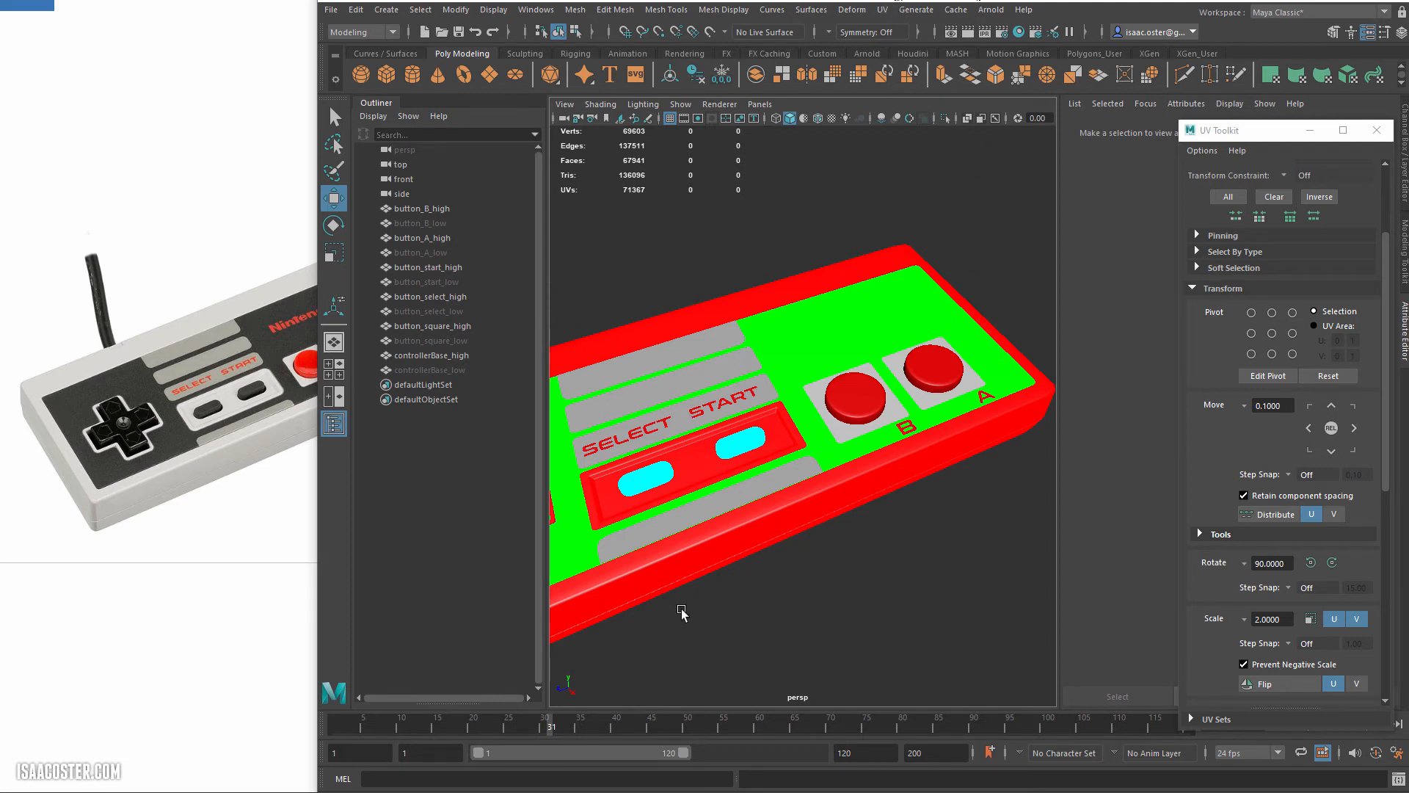
pyautogui.click(666, 13)
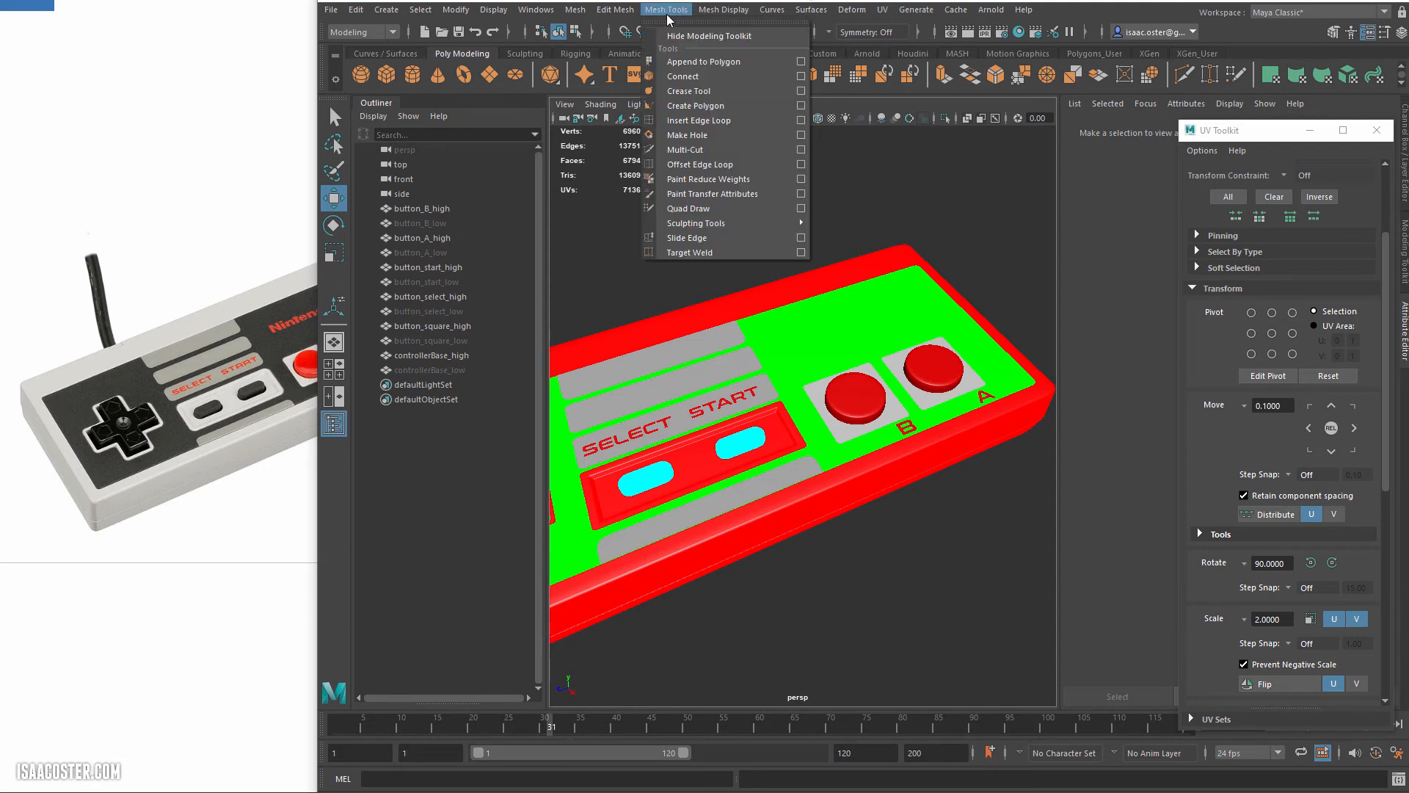
pyautogui.moveTo(710, 6)
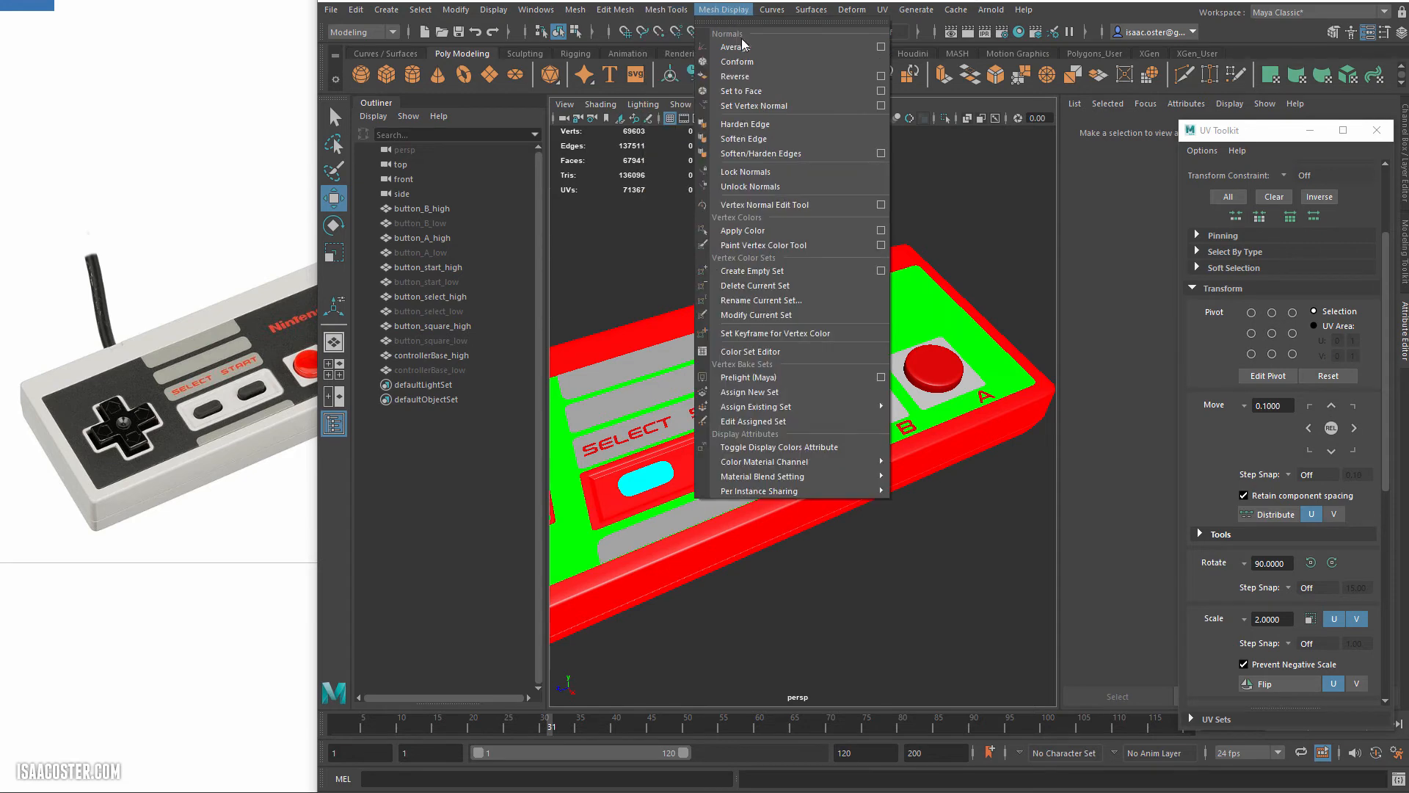
pyautogui.click(756, 230)
pyautogui.click(734, 10)
pyautogui.click(881, 230)
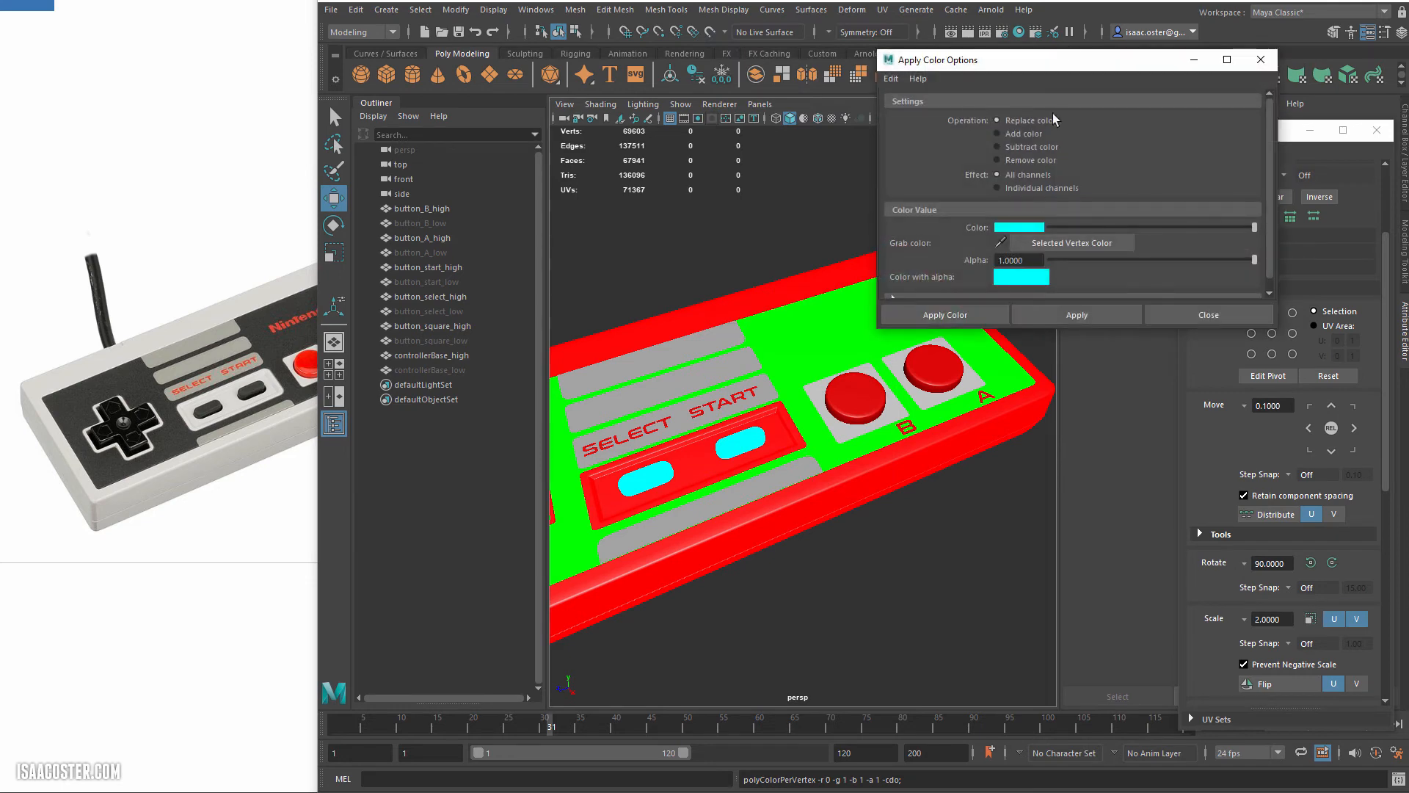
# - Apply pure blue as the vertex color of the high-poly A and B buttons together and clear the selection
pyautogui.click(855, 396)
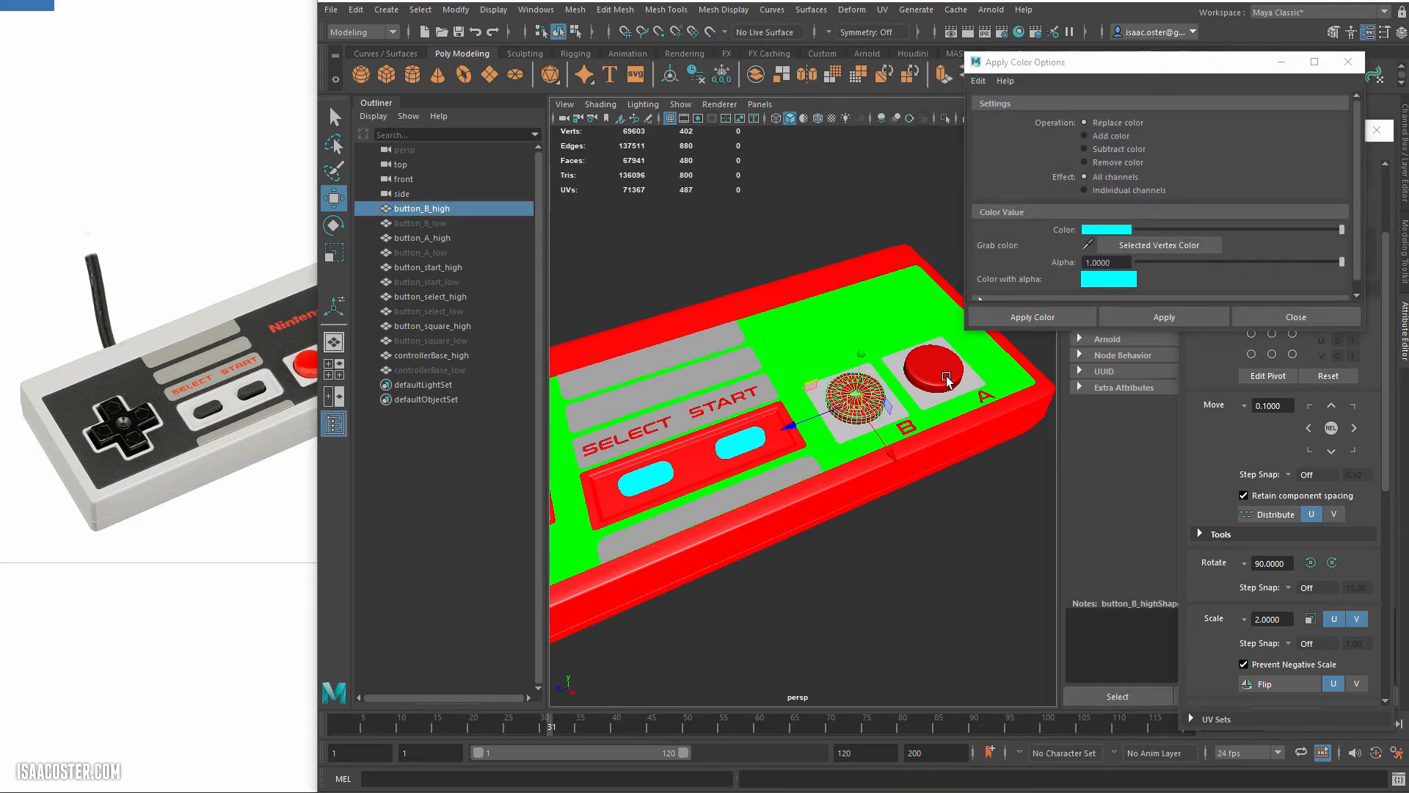
pyautogui.keyDown('shift'); pyautogui.click(934, 365); pyautogui.keyUp('shift')
pyautogui.click(1091, 230)
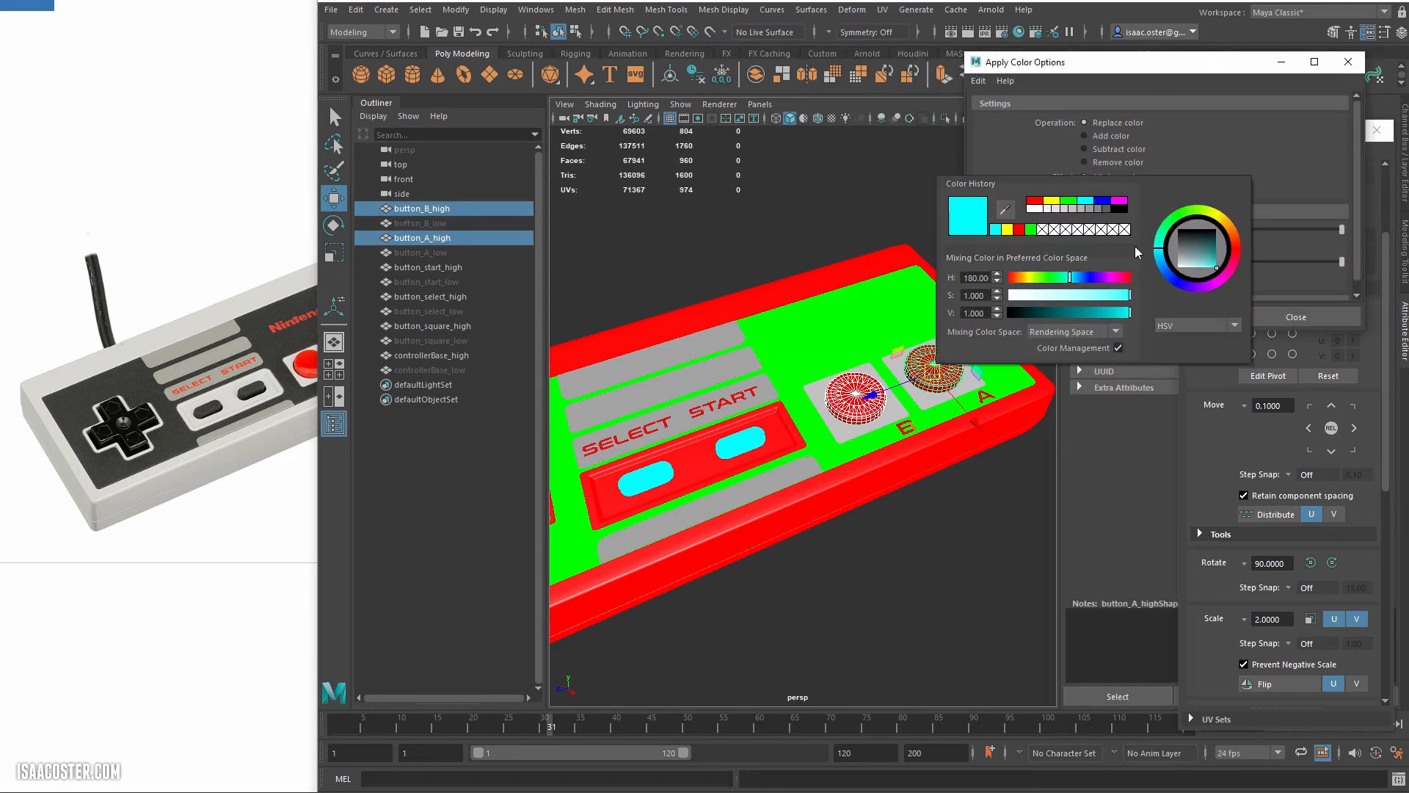
pyautogui.click(1101, 208)
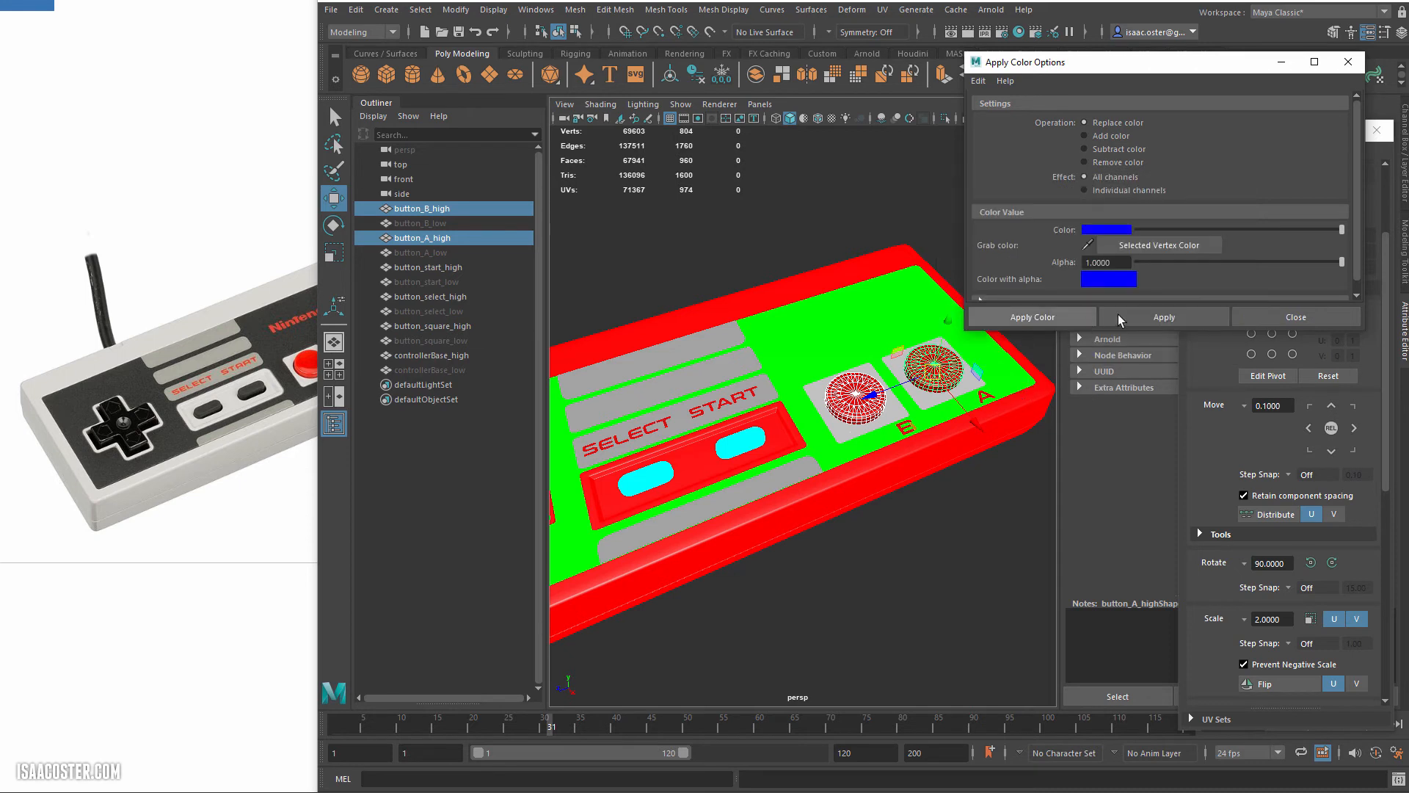
pyautogui.click(1116, 318)
pyautogui.click(896, 402)
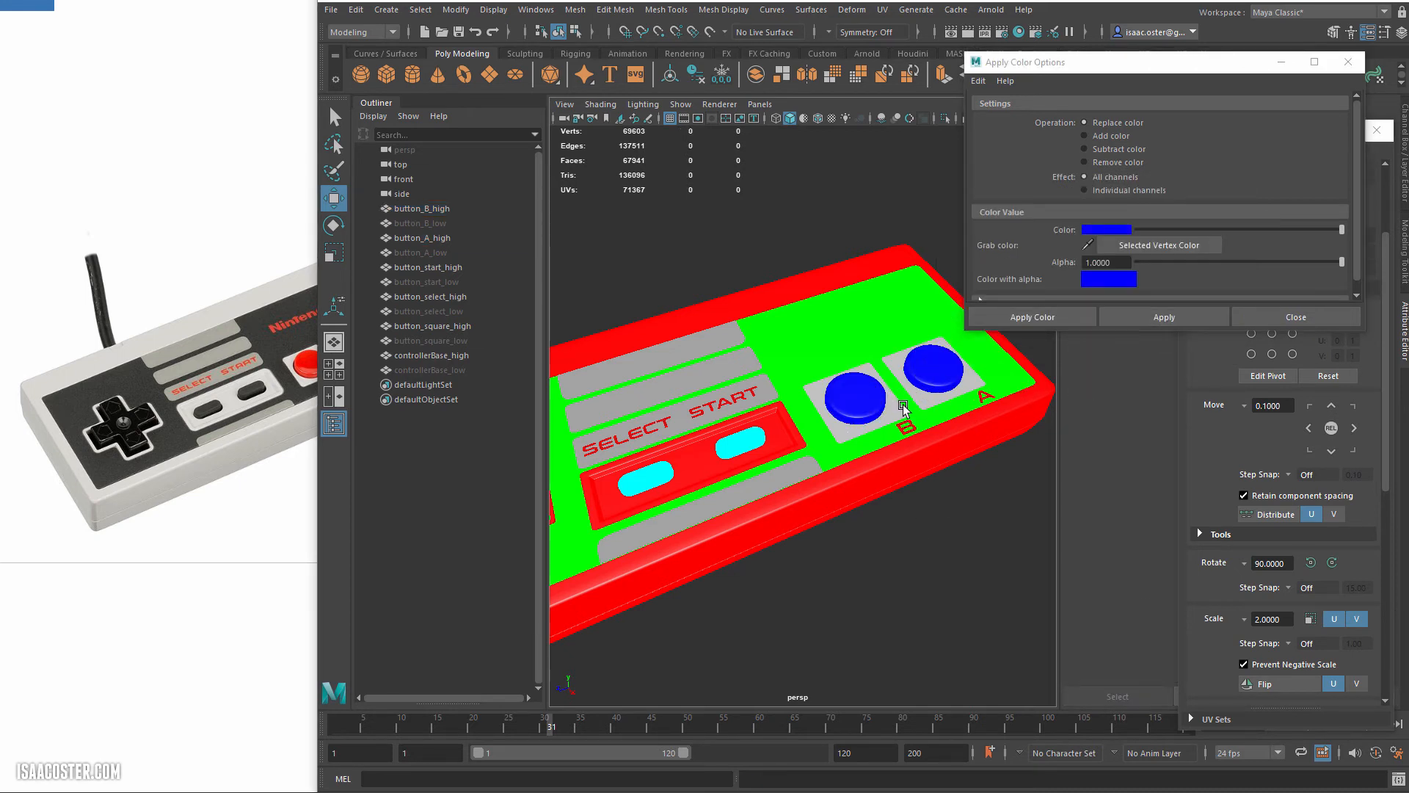
# - Apply pure red vertex color to the base's square plate faces under the A and B buttons, and return to object selection
pyautogui.click(844, 437)
pyautogui.moveTo(930, 408); pyautogui.dragTo(930, 445, button='right')
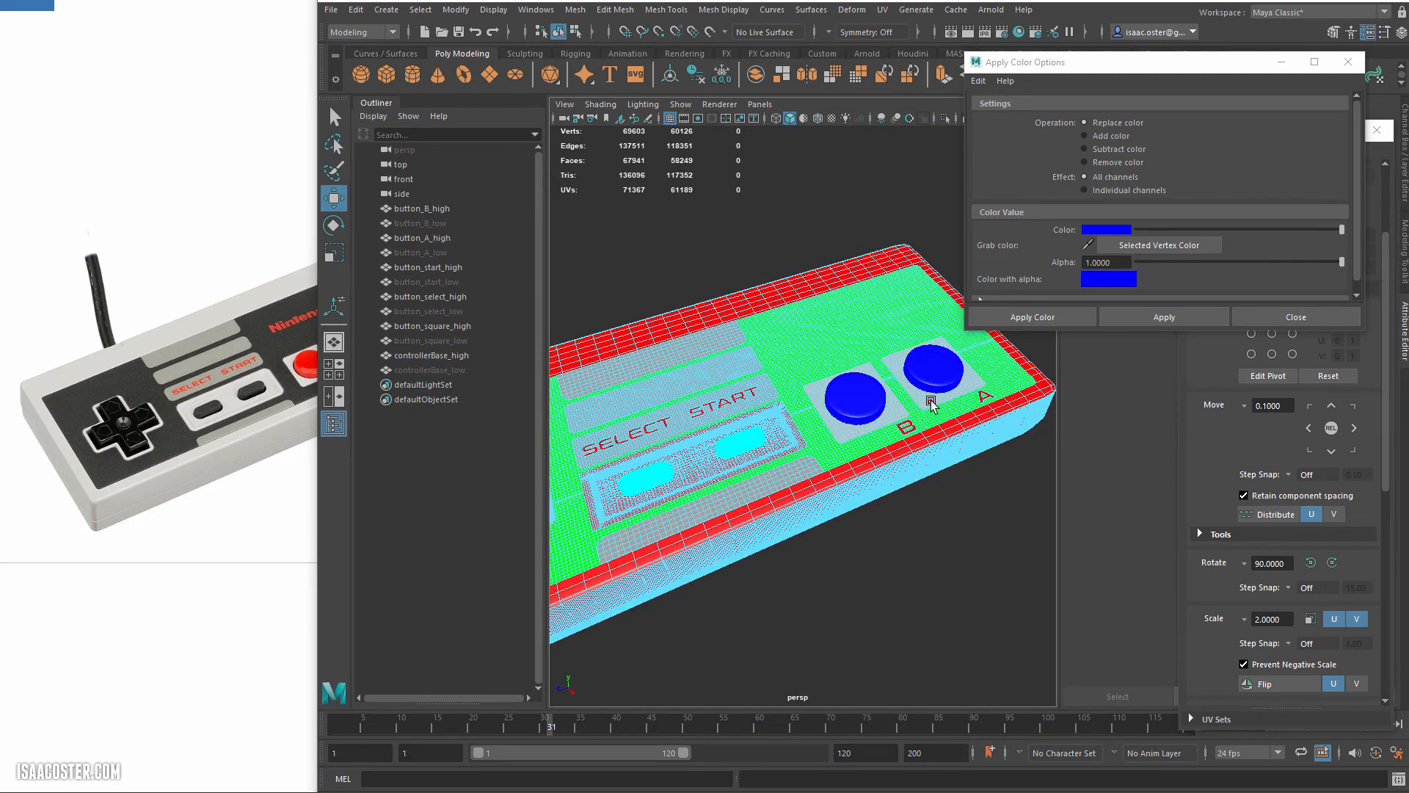
pyautogui.doubleClick(931, 400)
pyautogui.keyDown('shift'); pyautogui.doubleClick(844, 425); pyautogui.keyUp('shift')
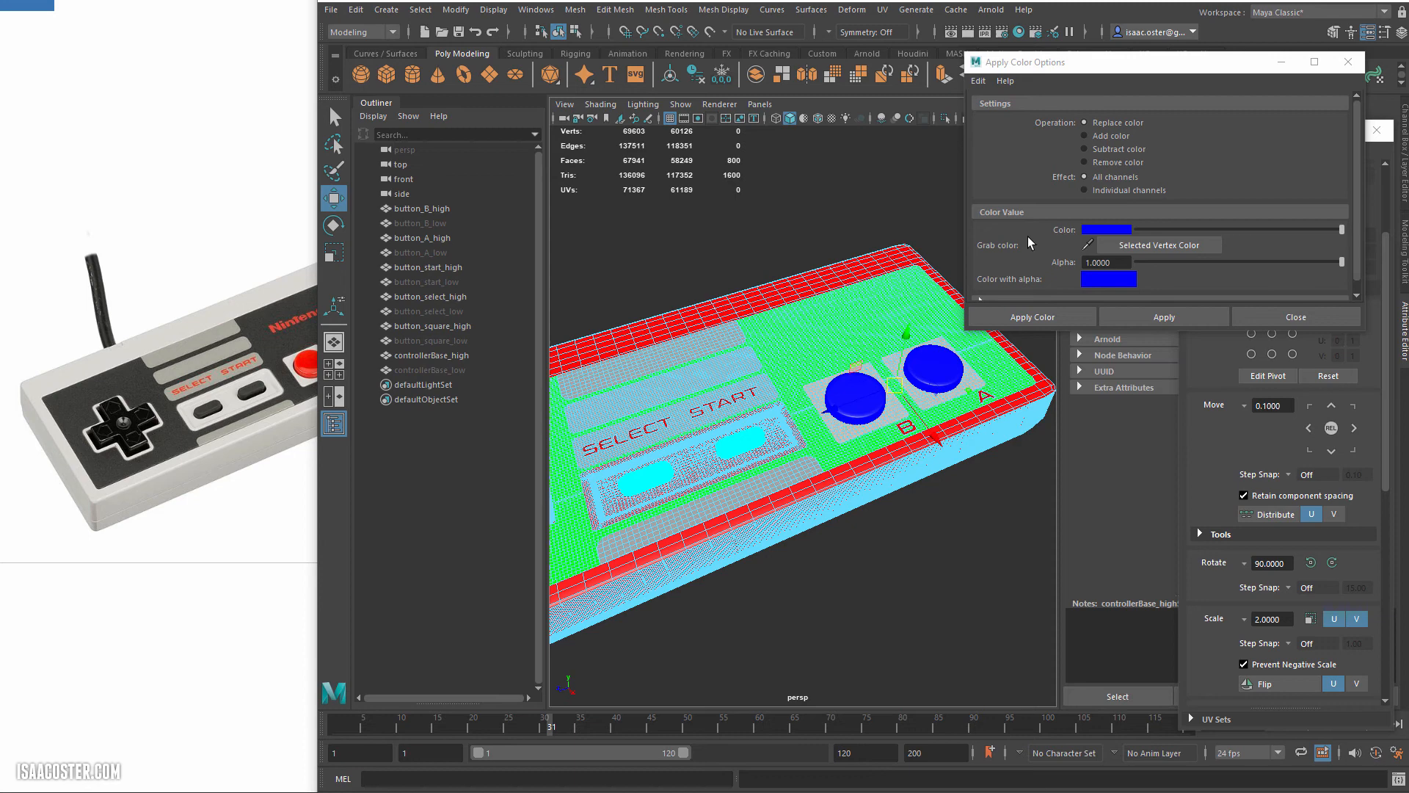
pyautogui.click(1120, 231)
pyautogui.click(1061, 191)
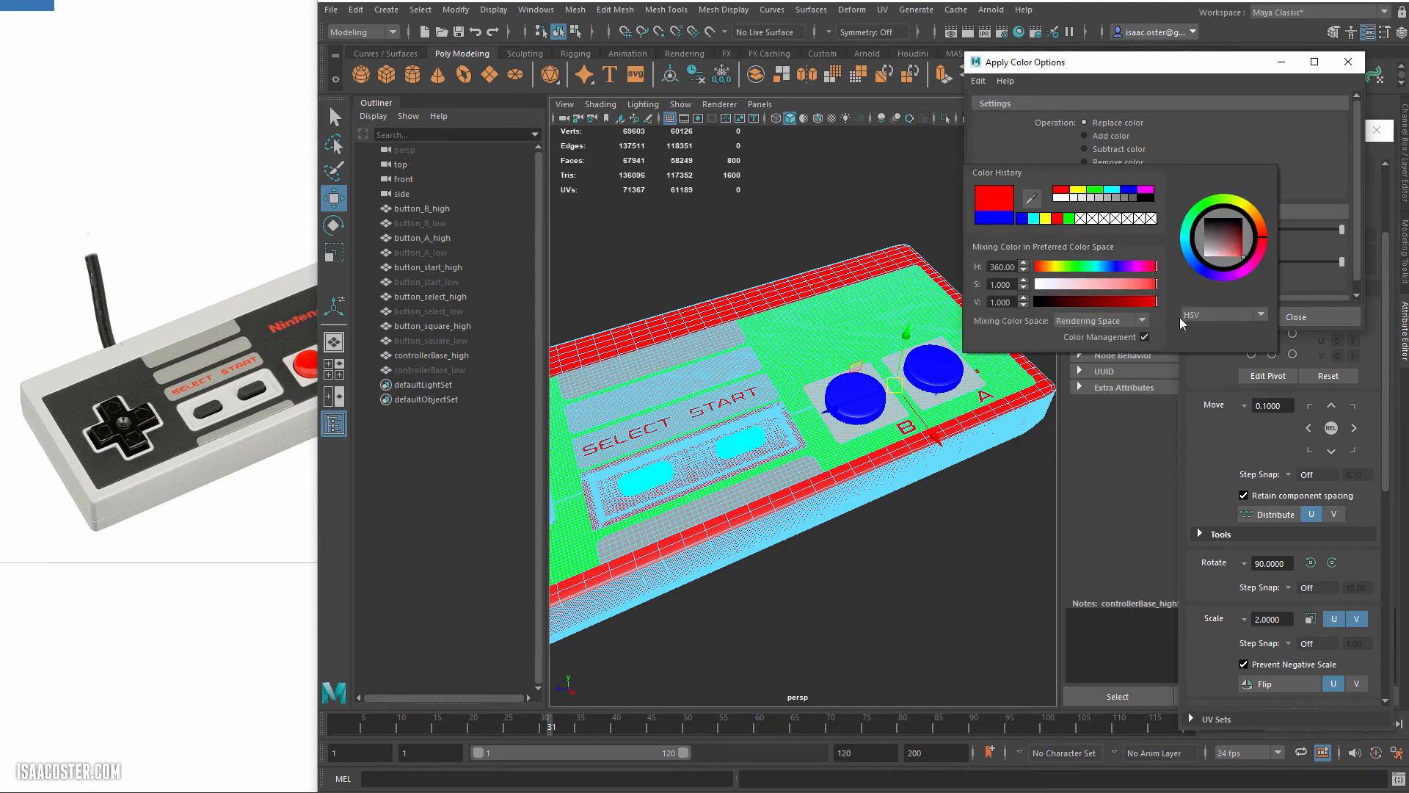
pyautogui.click(1164, 317)
pyautogui.click(894, 642)
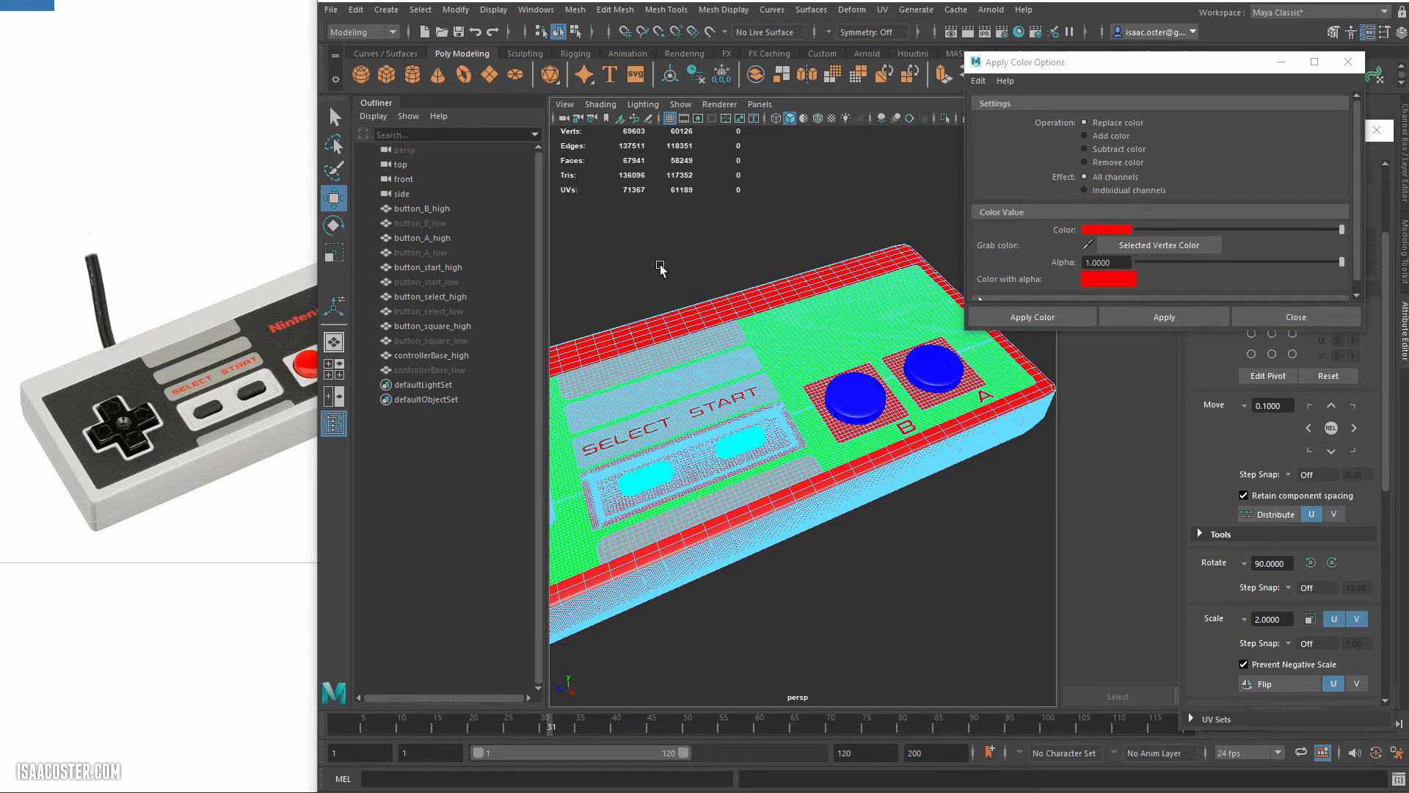
pyautogui.press('F8')
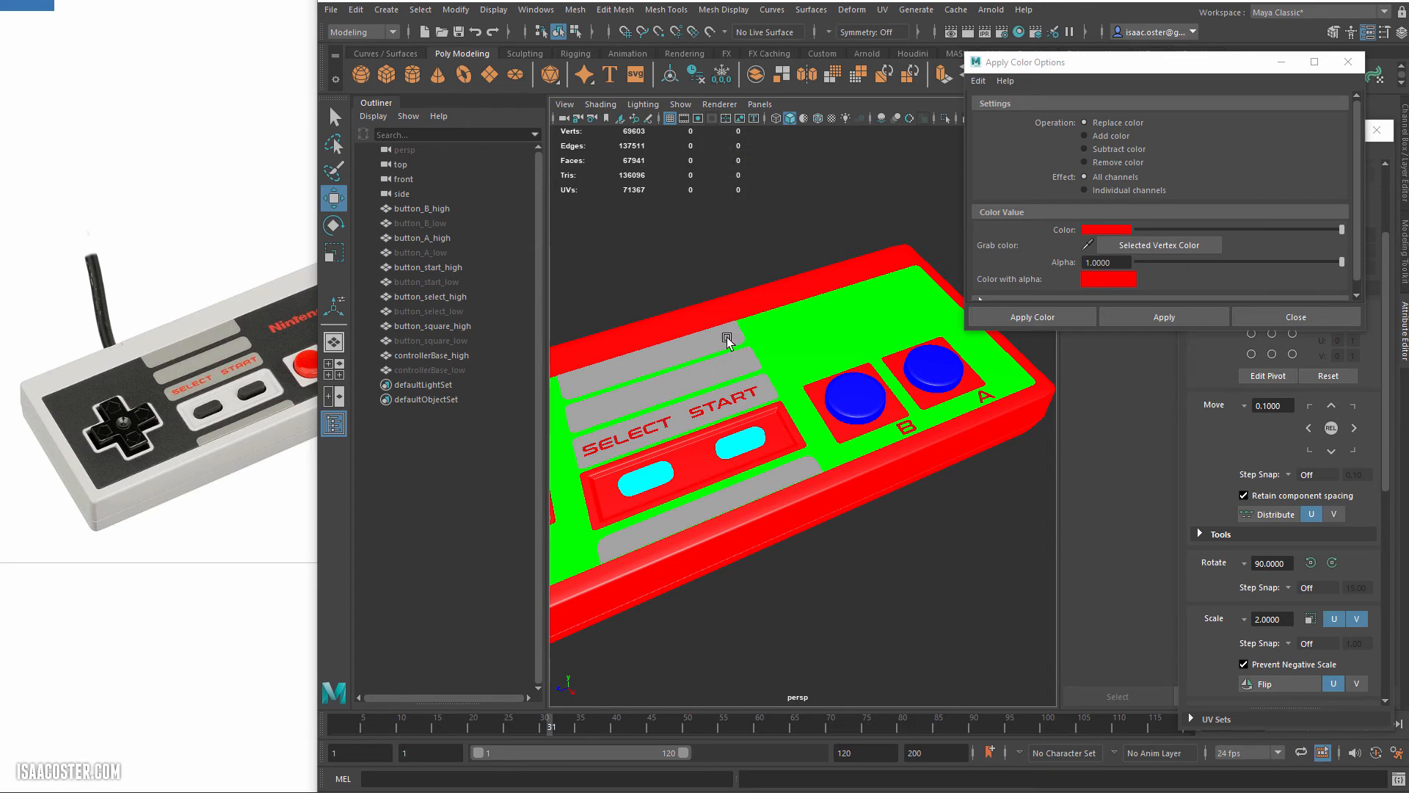
# - Apply magenta vertex color to the base's stripe faces around the Select and Start area, and return to object selection
pyautogui.click(1112, 232)
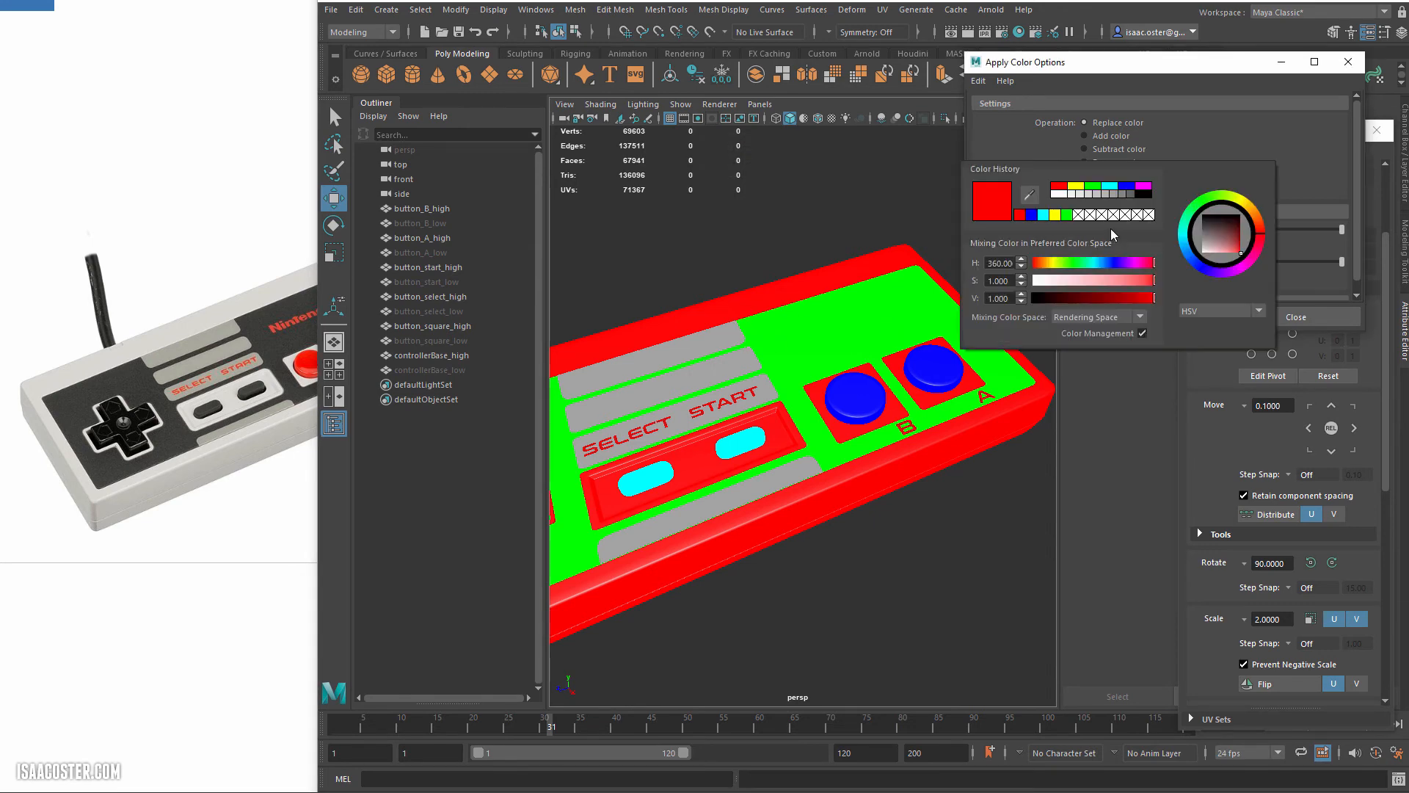
pyautogui.click(1148, 187)
pyautogui.click(708, 351)
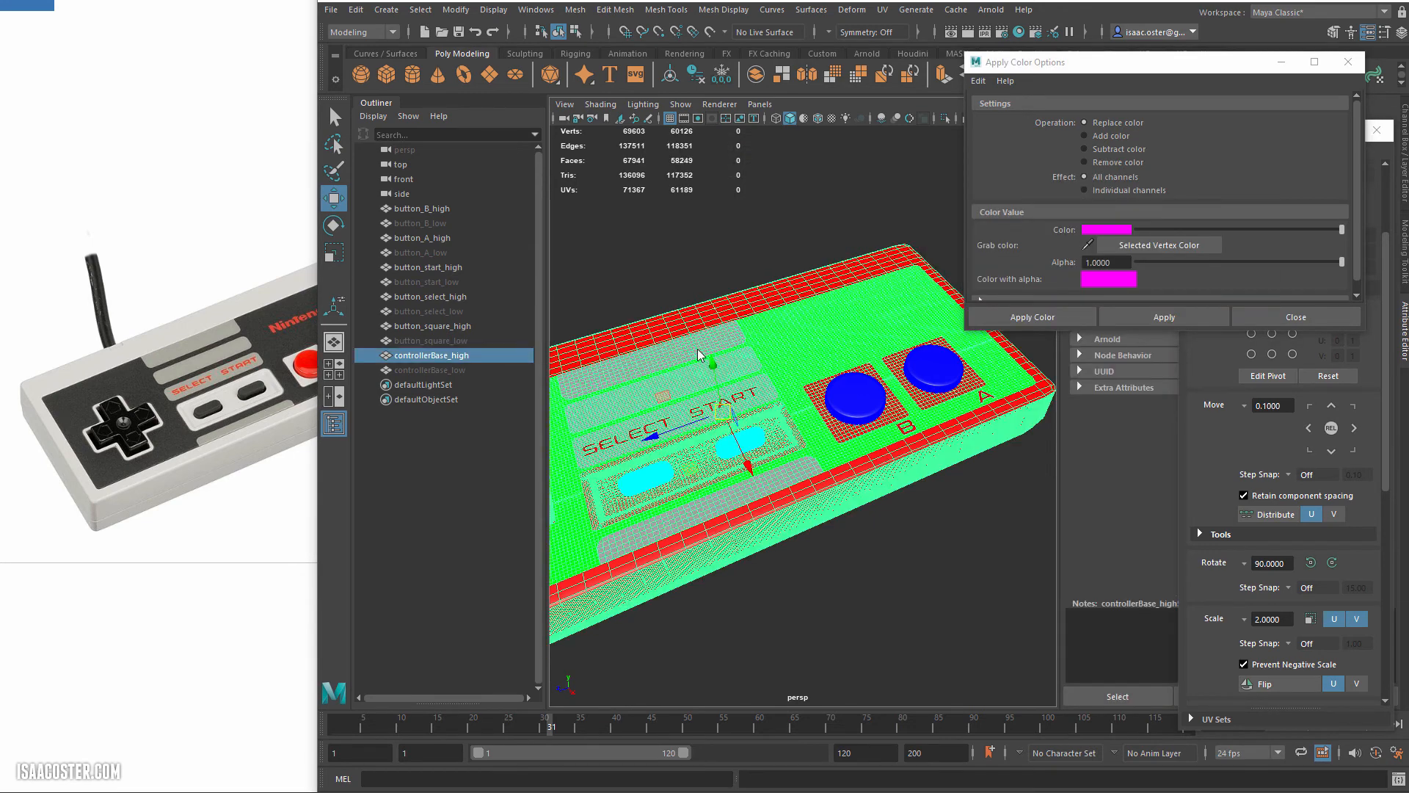
pyautogui.rightClick(697, 350)
pyautogui.moveTo(698, 377); pyautogui.dragTo(697, 382, button='right')
pyautogui.doubleClick(697, 351)
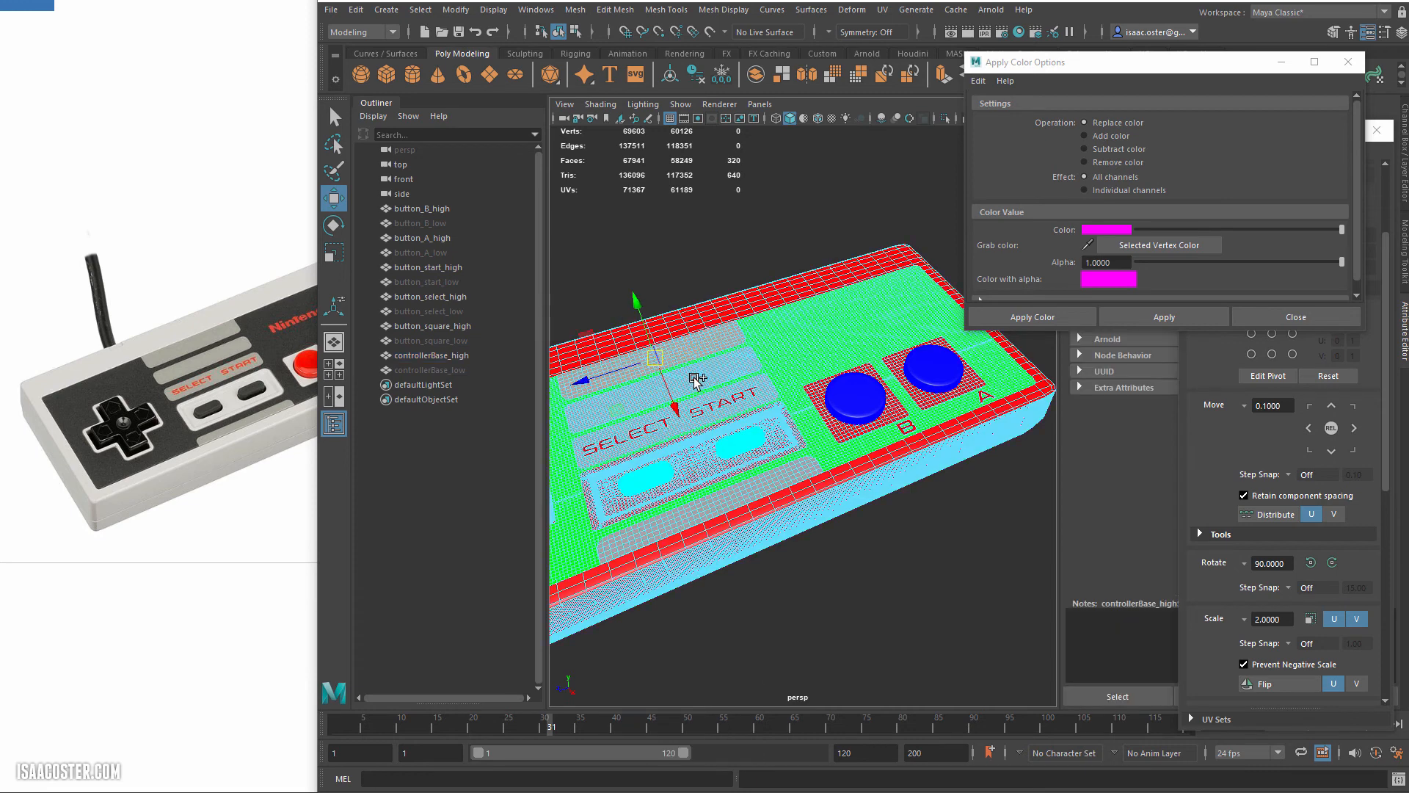
pyautogui.keyDown('shift'); pyautogui.doubleClick(695, 379); pyautogui.keyUp('shift')
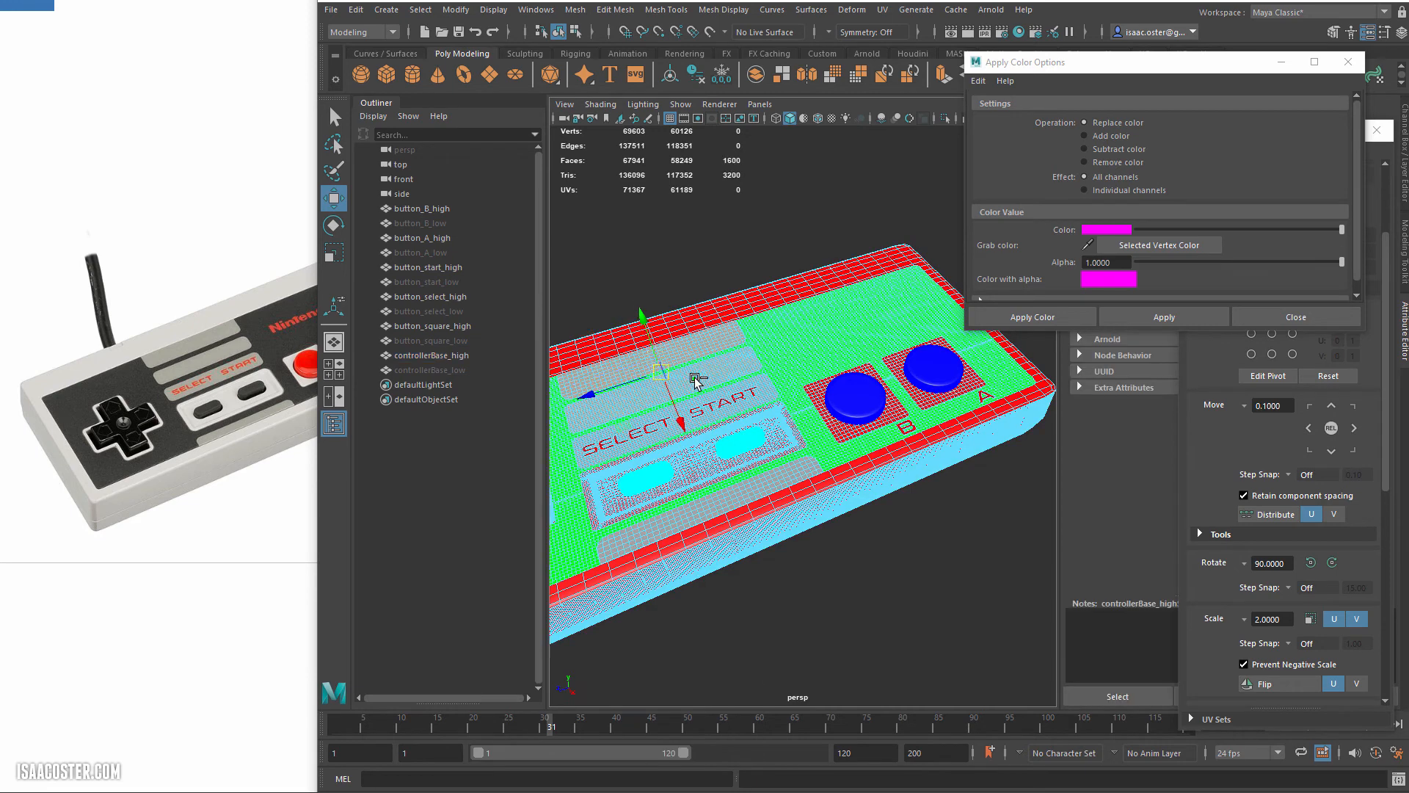
pyautogui.keyDown('shift'); pyautogui.doubleClick(813, 459); pyautogui.keyUp('shift')
pyautogui.click(1033, 317)
pyautogui.click(715, 254)
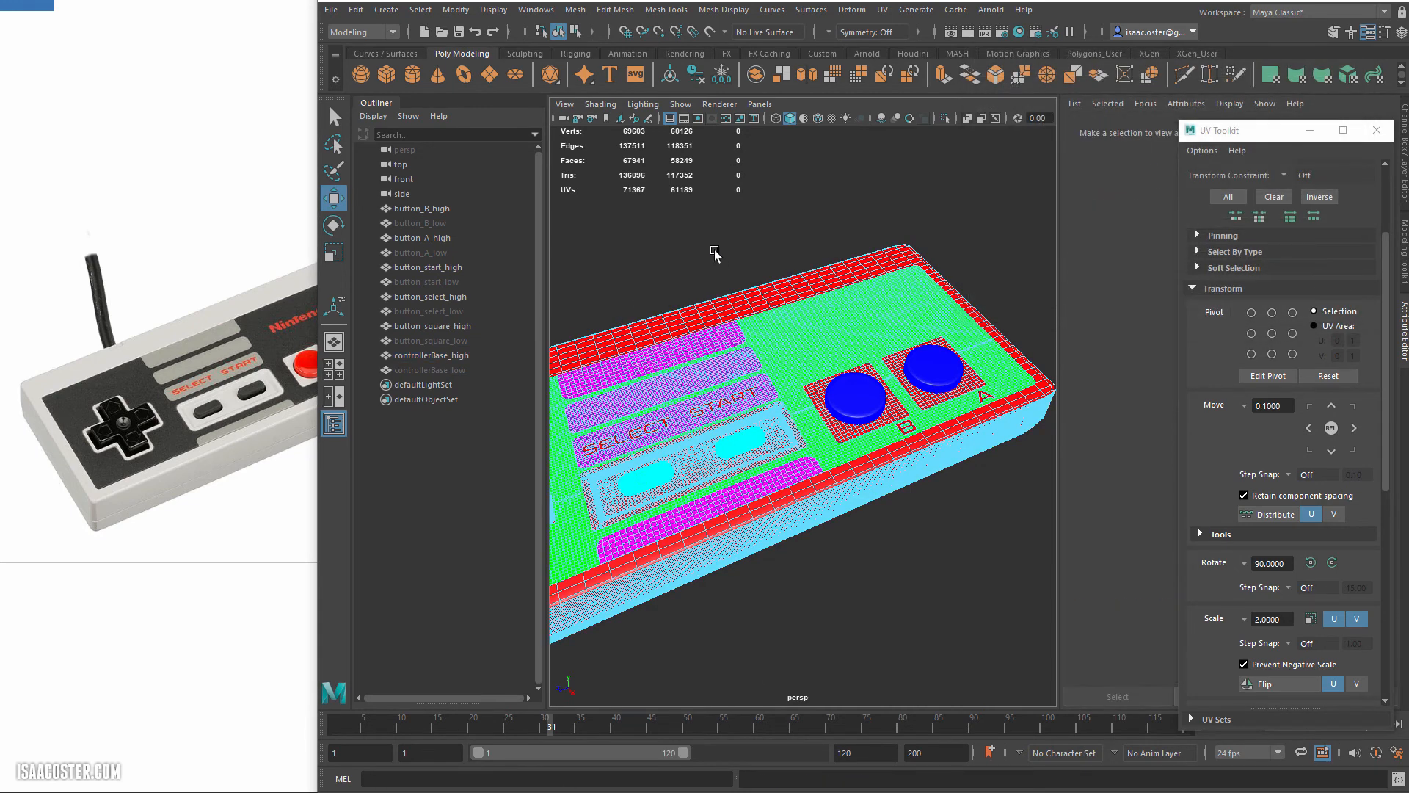
pyautogui.press('F8')
pyautogui.press('F8')
pyautogui.click(719, 262)
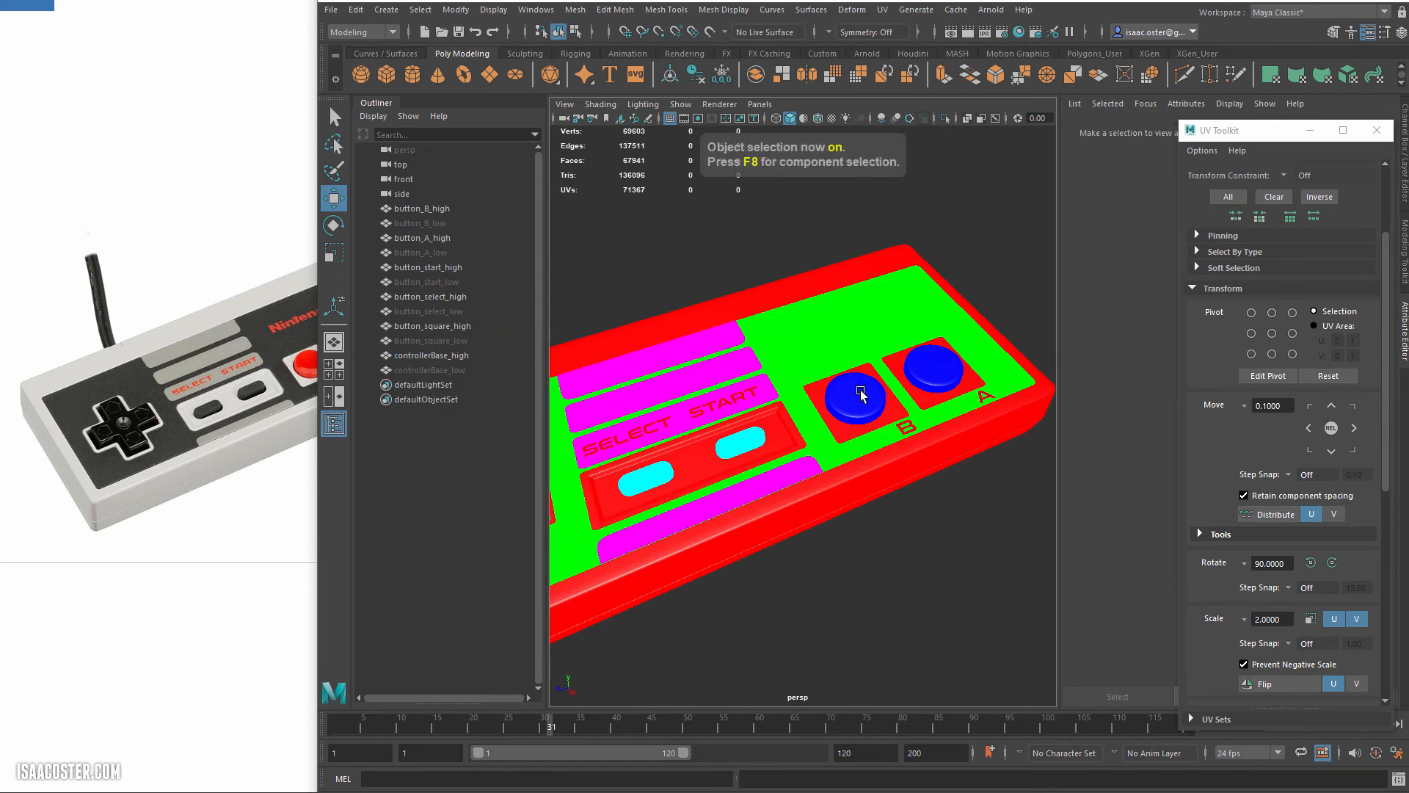
# - Reopen the Apply Color options for vertex colors and pick a fully saturated orange with a hue of about 28.95
pyautogui.keyDown('alt'); pyautogui.moveTo(863, 394); pyautogui.dragTo(802, 392, button='right'); pyautogui.keyUp('alt')
pyautogui.moveTo(802, 393)
pyautogui.keyDown('alt'); pyautogui.mouseDown()
pyautogui.moveTo(866, 400)
pyautogui.moveTo(777, 422)
pyautogui.moveTo(801, 411)
pyautogui.mouseUp(); pyautogui.keyUp('alt')
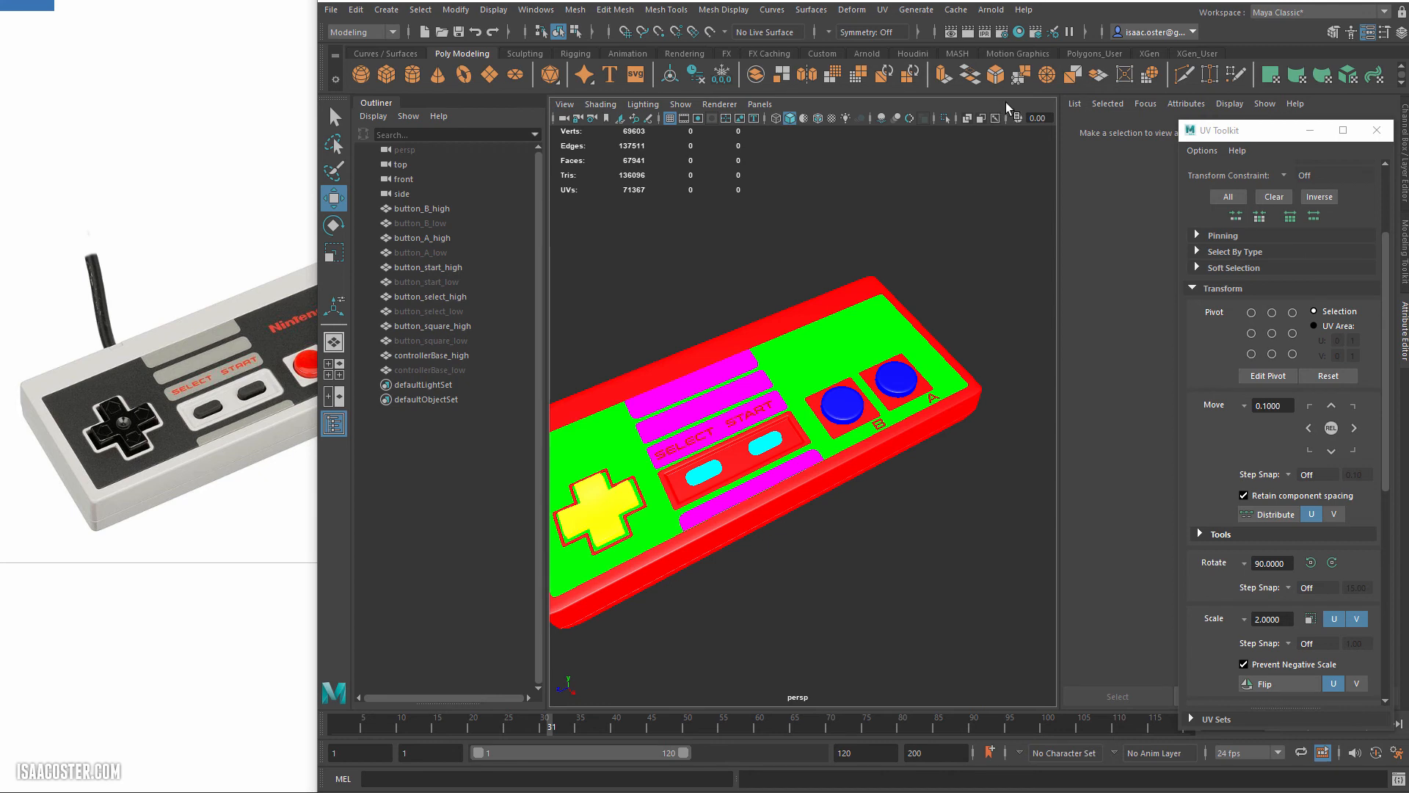
pyautogui.click(743, 11)
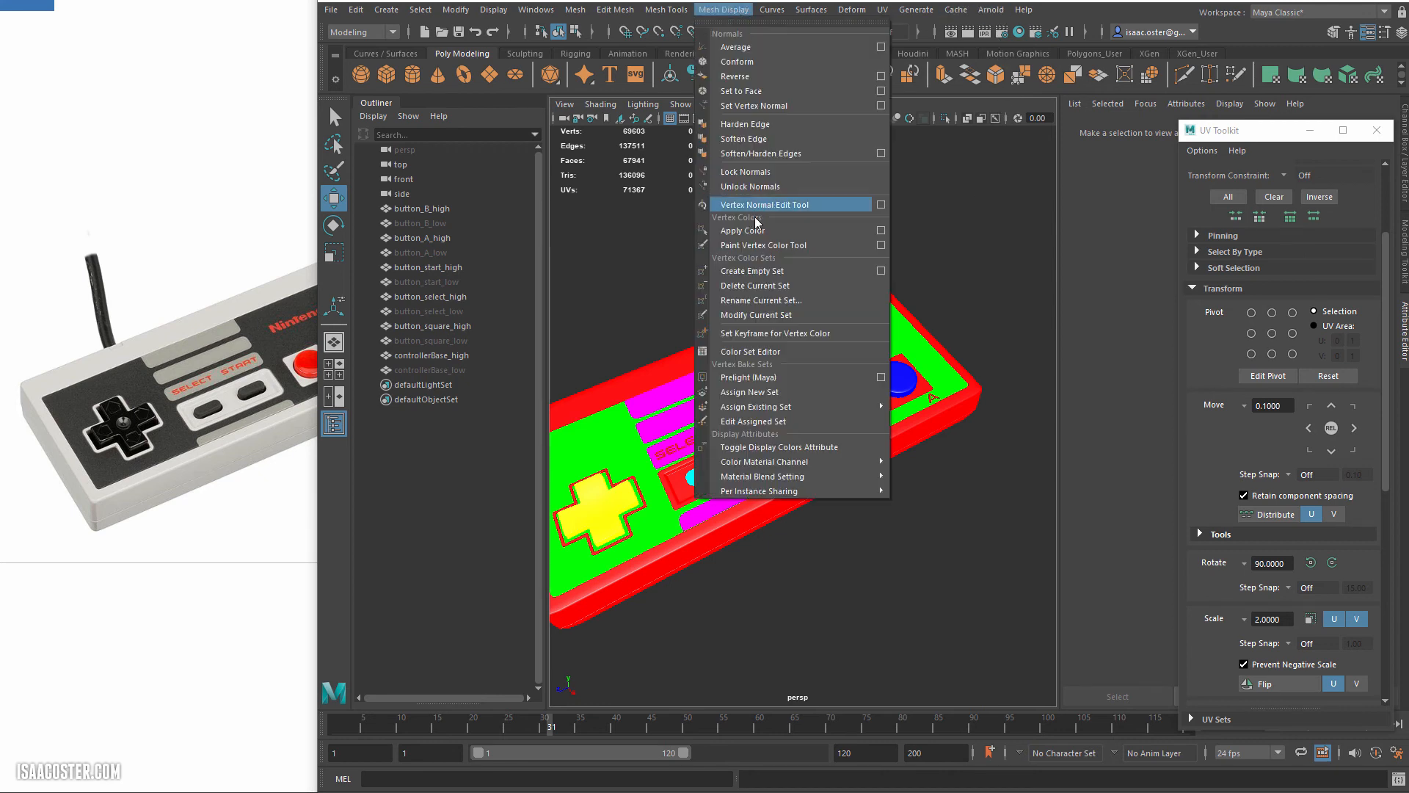
pyautogui.click(883, 233)
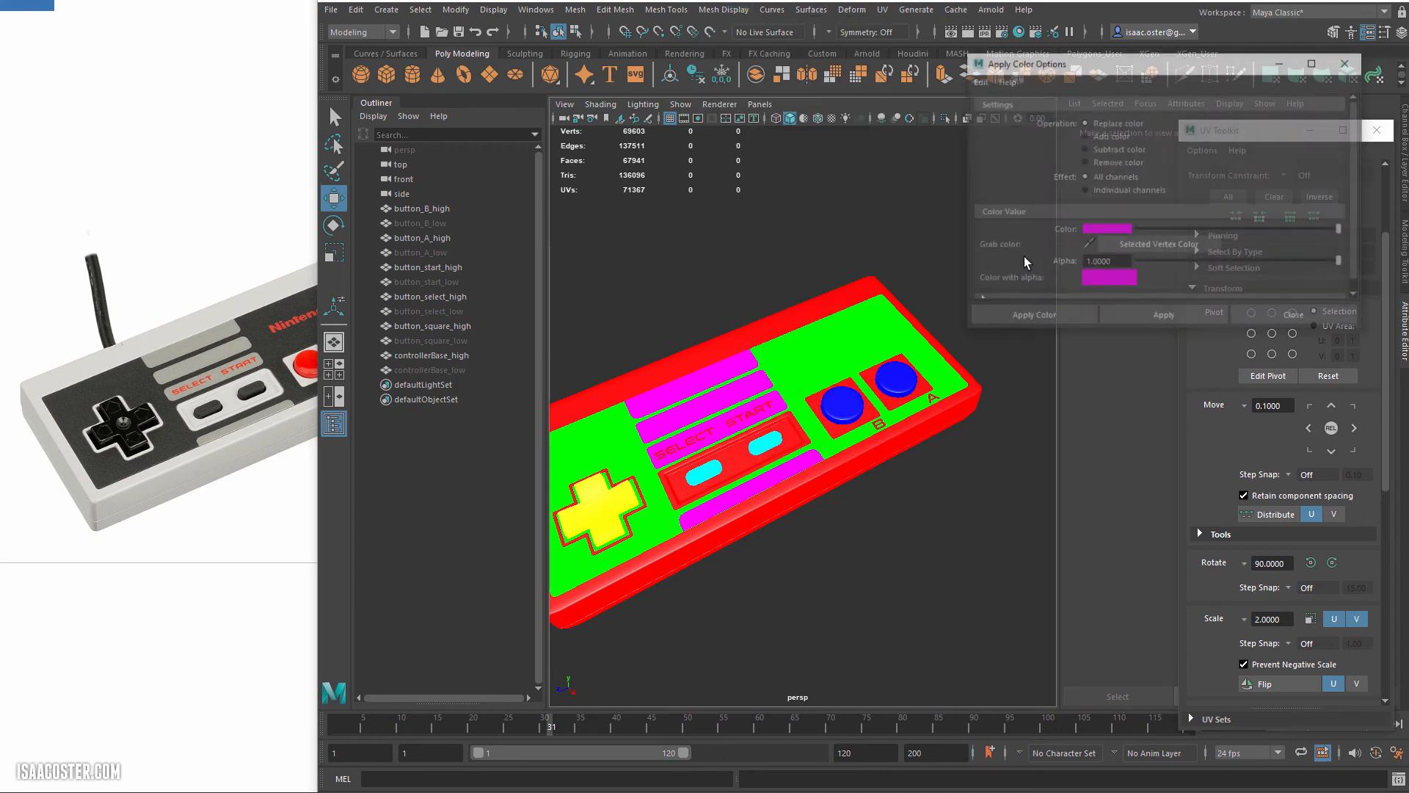
pyautogui.click(1111, 230)
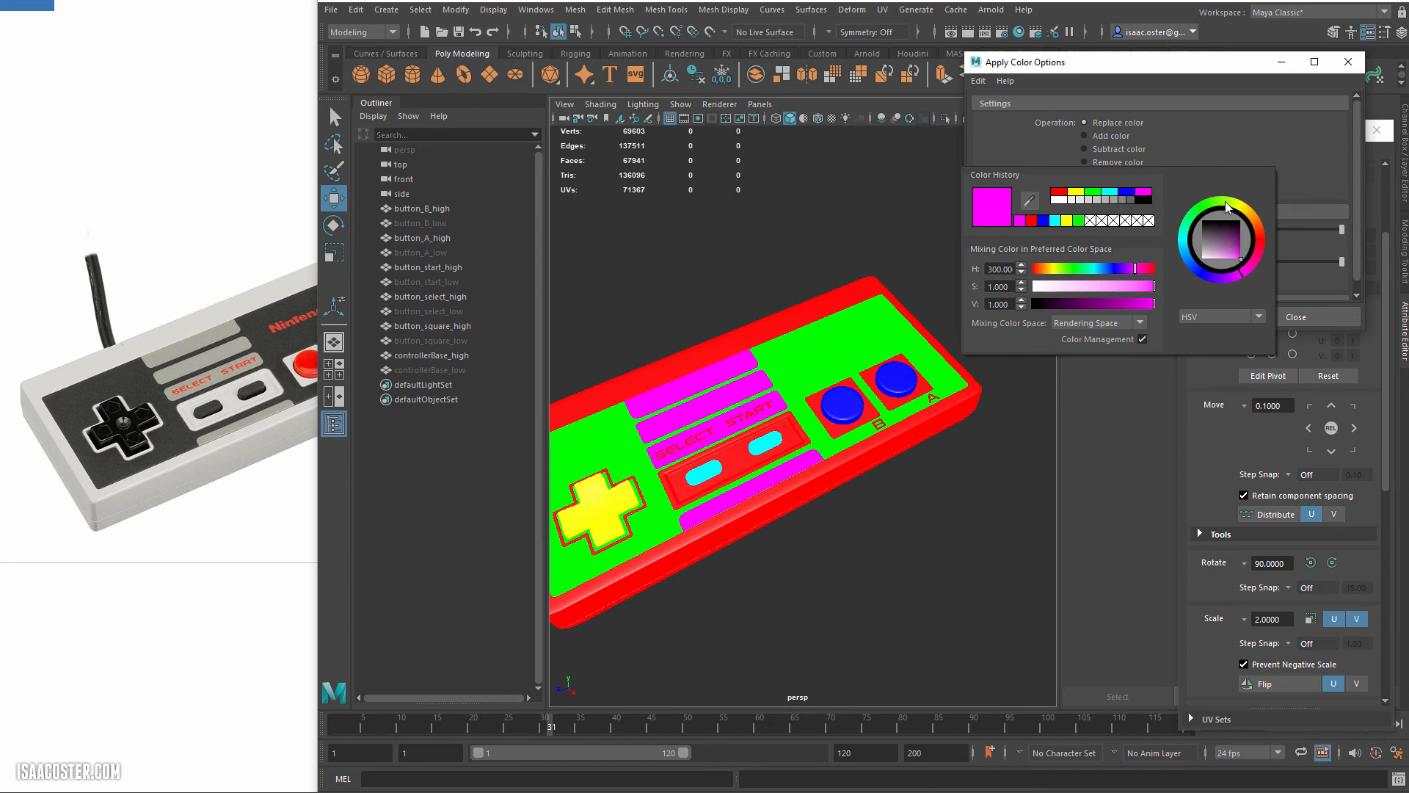
pyautogui.click(1257, 226)
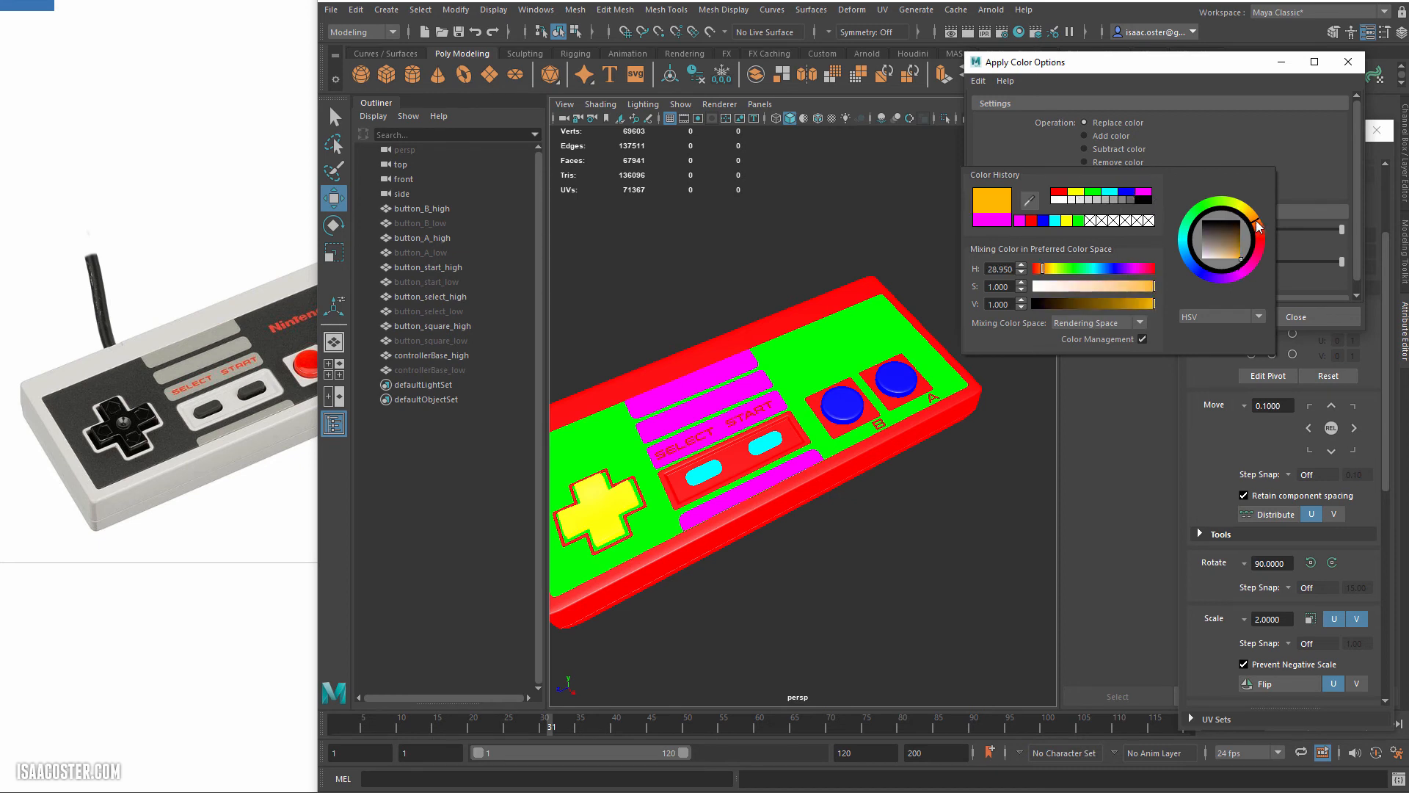
# - Apply the orange vertex color to the B and A letter faces beside the round buttons on the base
pyautogui.keyDown('alt'); pyautogui.moveTo(775, 413); pyautogui.dragTo(824, 391, button='middle'); pyautogui.keyUp('alt')
pyautogui.keyDown('alt'); pyautogui.moveTo(824, 390); pyautogui.dragTo(948, 389, button='right'); pyautogui.keyUp('alt')
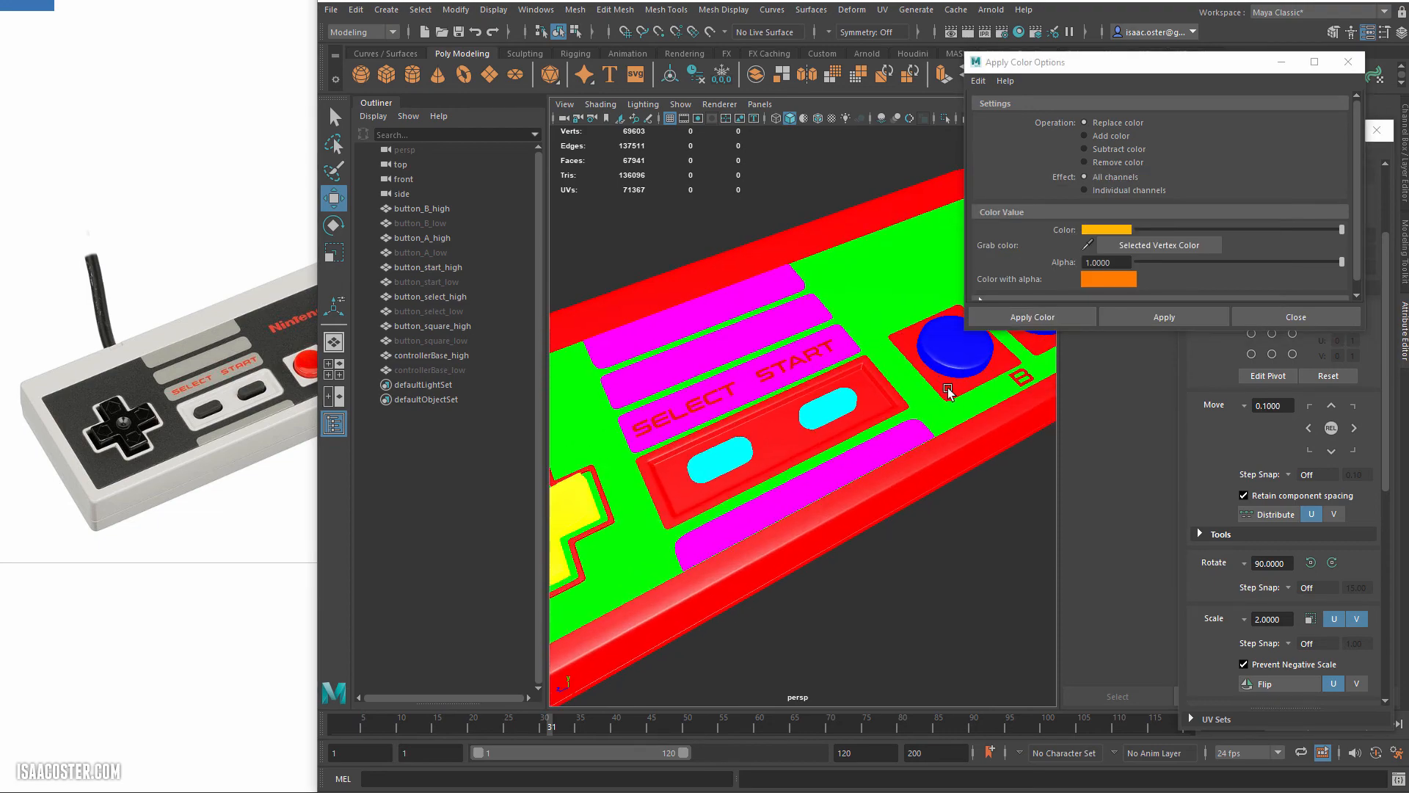
pyautogui.keyDown('alt'); pyautogui.moveTo(948, 389); pyautogui.dragTo(872, 421, button='middle'); pyautogui.keyUp('alt')
pyautogui.keyDown('alt'); pyautogui.moveTo(871, 421); pyautogui.dragTo(903, 419, button='right'); pyautogui.keyUp('alt')
pyautogui.click(904, 418)
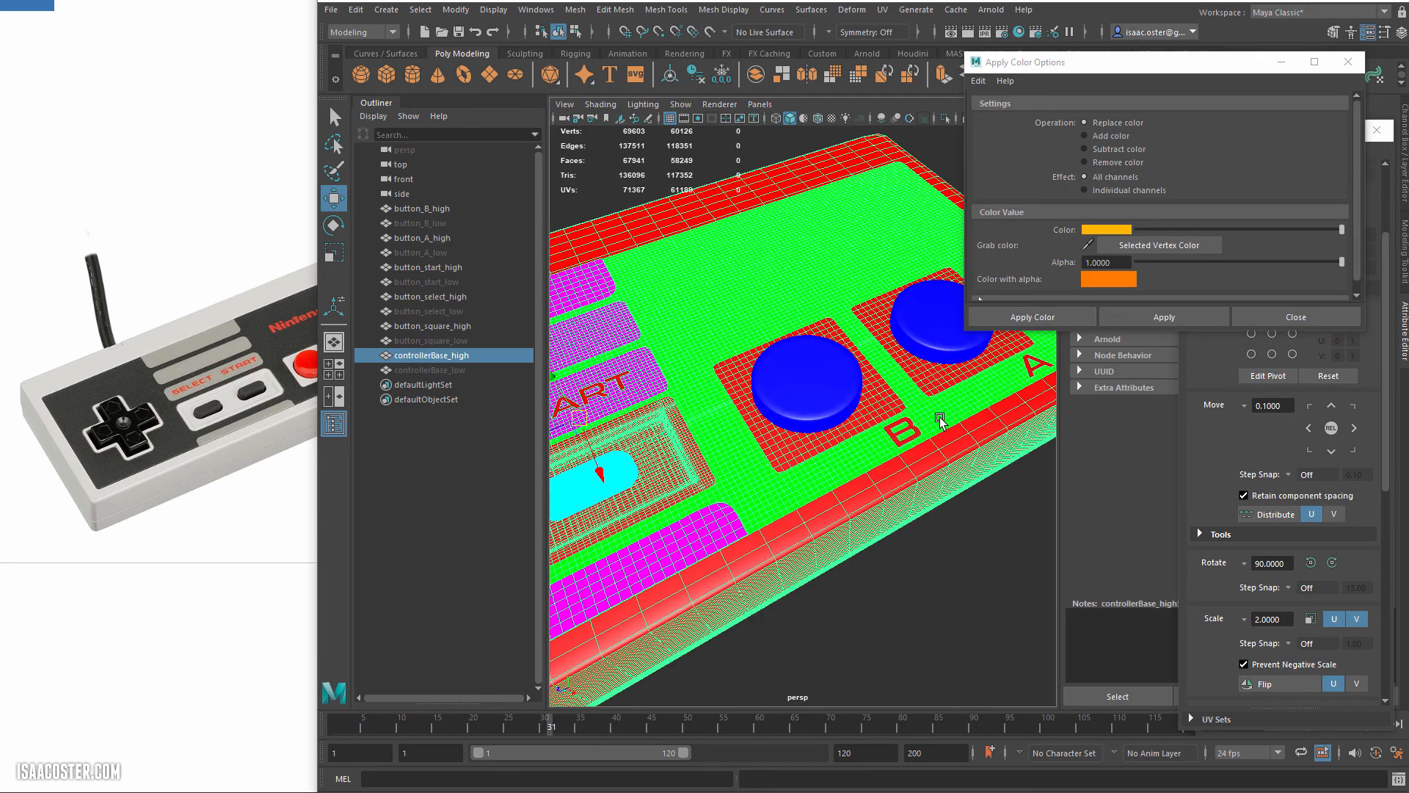
pyautogui.keyDown('alt'); pyautogui.moveTo(940, 419); pyautogui.dragTo(889, 415, button='middle'); pyautogui.keyUp('alt')
pyautogui.keyDown('alt'); pyautogui.moveTo(889, 416); pyautogui.dragTo(905, 441, button='right'); pyautogui.keyUp('alt')
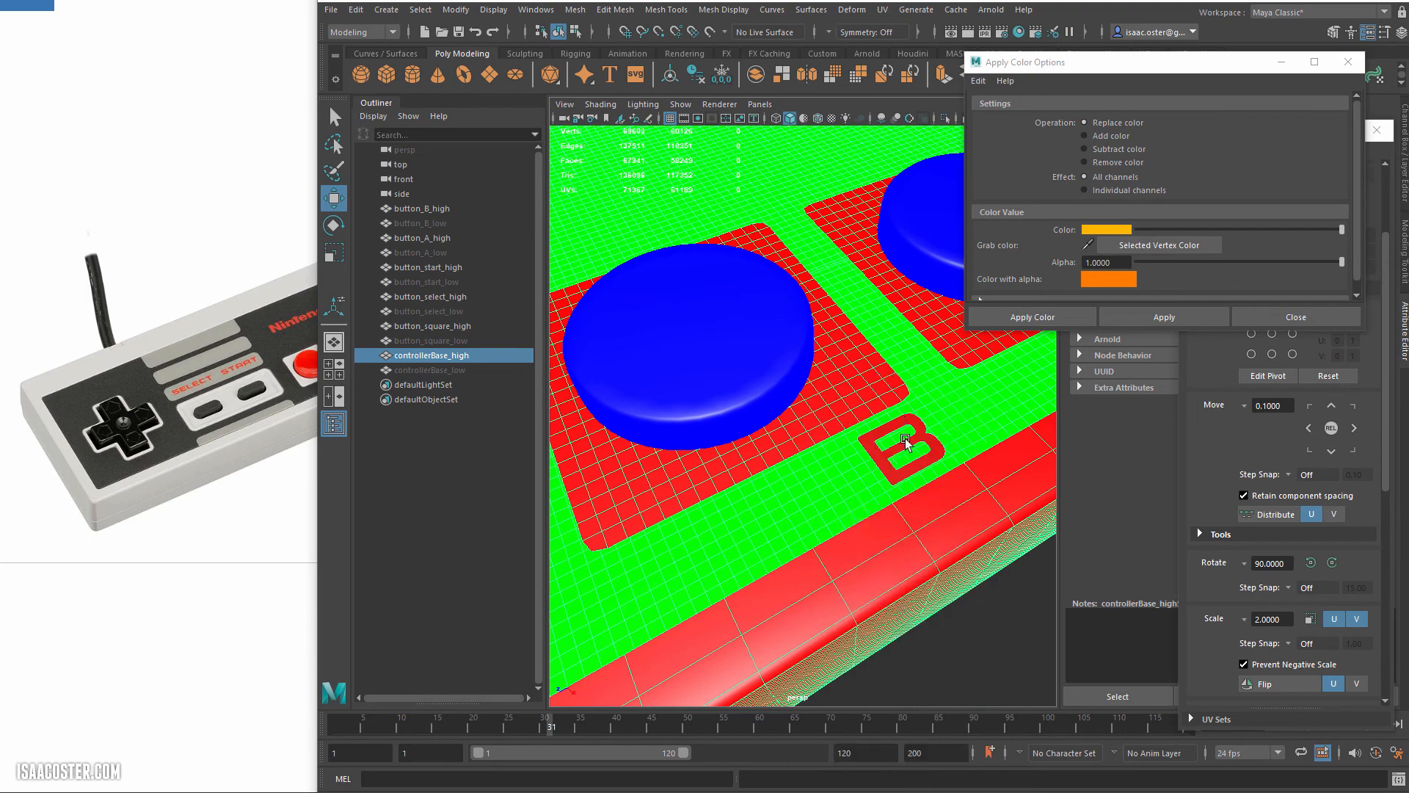
pyautogui.click(911, 418)
pyautogui.keyDown('alt'); pyautogui.moveTo(939, 383); pyautogui.dragTo(873, 385, button='middle'); pyautogui.keyUp('alt')
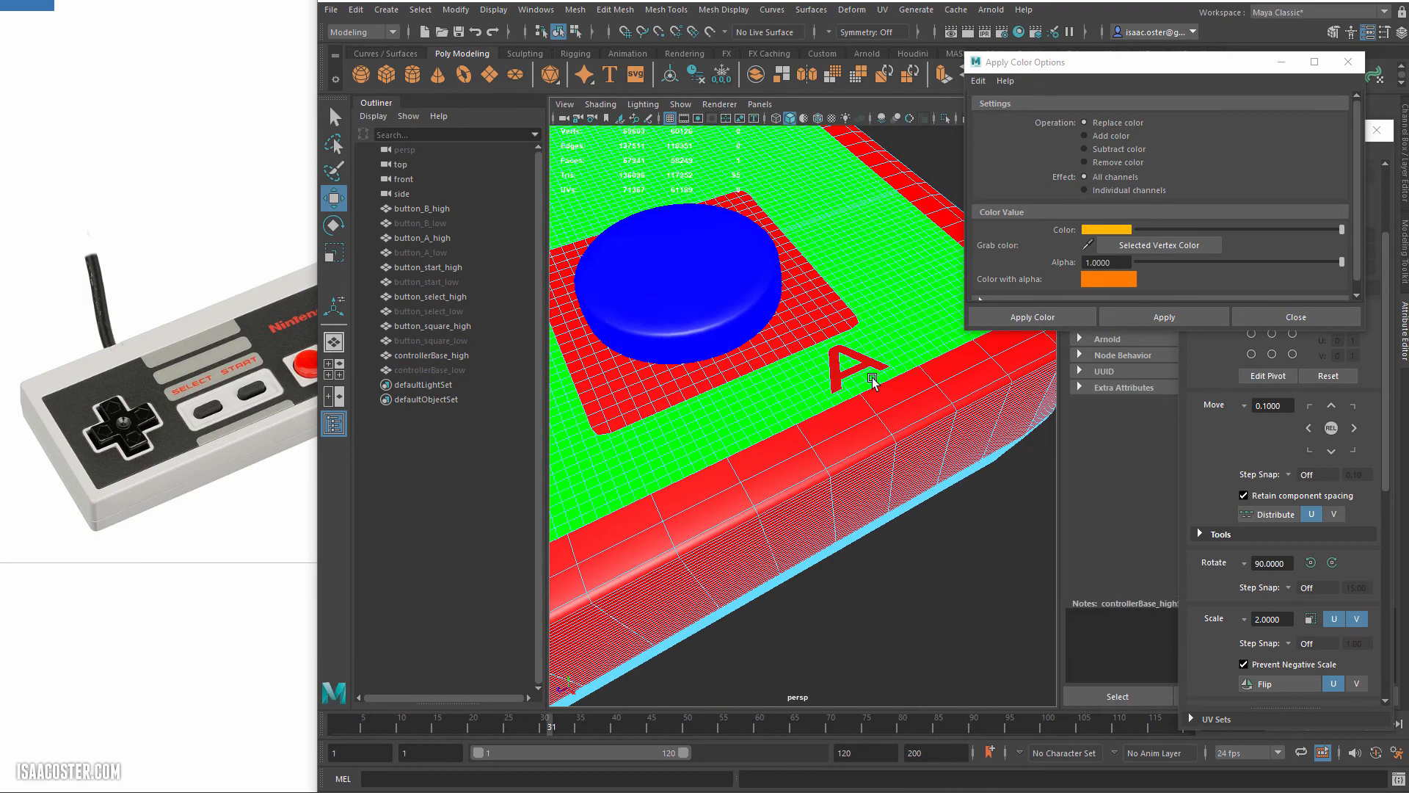
pyautogui.keyDown('shift'); pyautogui.click(841, 384); pyautogui.keyUp('shift')
pyautogui.click(1052, 317)
# - Add the faces of all five START letters on the base to the current face selection
pyautogui.keyDown('alt'); pyautogui.moveTo(745, 518); pyautogui.dragTo(1080, 507, button='middle'); pyautogui.keyUp('alt')
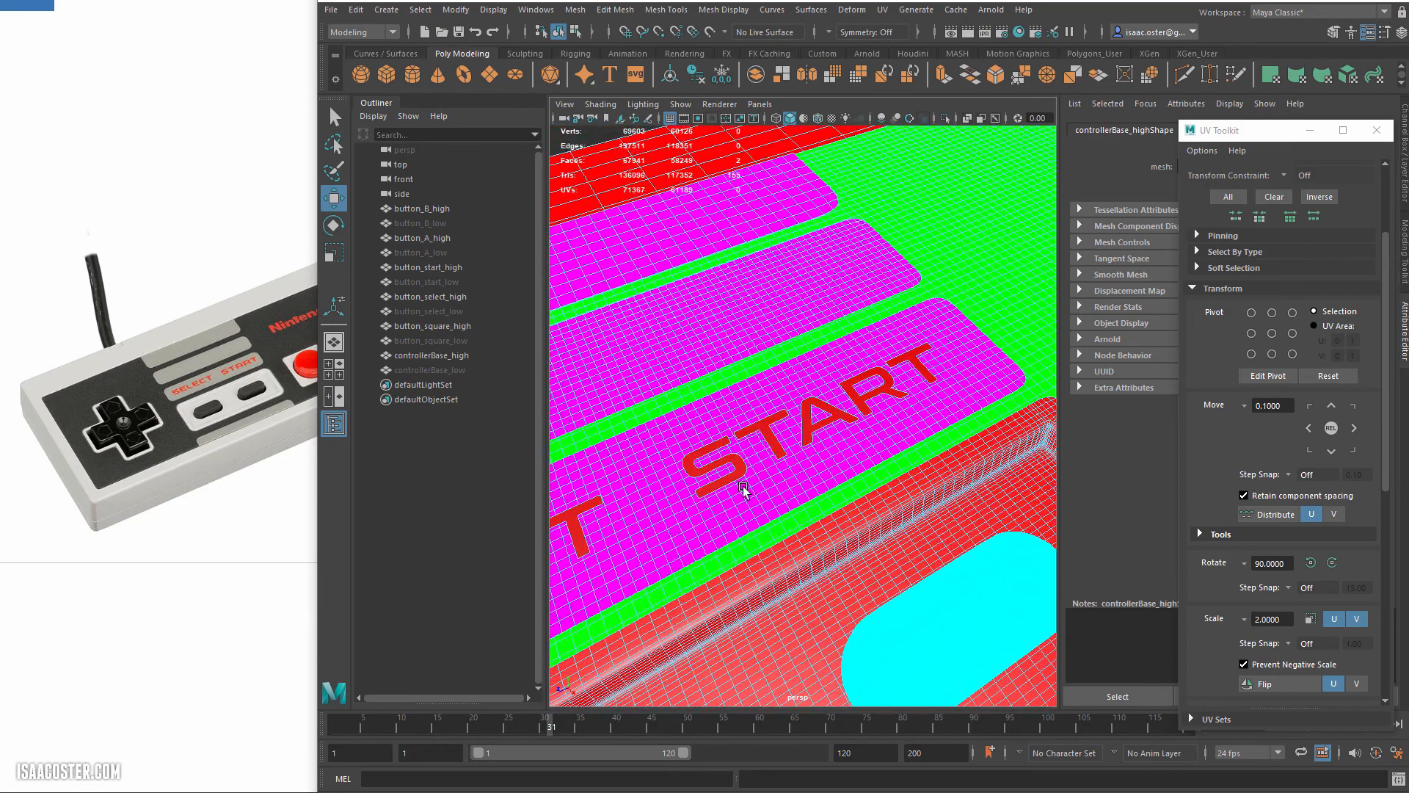
pyautogui.keyDown('shift'); pyautogui.click(734, 465); pyautogui.keyUp('shift')
pyautogui.keyDown('shift'); pyautogui.click(765, 430); pyautogui.keyUp('shift')
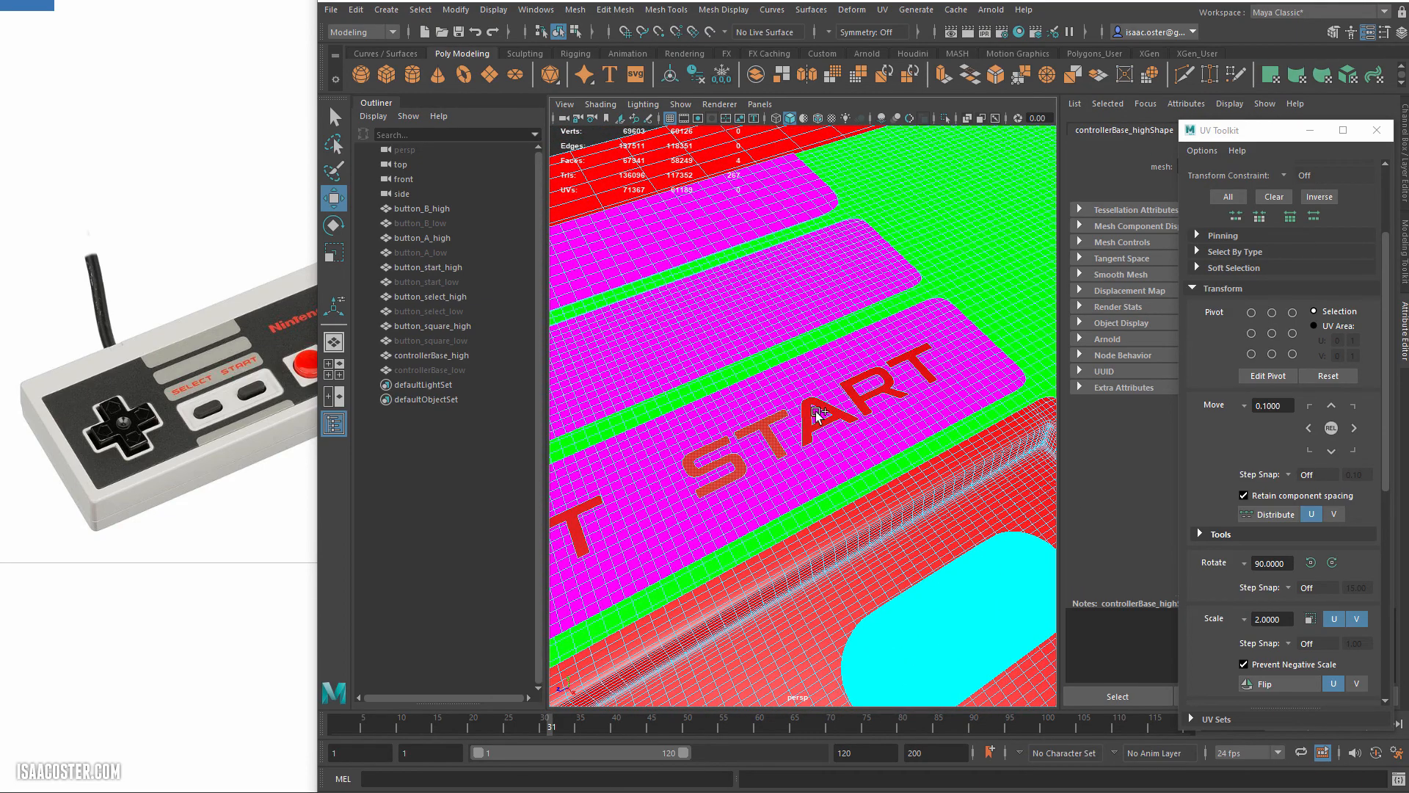
pyautogui.keyDown('shift'); pyautogui.click(810, 417); pyautogui.keyUp('shift')
pyautogui.keyDown('shift'); pyautogui.click(850, 387); pyautogui.keyUp('shift')
pyautogui.keyDown('shift'); pyautogui.click(911, 361); pyautogui.keyUp('shift')
# - Add the faces of all six SELECT letters to the selection and apply the orange vertex color to the lettering
pyautogui.keyDown('alt'); pyautogui.moveTo(910, 361); pyautogui.dragTo(923, 406, button='middle'); pyautogui.keyUp('alt')
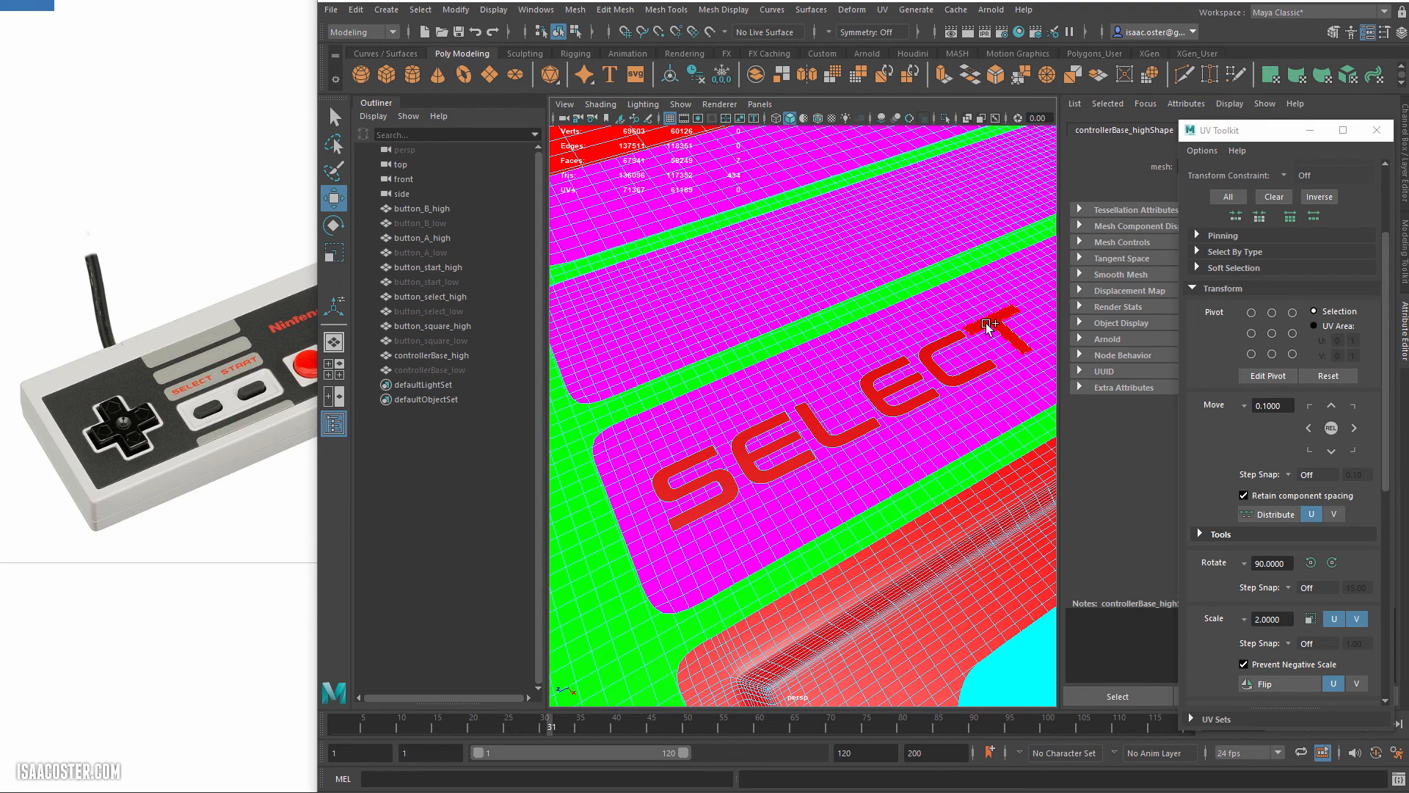
pyautogui.keyDown('shift'); pyautogui.click(988, 323); pyautogui.keyUp('shift')
pyautogui.keyDown('shift'); pyautogui.click(942, 348); pyautogui.keyUp('shift')
pyautogui.keyDown('shift'); pyautogui.click(892, 386); pyautogui.keyUp('shift')
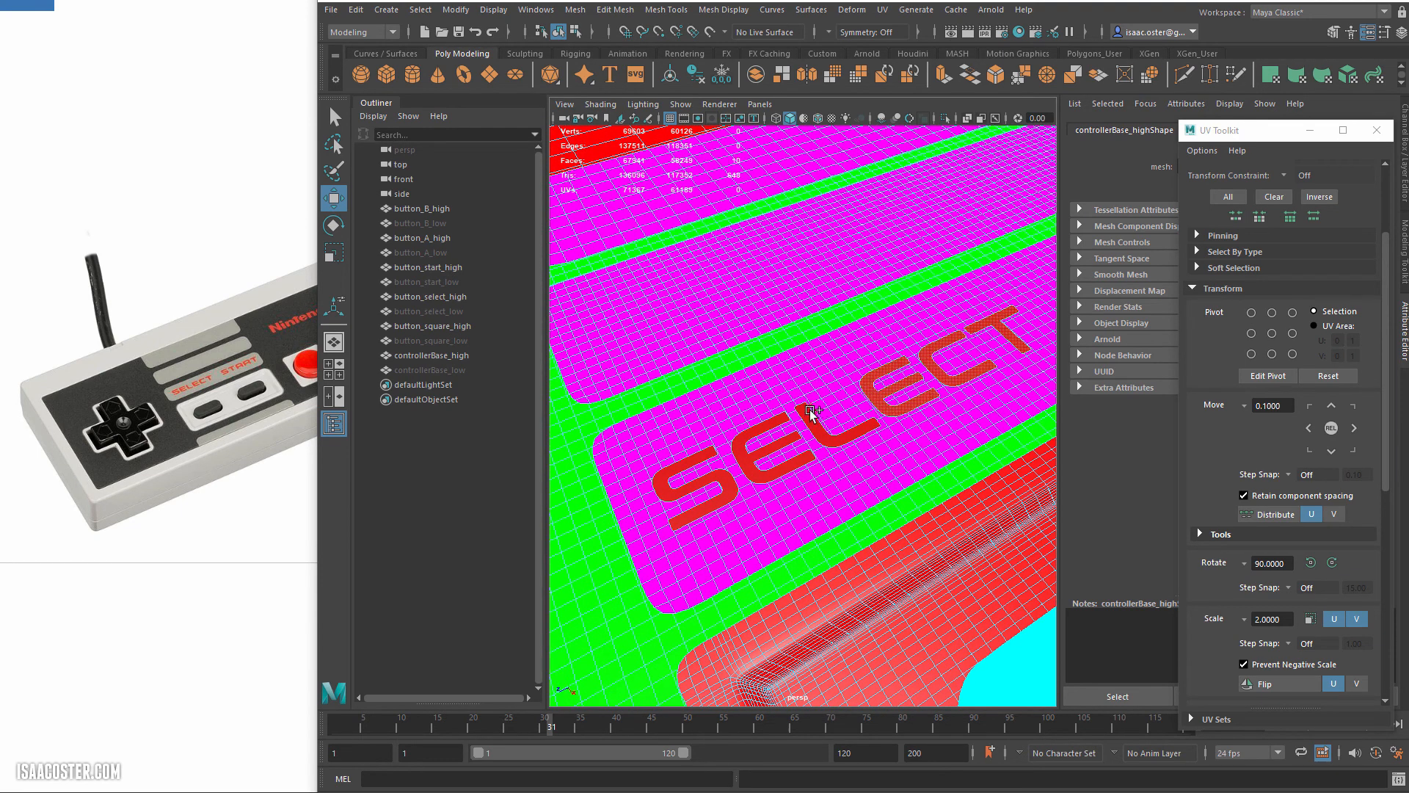
pyautogui.keyDown('shift'); pyautogui.click(822, 417); pyautogui.keyUp('shift')
pyautogui.keyDown('shift'); pyautogui.click(767, 446); pyautogui.keyUp('shift')
pyautogui.keyDown('shift'); pyautogui.click(706, 459); pyautogui.keyUp('shift')
pyautogui.keyDown('alt'); pyautogui.moveTo(904, 501); pyautogui.dragTo(874, 507, button='middle'); pyautogui.keyUp('alt')
pyautogui.click(724, 10)
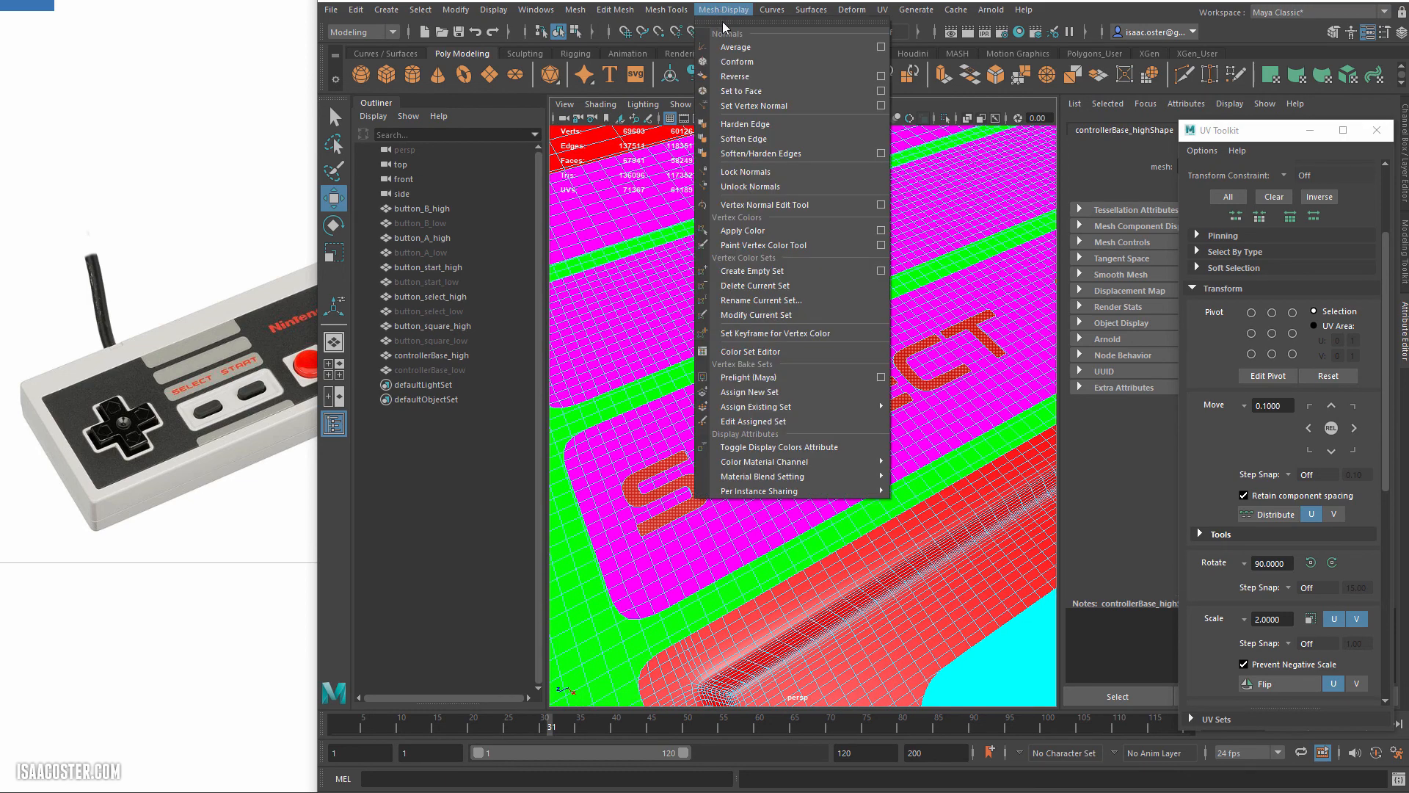
pyautogui.click(743, 230)
pyautogui.click(1164, 317)
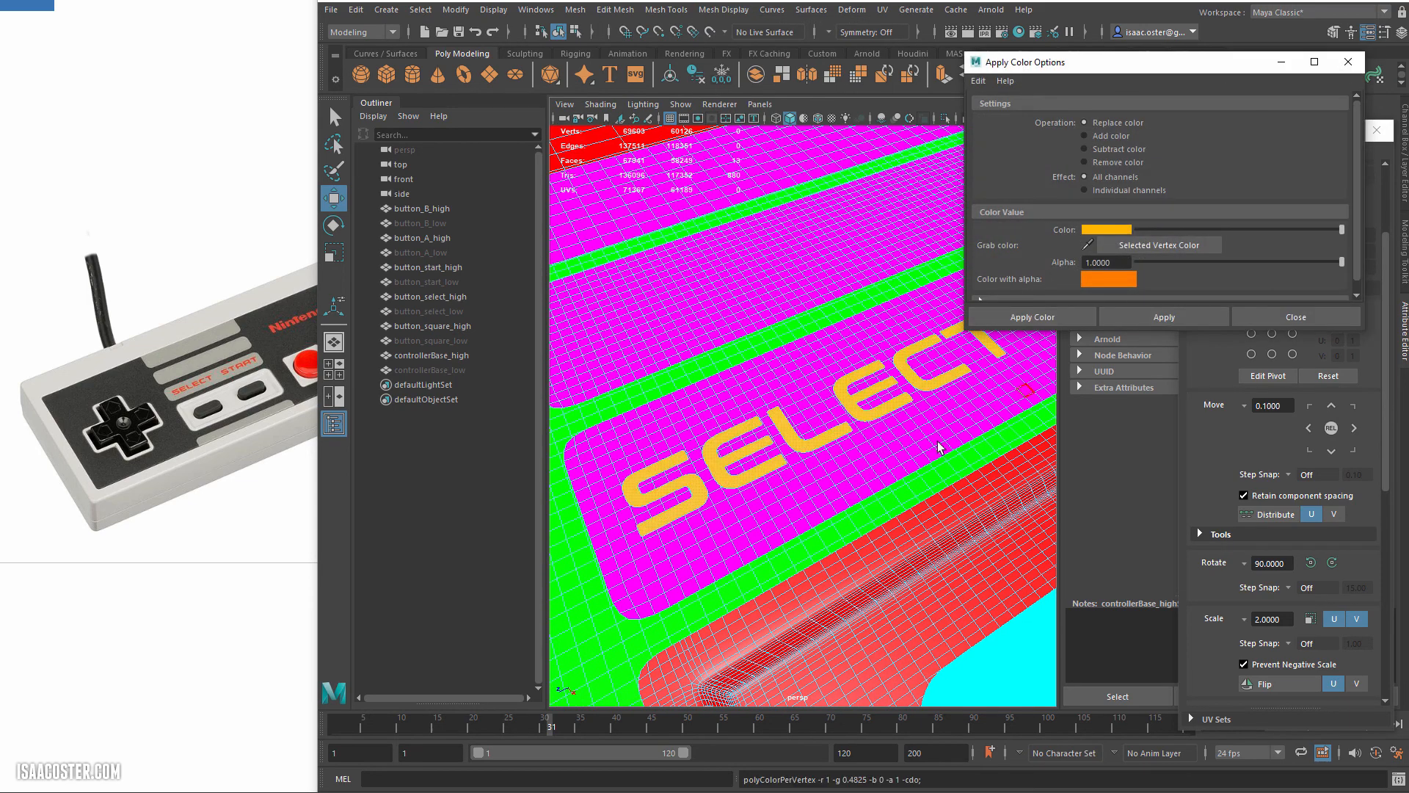
# - Close the color options, return to object selection with nothing selected, and look over the whole colored controller
pyautogui.press('a')
pyautogui.press('F8')
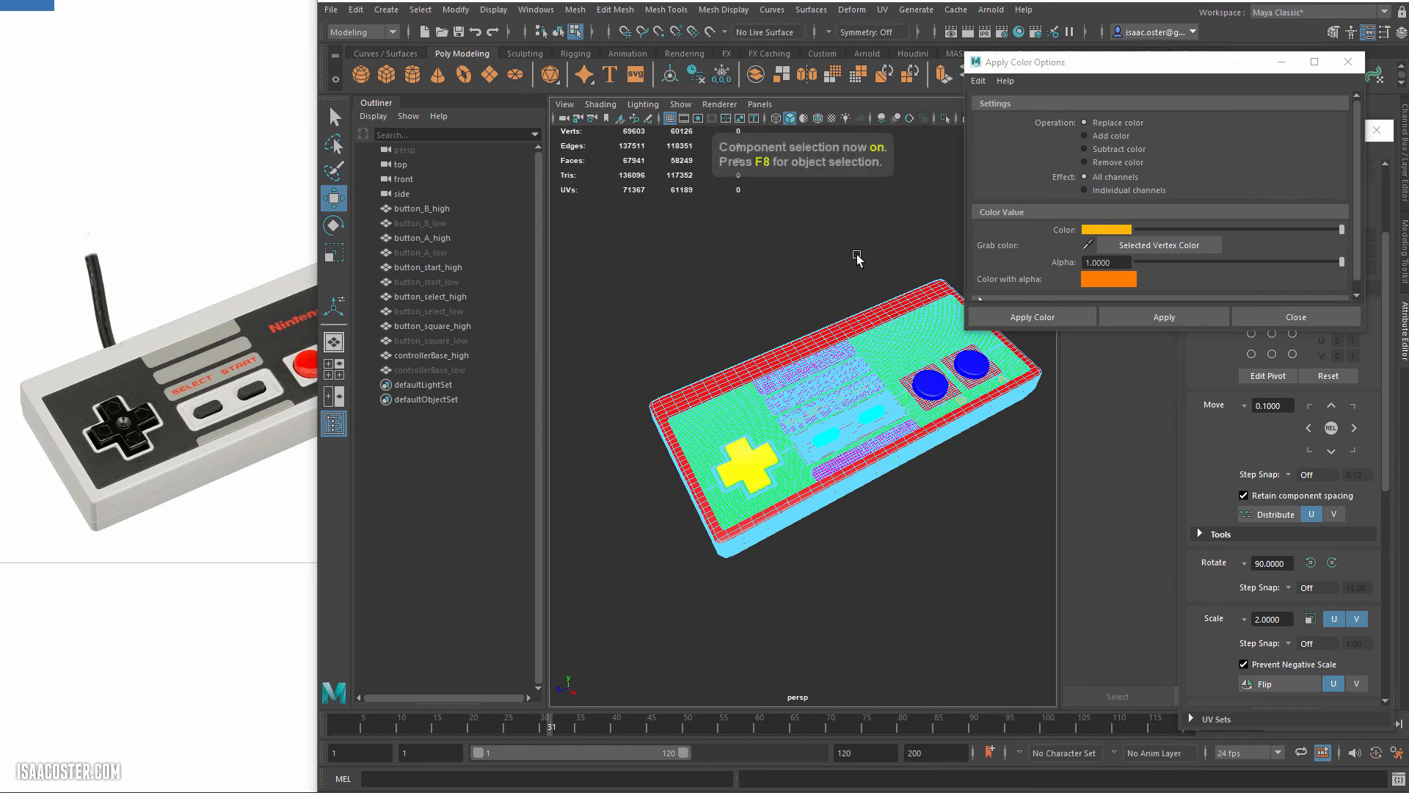
pyautogui.click(1296, 317)
pyautogui.click(895, 591)
pyautogui.keyDown('alt'); pyautogui.moveTo(896, 590); pyautogui.dragTo(875, 541); pyautogui.keyUp('alt')
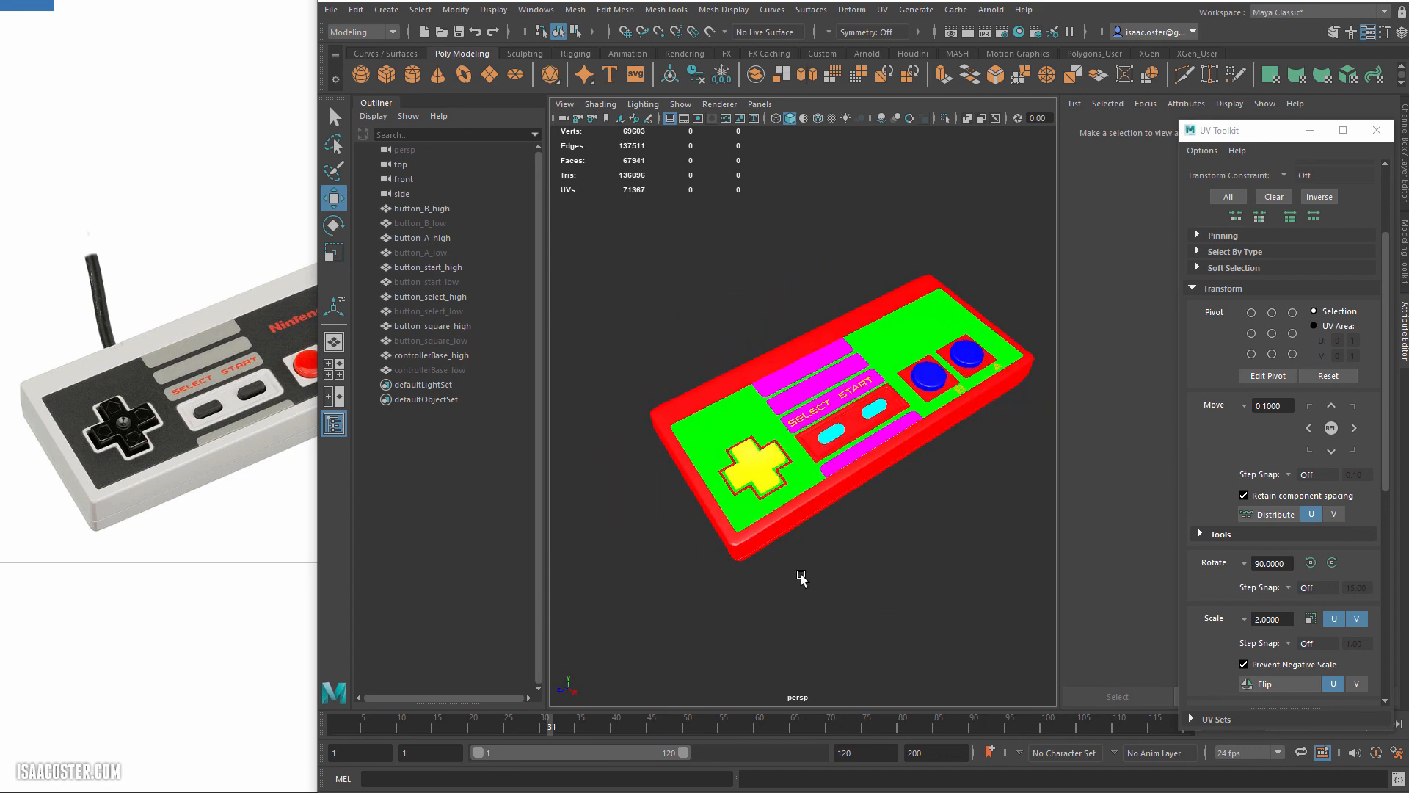
pyautogui.keyDown('alt'); pyautogui.moveTo(800, 579); pyautogui.dragTo(862, 559); pyautogui.keyUp('alt')
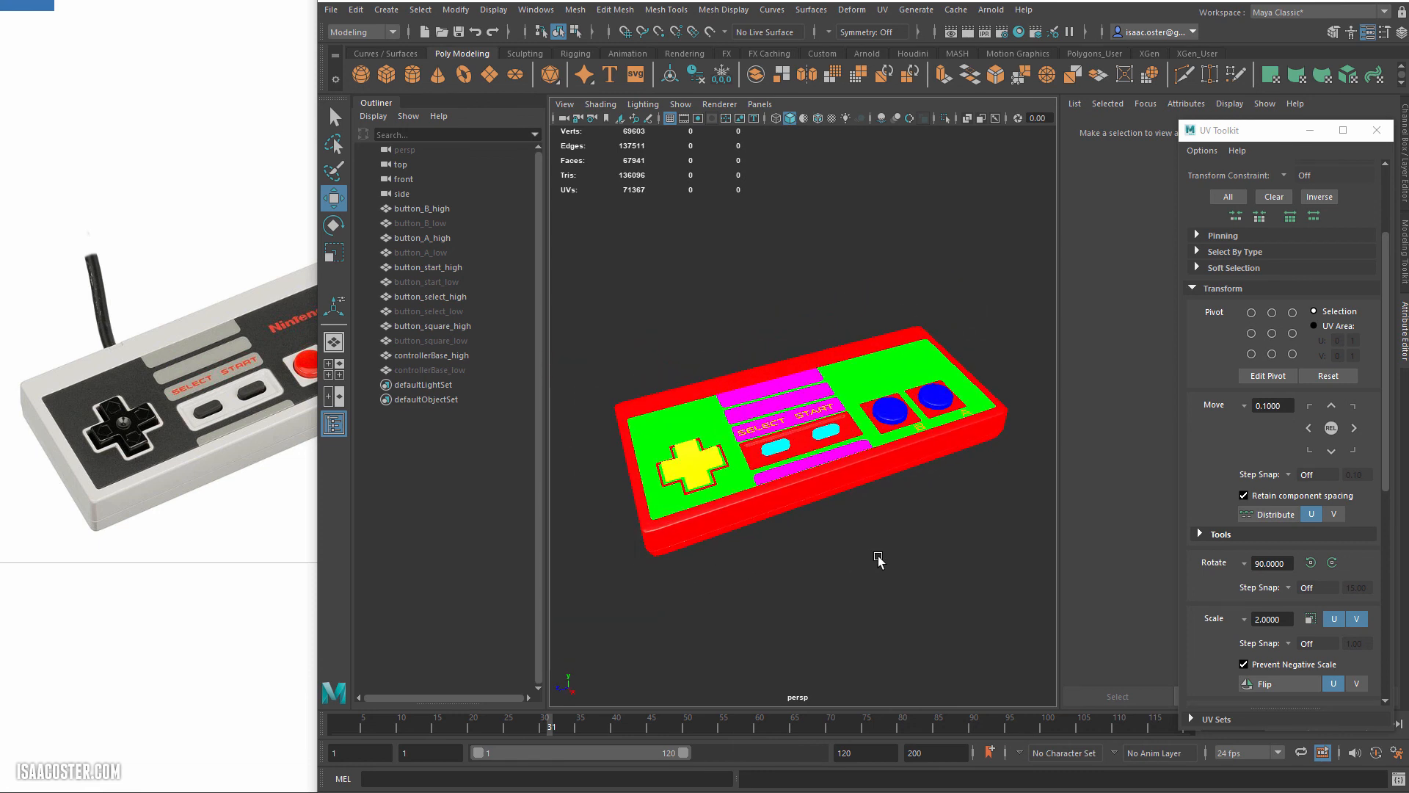
pyautogui.keyDown('alt'); pyautogui.moveTo(878, 560); pyautogui.dragTo(900, 561); pyautogui.keyUp('alt')
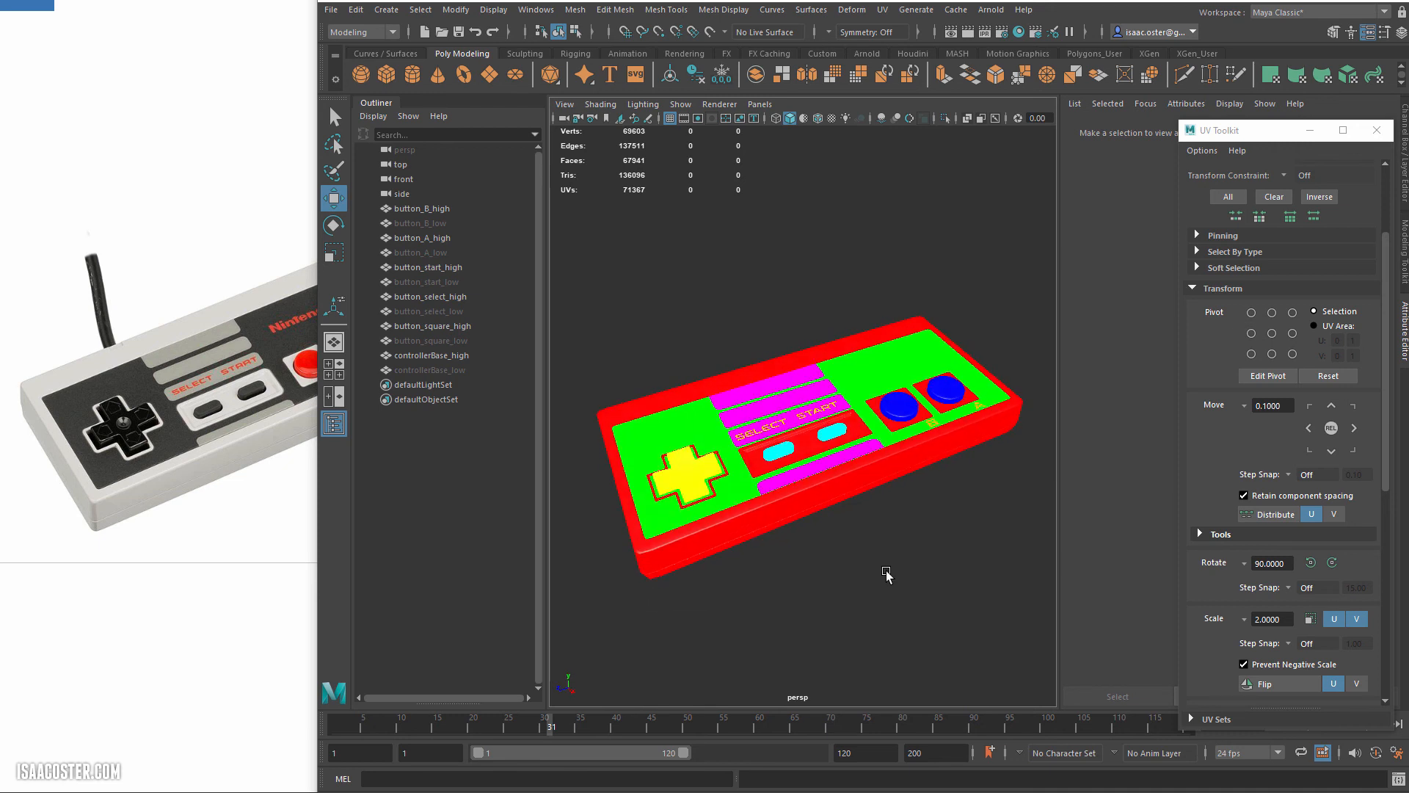